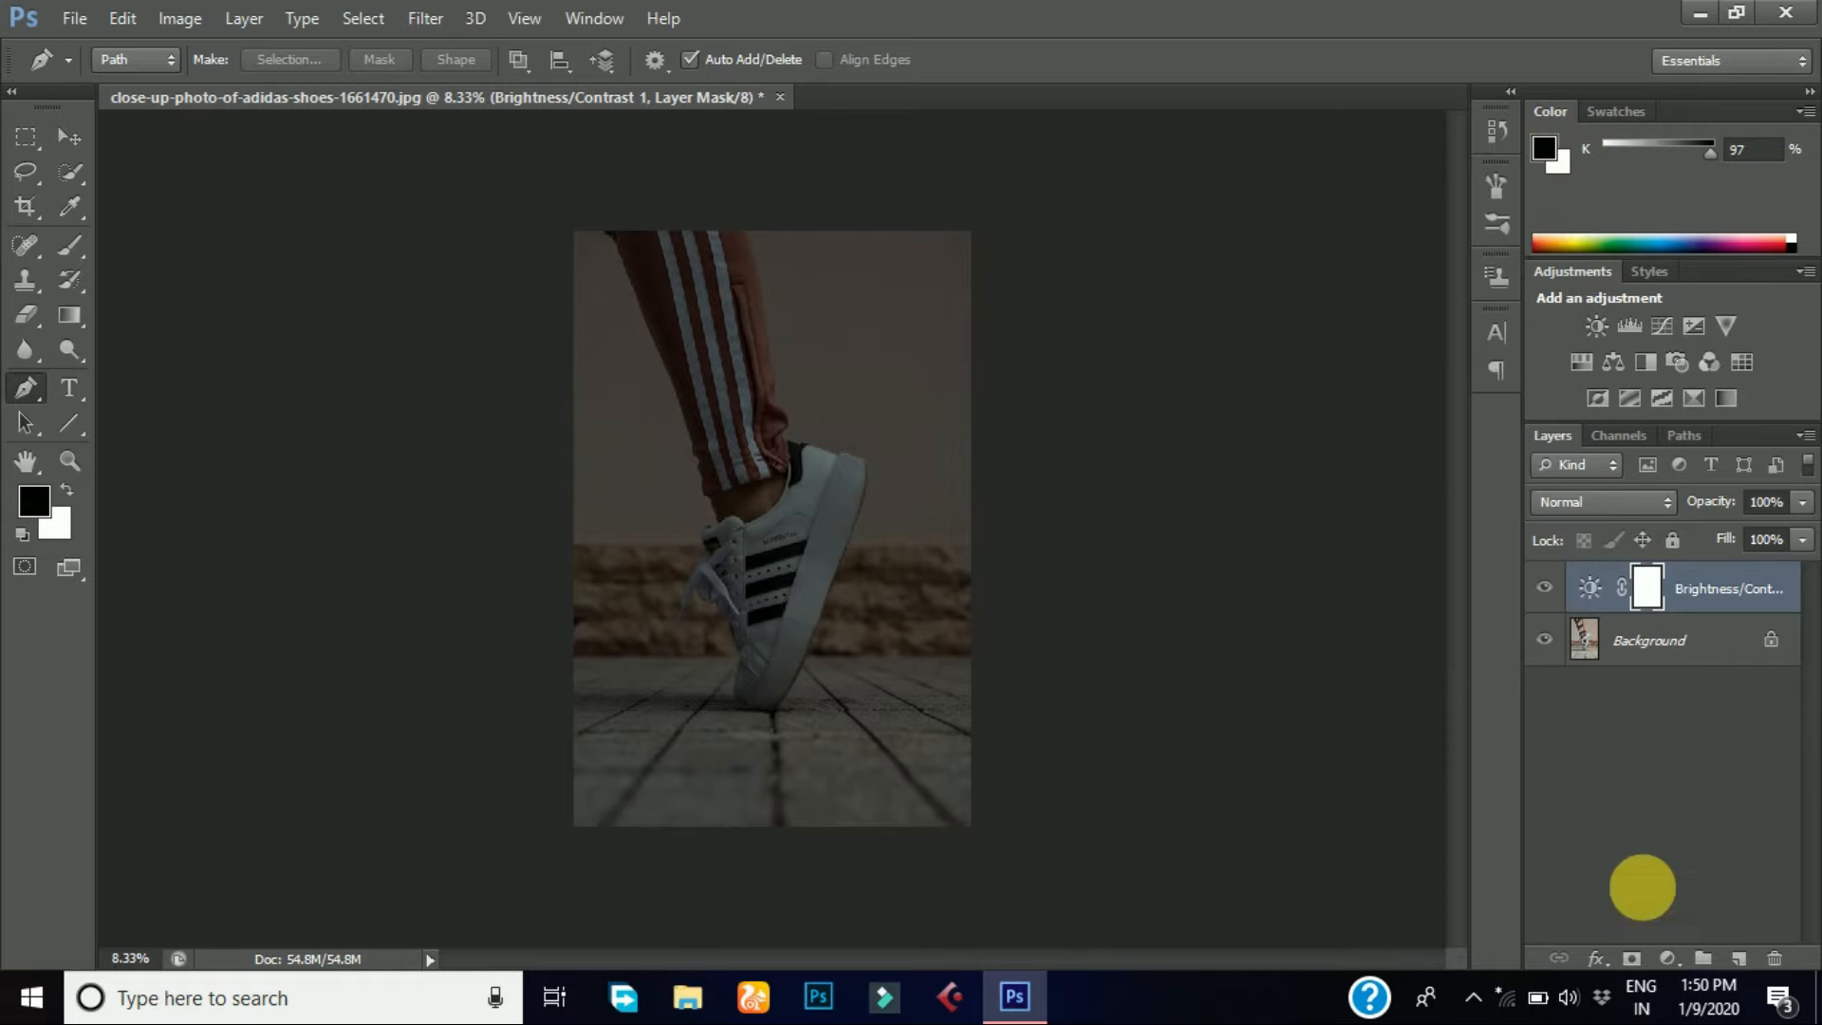
- Add a Curves adjustment layer with an anchor point in the shadows and the highlights raised slightly
{"action": "left_click", "coordinate": [1667, 956]}
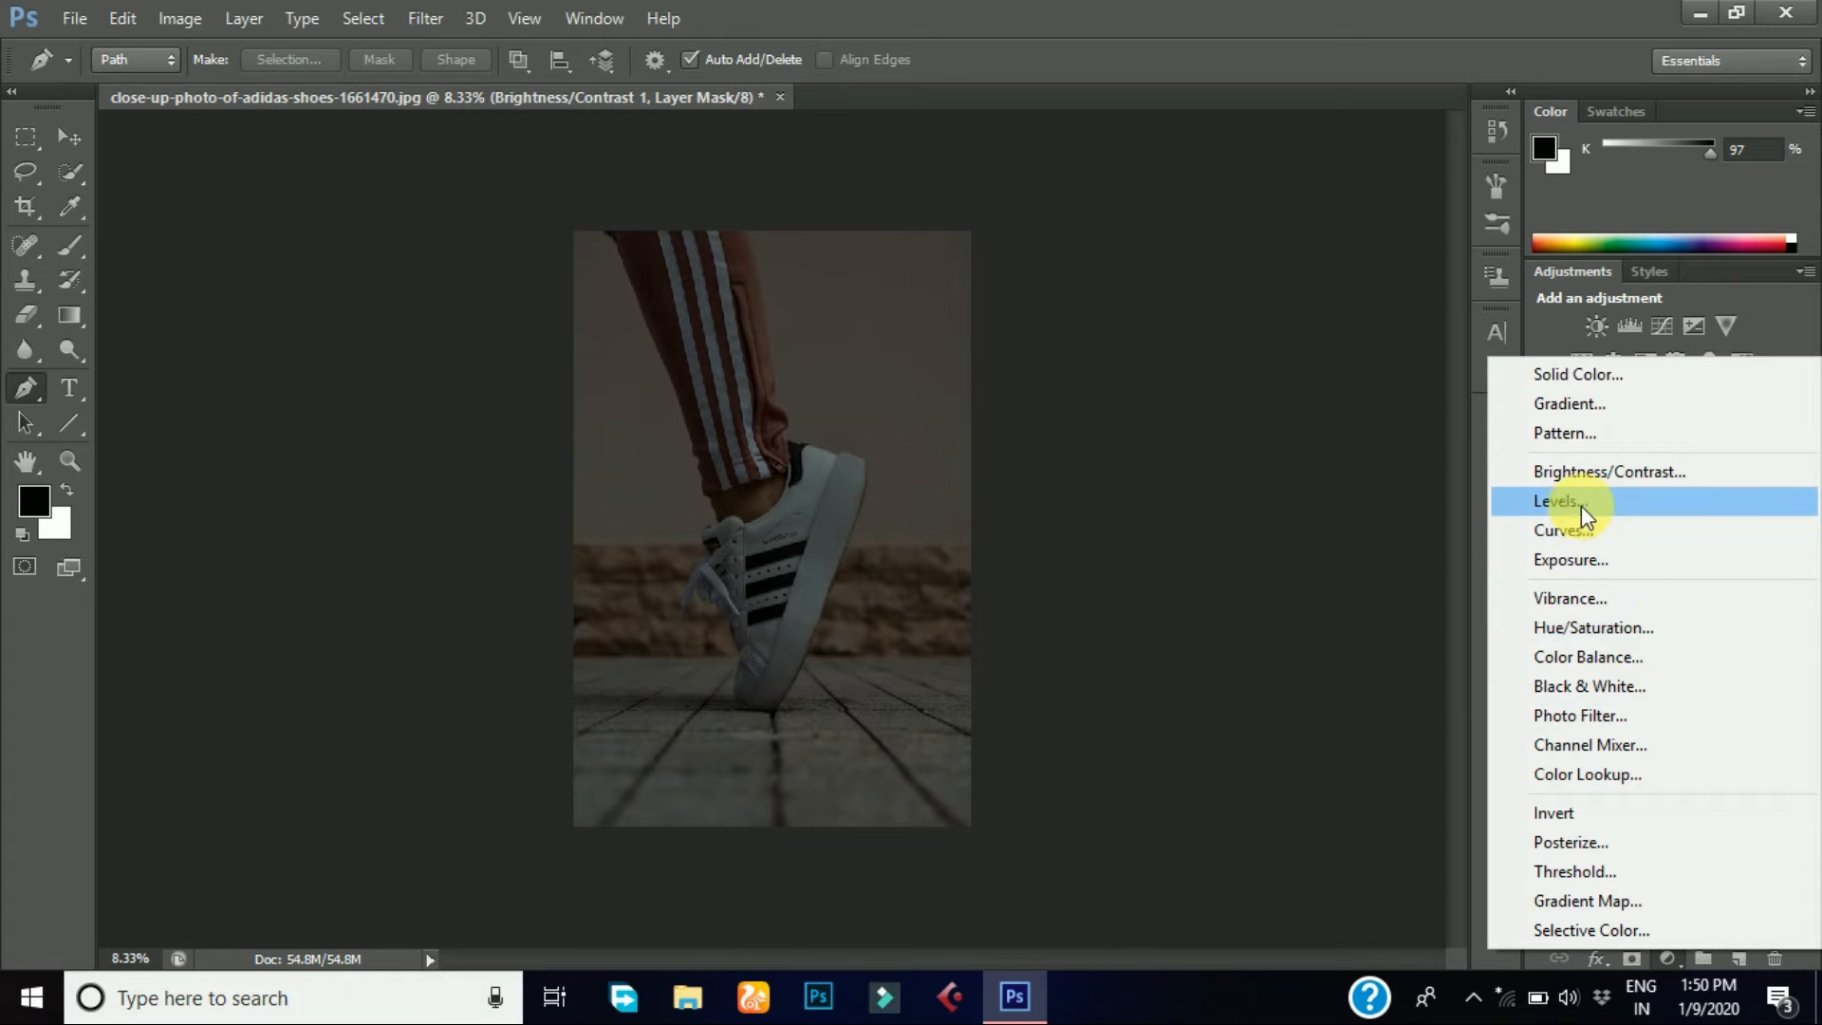
{"action": "left_click", "coordinate": [1608, 527]}
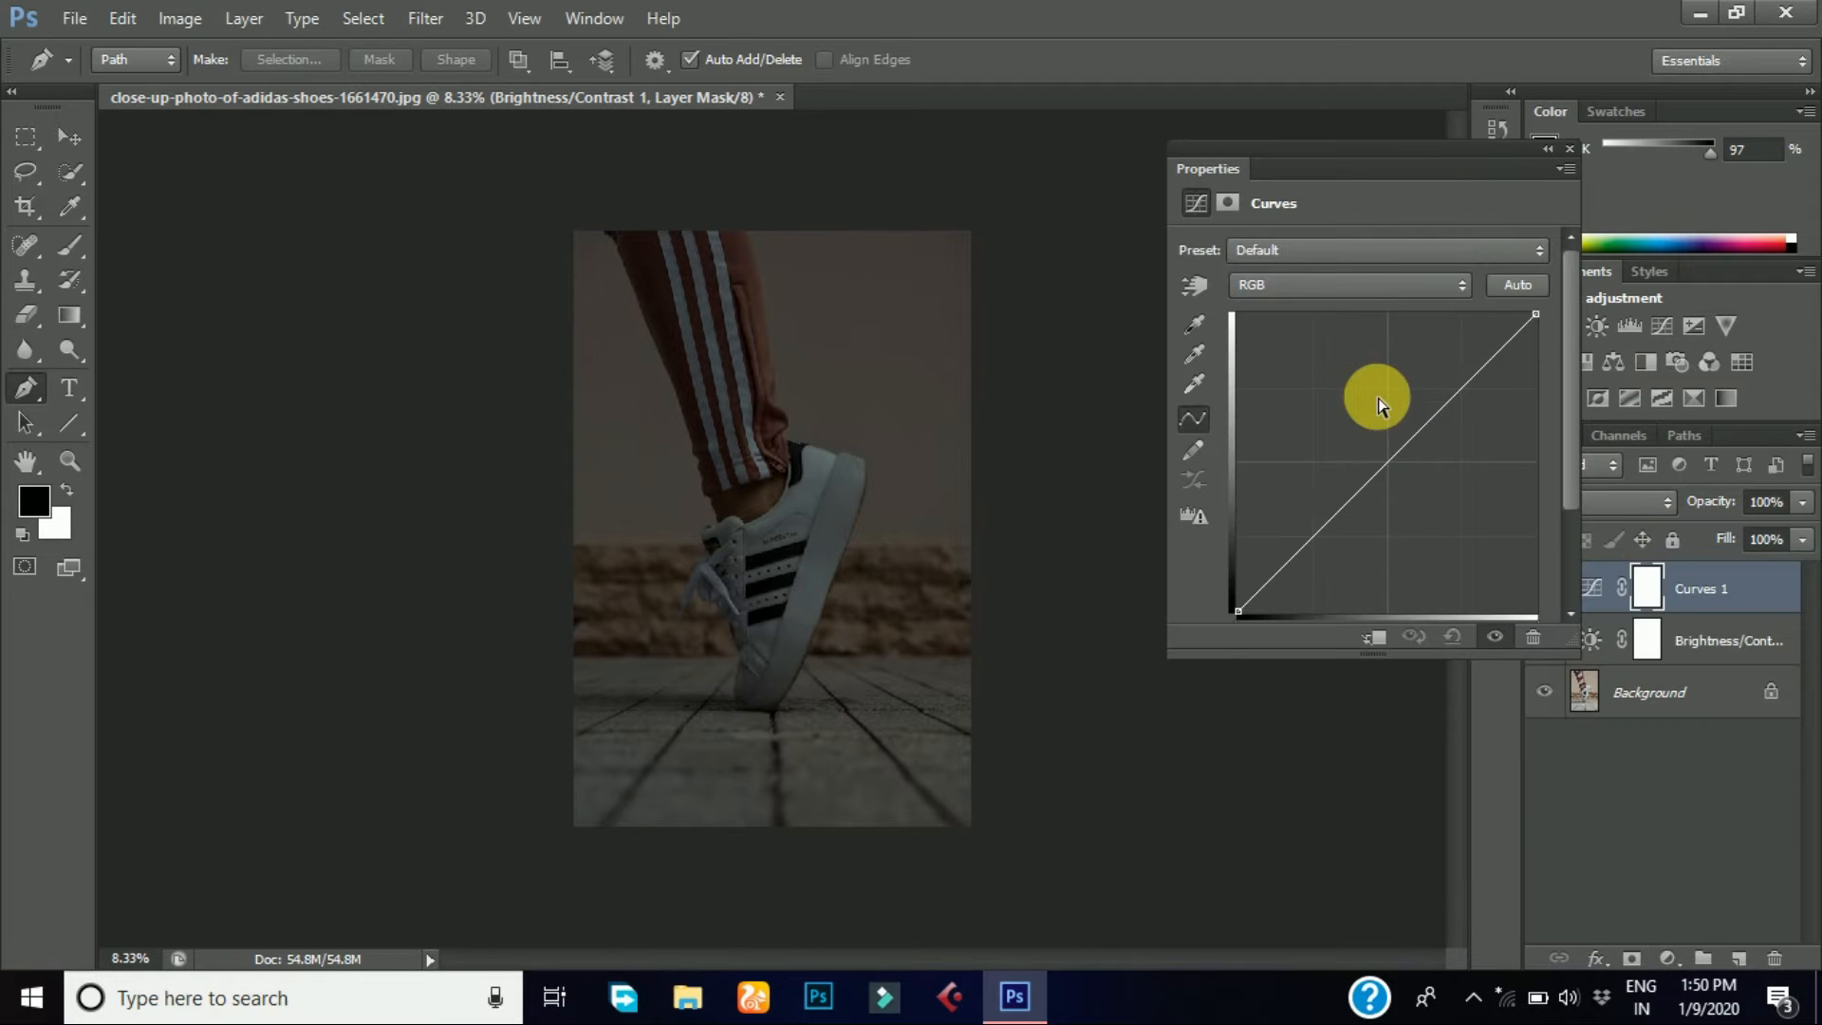
{"action": "left_click", "coordinate": [1322, 551]}
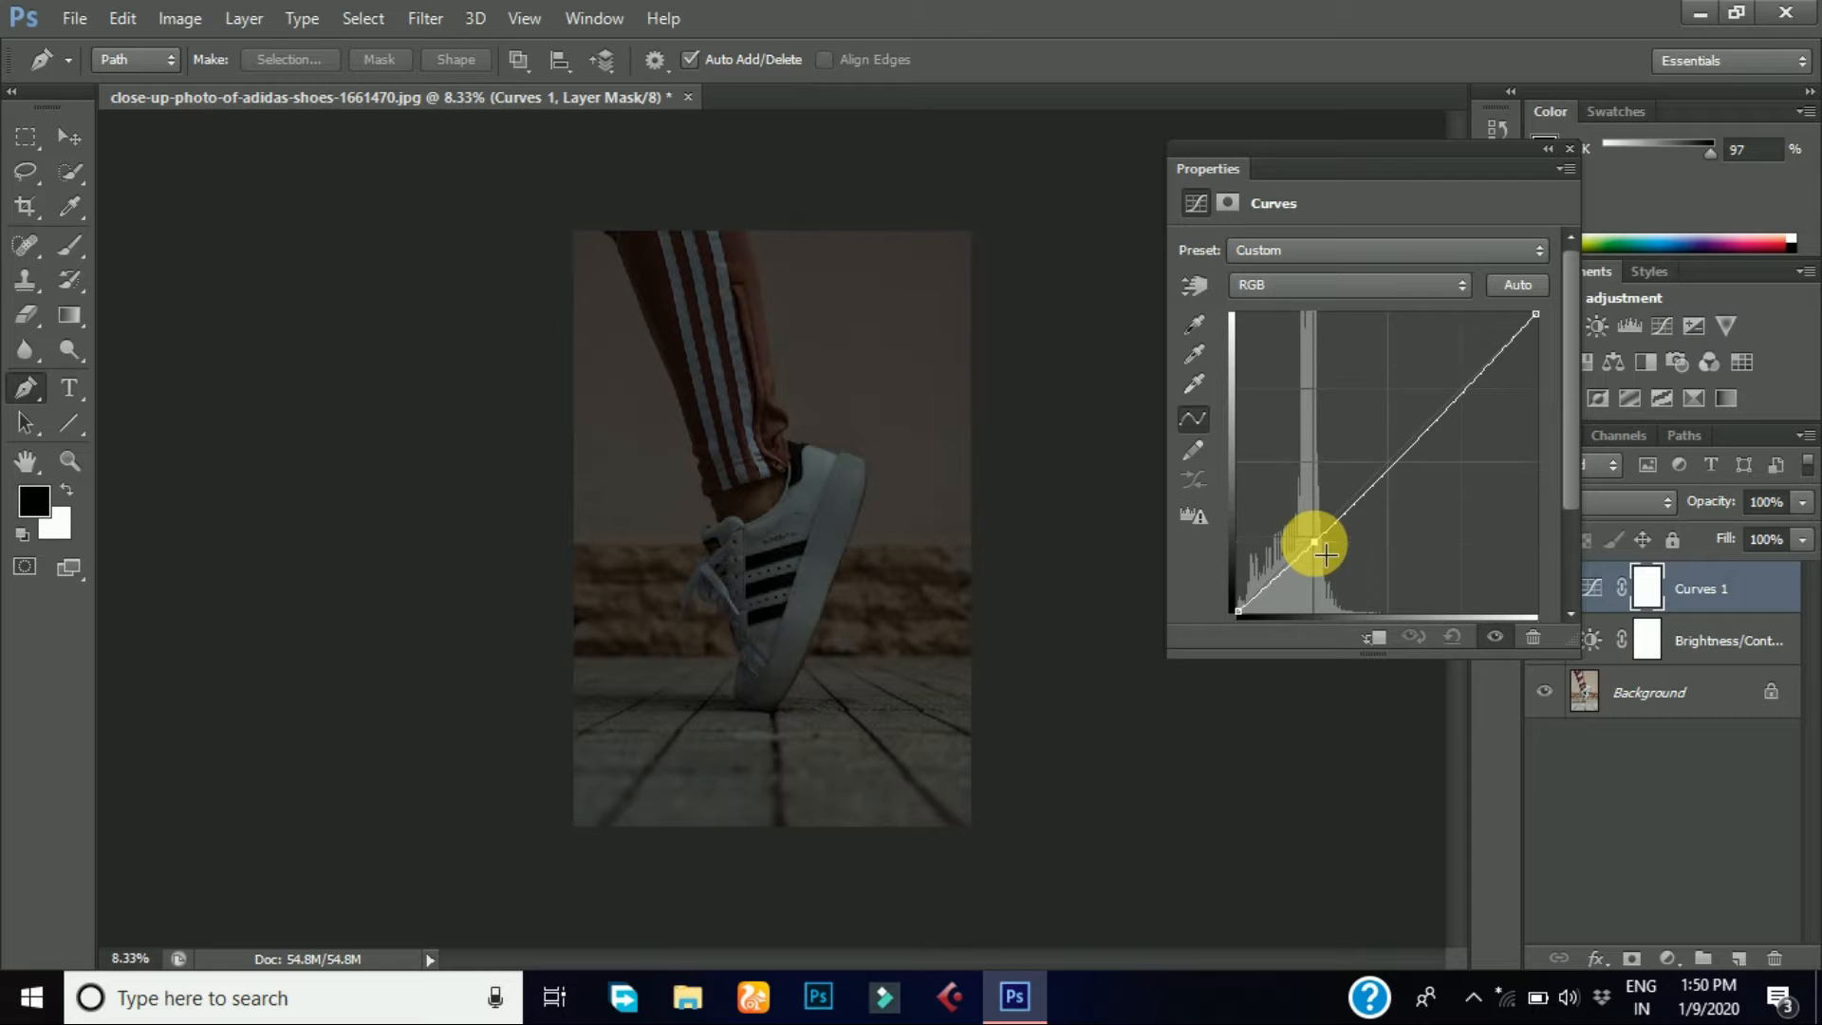
{"action": "left_click_drag", "start_coordinate": [1436, 423], "coordinate": [1435, 410]}
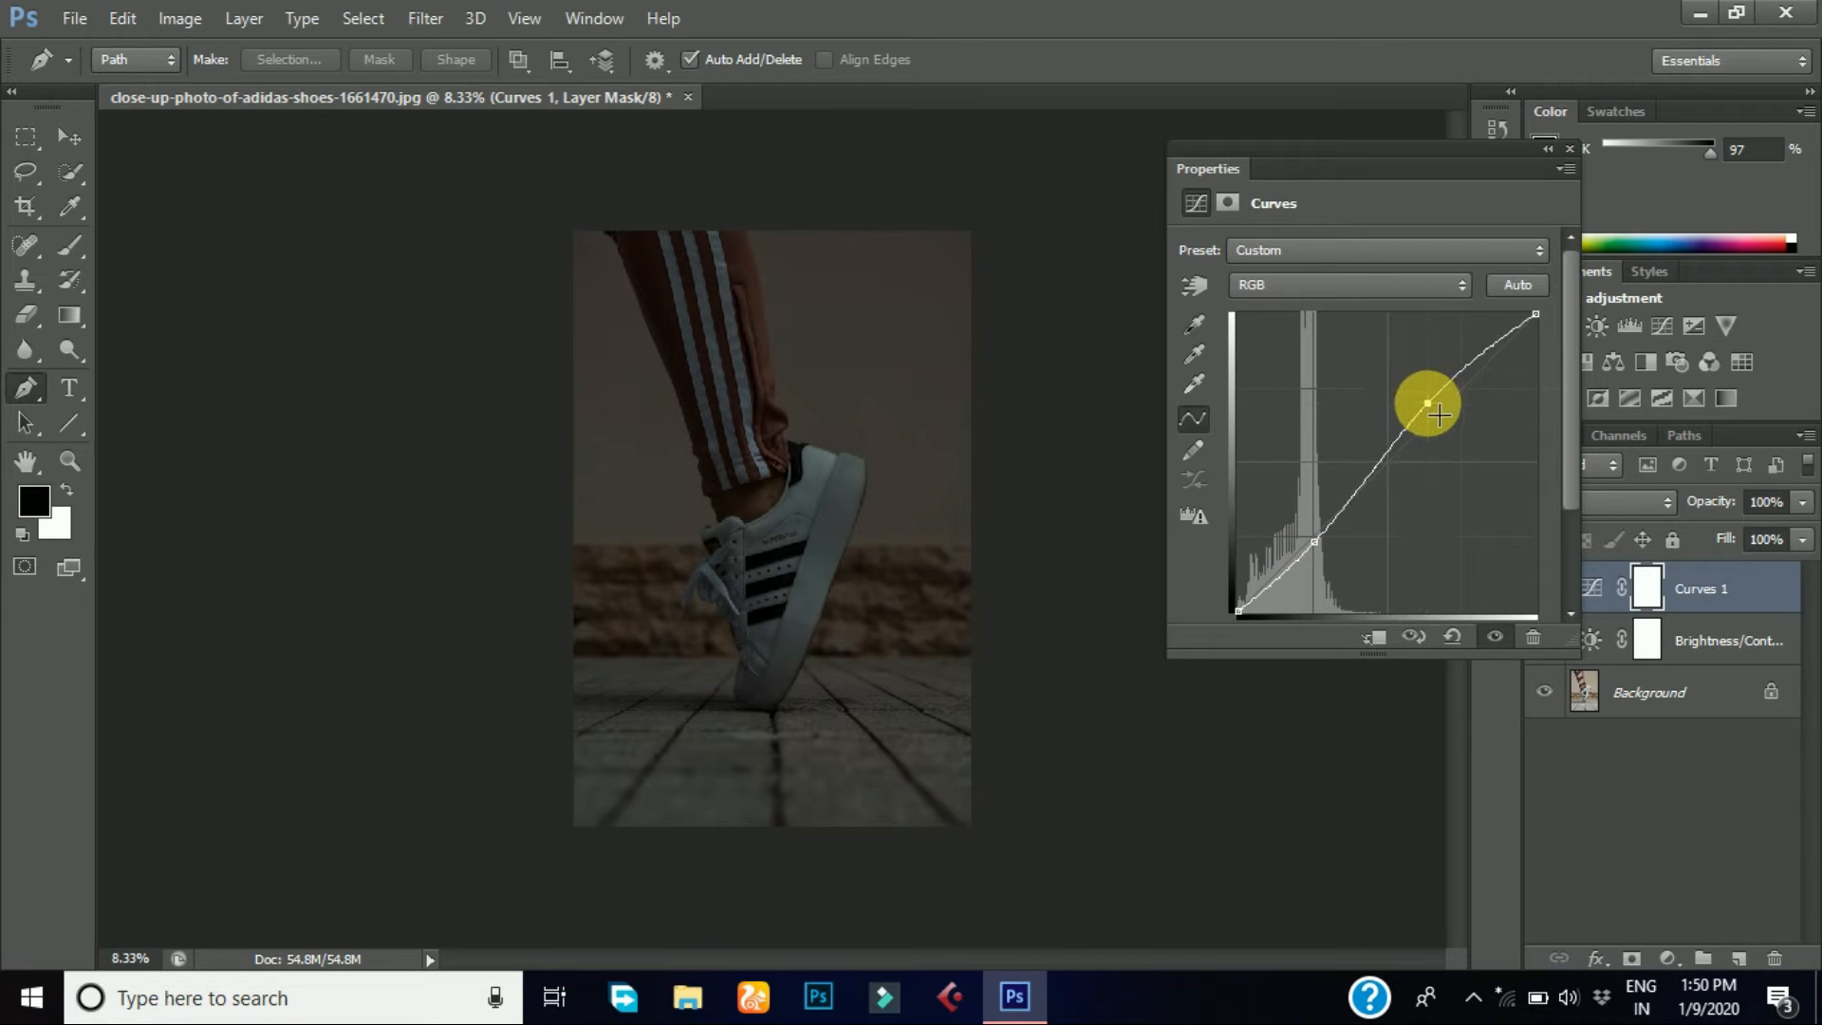
{"action": "left_click", "coordinate": [1567, 150]}
- Add a Levels adjustment layer and lower the white output level to 249
{"action": "left_click", "coordinate": [1666, 956]}
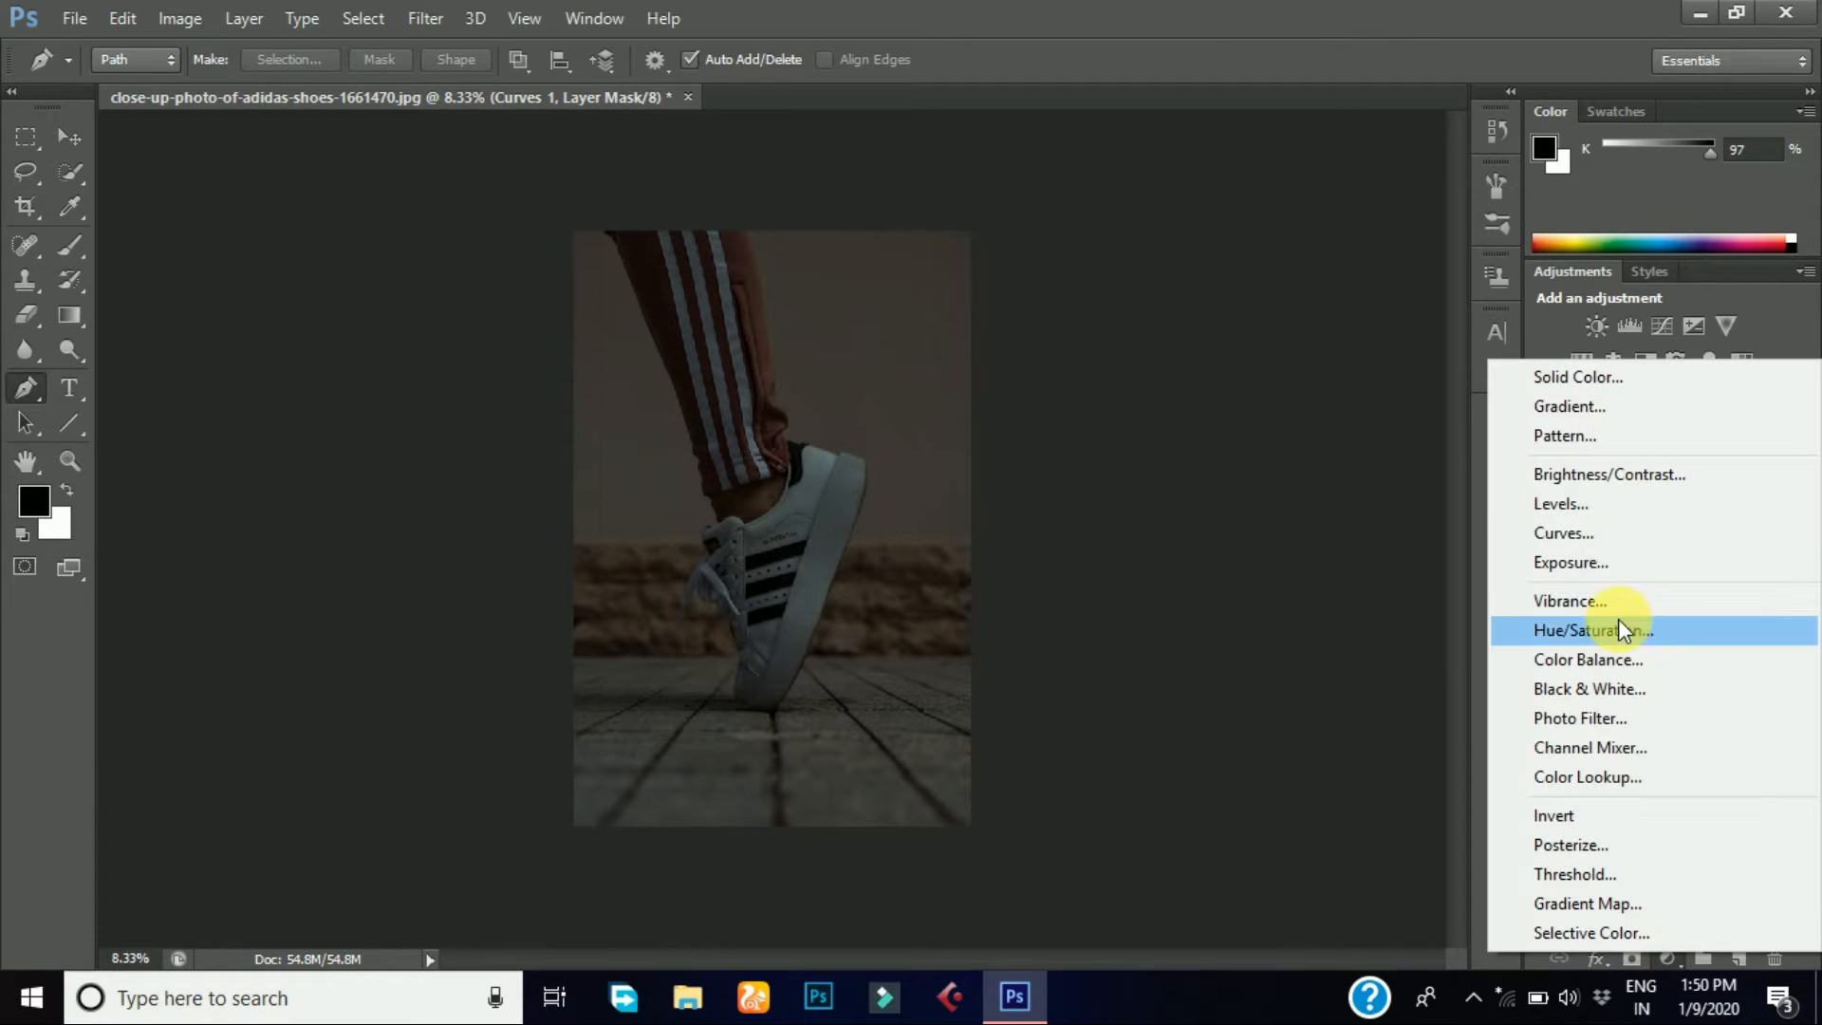
{"action": "left_click", "coordinate": [1619, 510]}
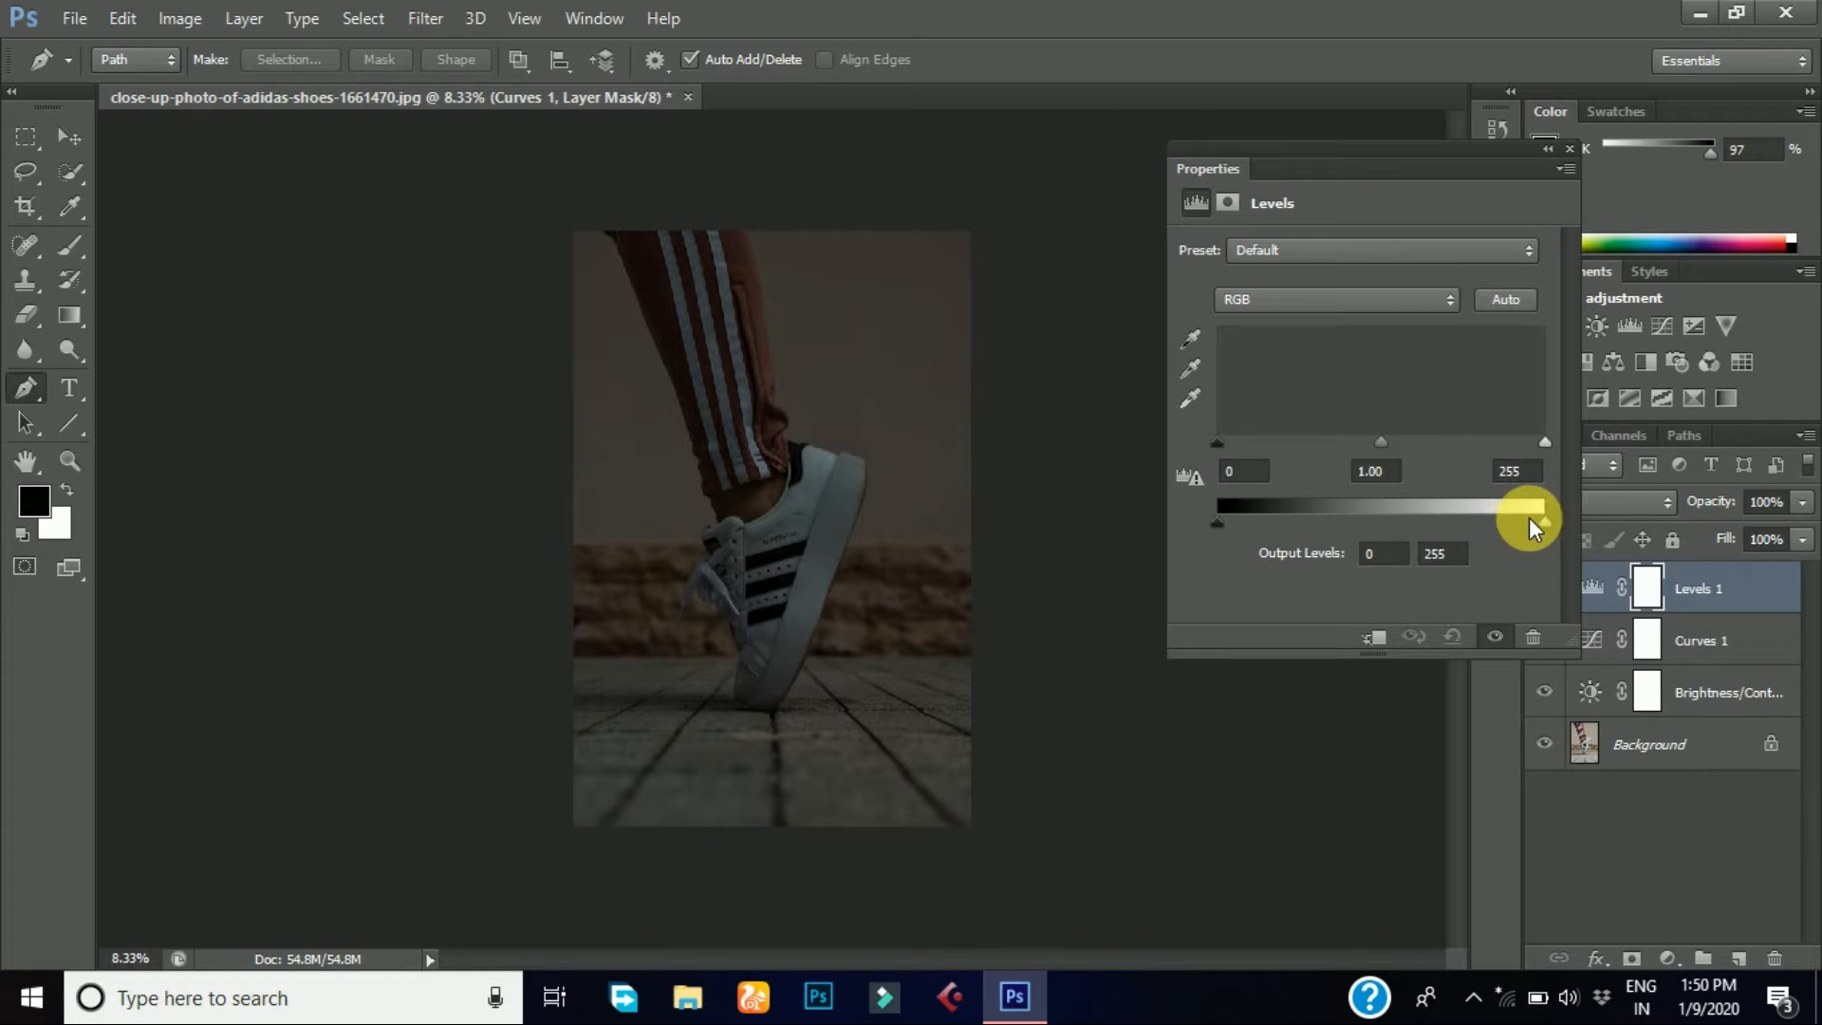
{"action": "left_click_drag", "start_coordinate": [1531, 520], "coordinate": [1537, 520]}
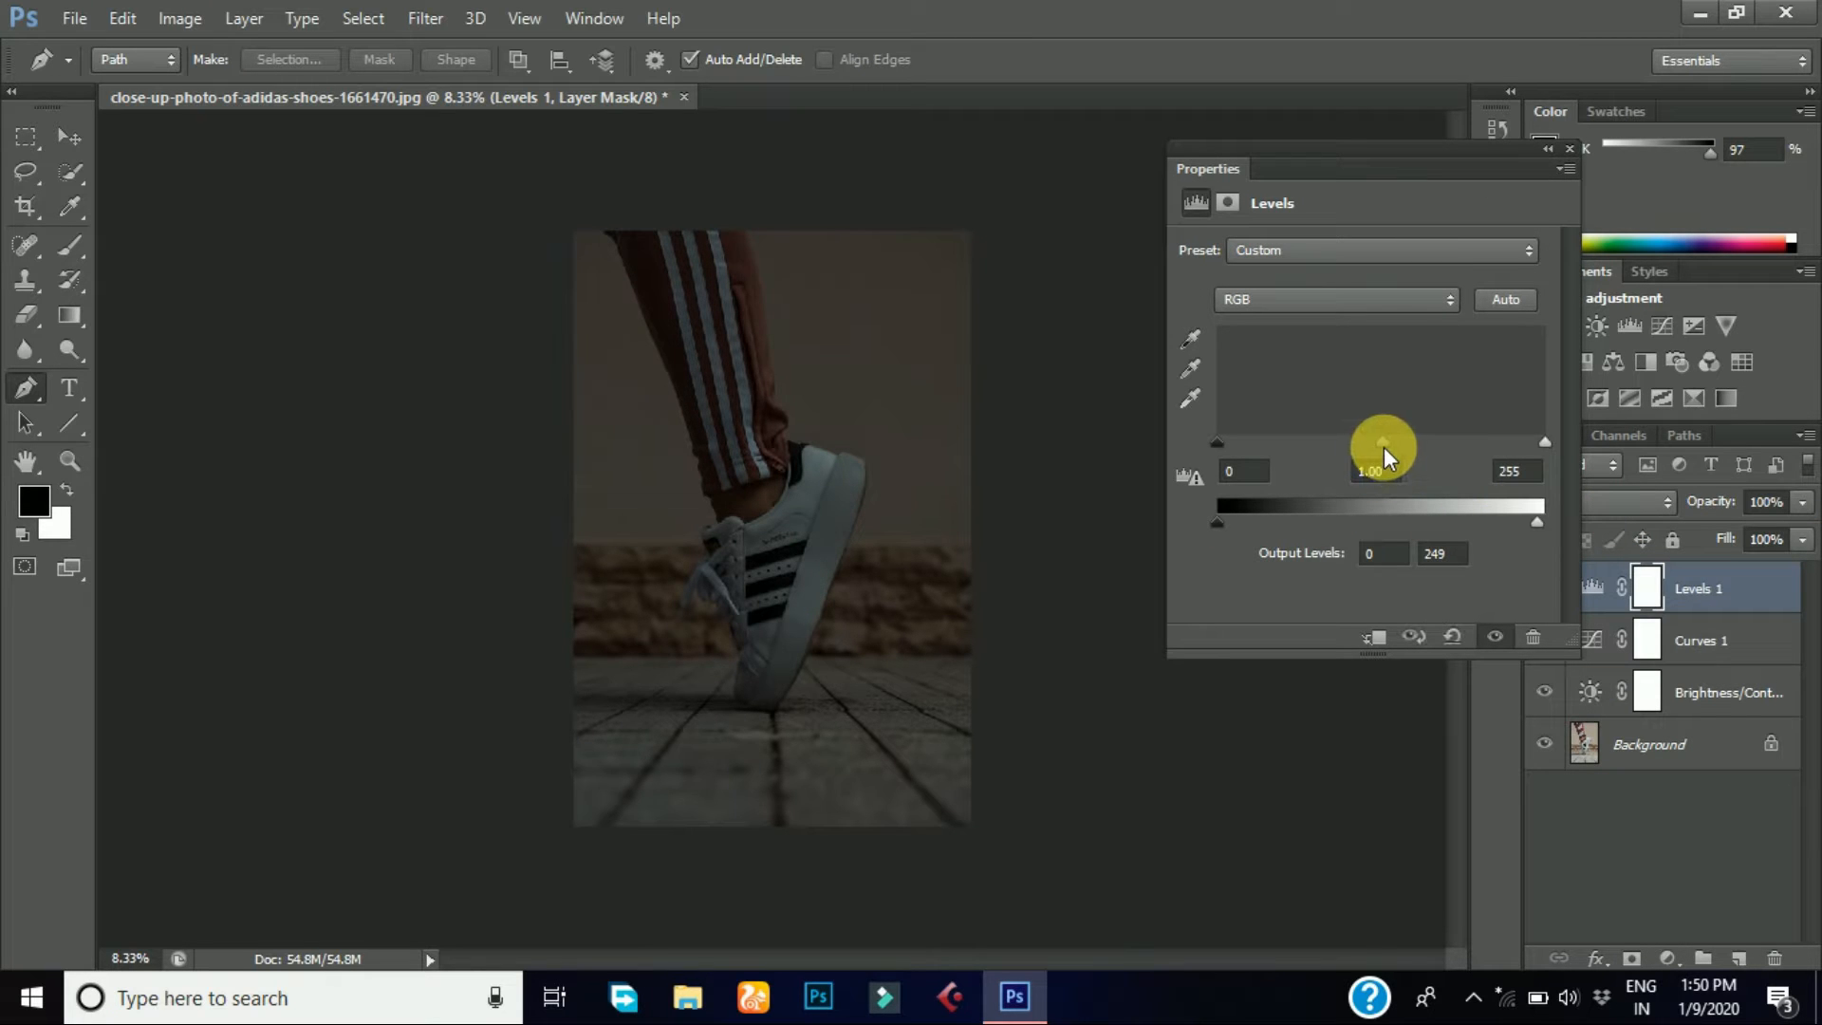
{"action": "left_click", "coordinate": [1563, 148]}
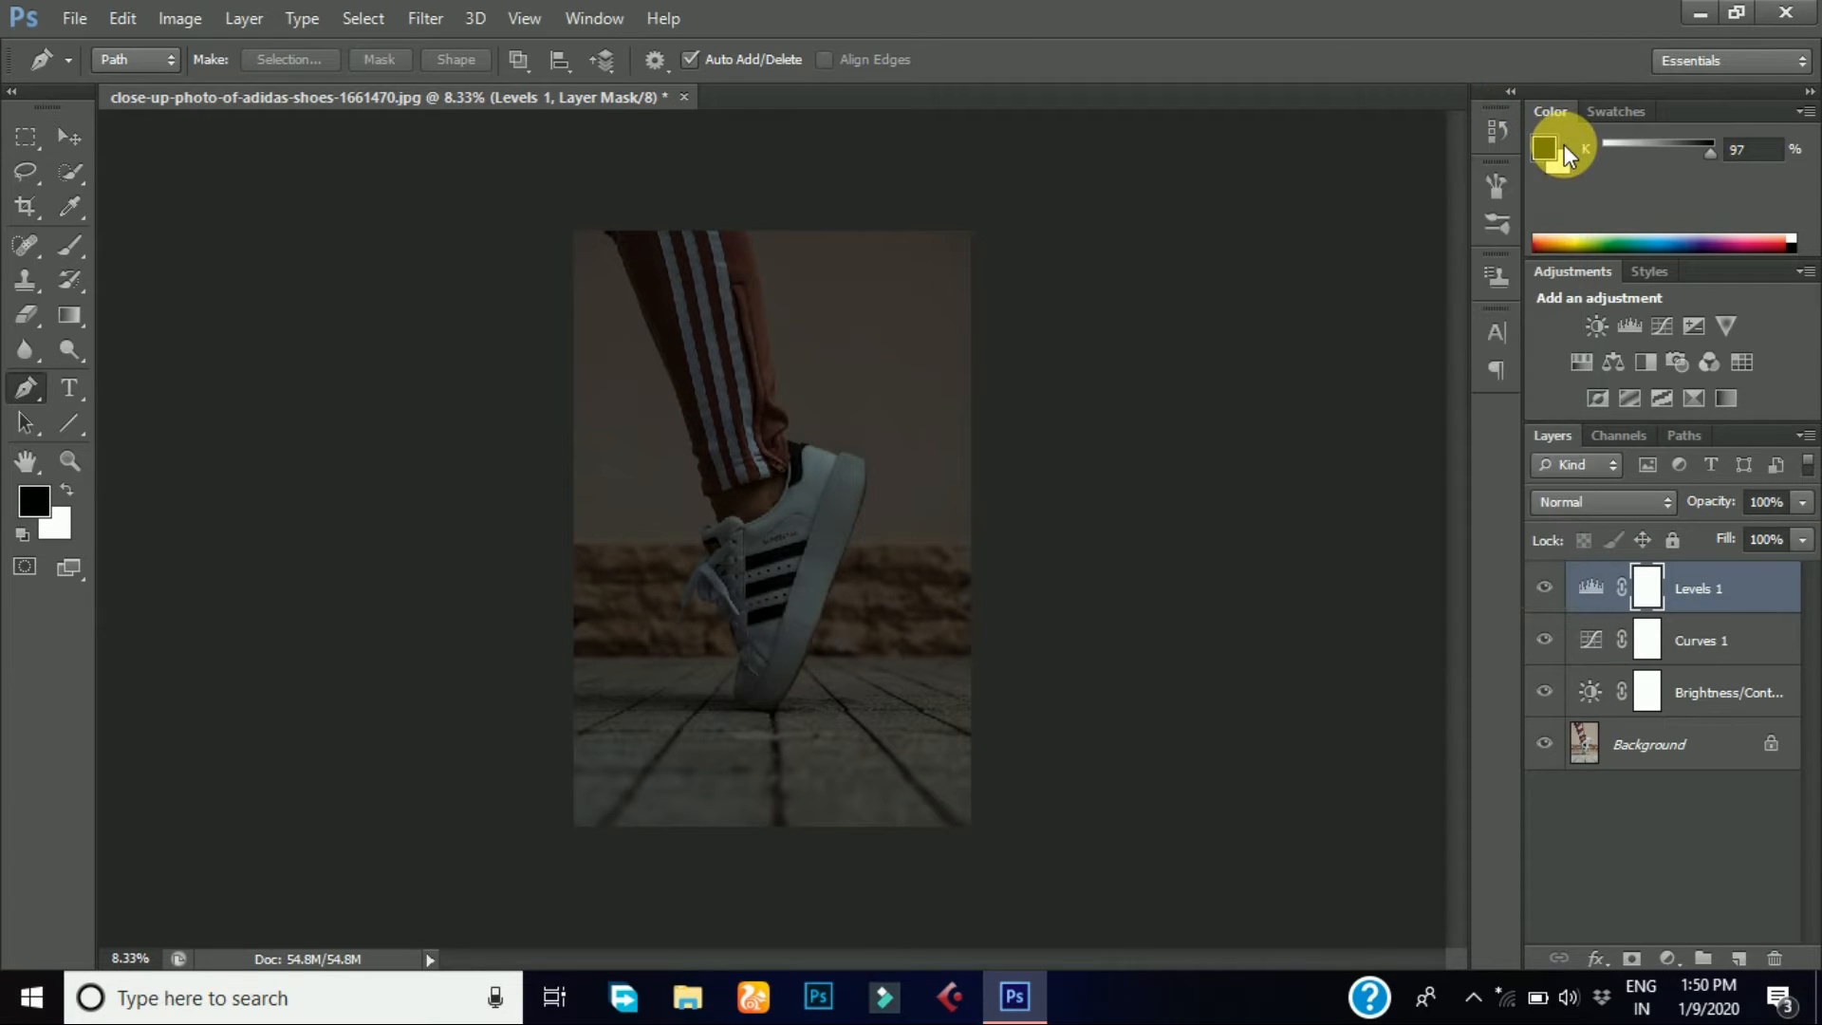
- Add a white (ffffff) solid color fill layer and invert its layer mask to black
{"action": "left_click", "coordinate": [1677, 968]}
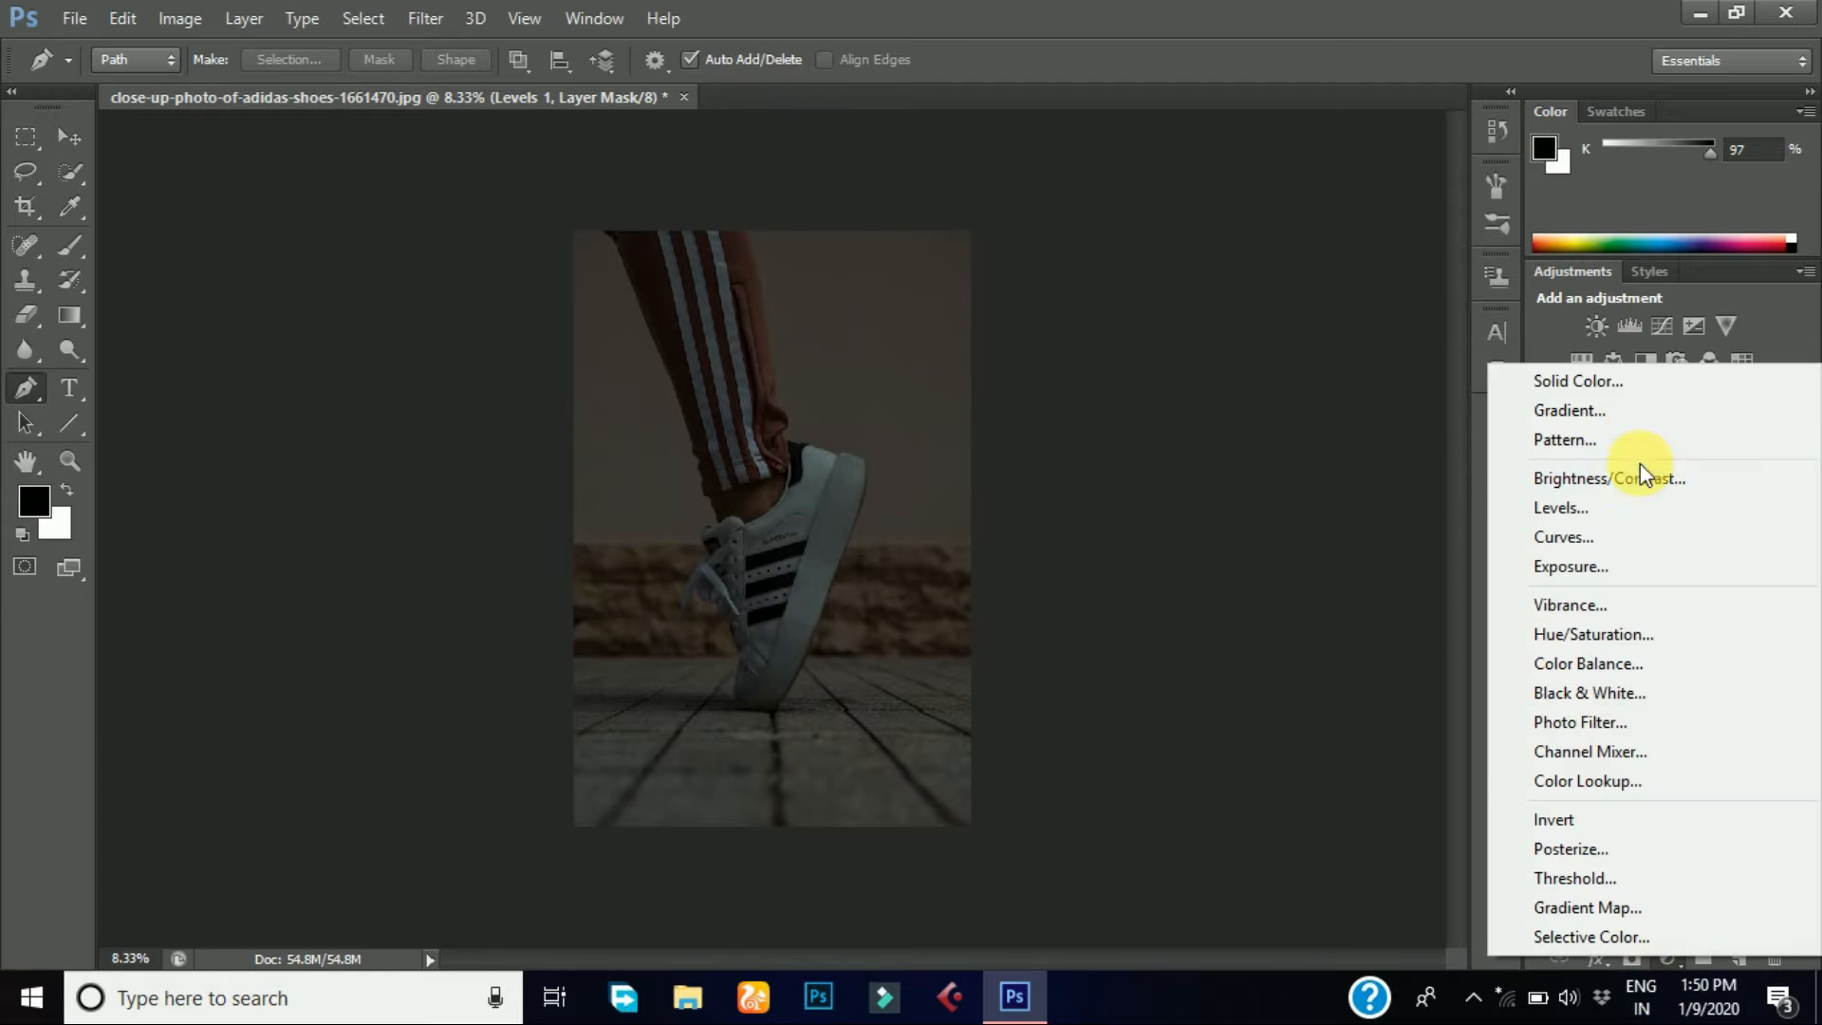
{"action": "left_click", "coordinate": [1623, 393]}
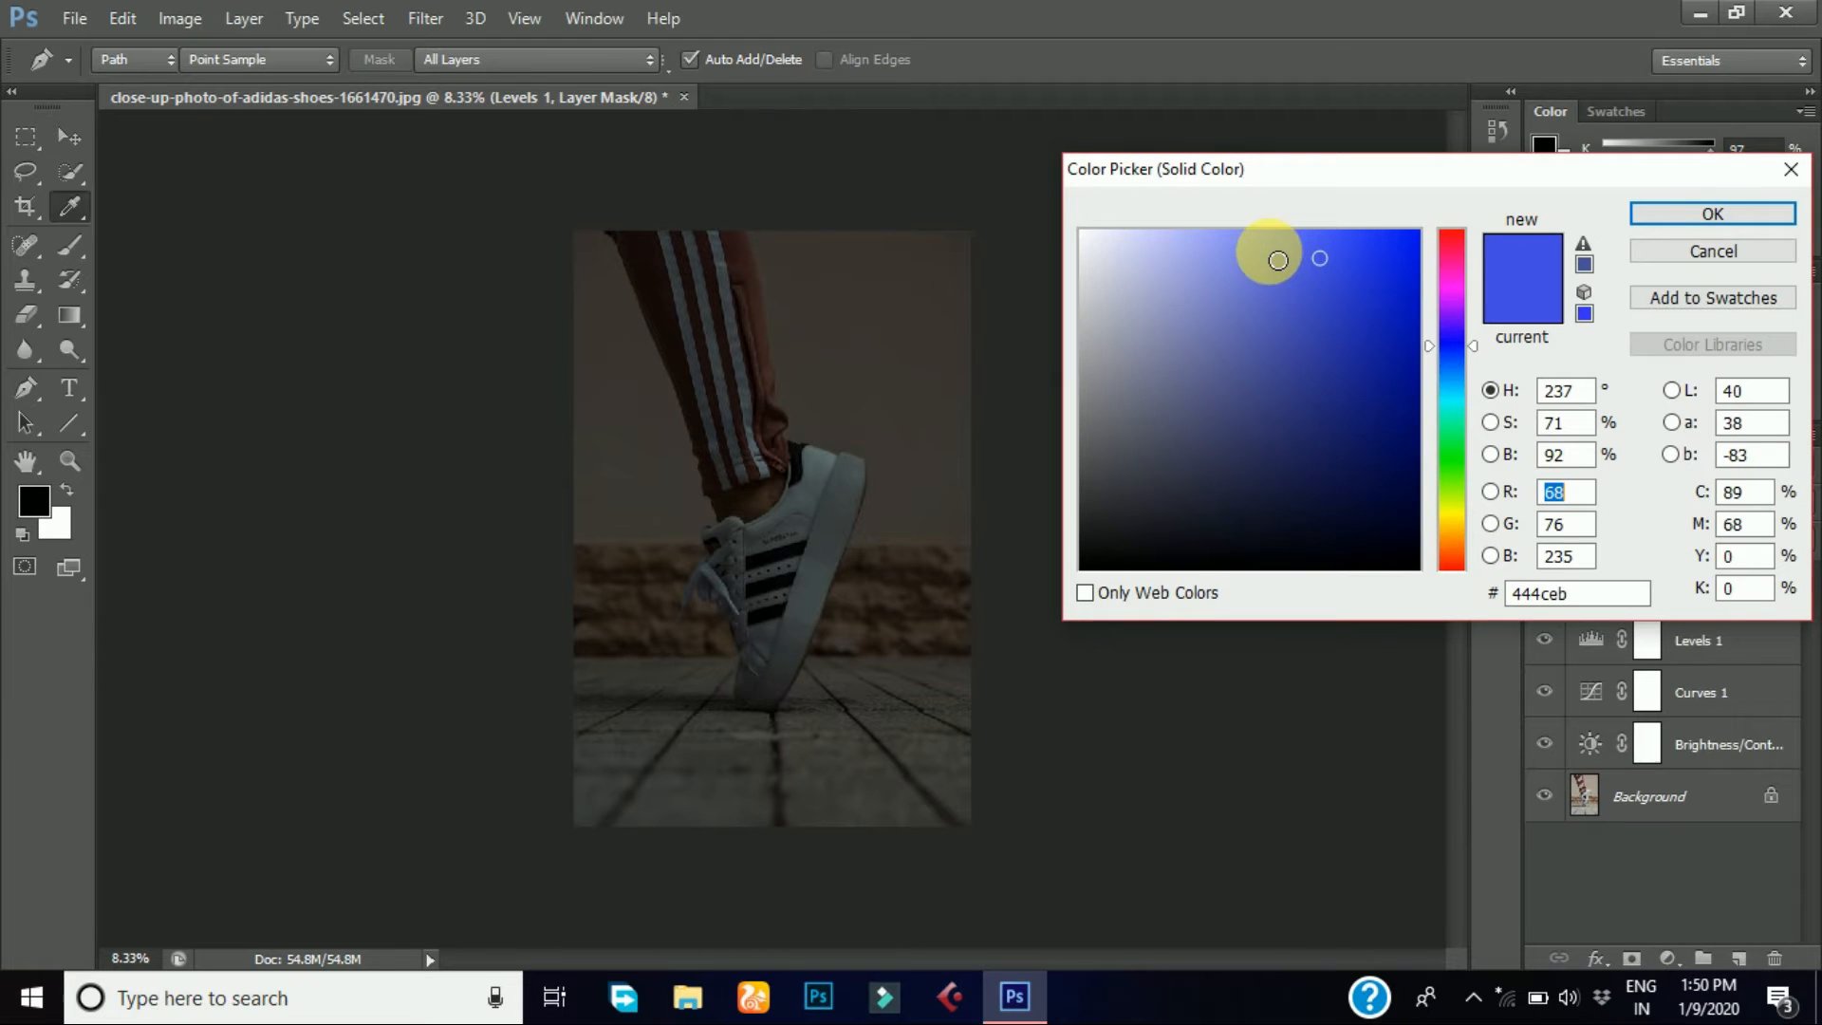
{"action": "left_click", "coordinate": [1082, 233]}
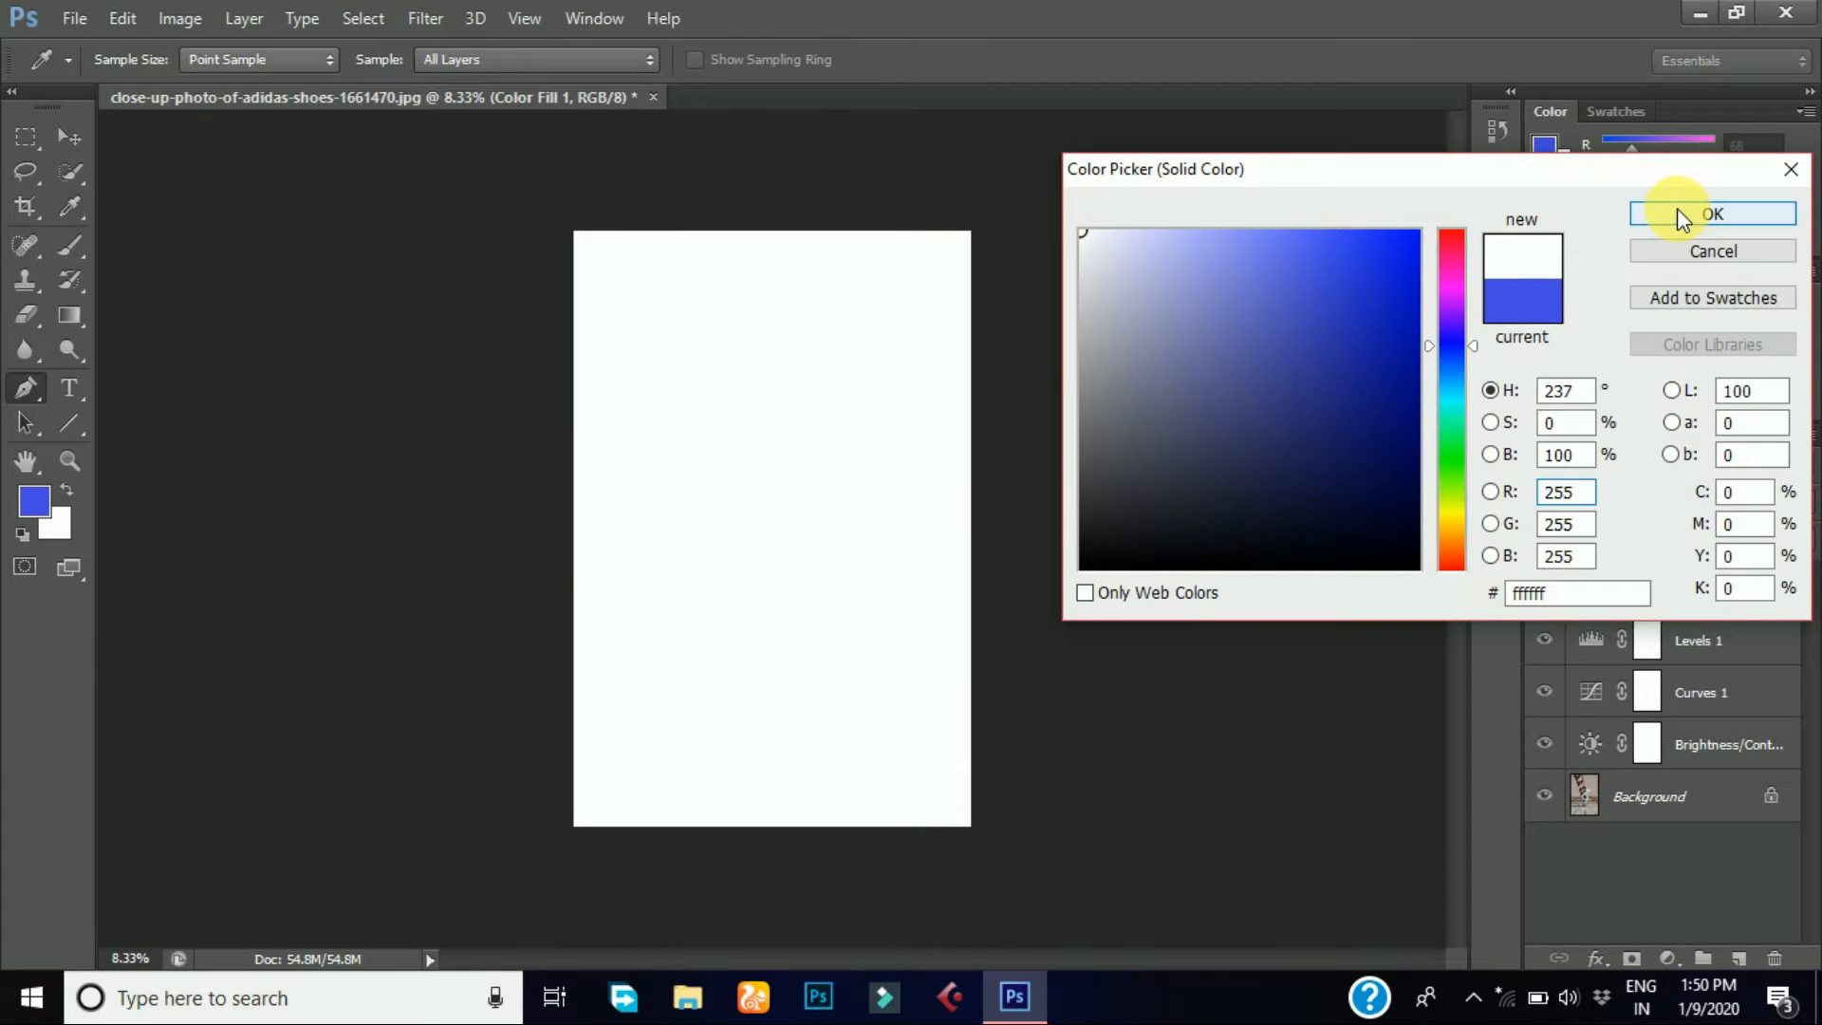
{"action": "left_click", "coordinate": [1677, 214]}
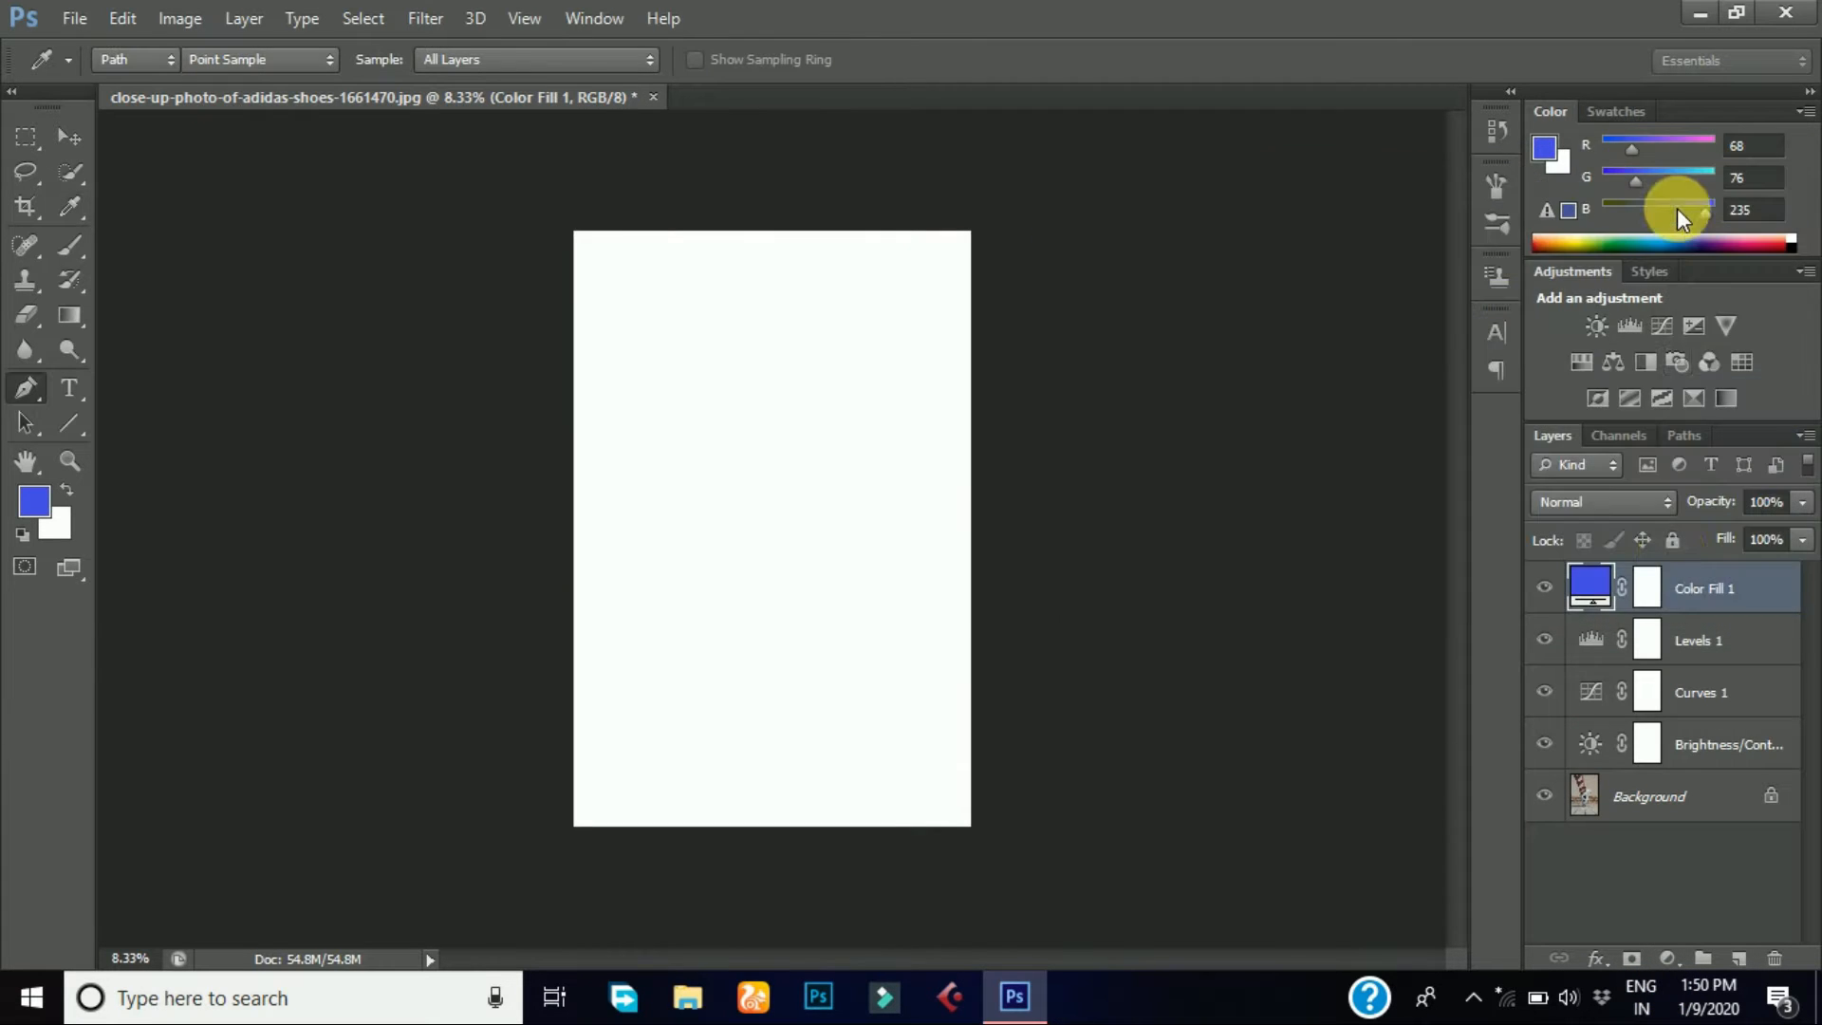
{"action": "left_click", "coordinate": [1649, 590]}
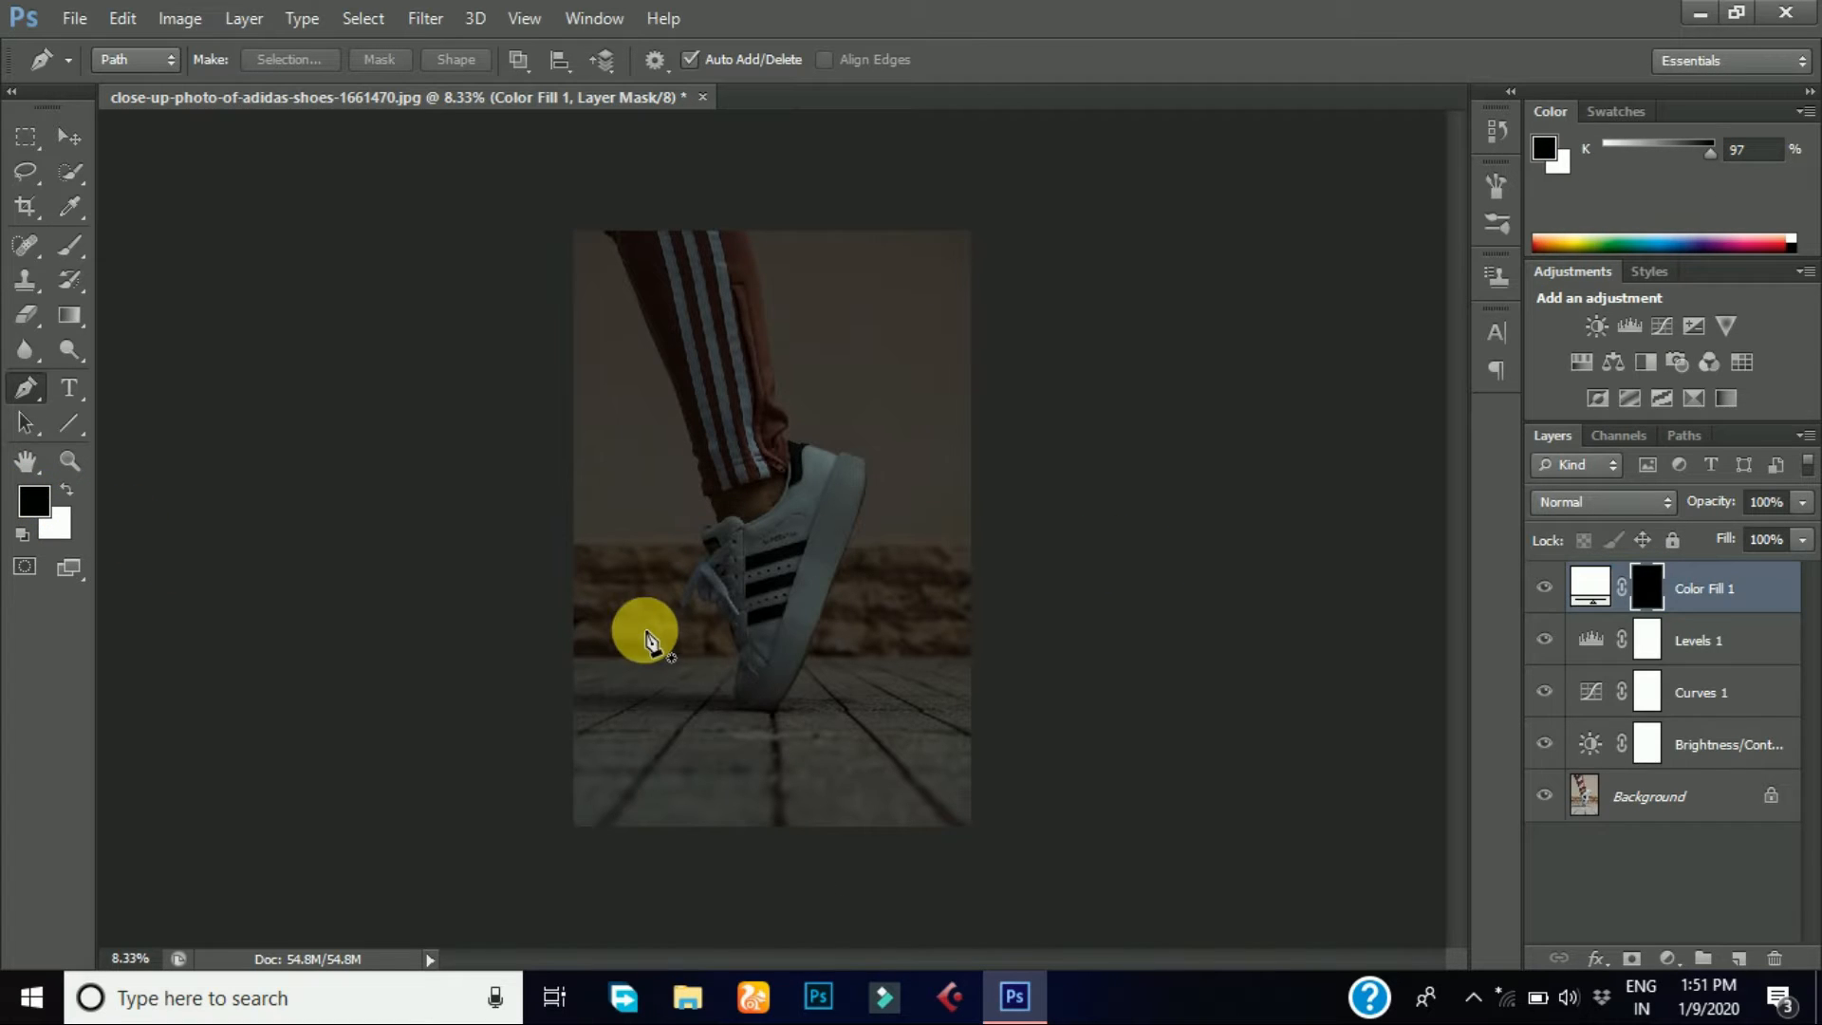
- Outline the lowest black stripe on the shoe with a closed four-corner Pen path
{"action": "scroll", "coordinate": [714, 670], "scroll_direction": "up", "scroll_amount": 1}
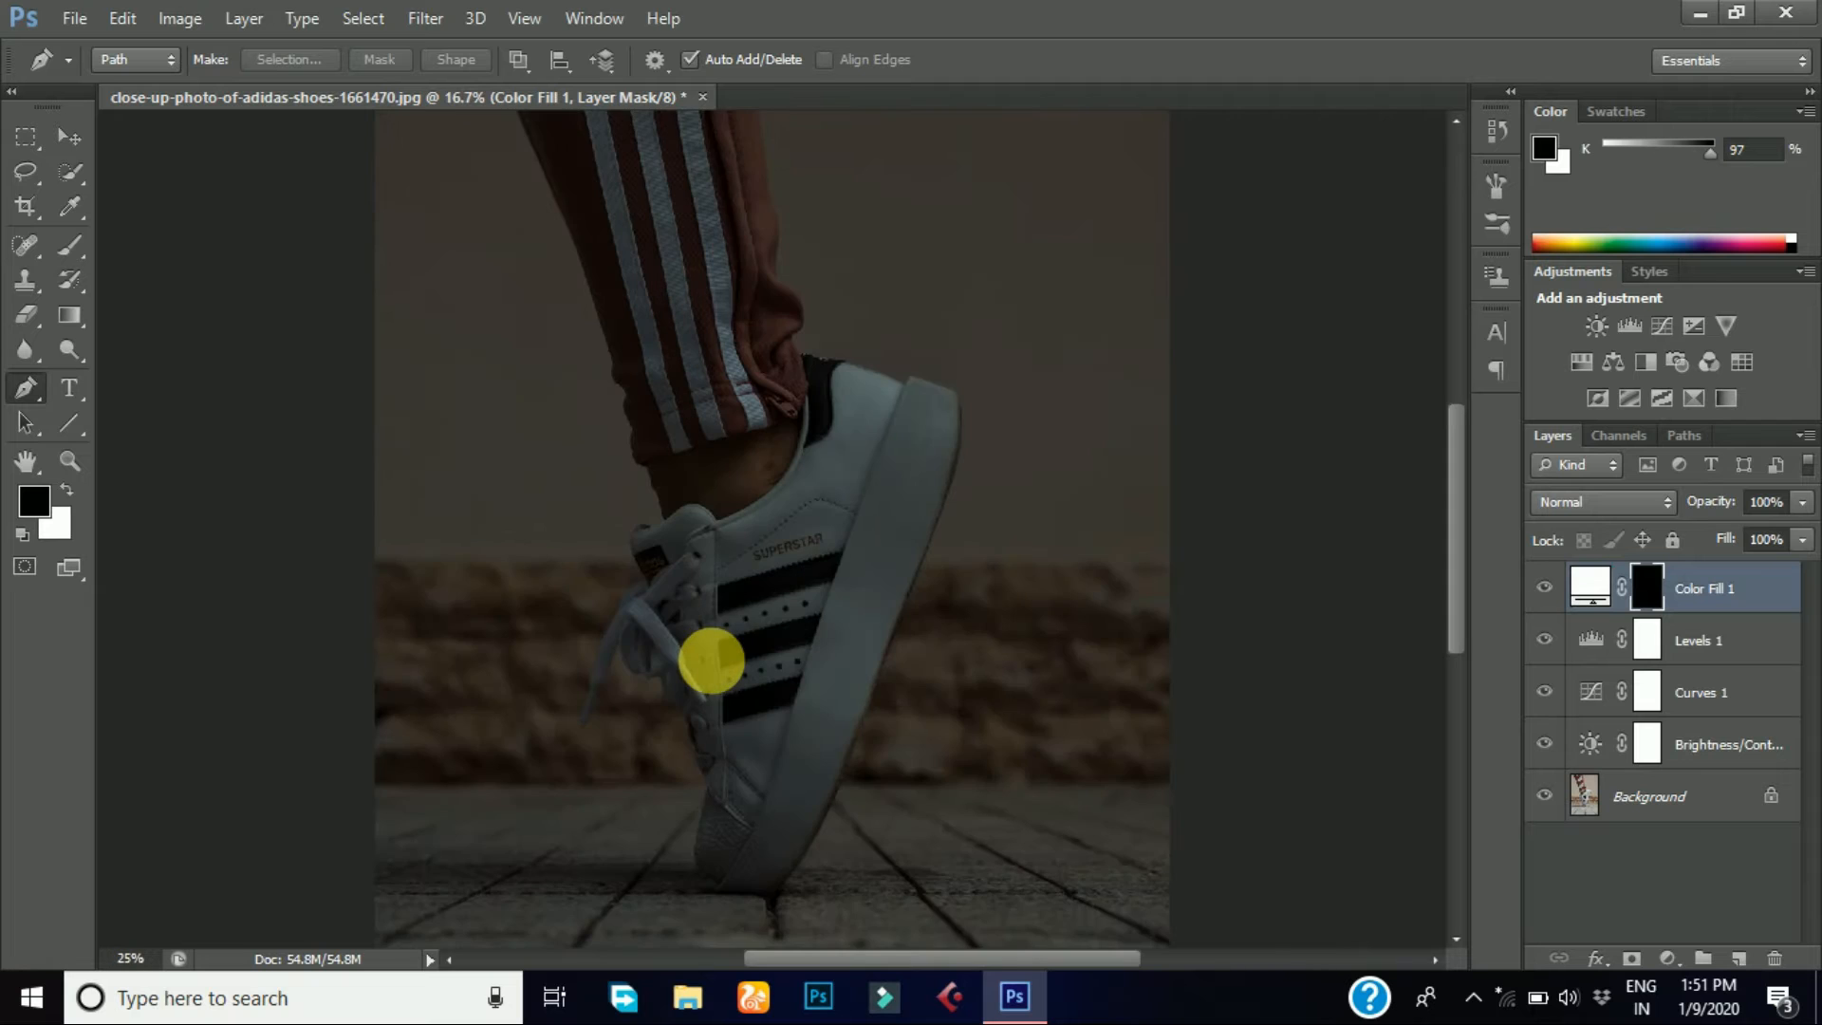
{"action": "left_click_drag", "start_coordinate": [1460, 550], "coordinate": [1460, 646]}
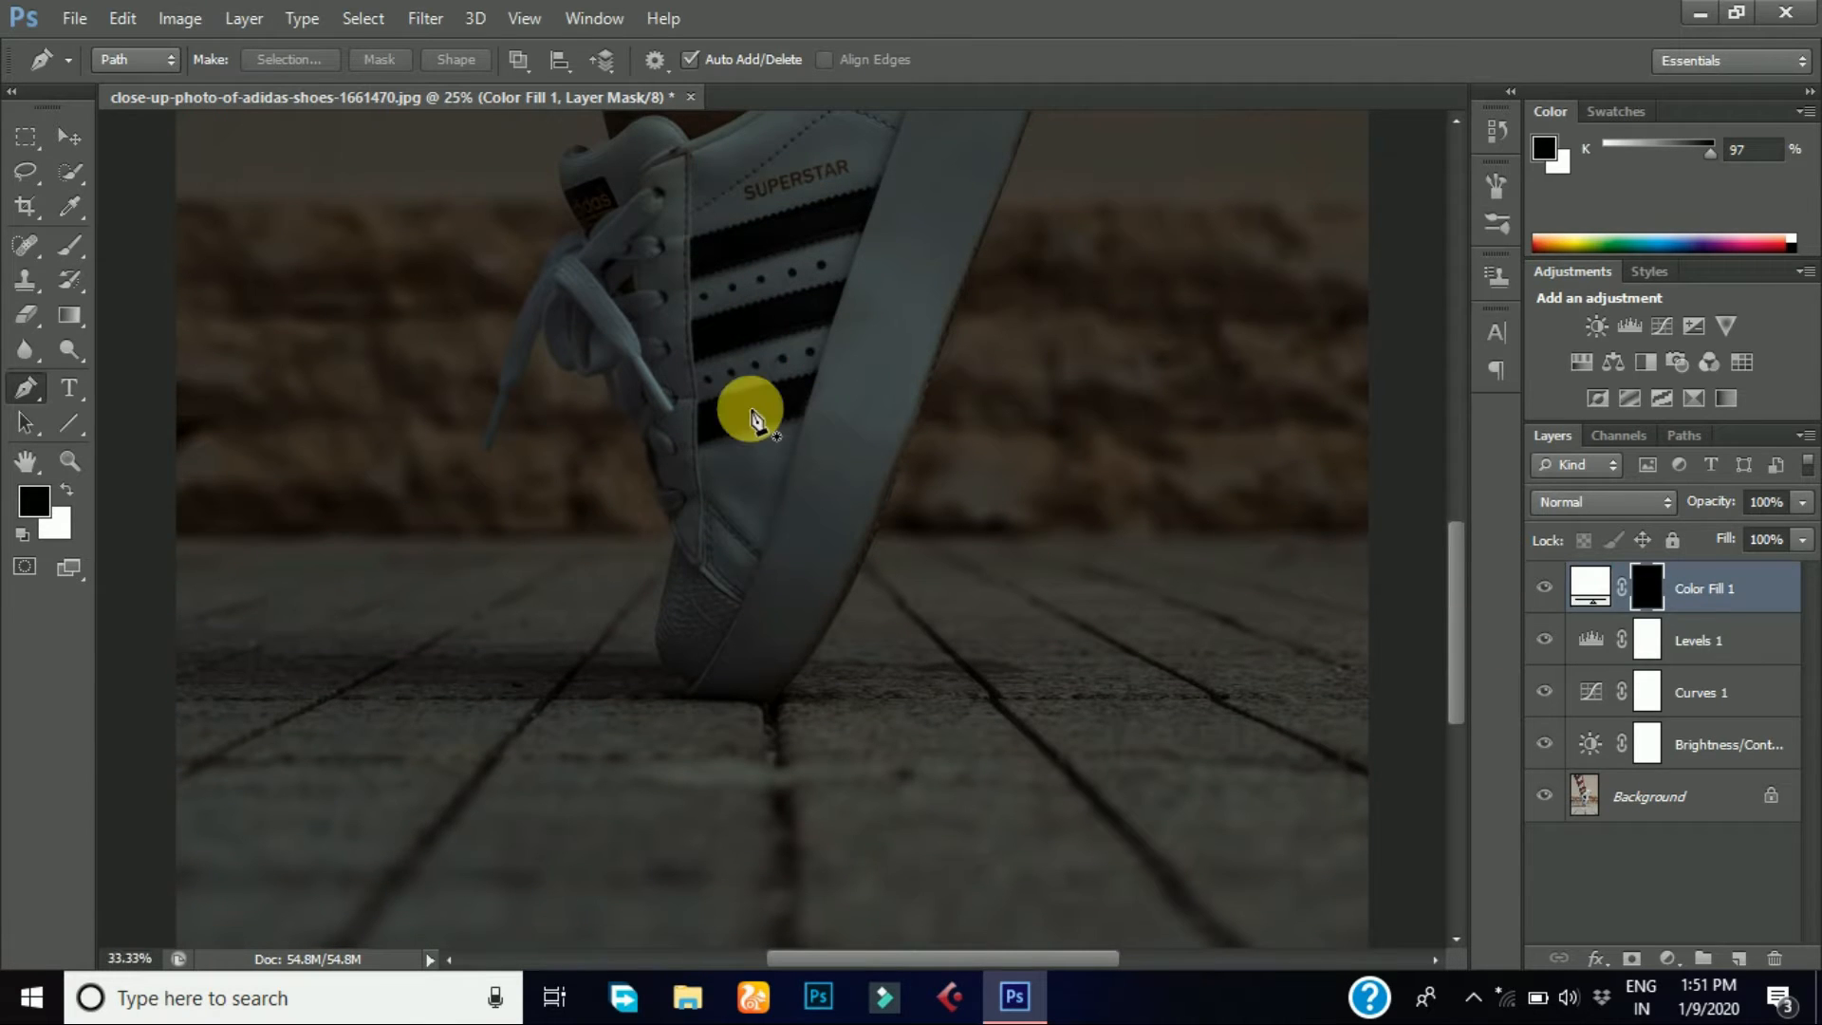
{"action": "left_click_drag", "start_coordinate": [1460, 724], "coordinate": [1457, 680]}
{"action": "left_click", "coordinate": [814, 518]}
{"action": "left_click", "coordinate": [675, 557]}
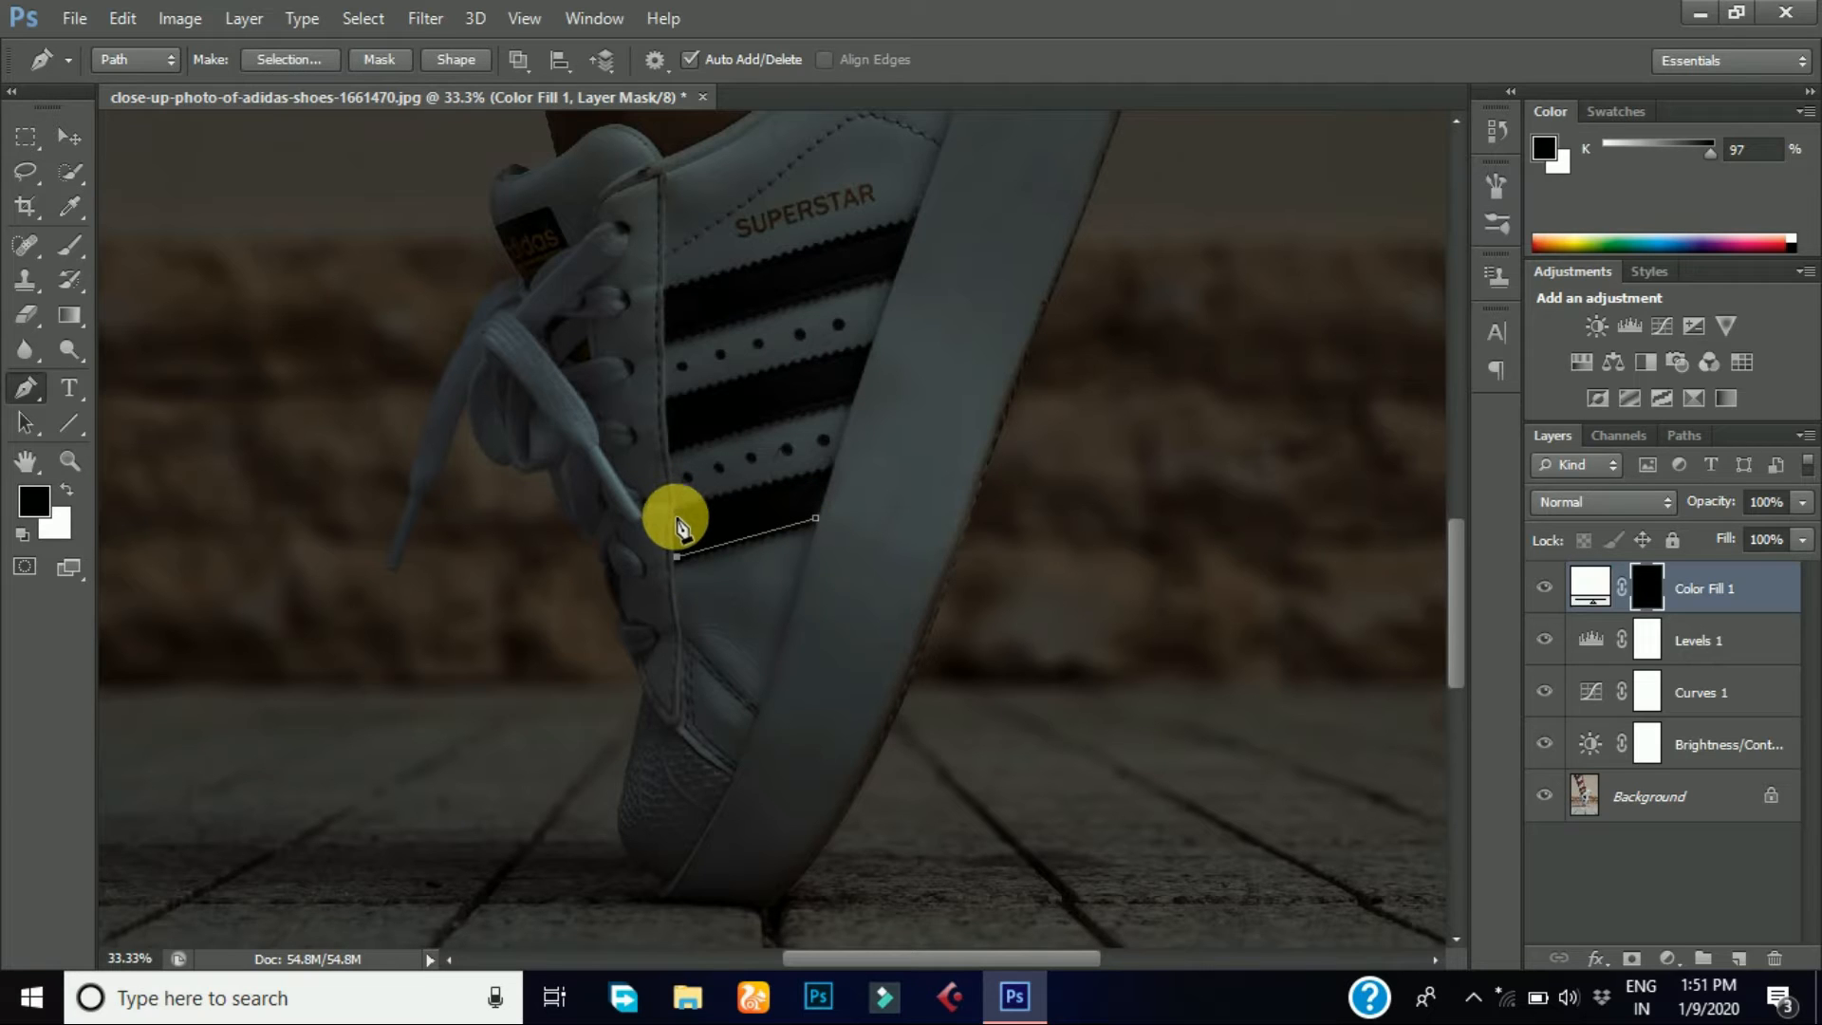
{"action": "left_click", "coordinate": [676, 515]}
{"action": "left_click", "coordinate": [831, 473]}
{"action": "left_click", "coordinate": [815, 518]}
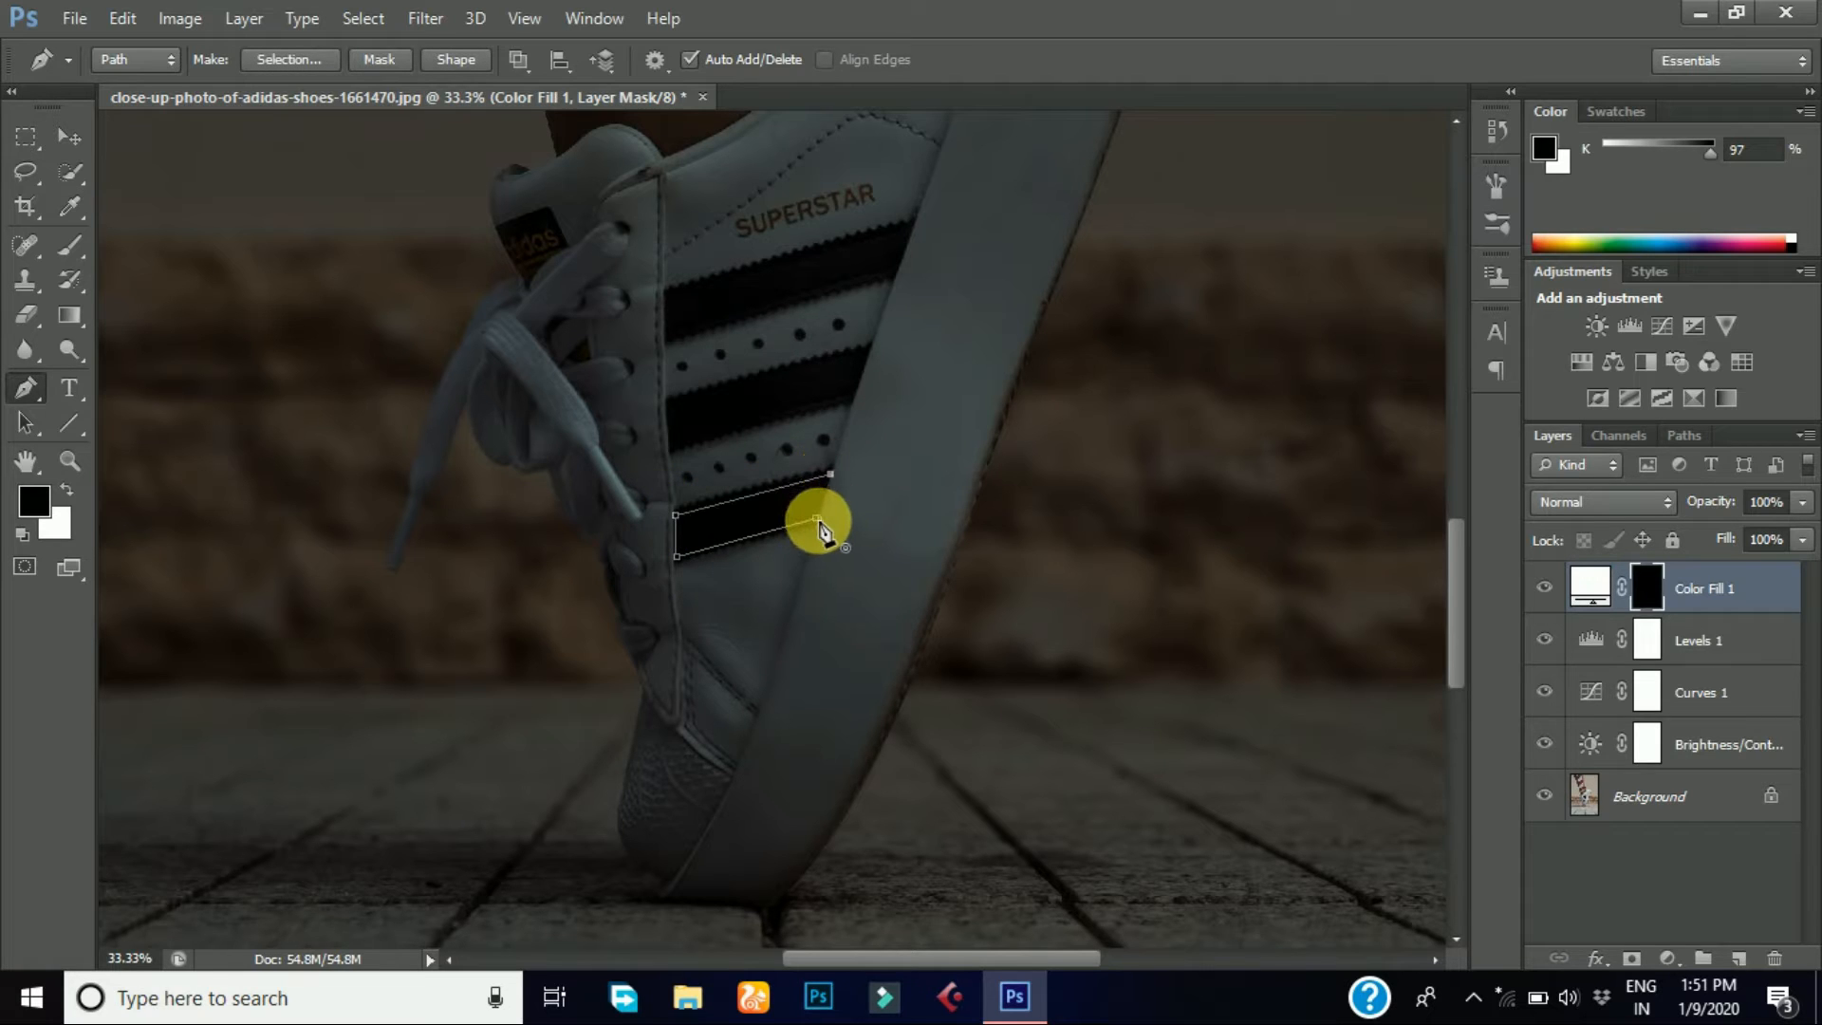
{"action": "left_click", "coordinate": [757, 523]}
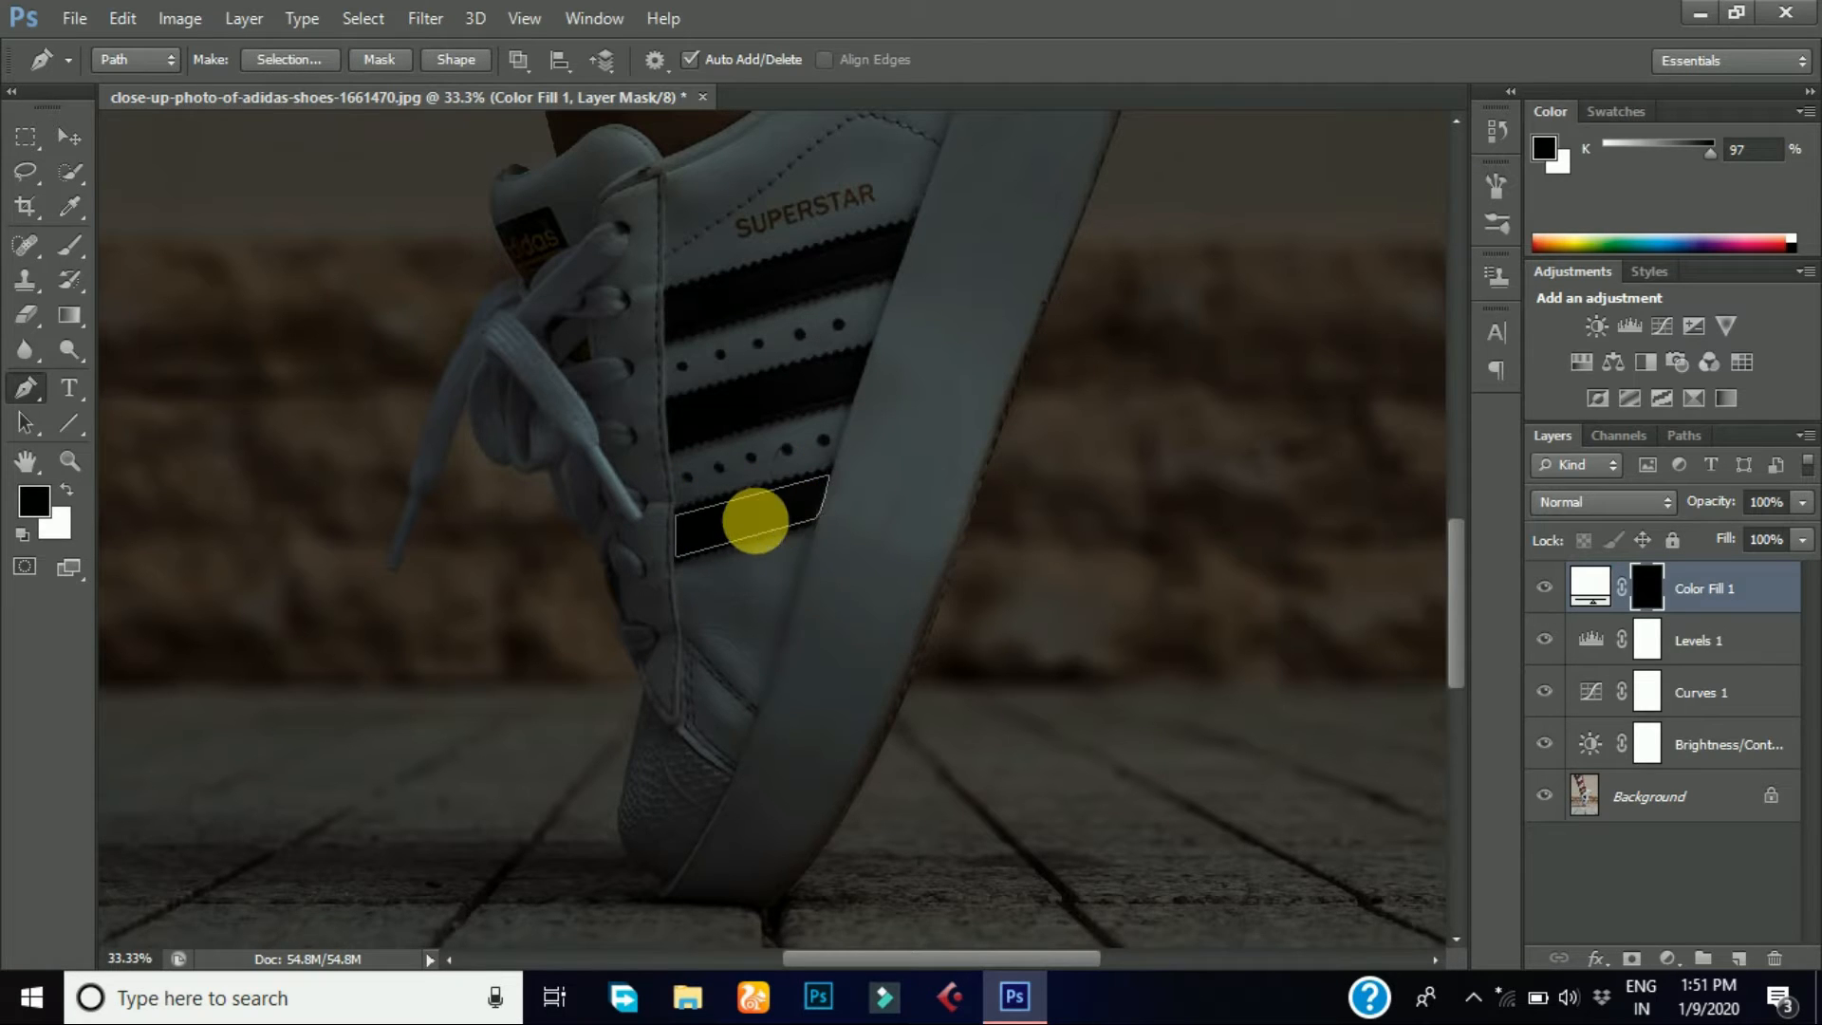
- Turn the stripe path into a new selection with 0 pixels feather and clear the black mask inside it
{"action": "right_click", "coordinate": [755, 519]}
{"action": "left_click", "coordinate": [926, 487]}
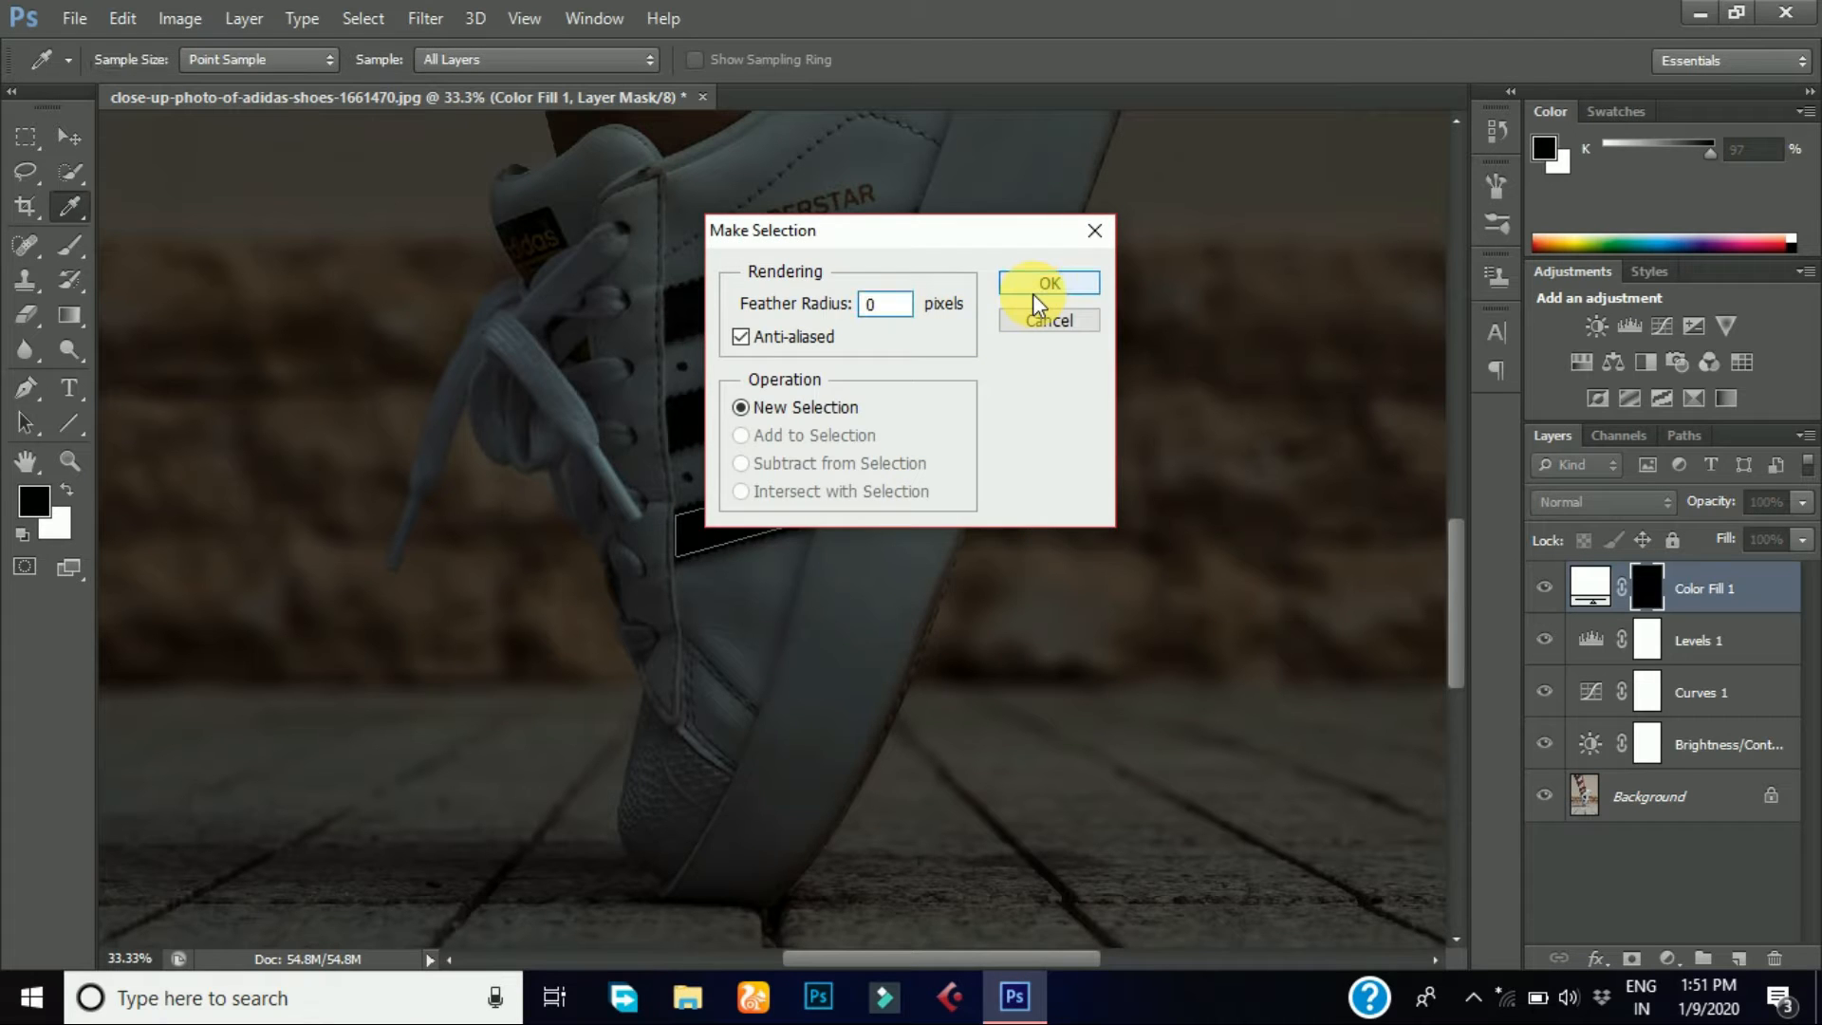
{"action": "left_click", "coordinate": [1033, 294]}
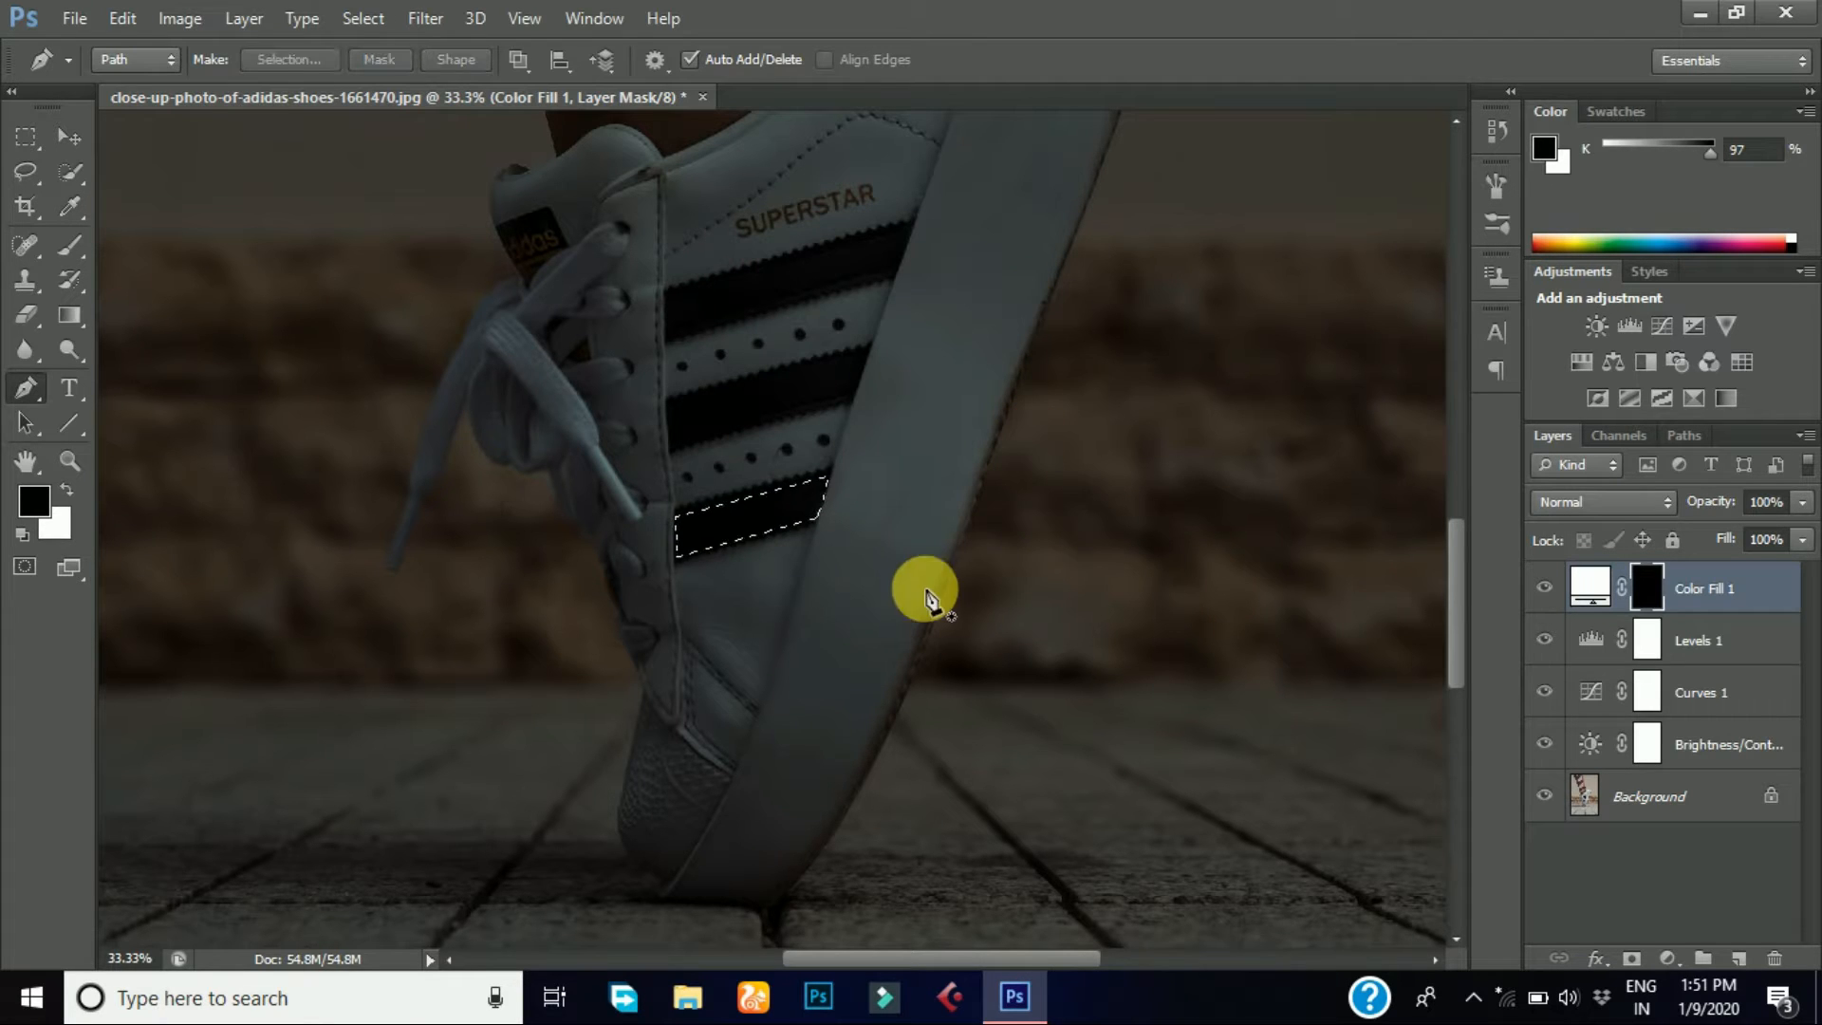
{"action": "key", "text": "Delete"}
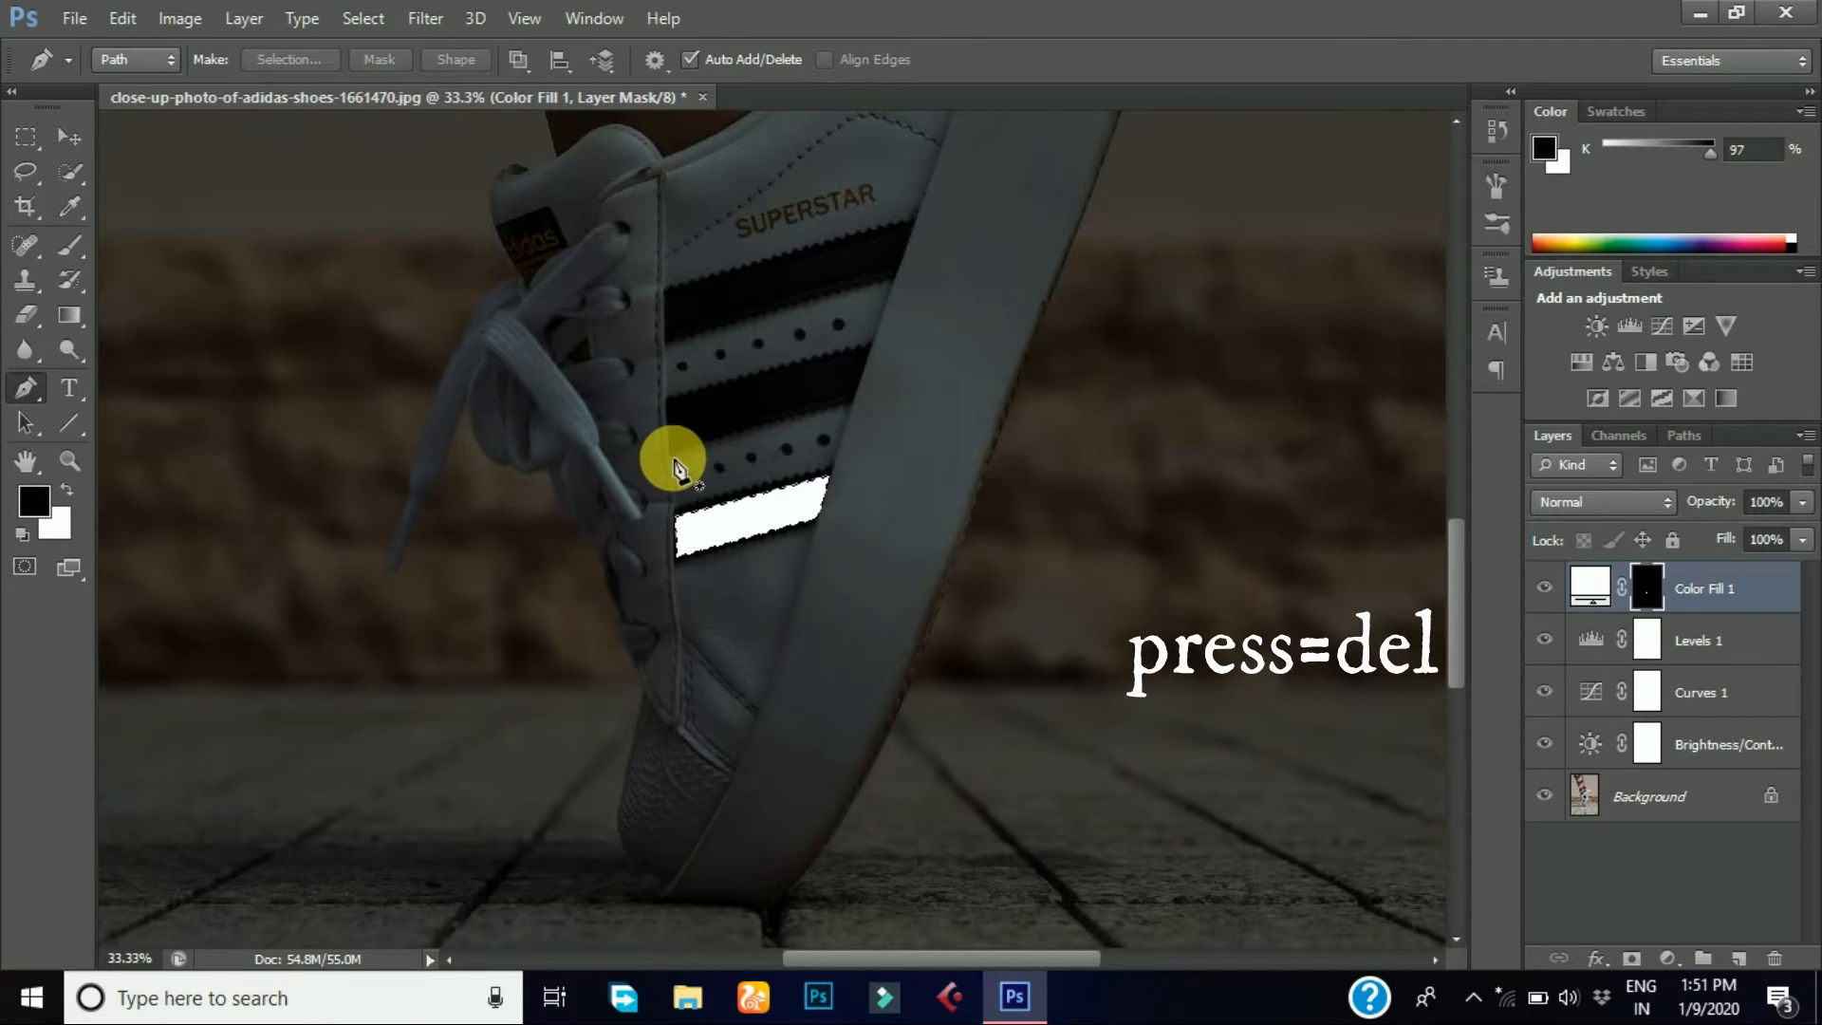
- Add an Outer Glow effect to the white fill layer and set its glow color to blue 3e34fb
{"action": "left_click", "coordinate": [1597, 959]}
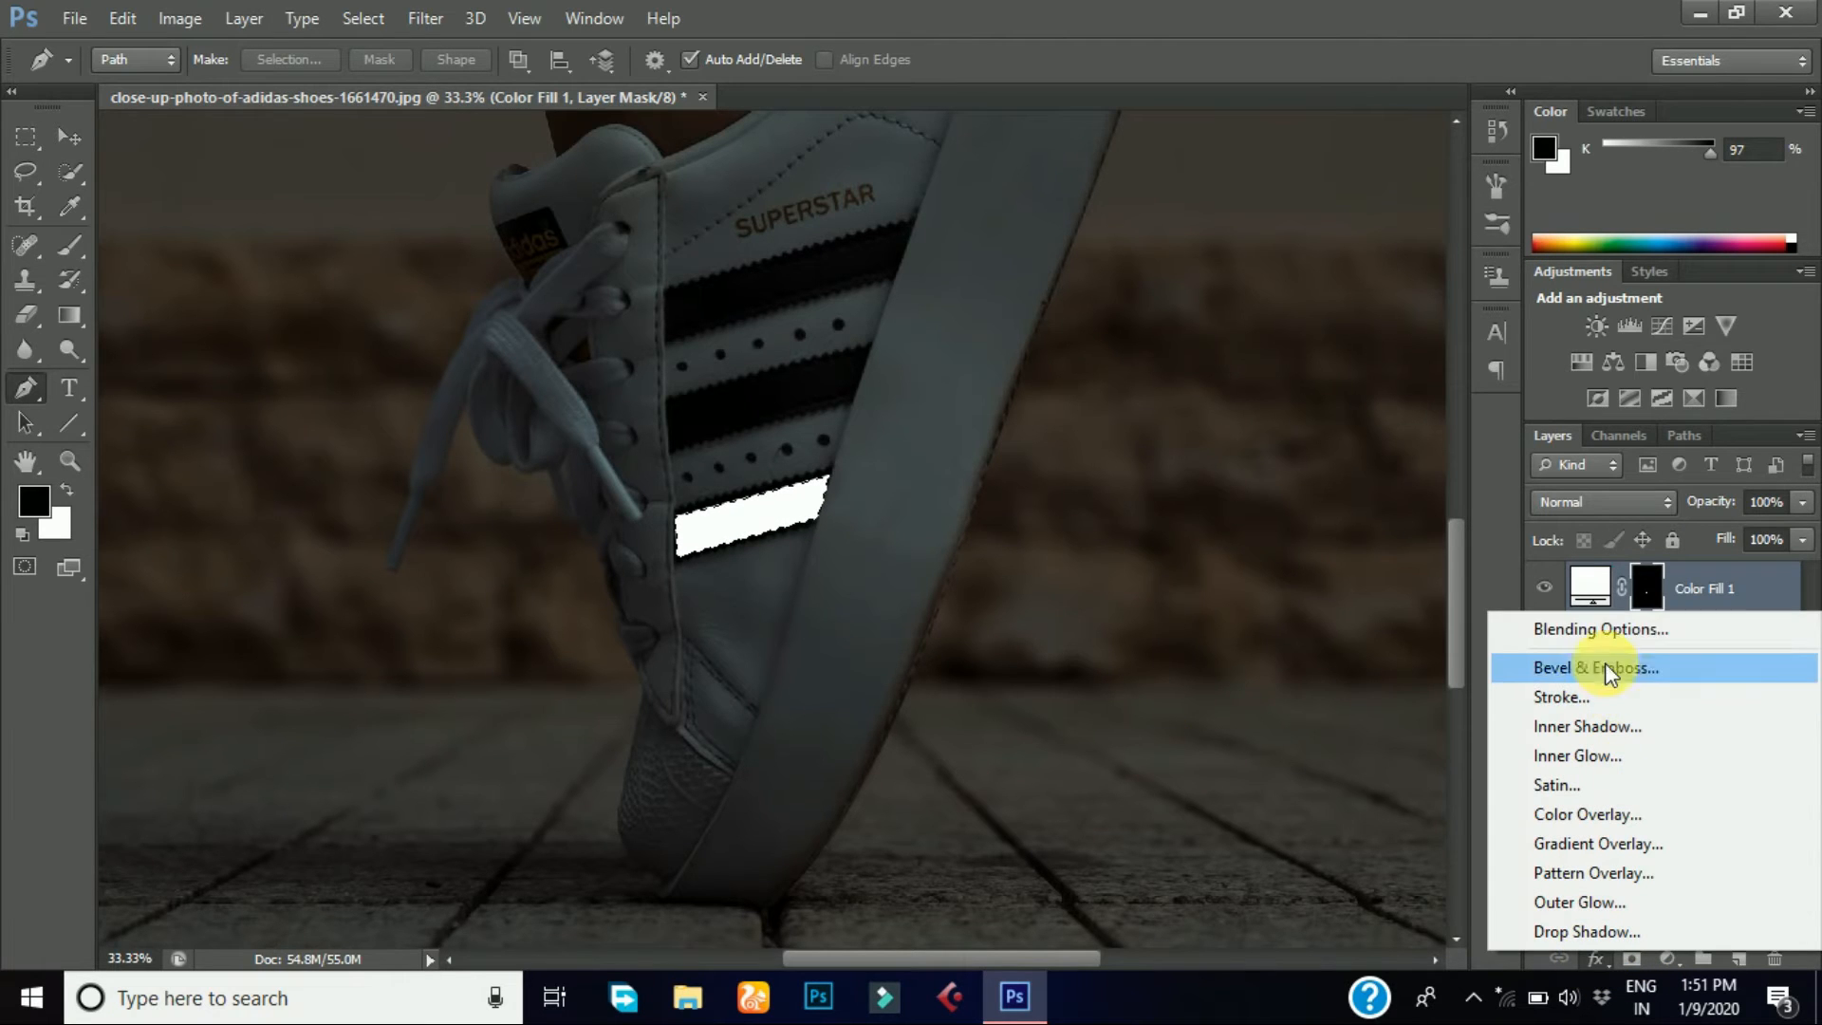
{"action": "left_click", "coordinate": [1618, 899]}
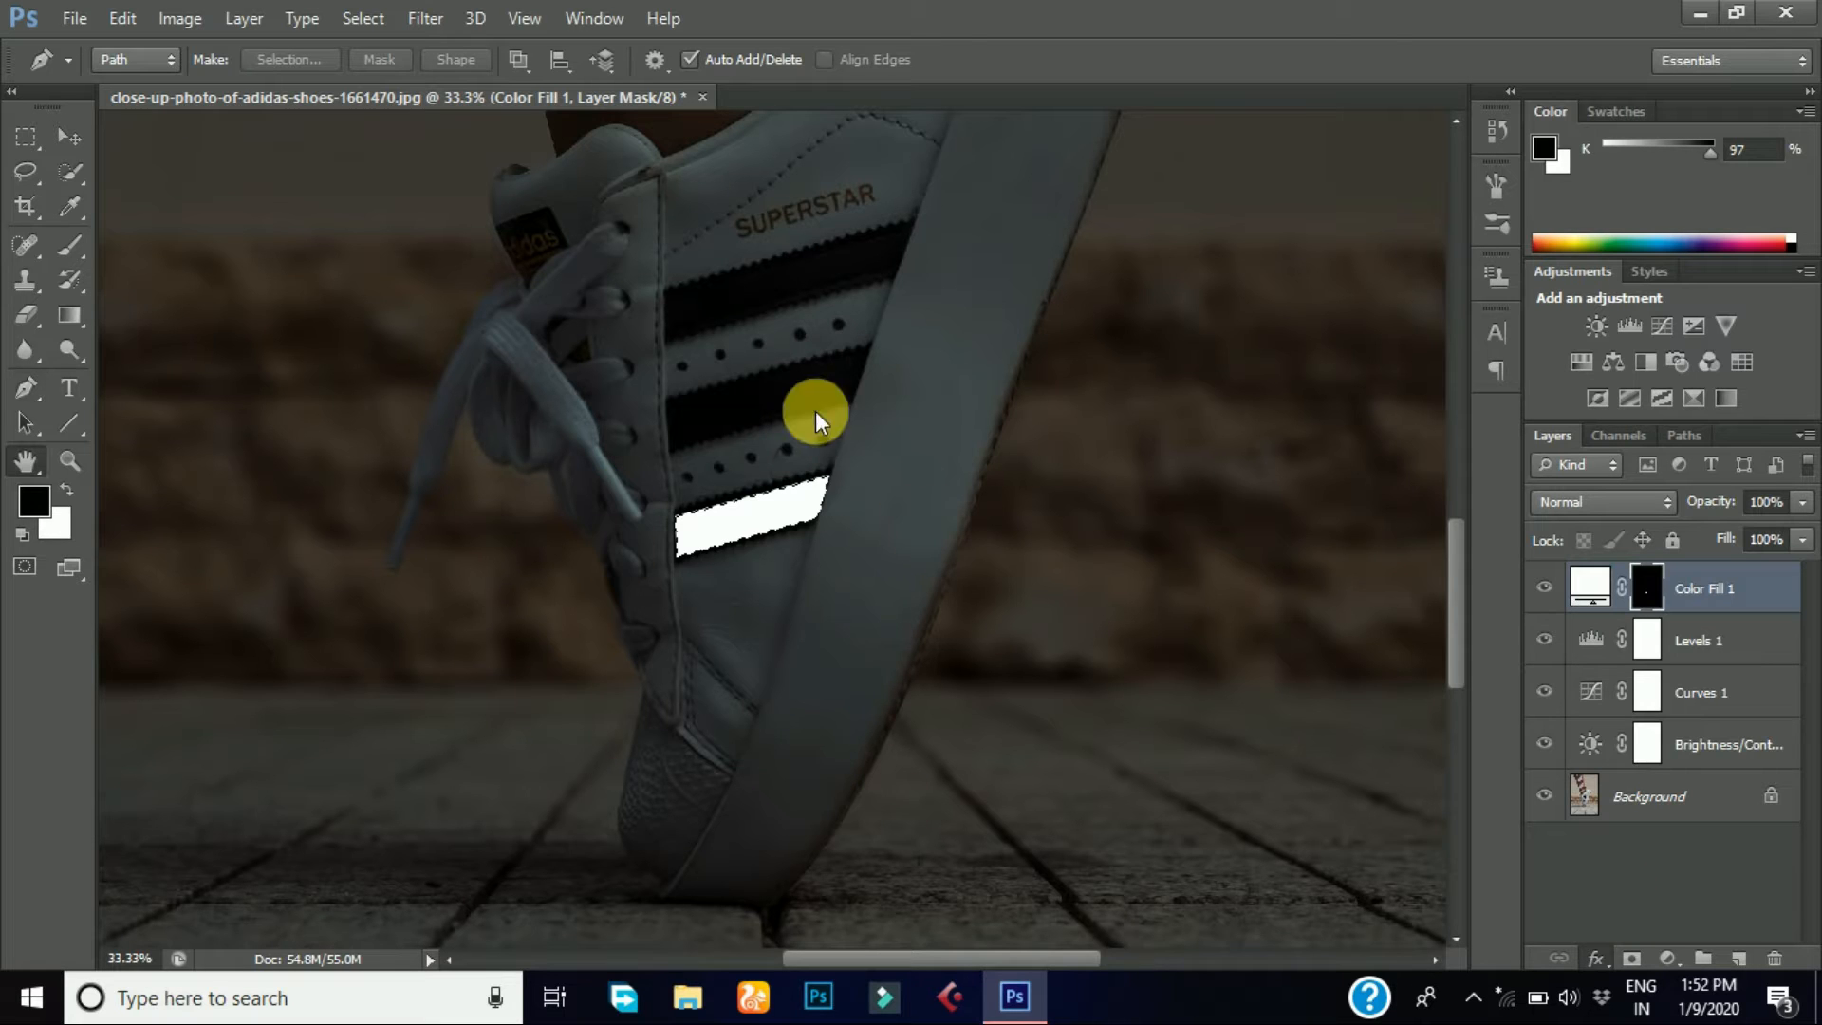
{"action": "left_click_drag", "start_coordinate": [1203, 152], "coordinate": [1268, 149]}
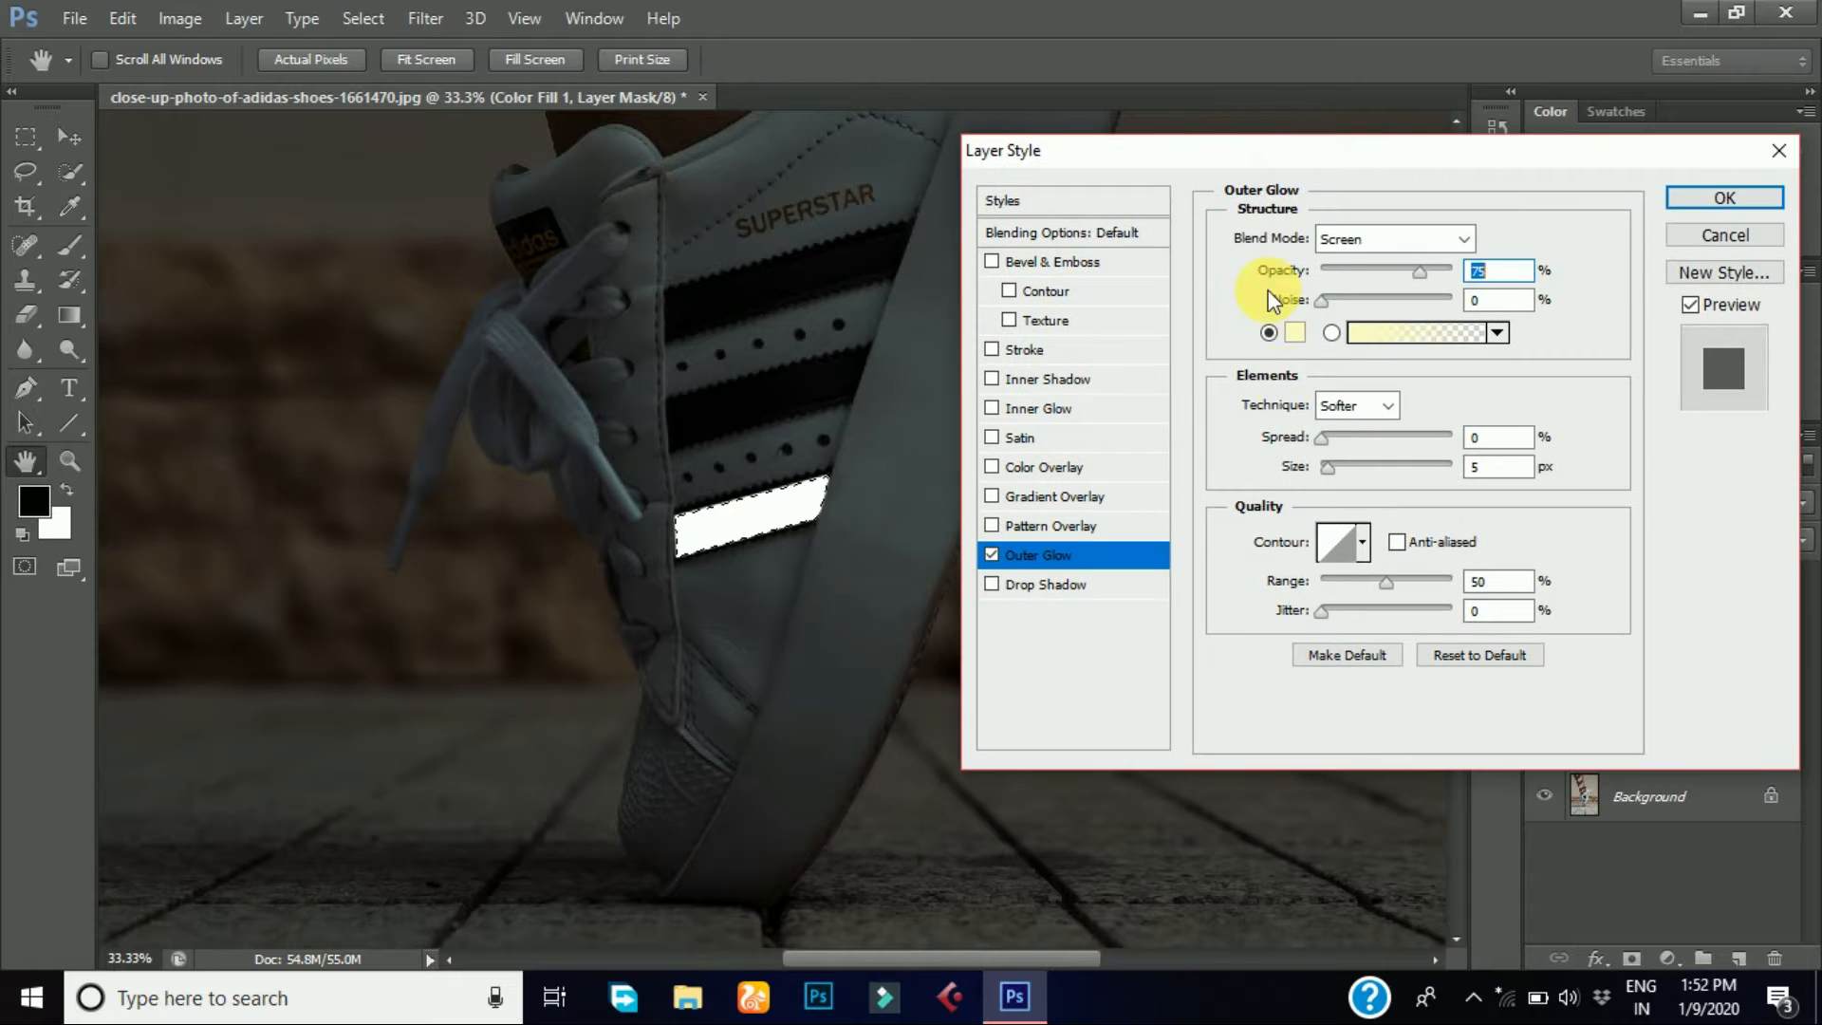
{"action": "left_click", "coordinate": [1294, 334]}
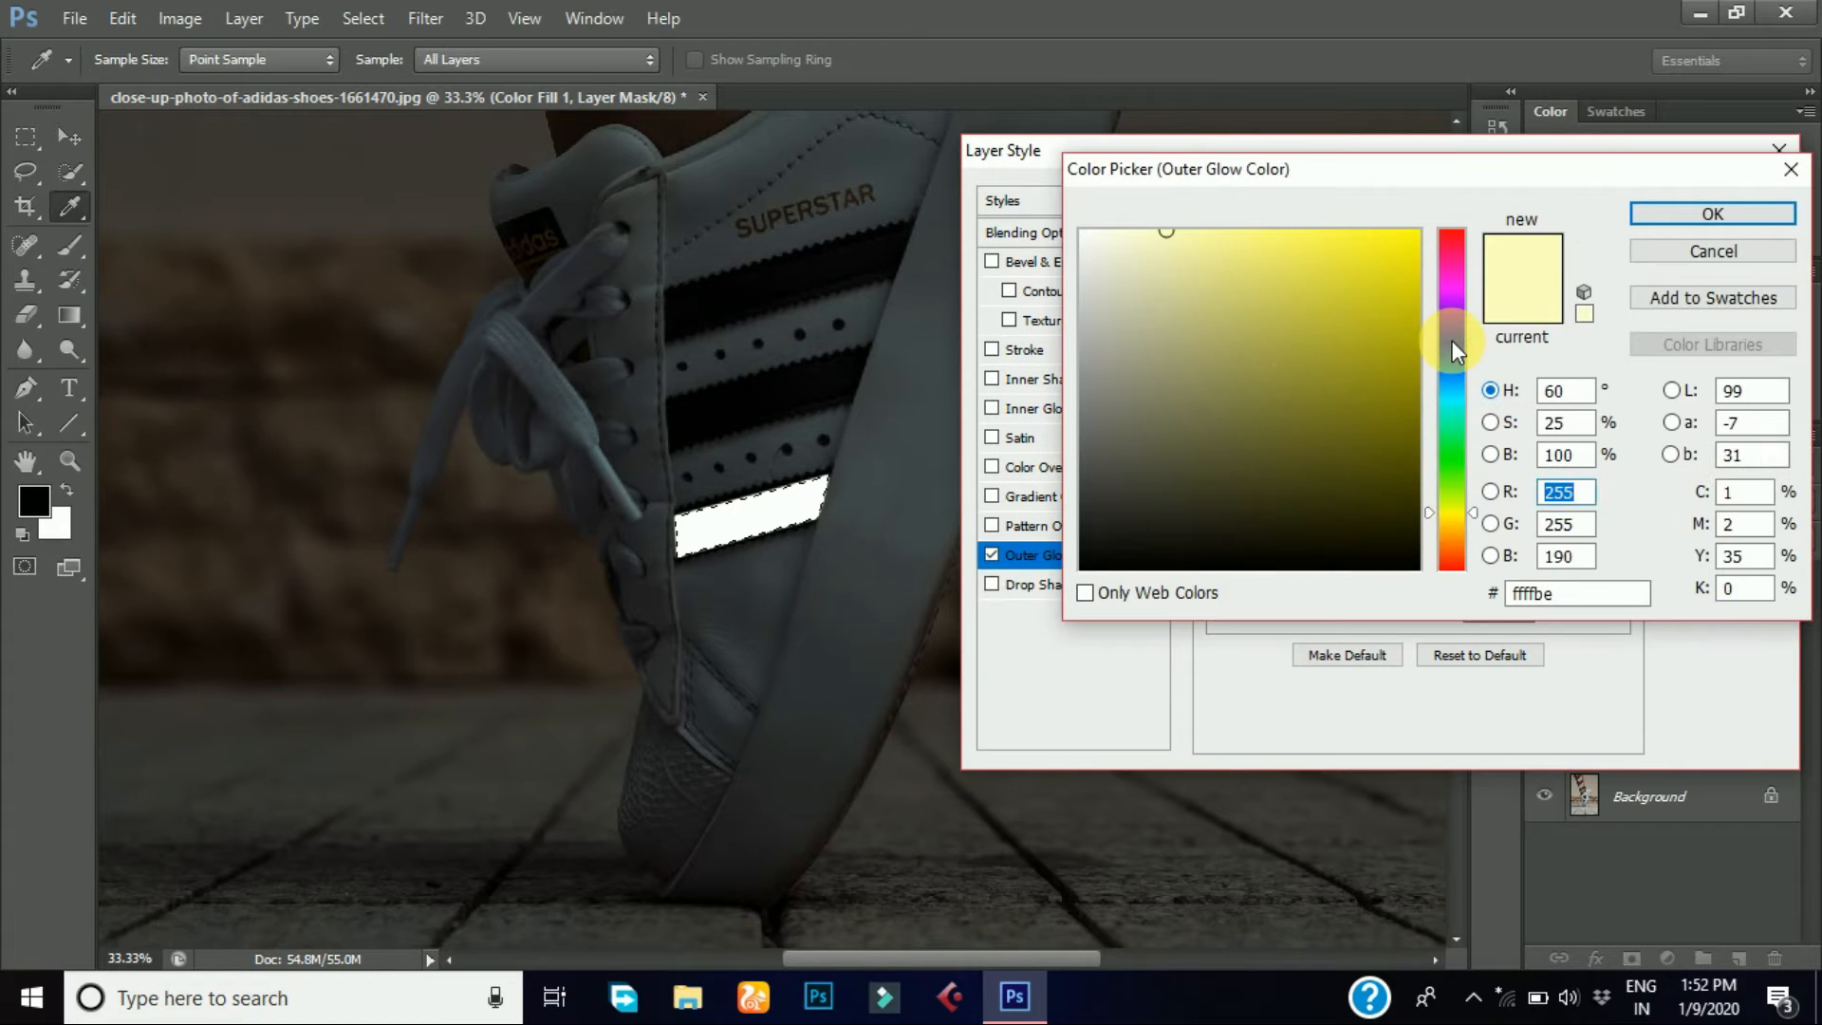
{"action": "left_click", "coordinate": [1452, 339]}
{"action": "left_click", "coordinate": [1349, 236]}
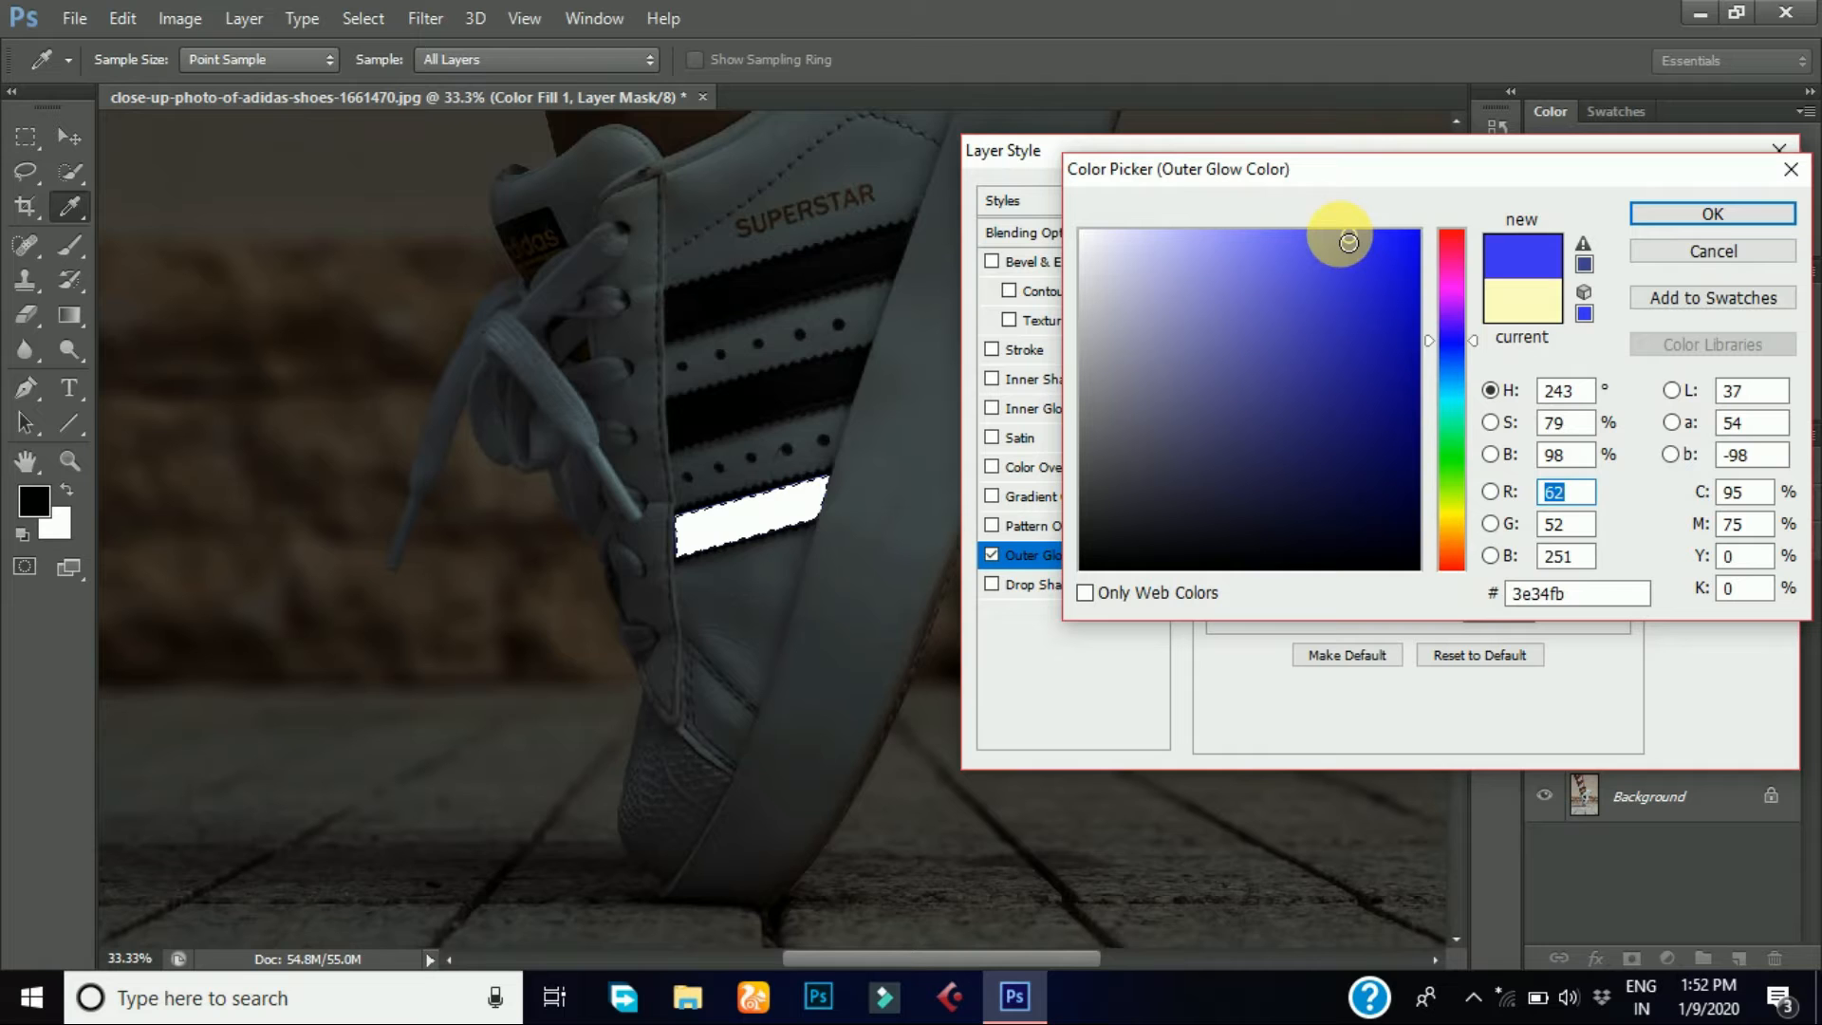
{"action": "left_click", "coordinate": [1719, 214]}
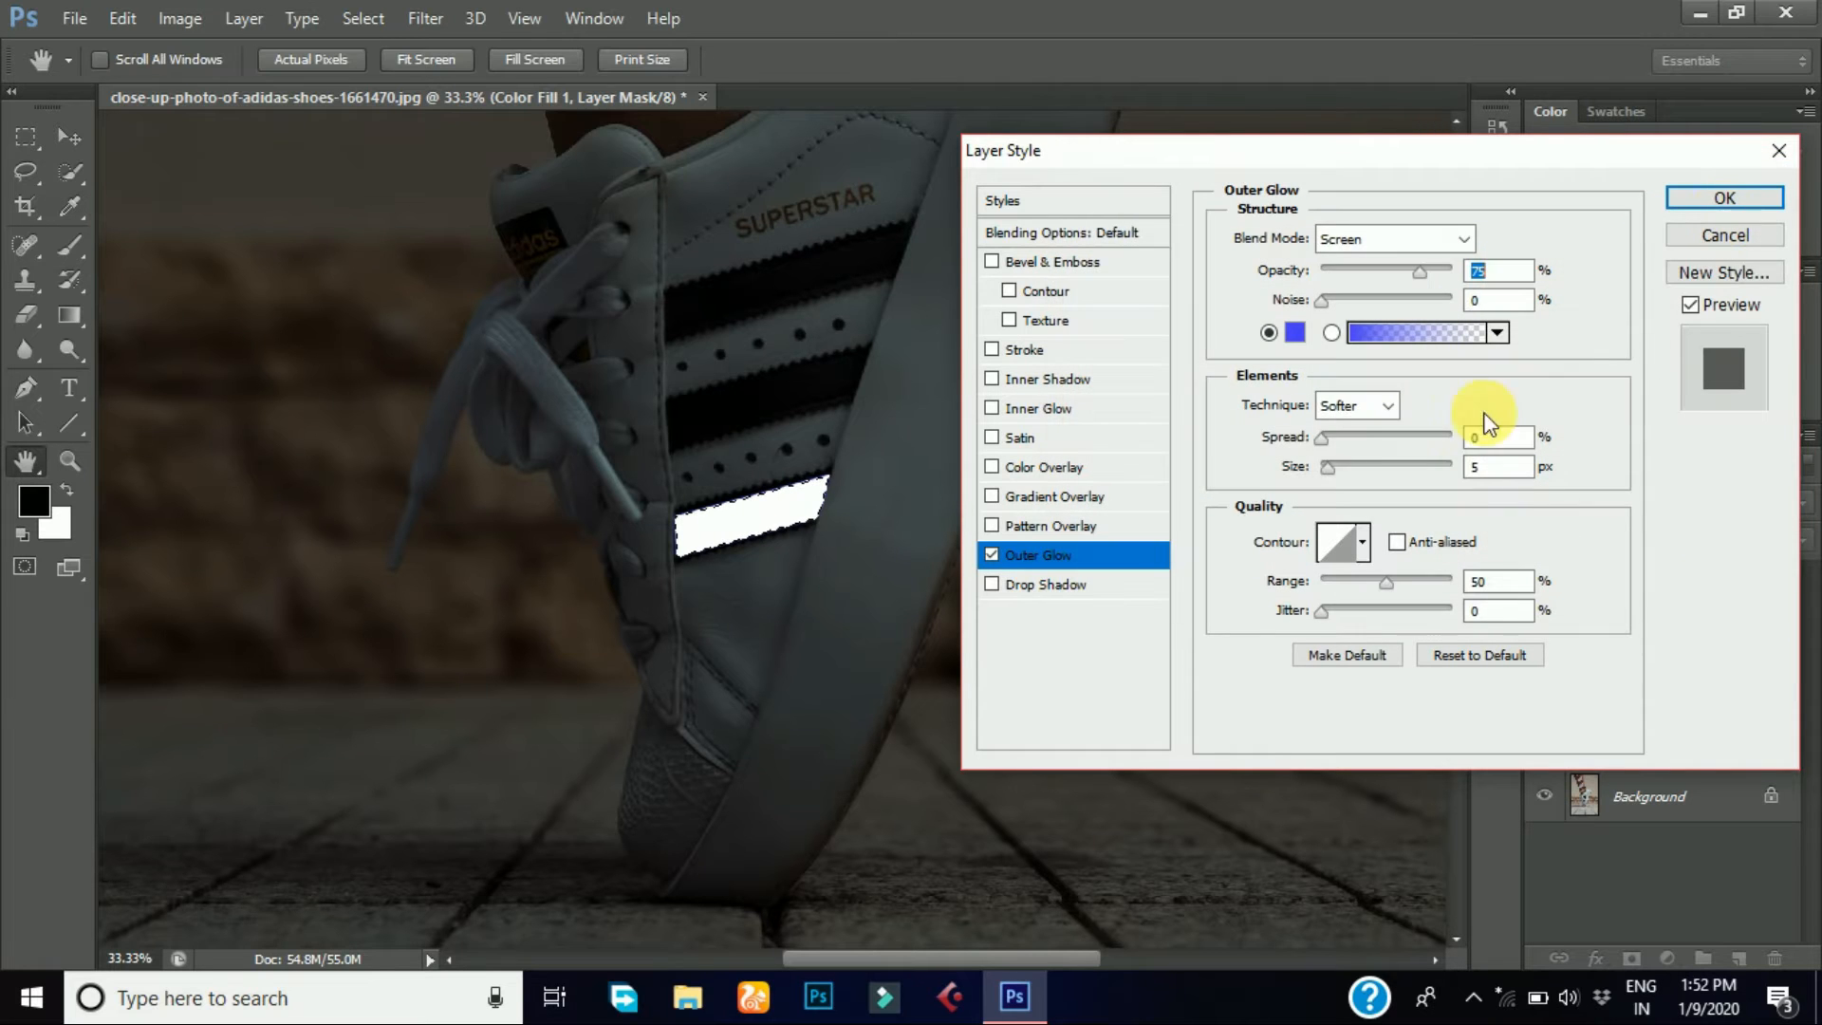
- Set the outer glow's spread to 34% and size to 54 px, apply it, and deselect the stripe
{"action": "left_click_drag", "start_coordinate": [1324, 437], "coordinate": [1355, 467]}
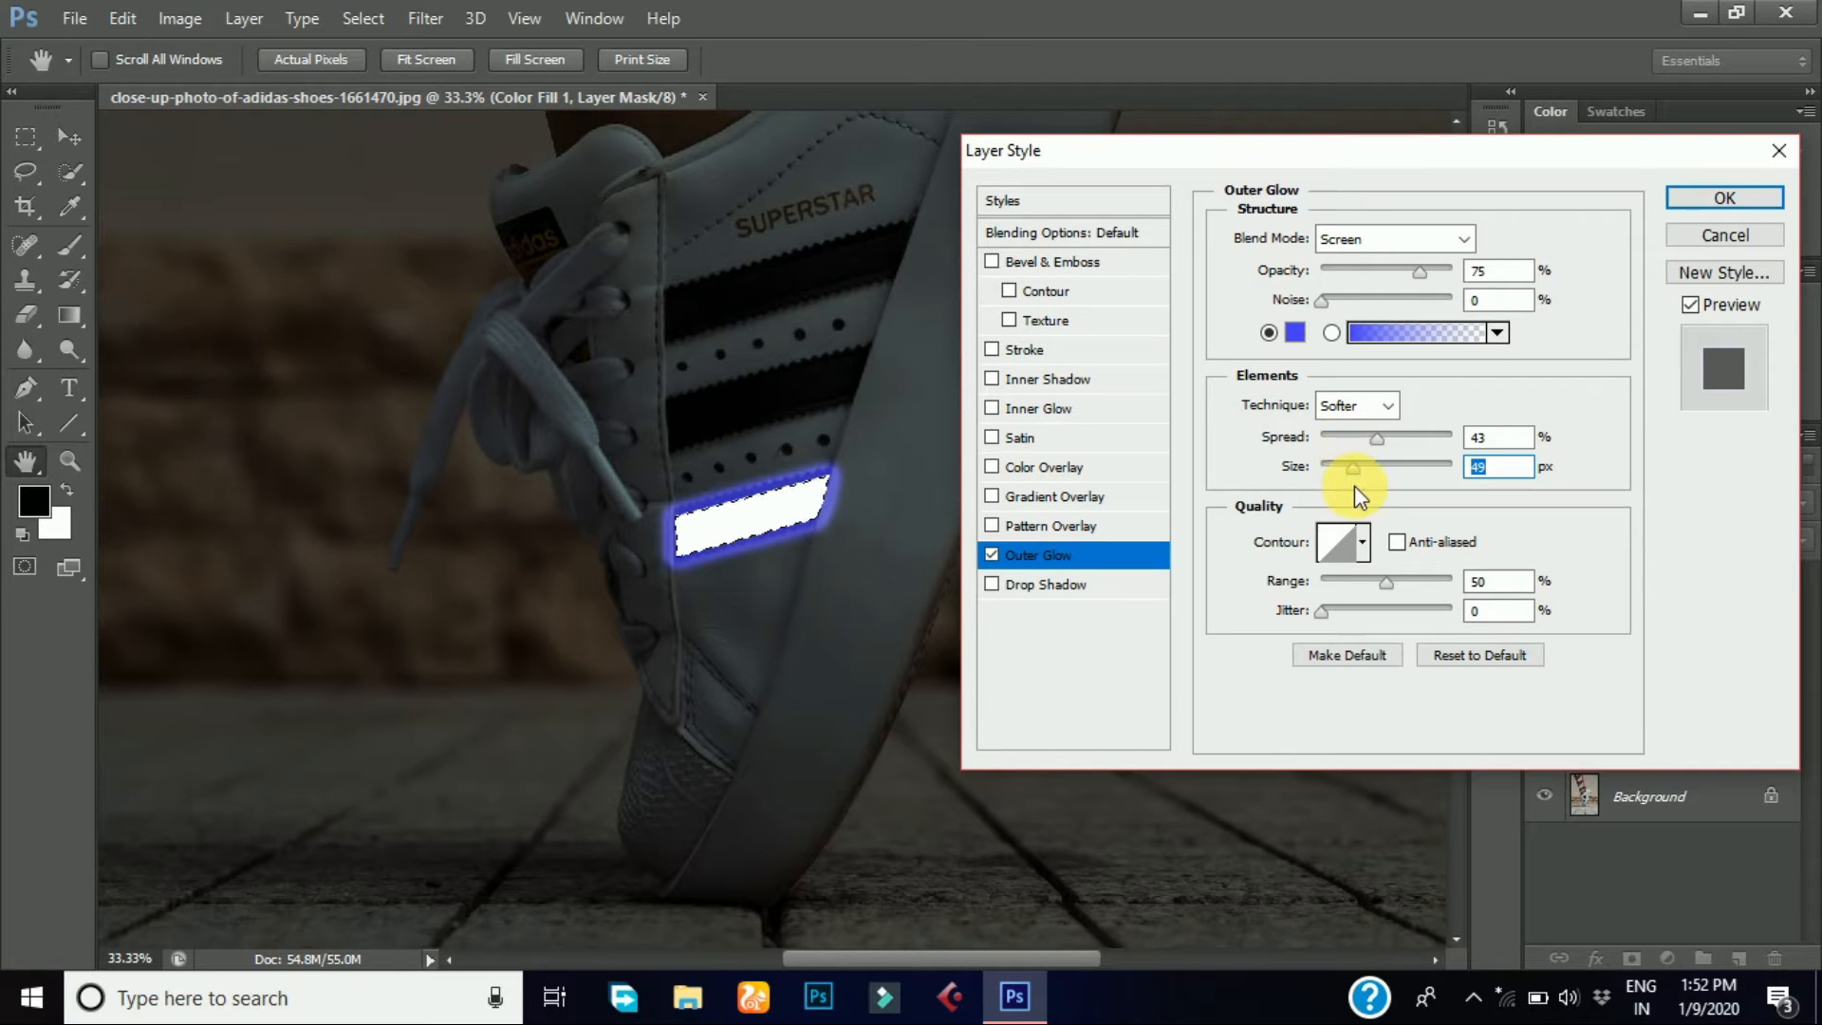
{"action": "left_click_drag", "start_coordinate": [1353, 464], "coordinate": [1368, 435]}
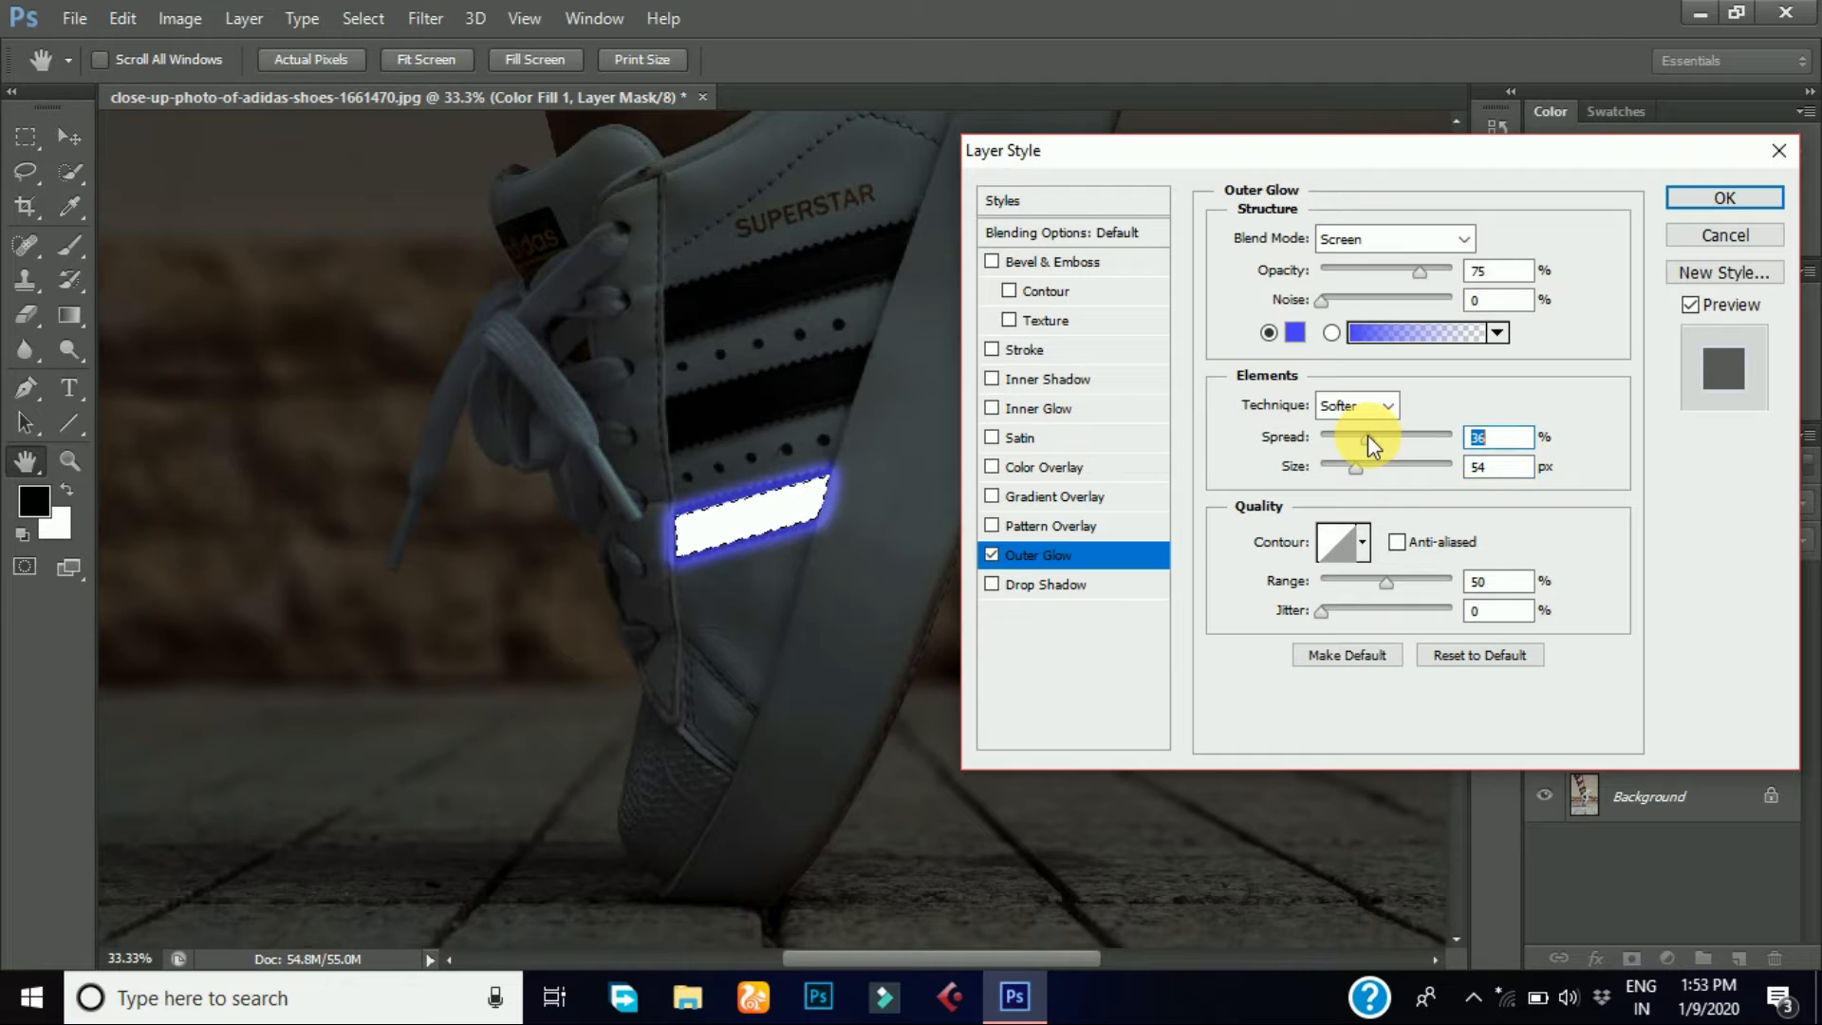
{"action": "left_click_drag", "start_coordinate": [1366, 434], "coordinate": [1364, 434]}
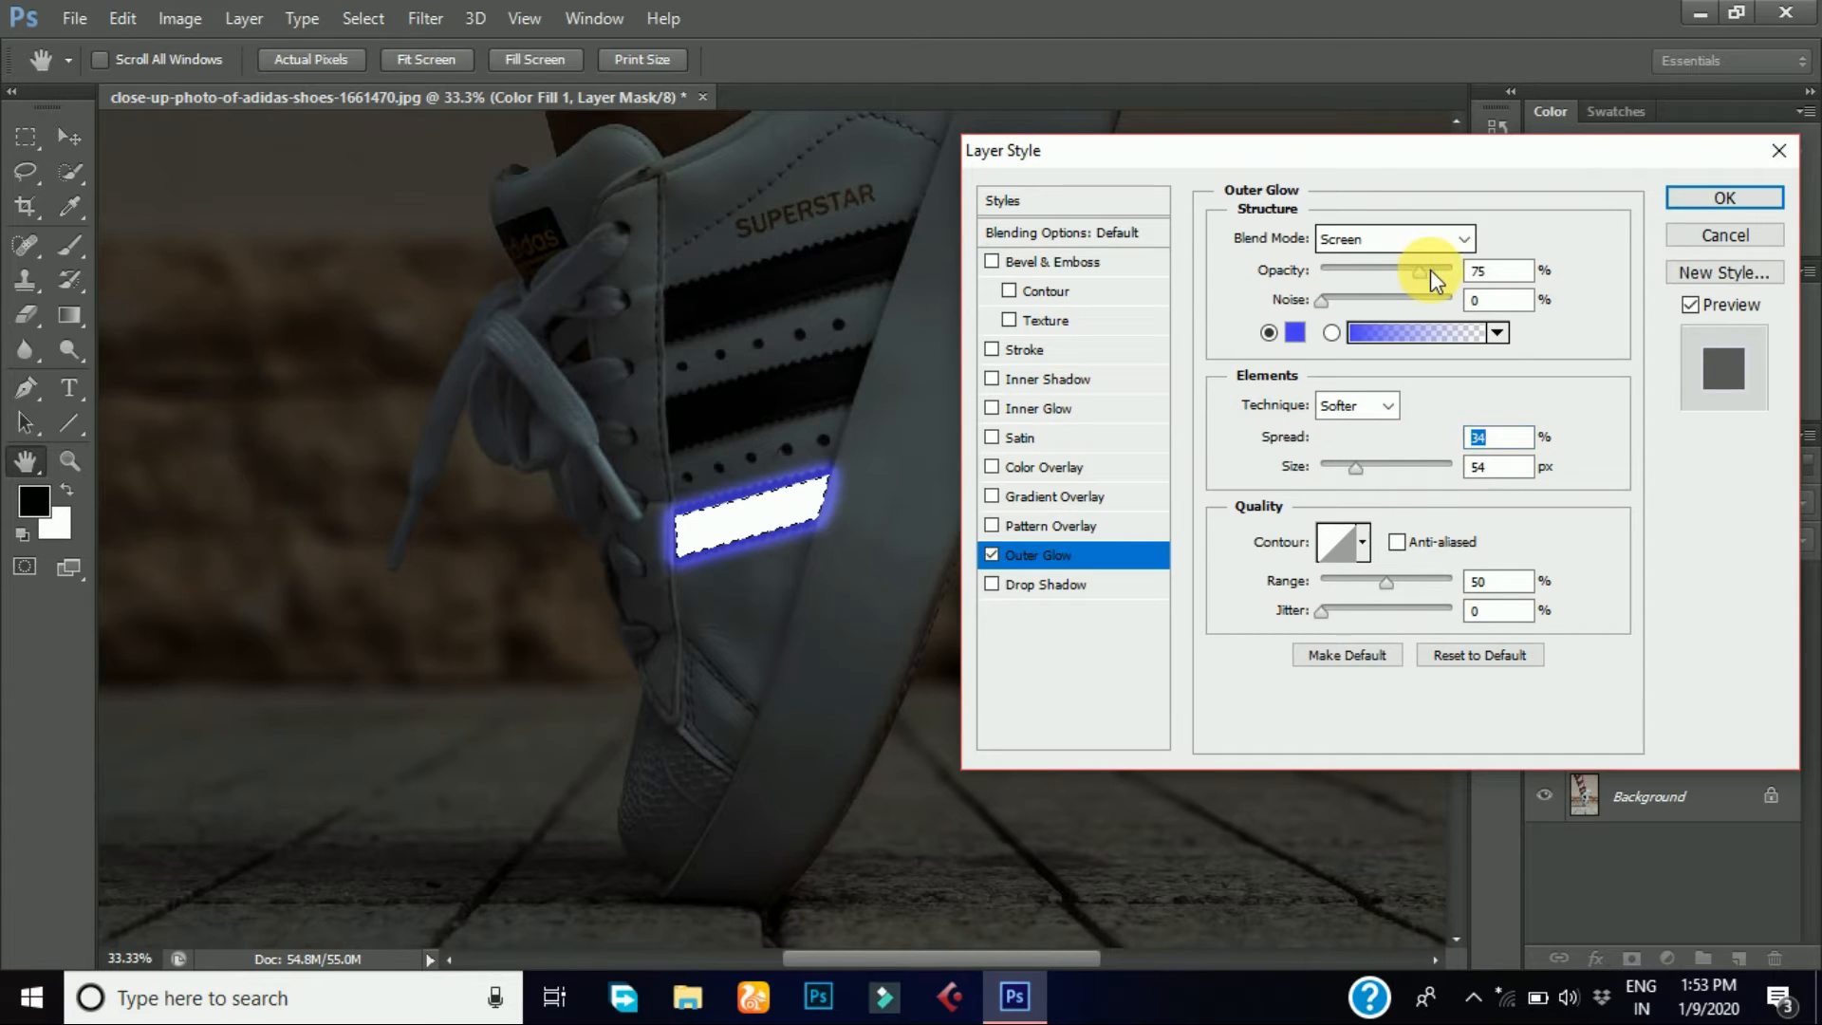
{"action": "left_click", "coordinate": [1703, 204]}
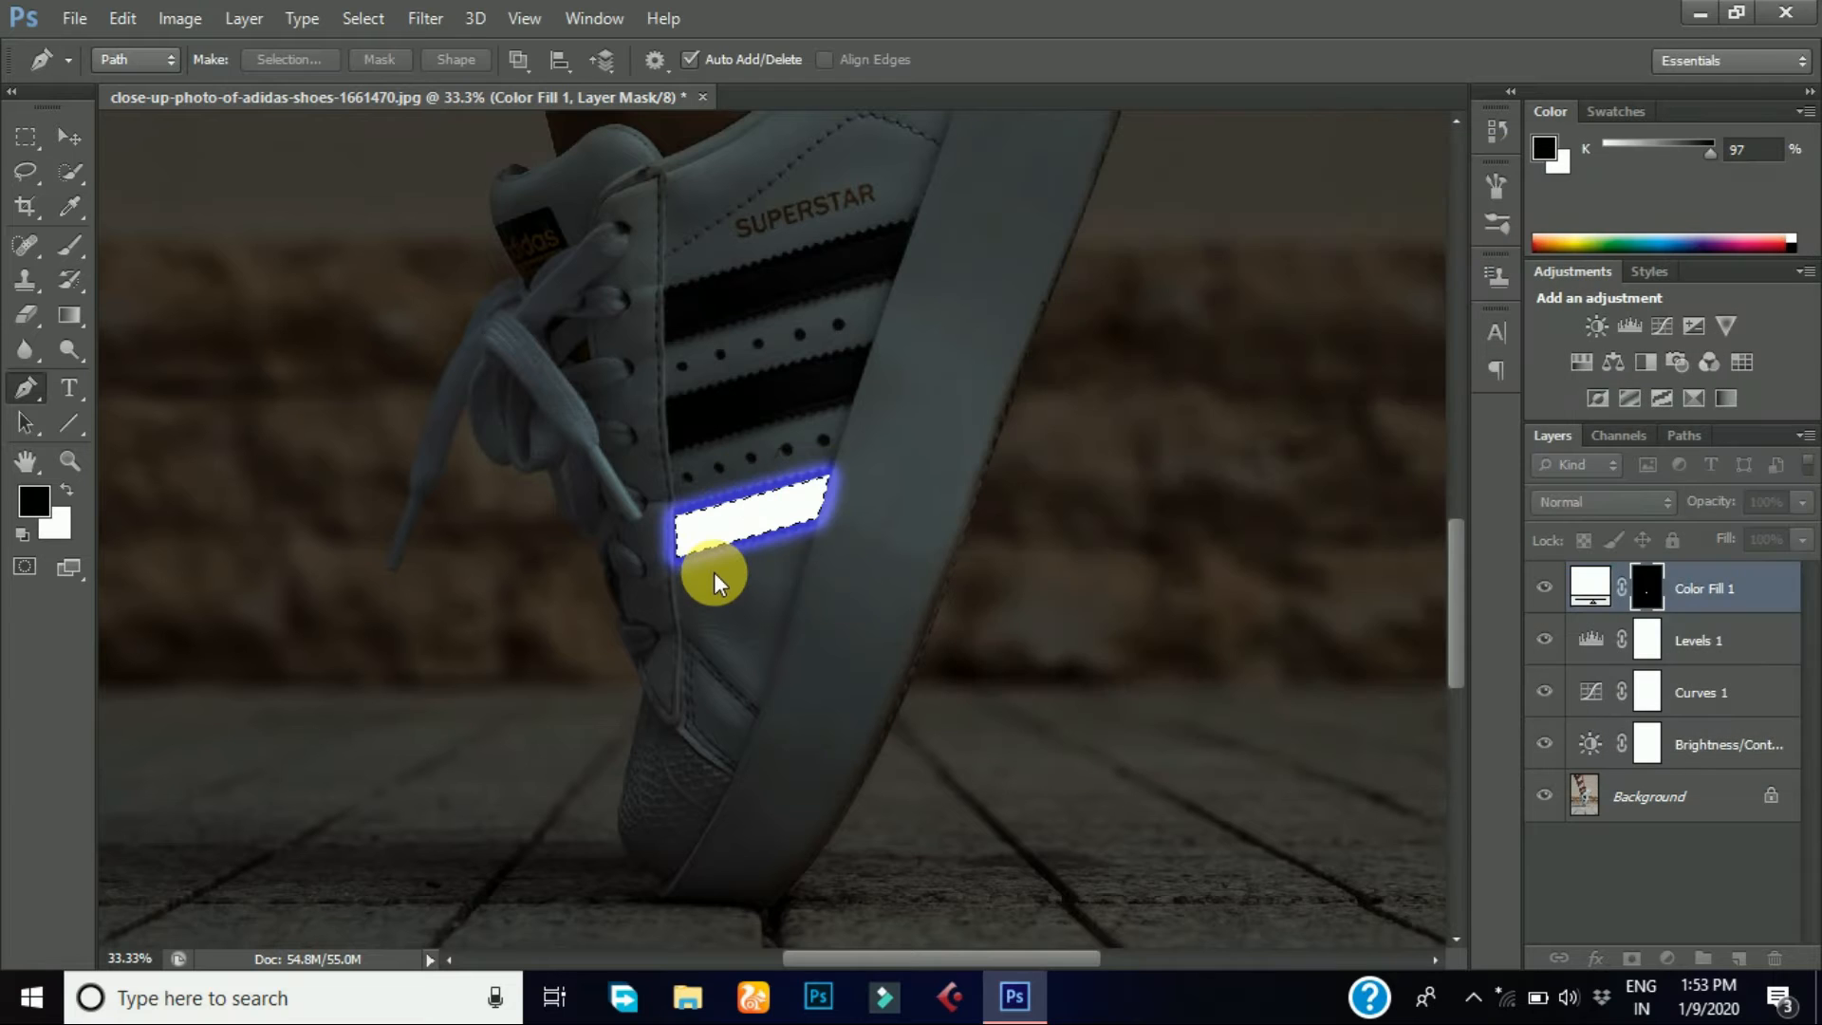
{"action": "left_click", "coordinate": [716, 577]}
{"action": "key", "text": "ctrl+d"}
- Brush along the lower edge of the glowing stripe on the mask with the Blur tool at 50% strength
{"action": "left_click", "coordinate": [24, 348]}
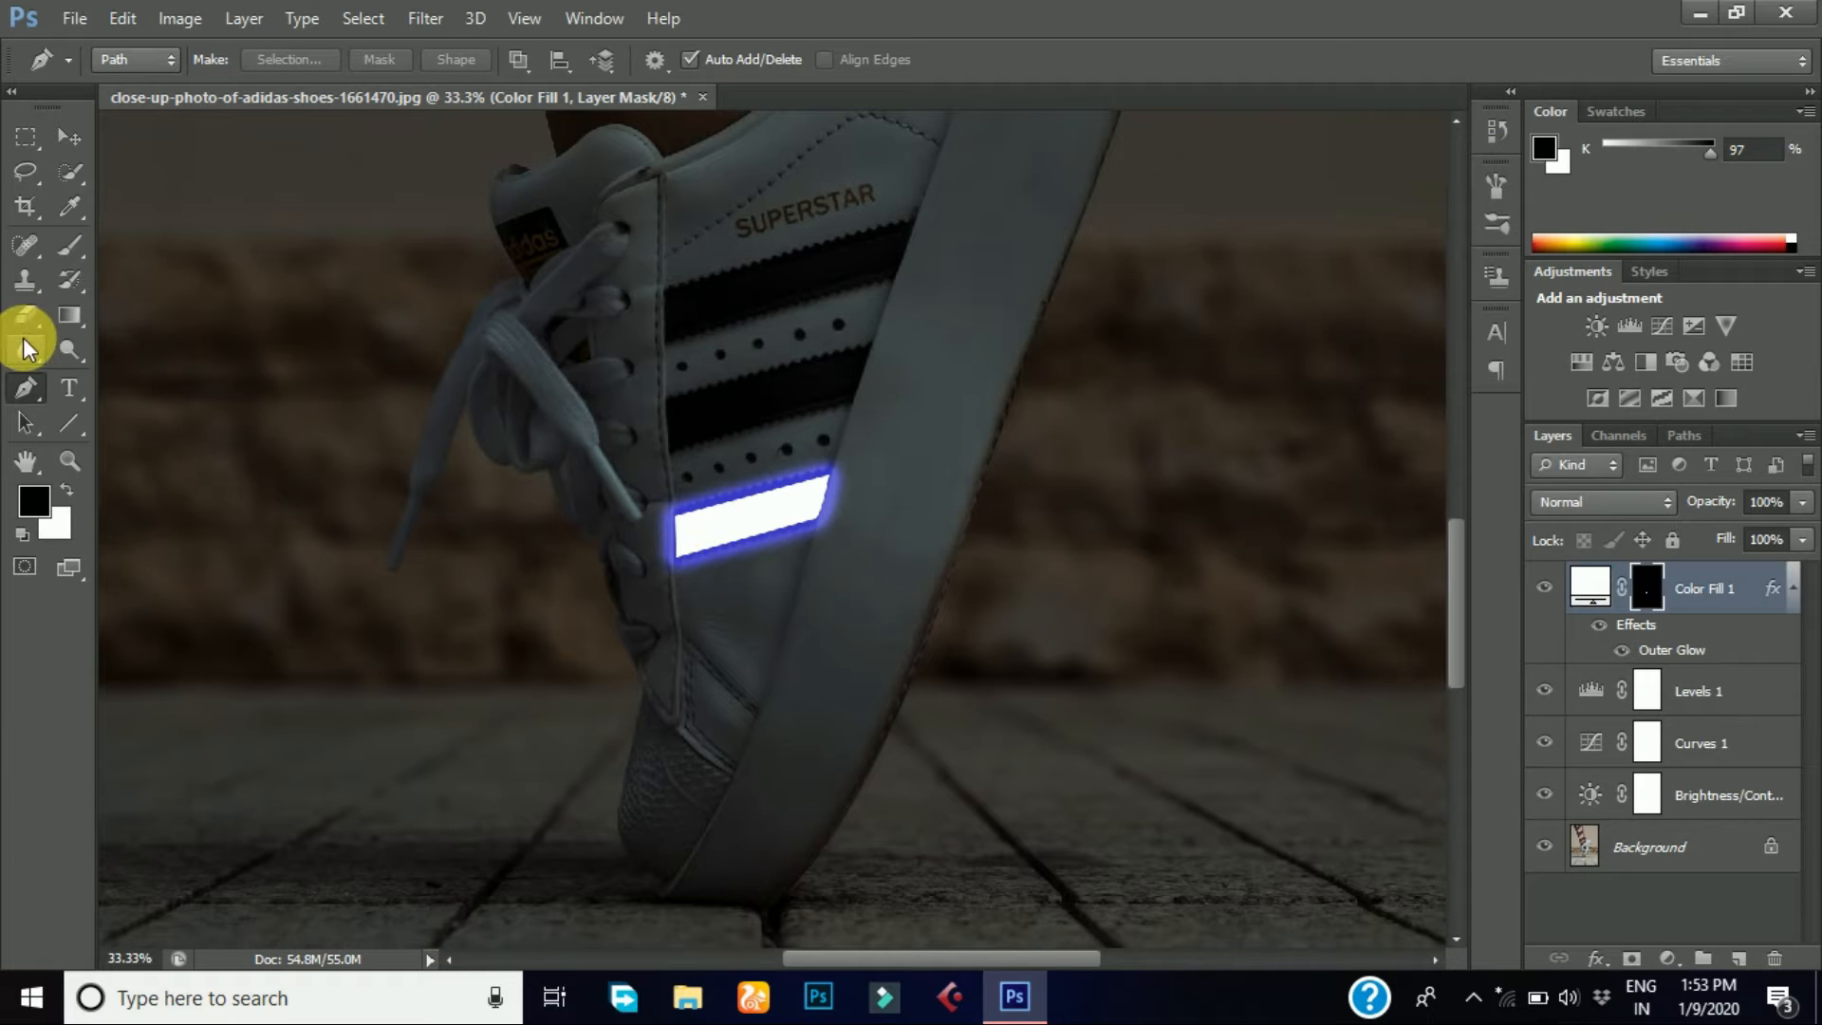
{"action": "key", "text": "ctrl+plus"}
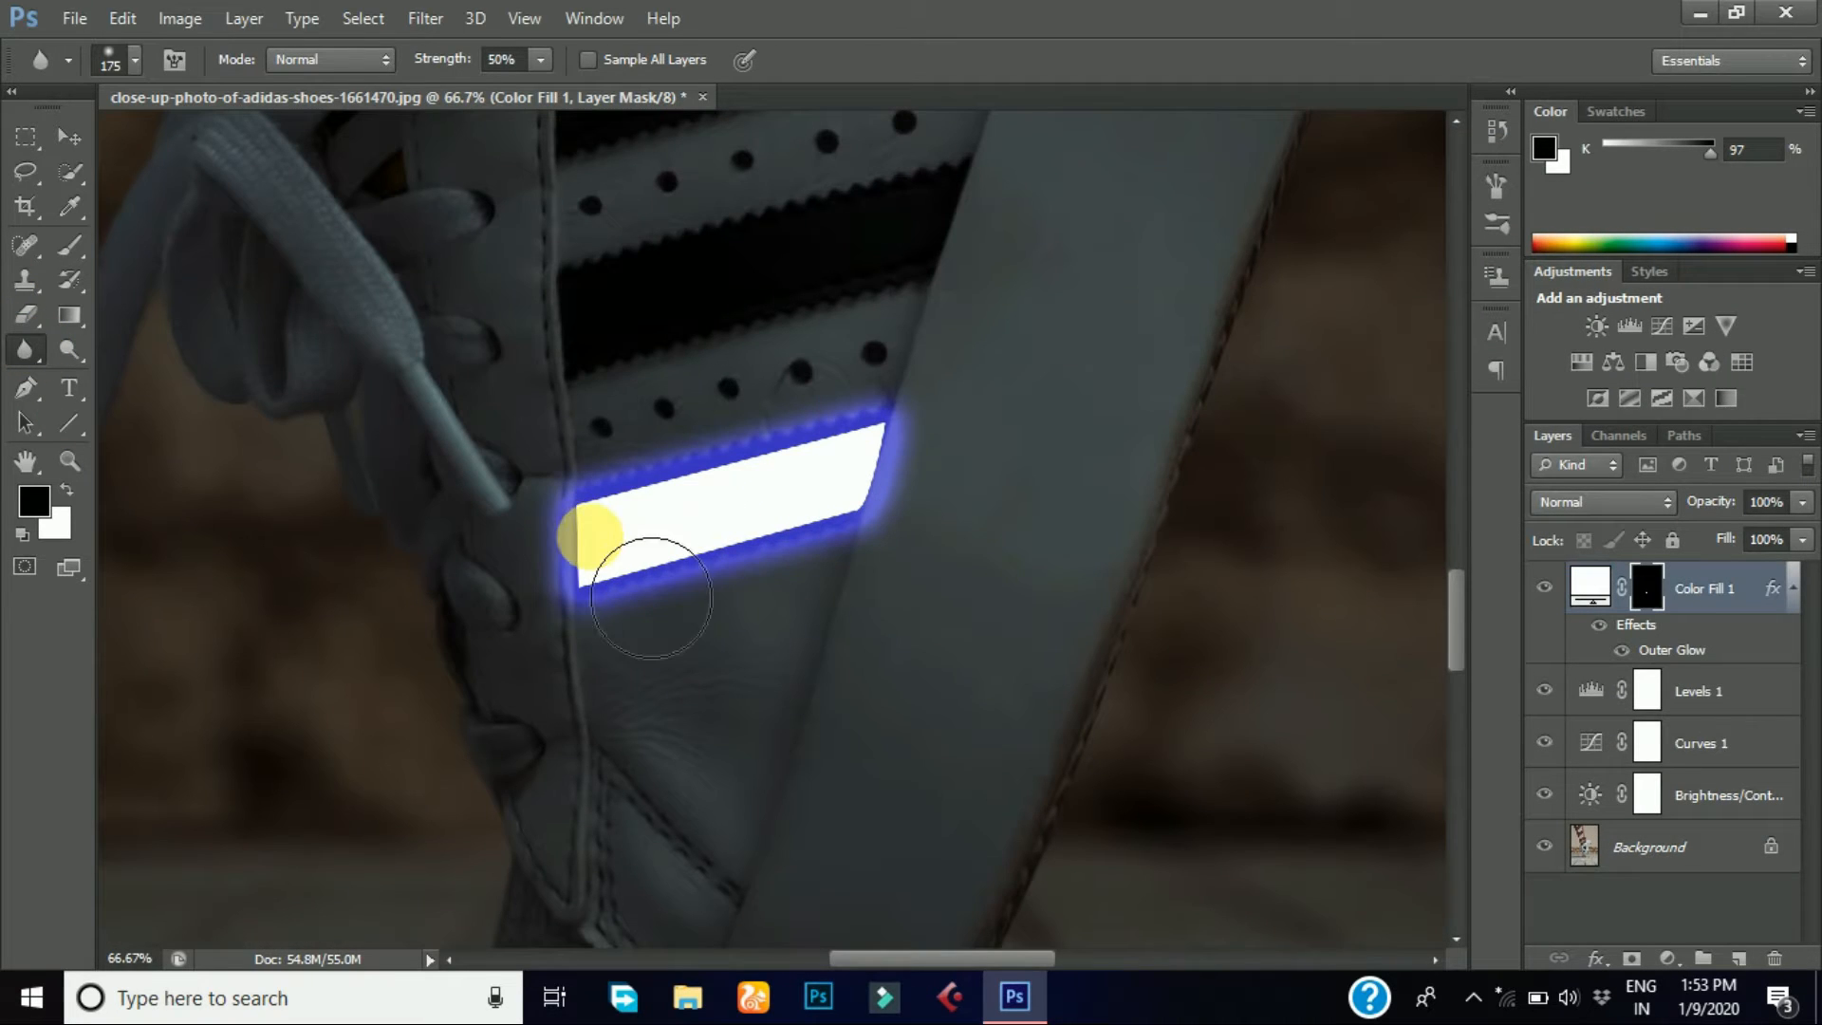
{"action": "mouse_move", "coordinate": [647, 614]}
{"action": "left_mouse_down"}
{"action": "mouse_move", "coordinate": [964, 475]}
{"action": "mouse_move", "coordinate": [663, 529]}
{"action": "mouse_move", "coordinate": [834, 509]}
{"action": "mouse_move", "coordinate": [934, 529]}
{"action": "mouse_move", "coordinate": [868, 557]}
{"action": "left_mouse_up"}
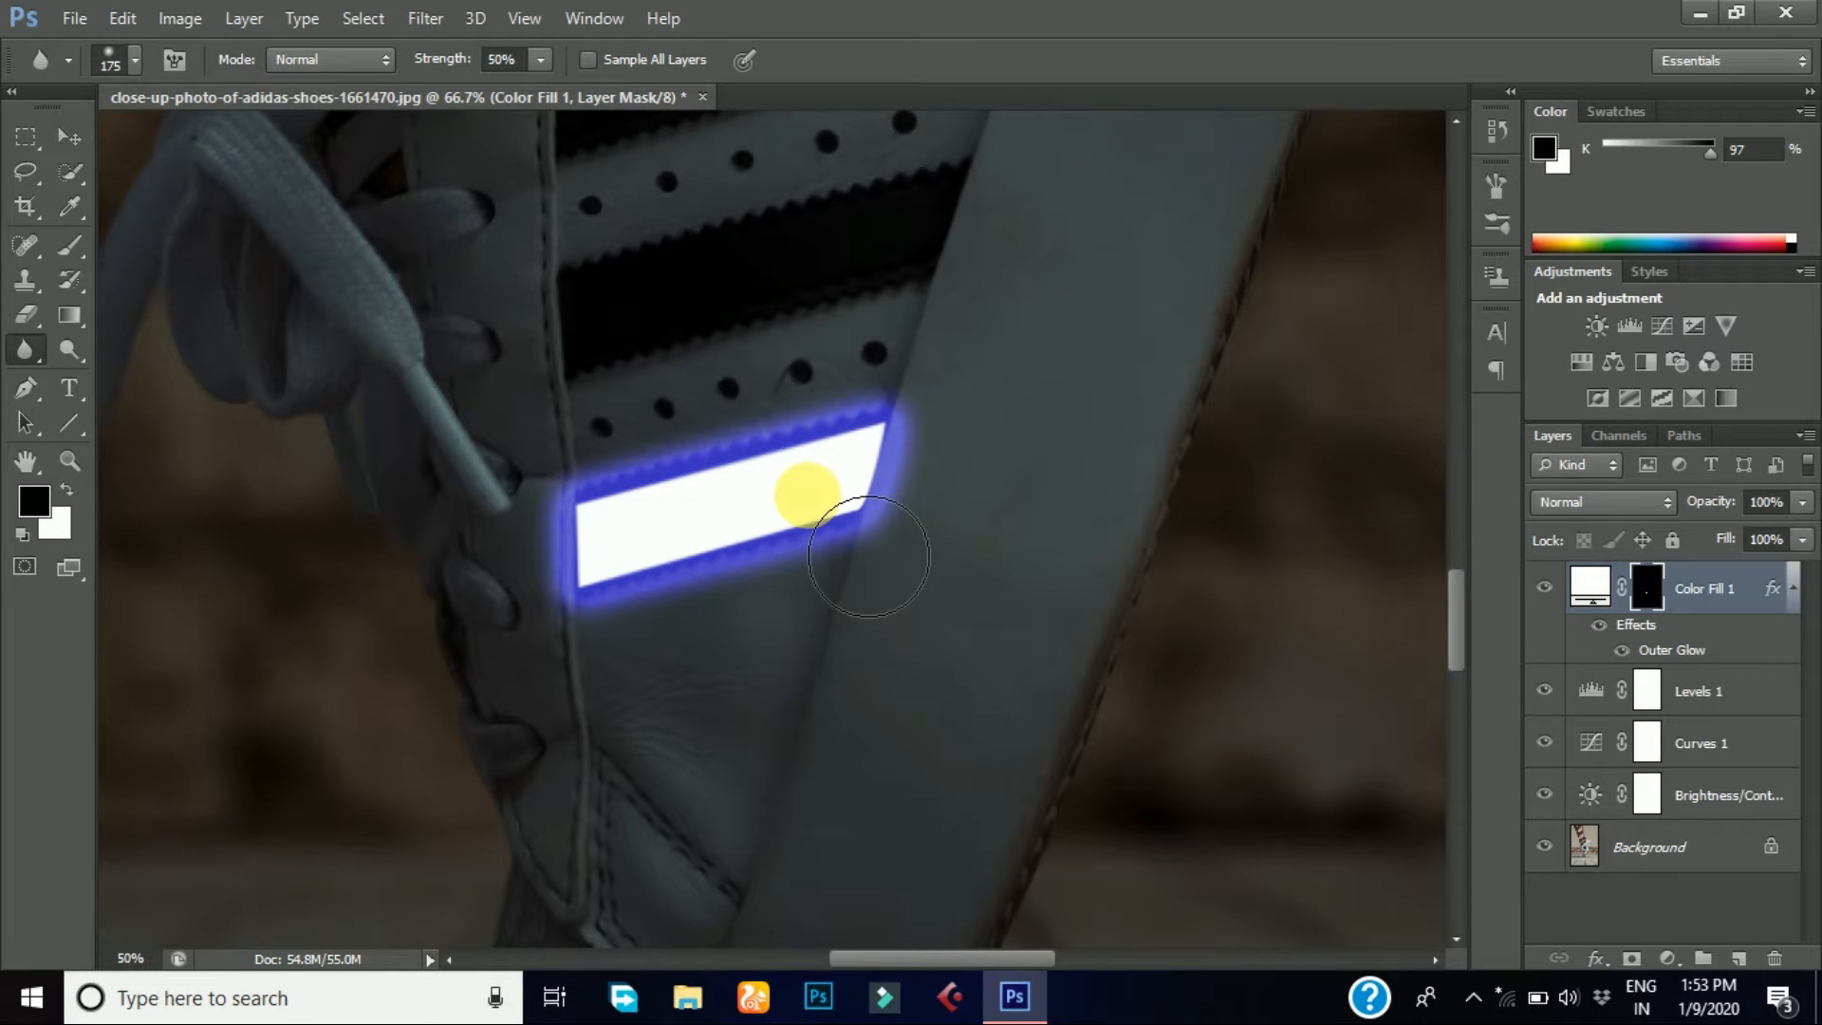
- Trace a closed path around the middle black stripe of the shoe with the Pen tool
{"action": "key", "text": "ctrl+minus"}
{"action": "left_click", "coordinate": [25, 387]}
{"action": "left_click", "coordinate": [616, 406]}
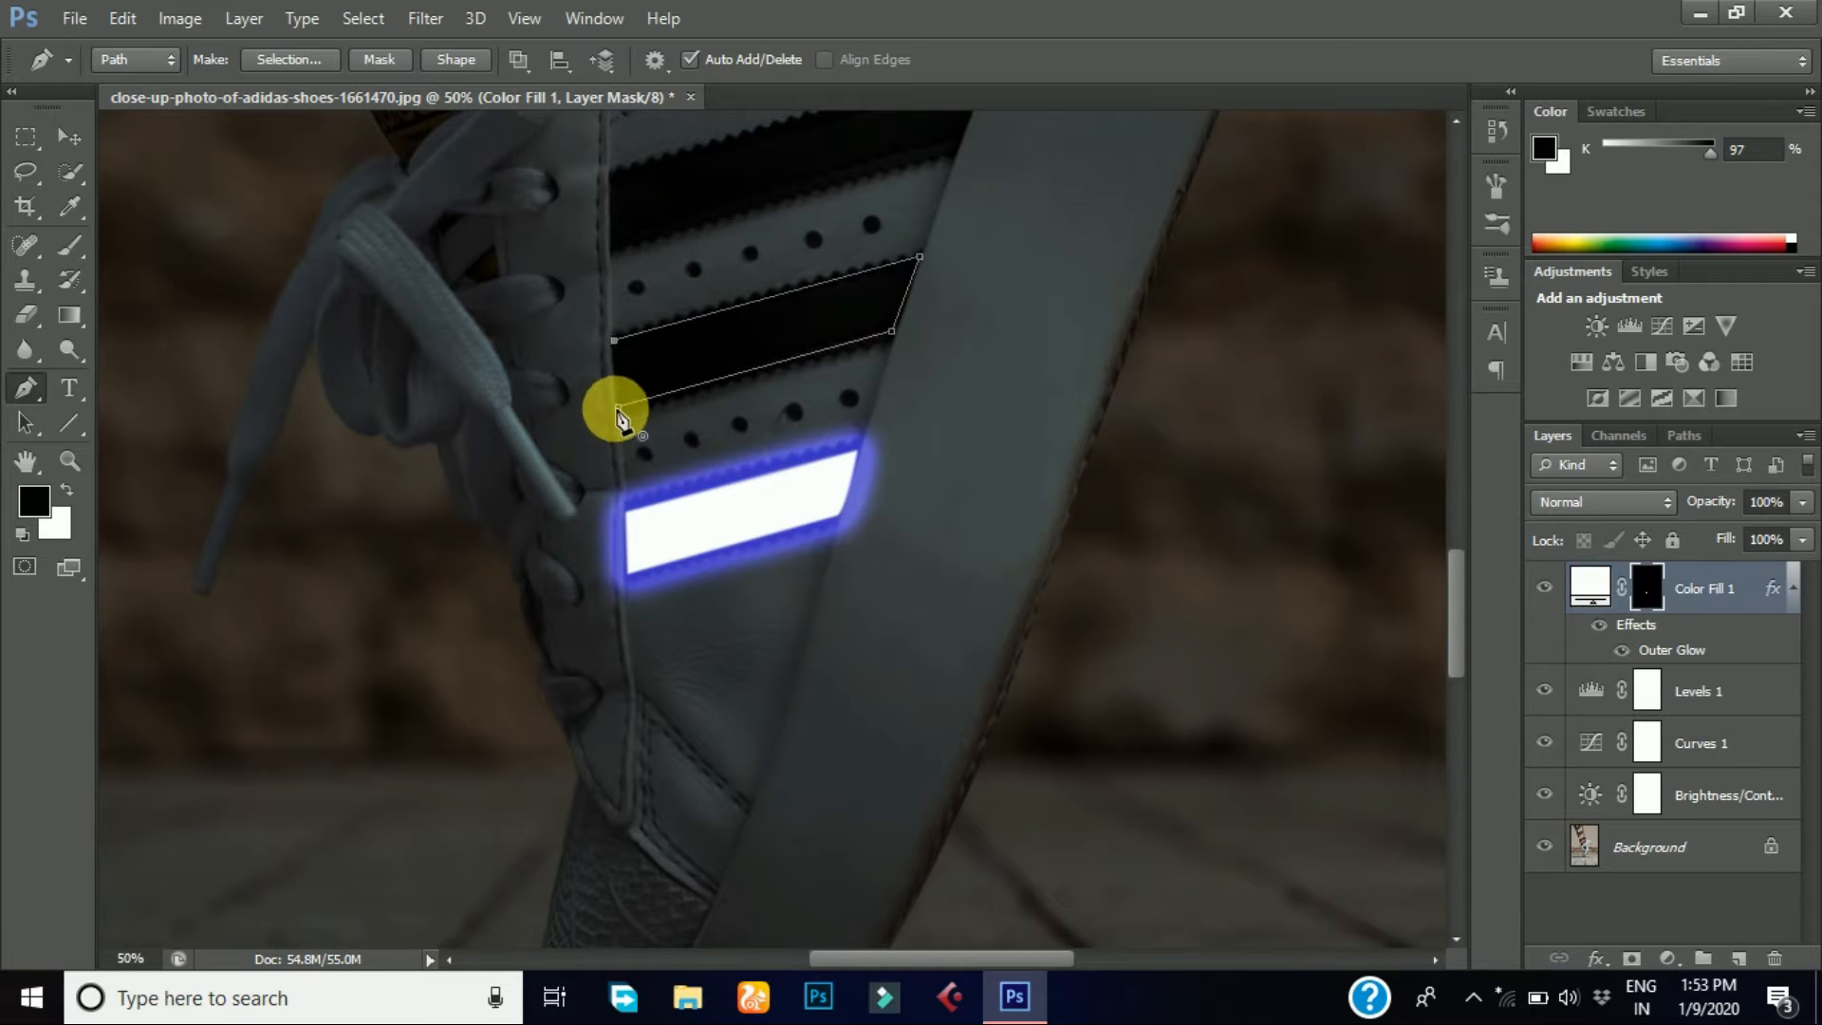
- Convert the middle stripe's path to a selection and clear the fill layer's black mask inside it
{"action": "right_click", "coordinate": [712, 357]}
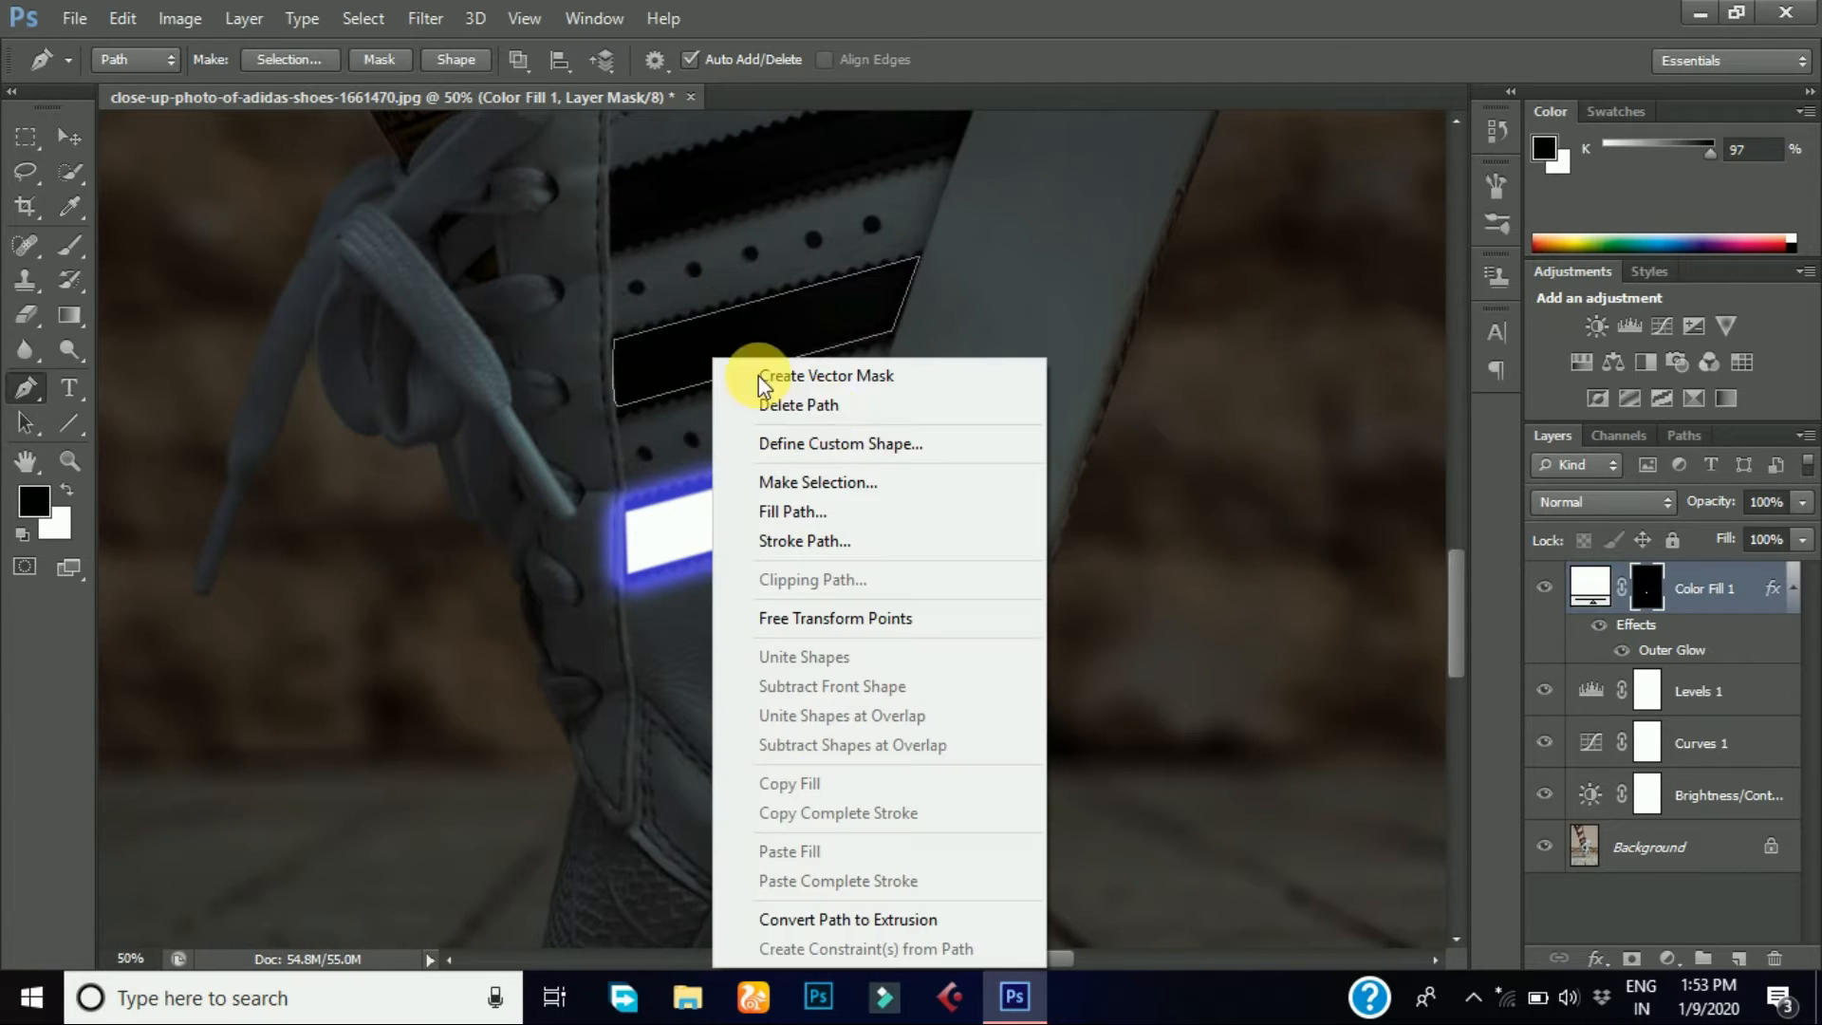
{"action": "left_click", "coordinate": [880, 479]}
{"action": "left_click", "coordinate": [1053, 285]}
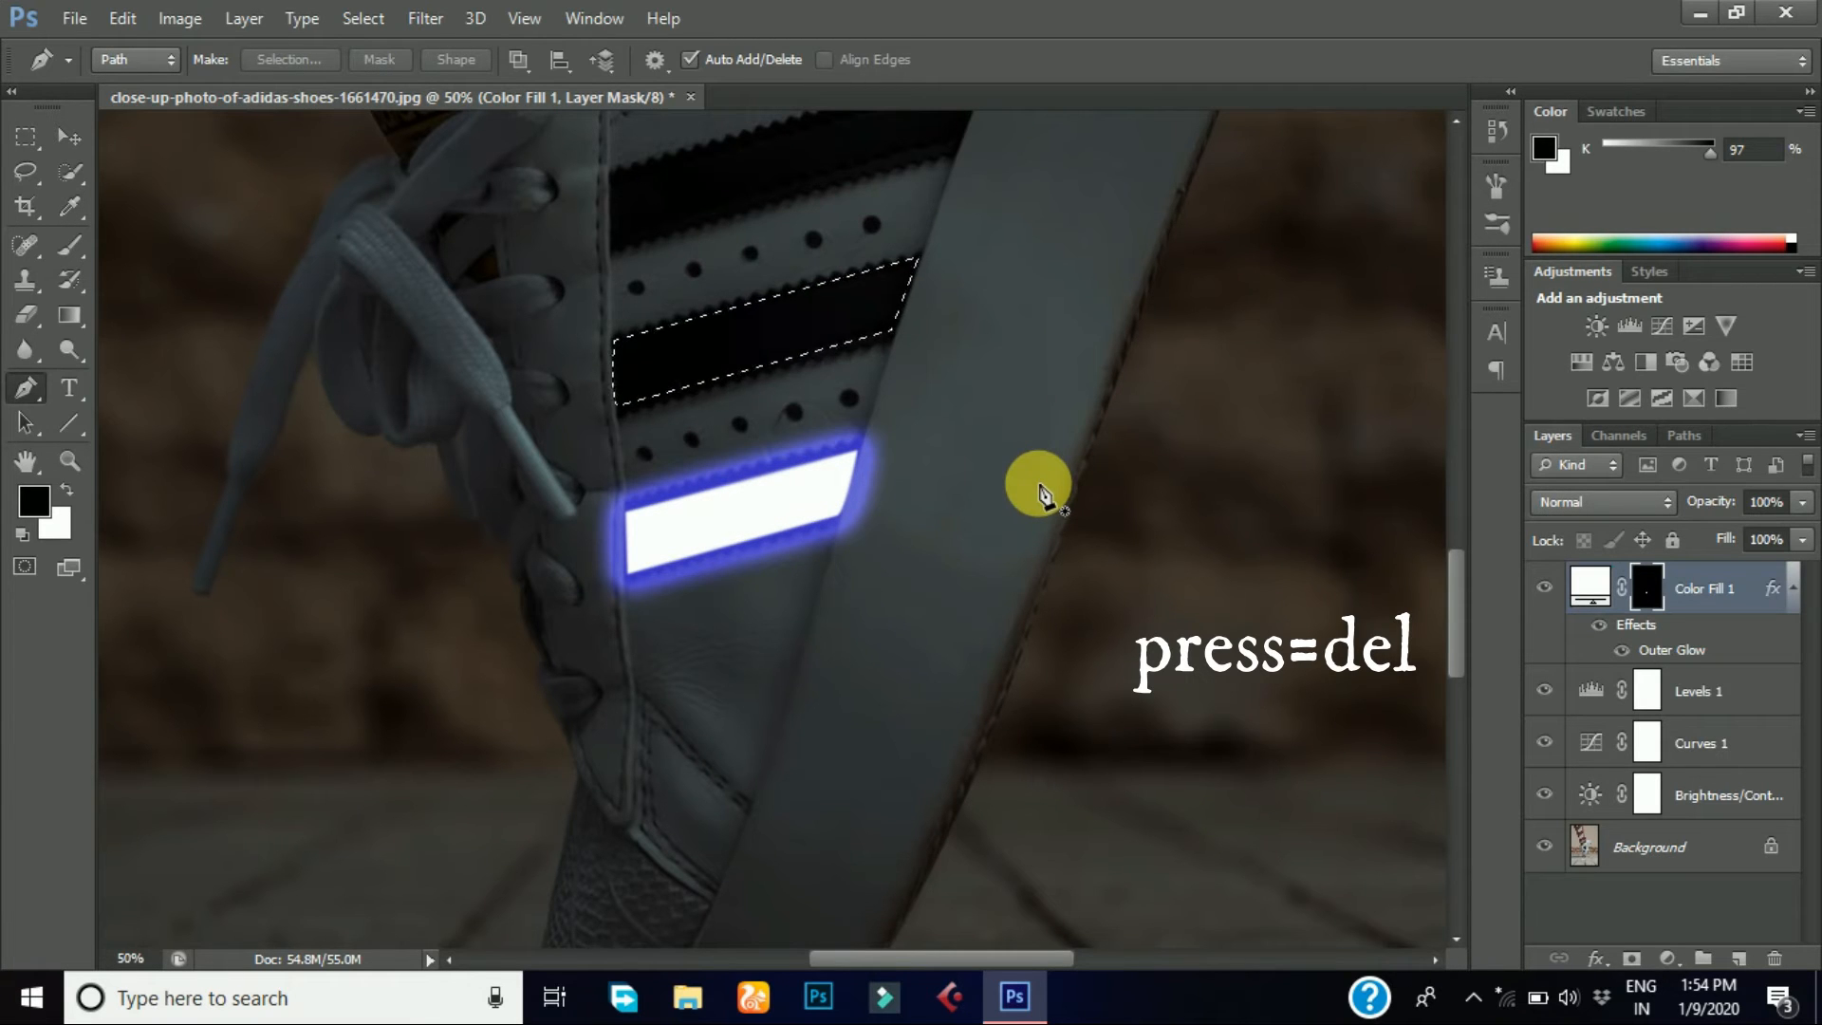
{"action": "key", "text": "Delete"}
- Trace the black stripe just below the SUPERSTAR lettering with straight Pen tool segments
{"action": "left_click_drag", "start_coordinate": [1454, 610], "coordinate": [1453, 536]}
{"action": "left_click", "coordinate": [613, 655]}
{"action": "left_click", "coordinate": [958, 557]}
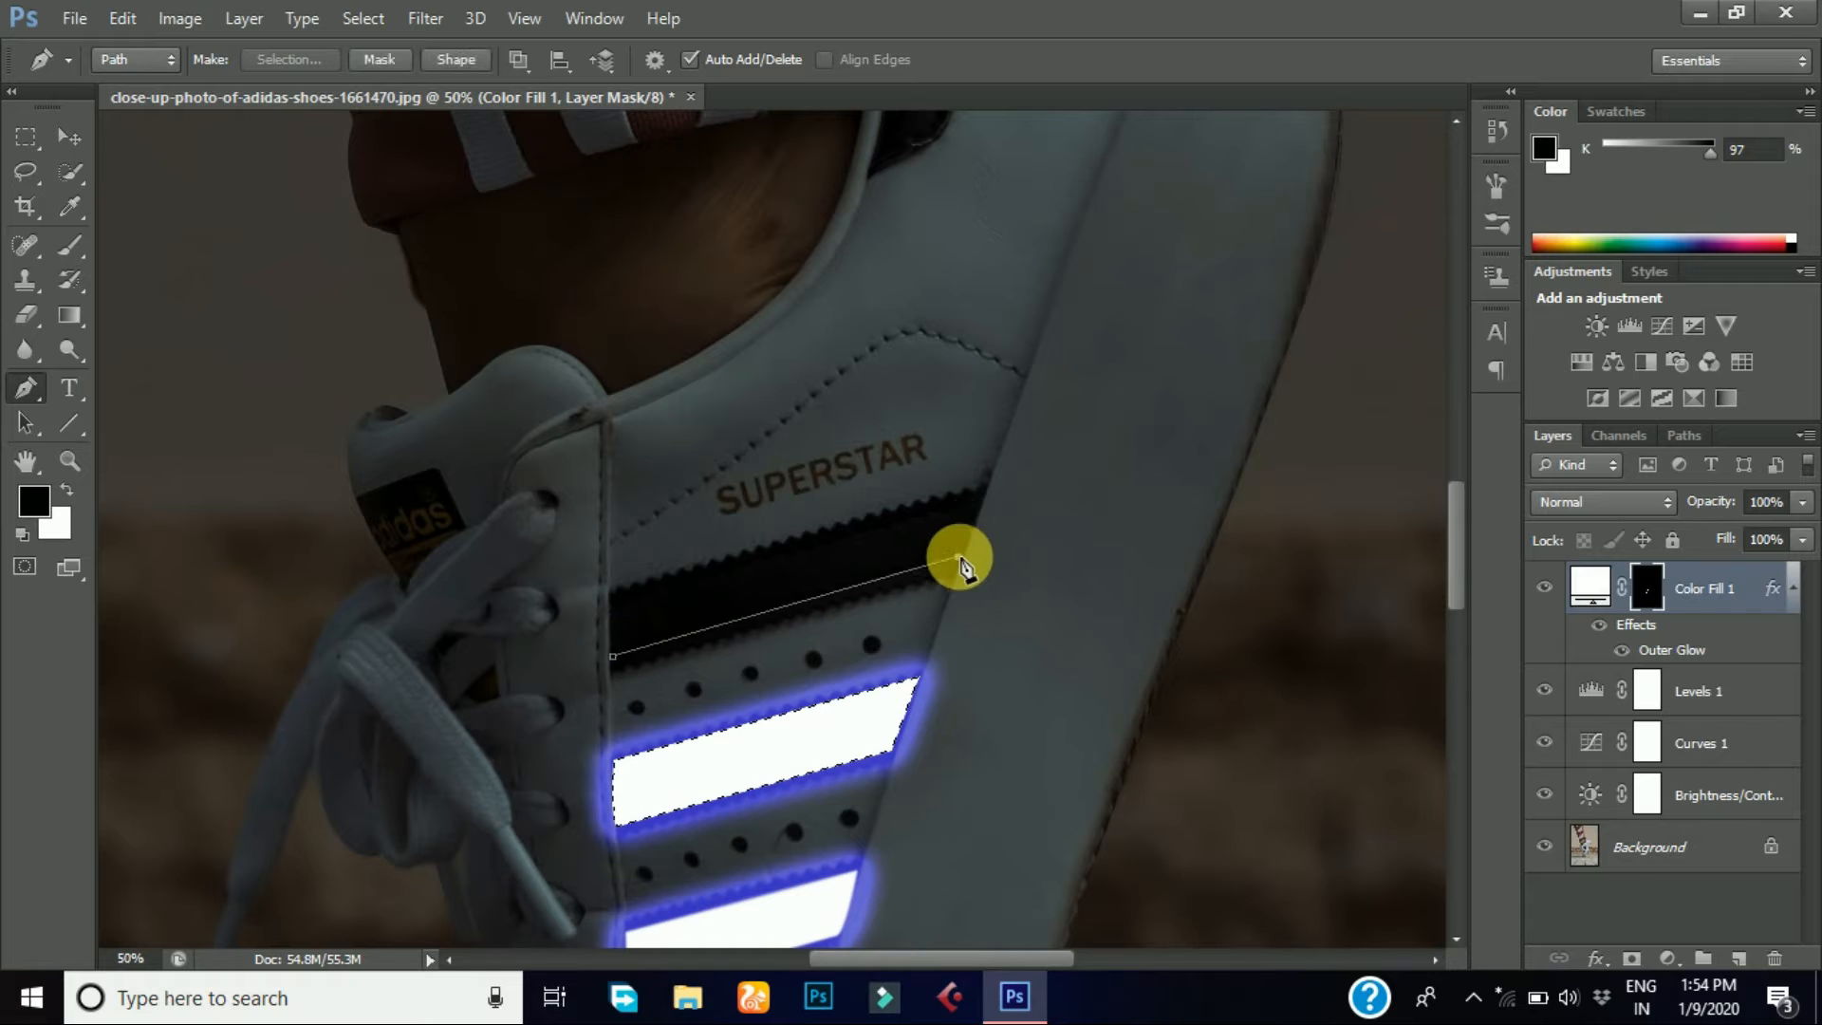
{"action": "left_click", "coordinate": [978, 501]}
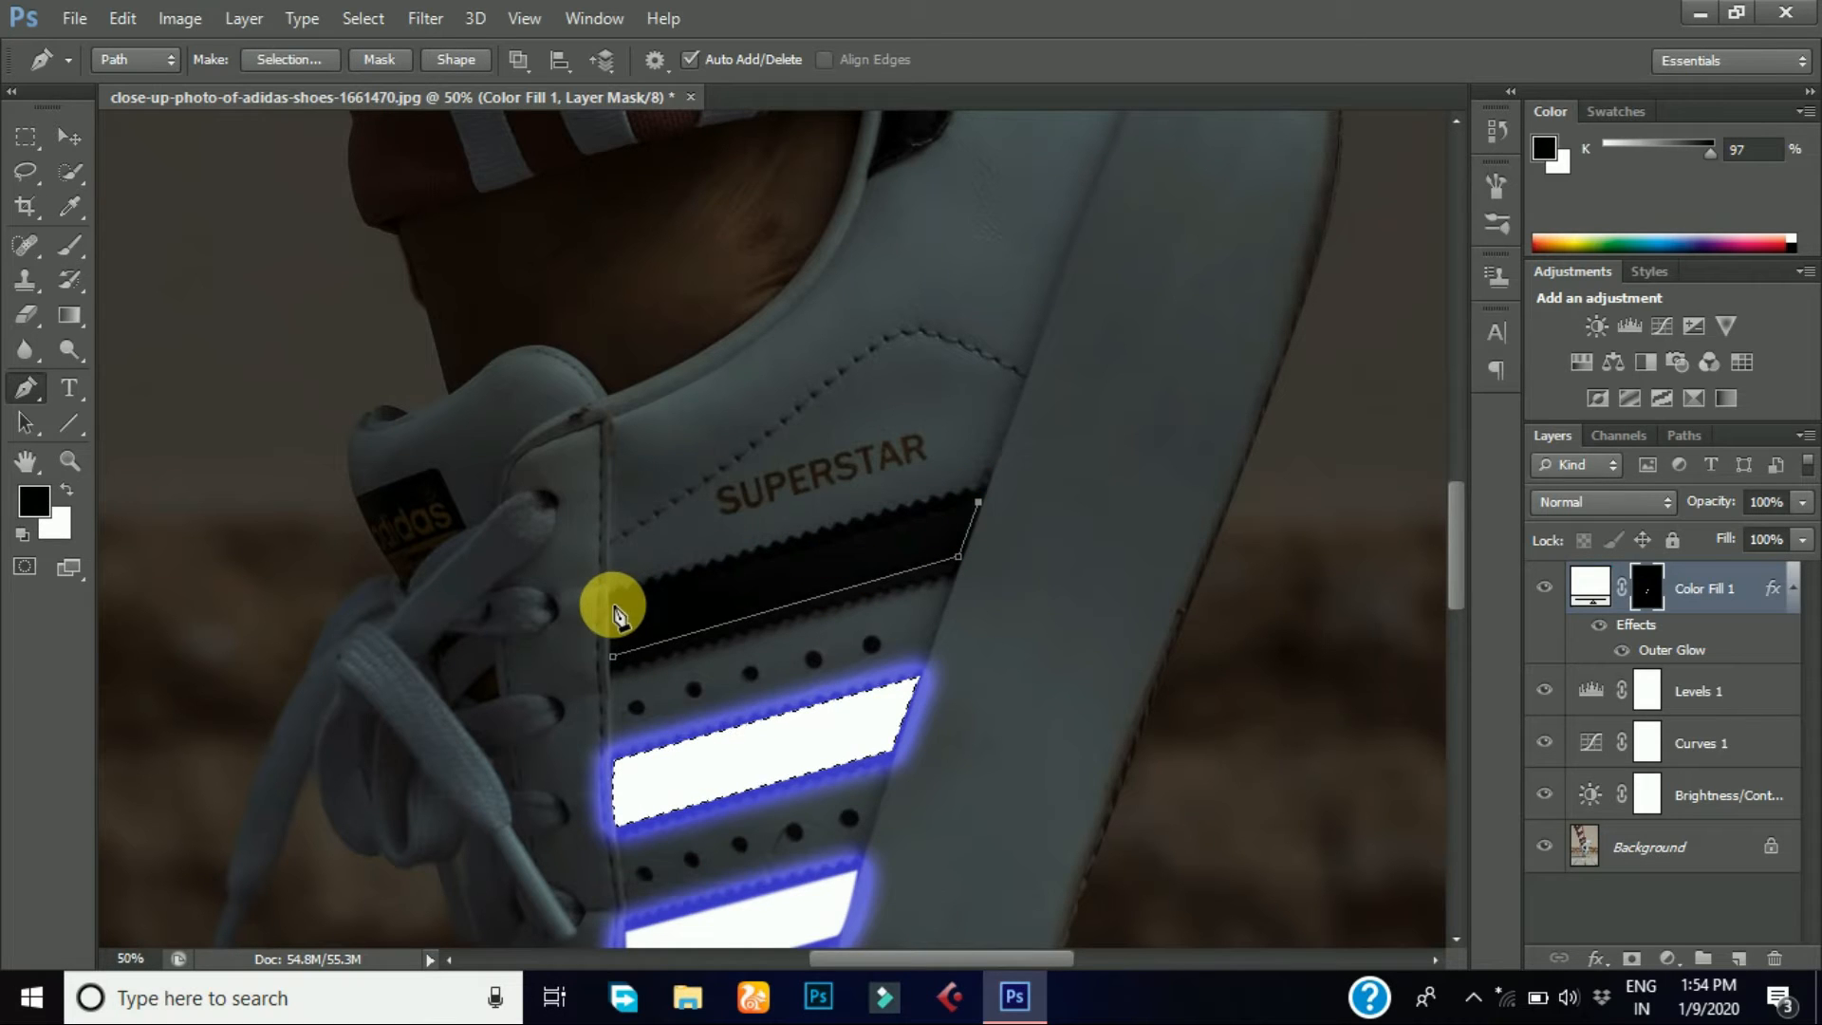
{"action": "left_click", "coordinate": [613, 603]}
- Make a new selection from the upper stripe's path with 0 pixels feather and clear the mask inside it
{"action": "right_click", "coordinate": [700, 618]}
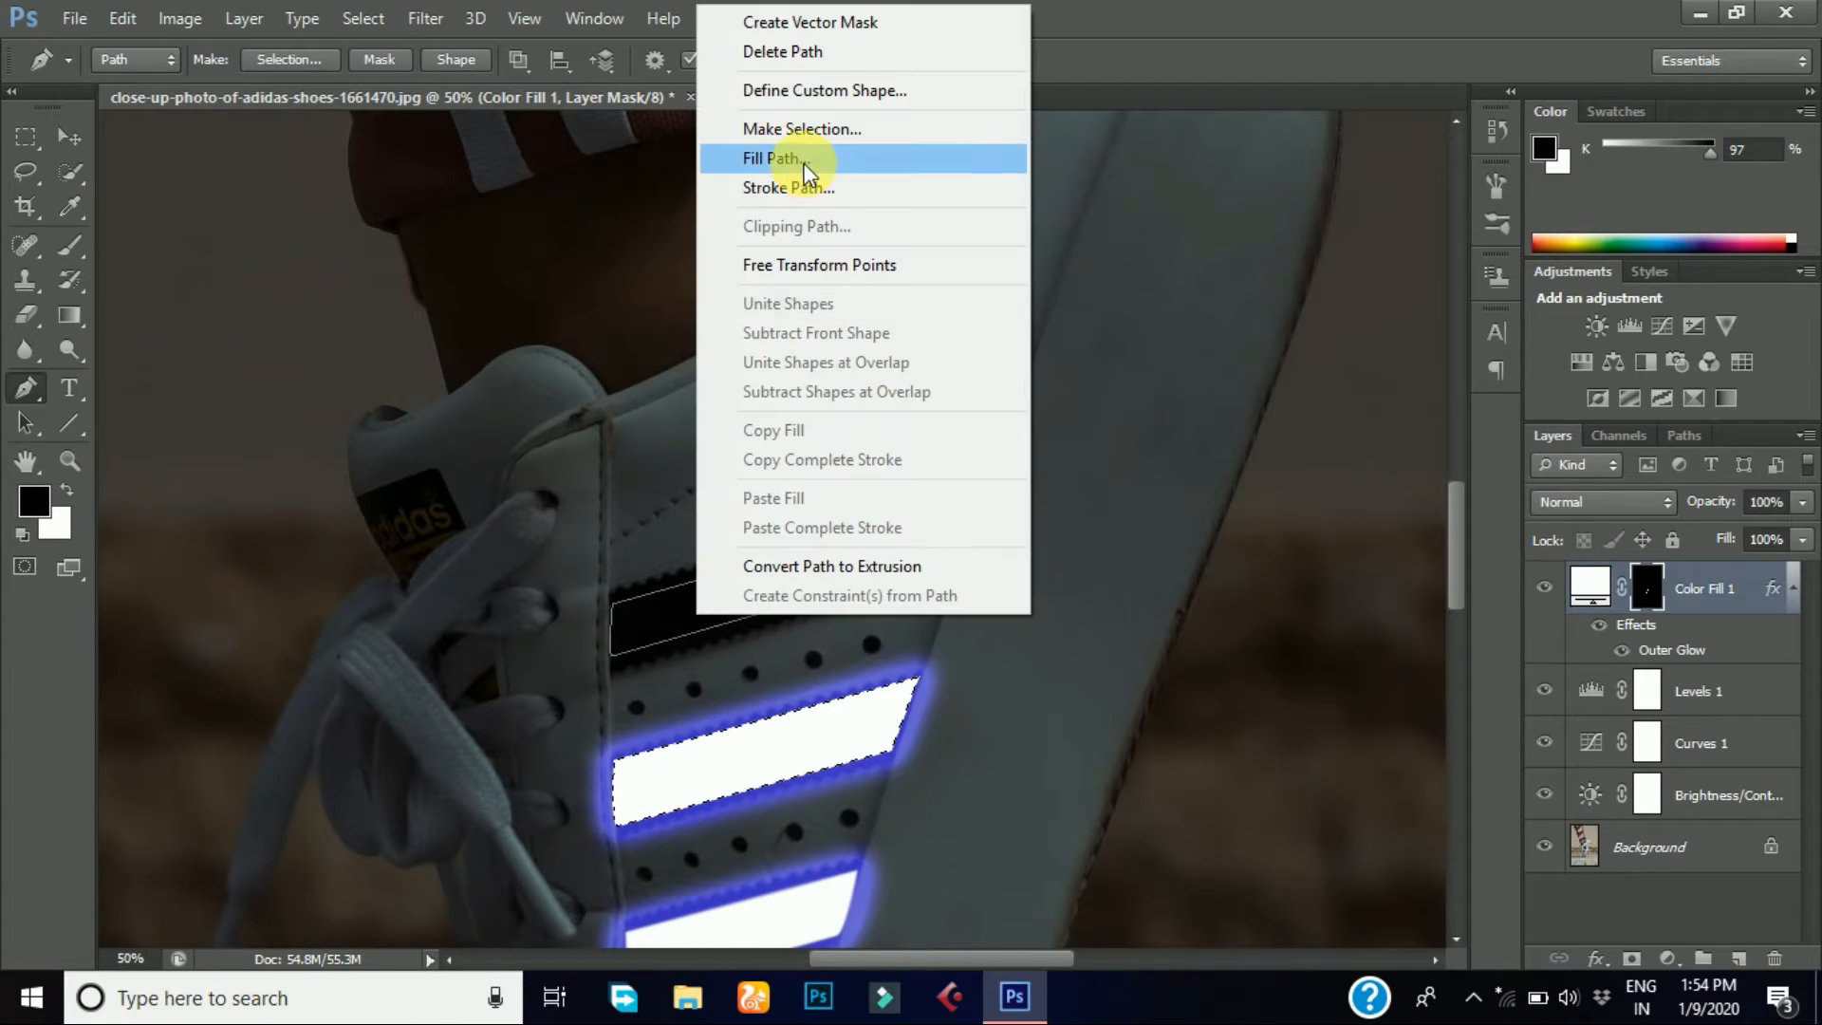
{"action": "left_click", "coordinate": [806, 134]}
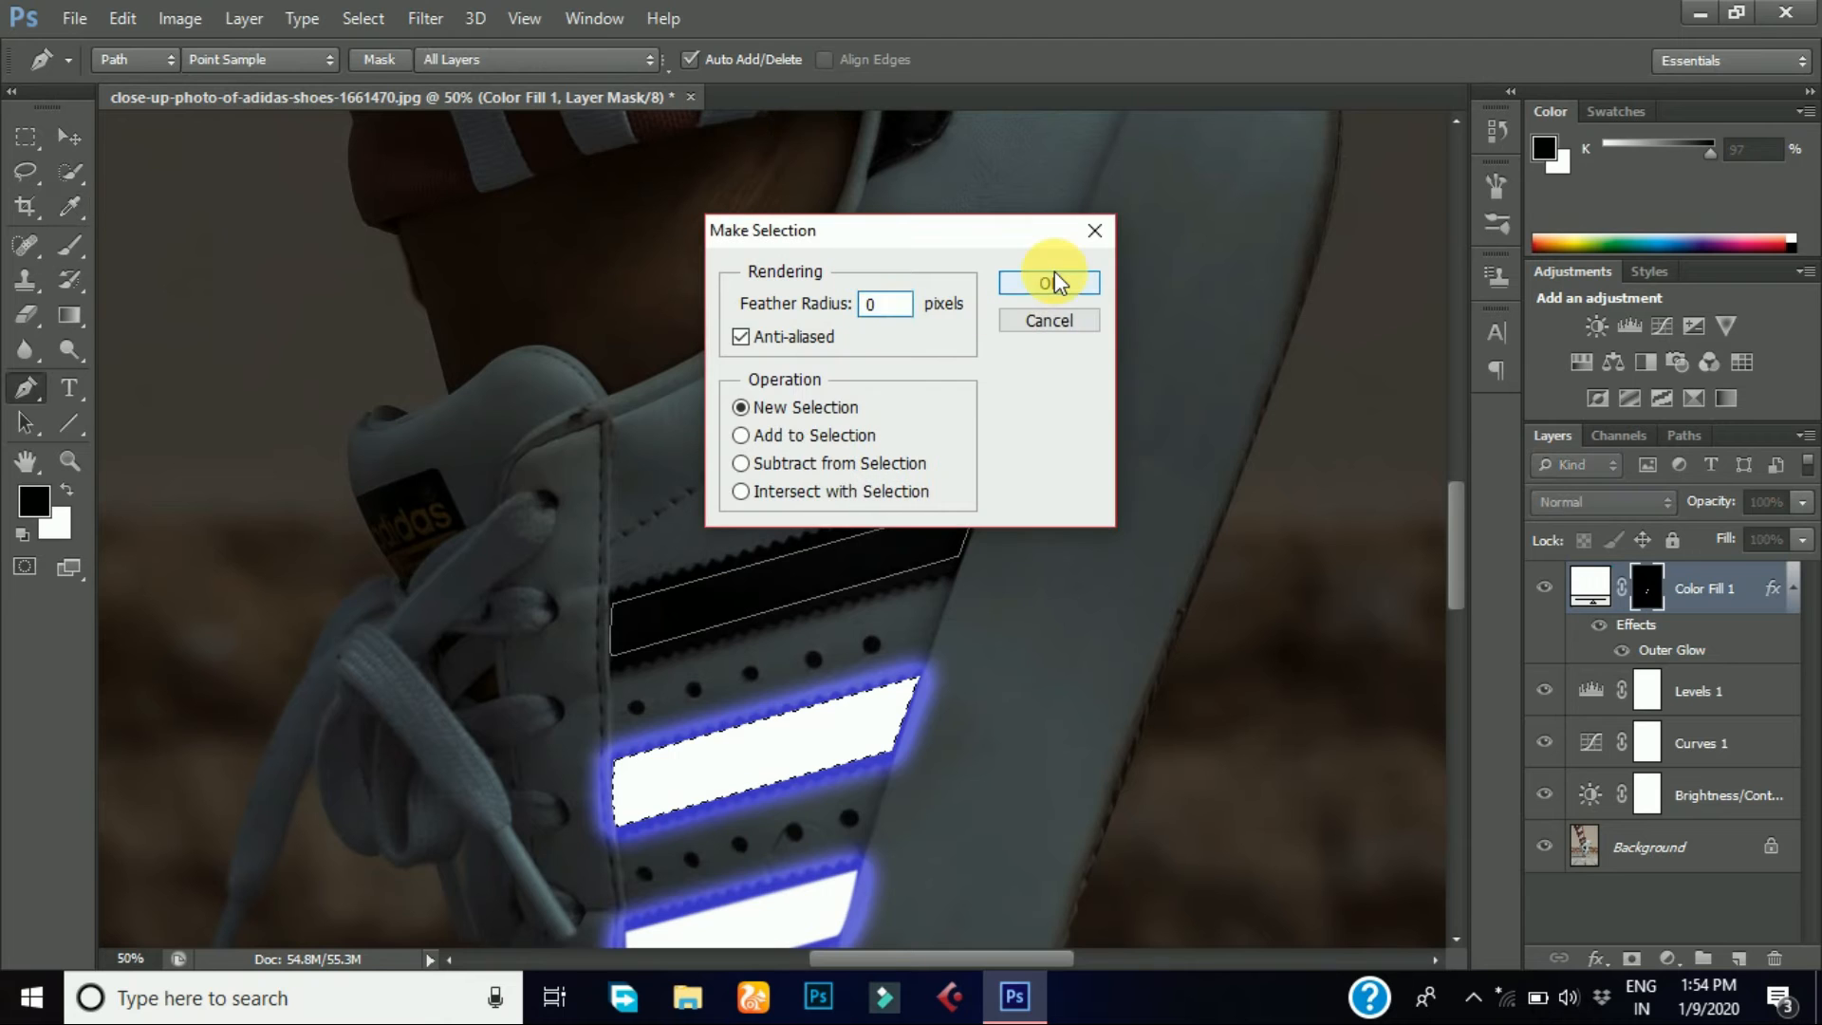
{"action": "left_click", "coordinate": [1055, 272]}
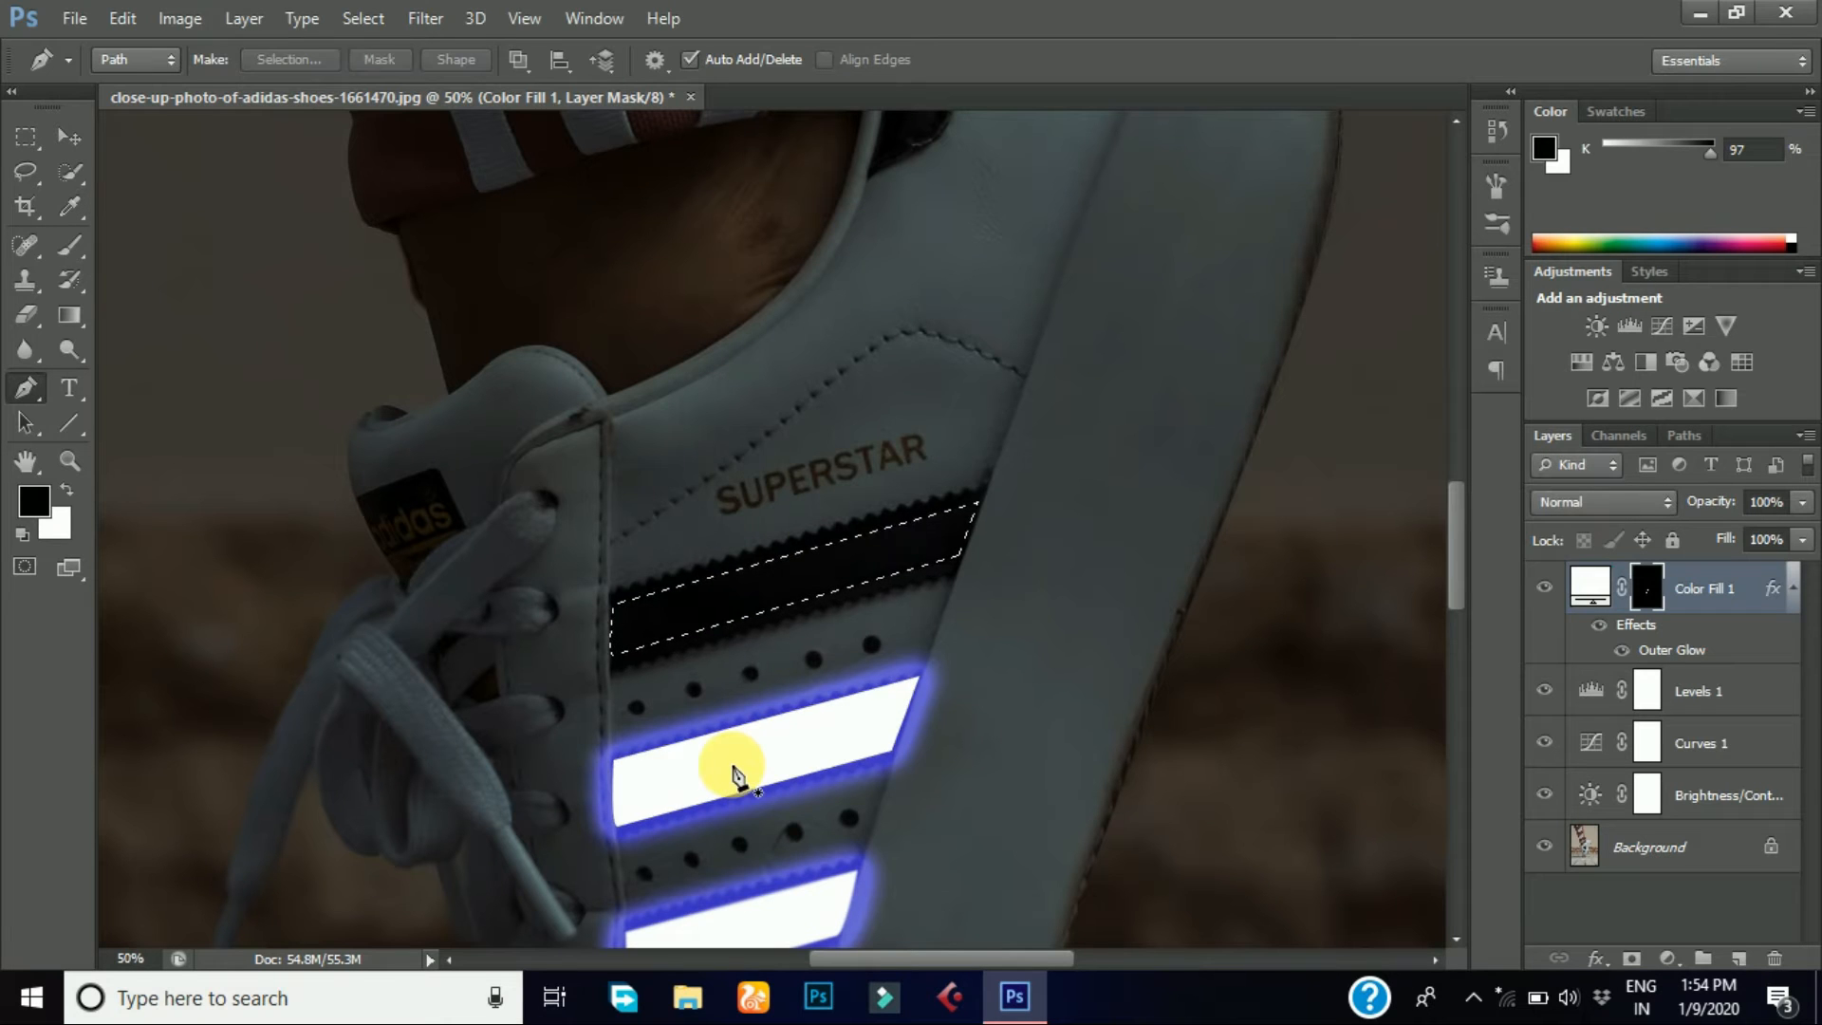
{"action": "key", "text": "ctrl+BackSpace"}
- Soften the edges of the upper and middle glowing stripes with the Blur tool at 50% strength and deselect
{"action": "left_click", "coordinate": [26, 343]}
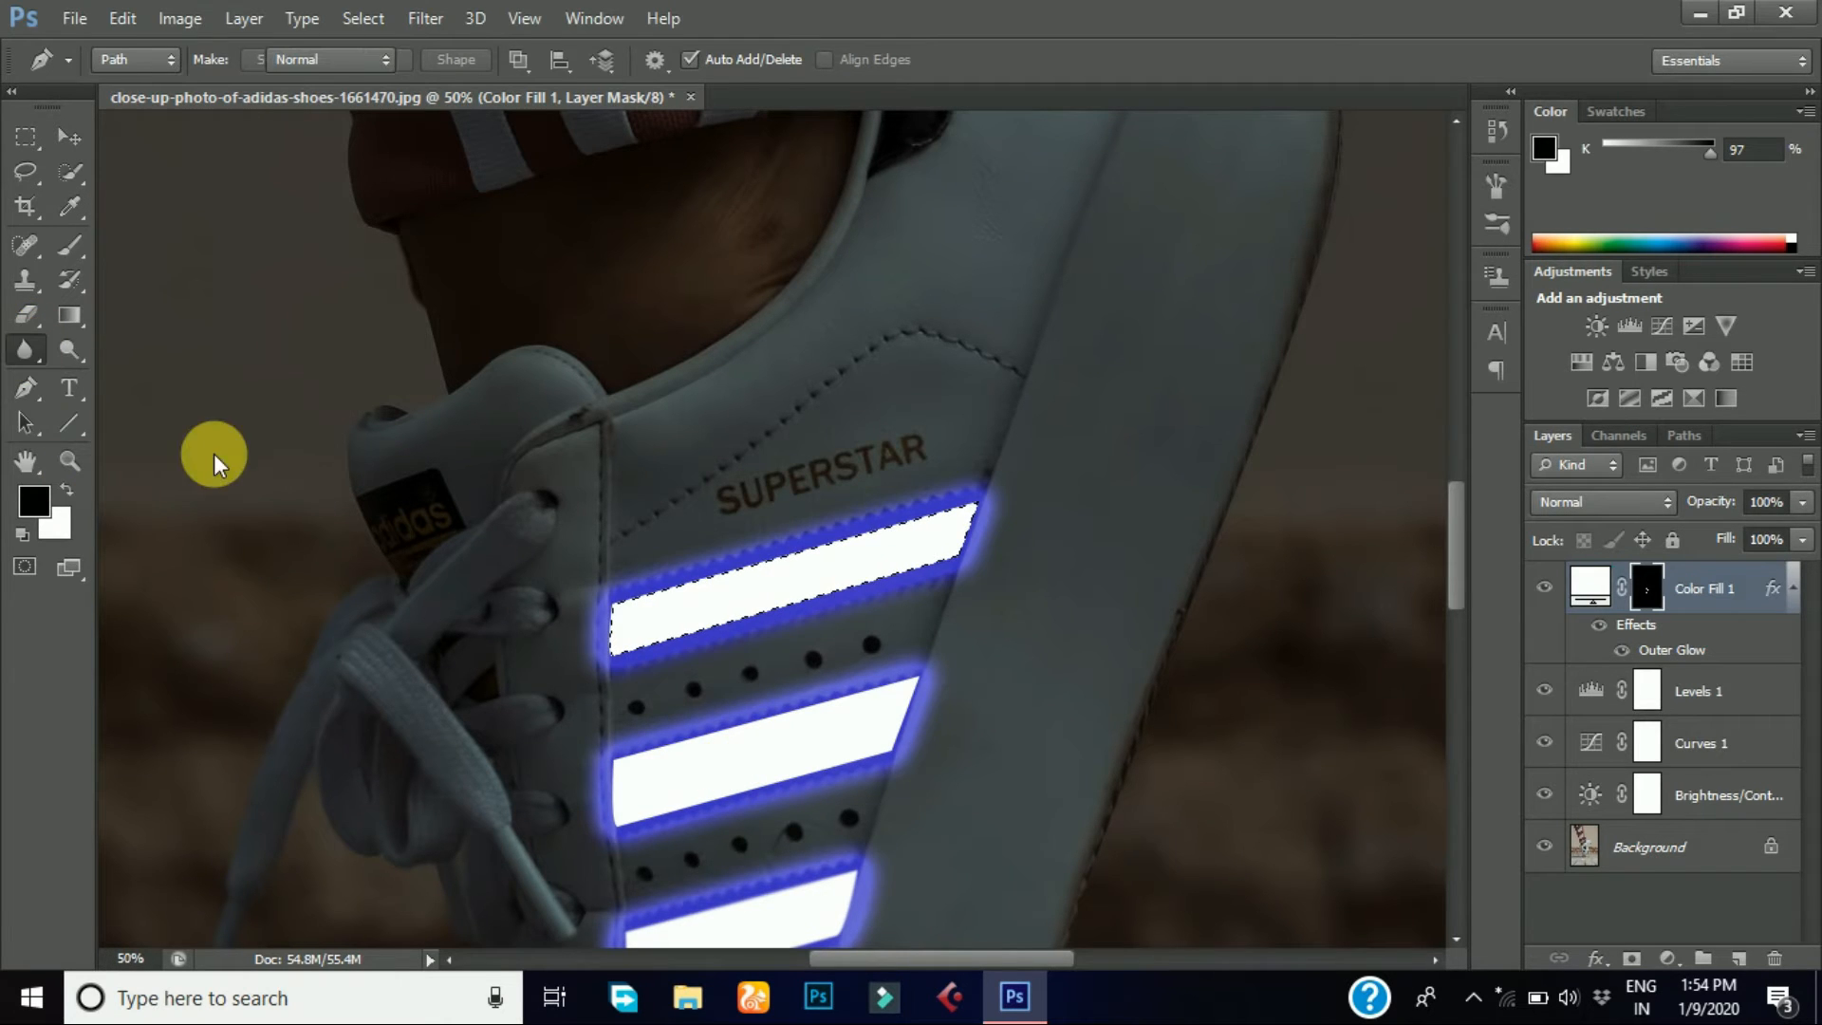
{"action": "mouse_move", "coordinate": [752, 671]}
{"action": "left_mouse_down"}
{"action": "mouse_move", "coordinate": [690, 629]}
{"action": "mouse_move", "coordinate": [719, 699]}
{"action": "mouse_move", "coordinate": [758, 622]}
{"action": "mouse_move", "coordinate": [856, 665]}
{"action": "mouse_move", "coordinate": [956, 588]}
{"action": "mouse_move", "coordinate": [635, 668]}
{"action": "mouse_move", "coordinate": [742, 642]}
{"action": "mouse_move", "coordinate": [666, 678]}
{"action": "mouse_move", "coordinate": [748, 618]}
{"action": "mouse_move", "coordinate": [893, 635]}
{"action": "mouse_move", "coordinate": [1035, 562]}
{"action": "mouse_move", "coordinate": [681, 822]}
{"action": "mouse_move", "coordinate": [691, 783]}
{"action": "mouse_move", "coordinate": [826, 731]}
{"action": "mouse_move", "coordinate": [933, 770]}
{"action": "mouse_move", "coordinate": [664, 836]}
{"action": "mouse_move", "coordinate": [961, 741]}
{"action": "mouse_move", "coordinate": [616, 831]}
{"action": "mouse_move", "coordinate": [644, 844]}
{"action": "mouse_move", "coordinate": [664, 783]}
{"action": "mouse_move", "coordinate": [980, 773]}
{"action": "mouse_move", "coordinate": [636, 845]}
{"action": "mouse_move", "coordinate": [962, 752]}
{"action": "mouse_move", "coordinate": [682, 666]}
{"action": "mouse_move", "coordinate": [672, 734]}
{"action": "mouse_move", "coordinate": [1016, 571]}
{"action": "mouse_move", "coordinate": [935, 742]}
{"action": "mouse_move", "coordinate": [723, 821]}
{"action": "mouse_move", "coordinate": [945, 741]}
{"action": "left_mouse_up"}
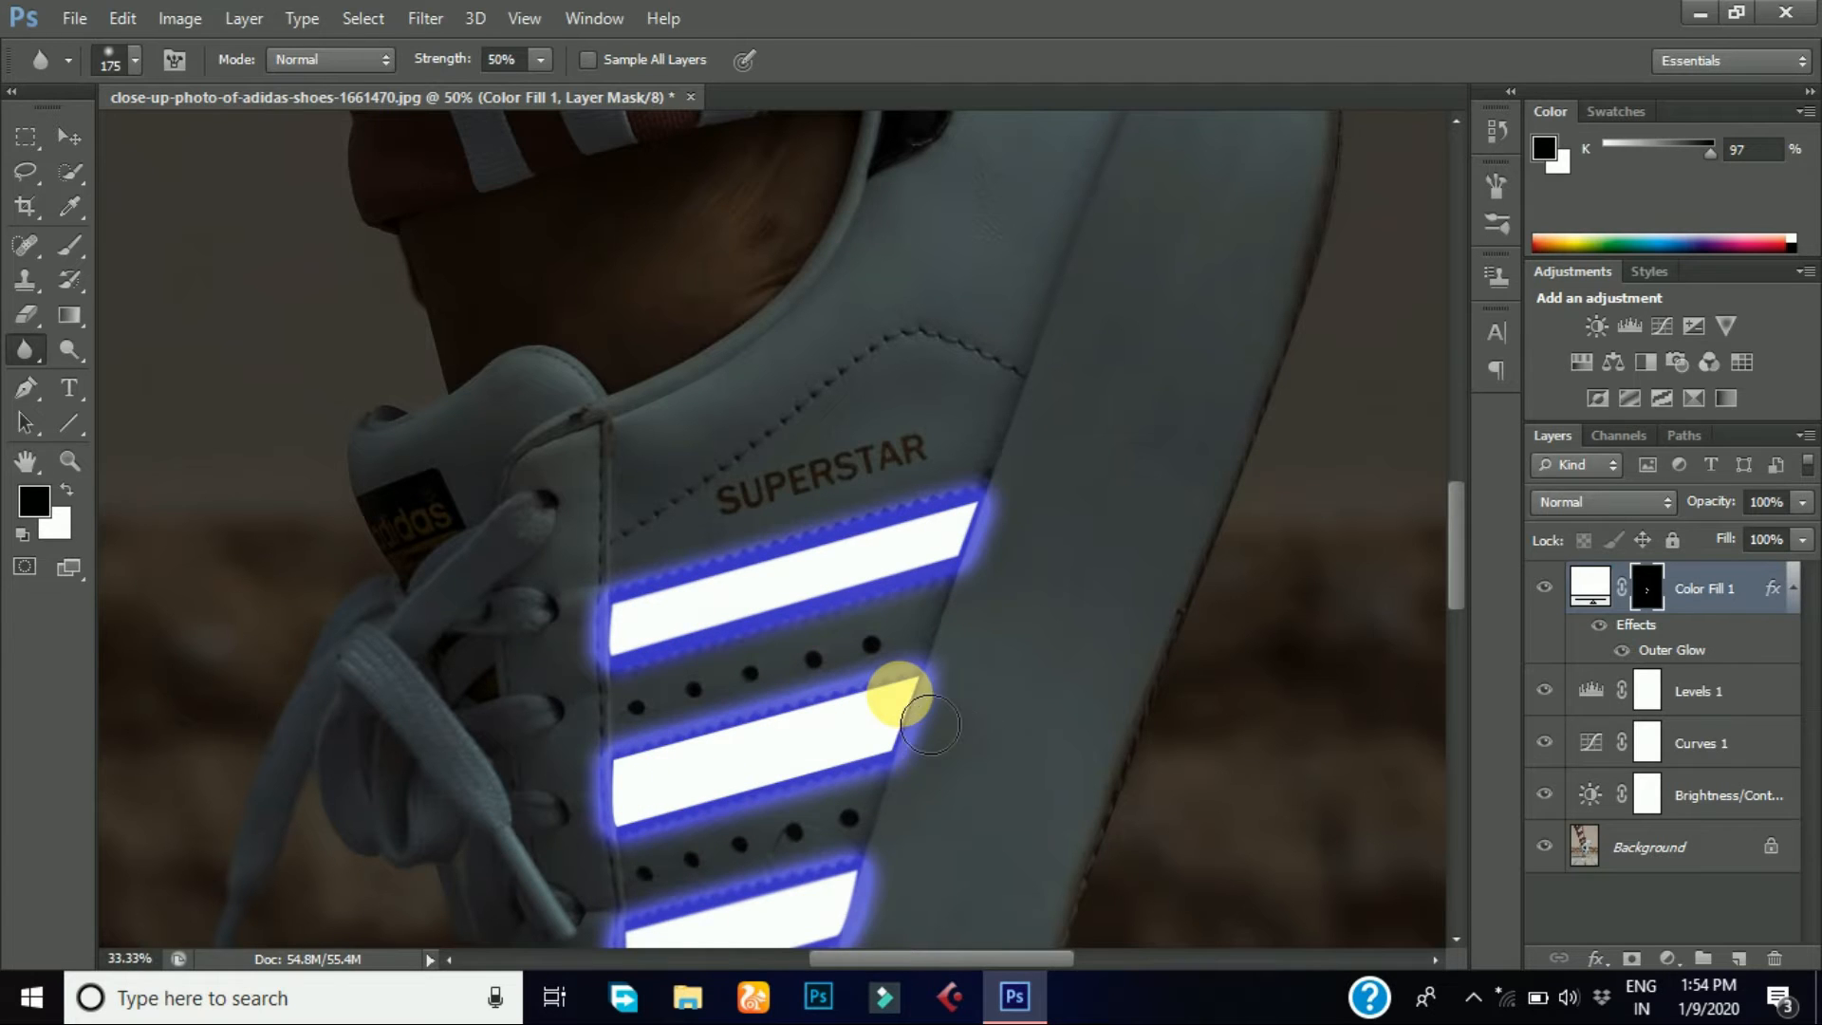
{"action": "key", "text": "ctrl+minus"}
{"action": "key", "text": "ctrl+minus"}
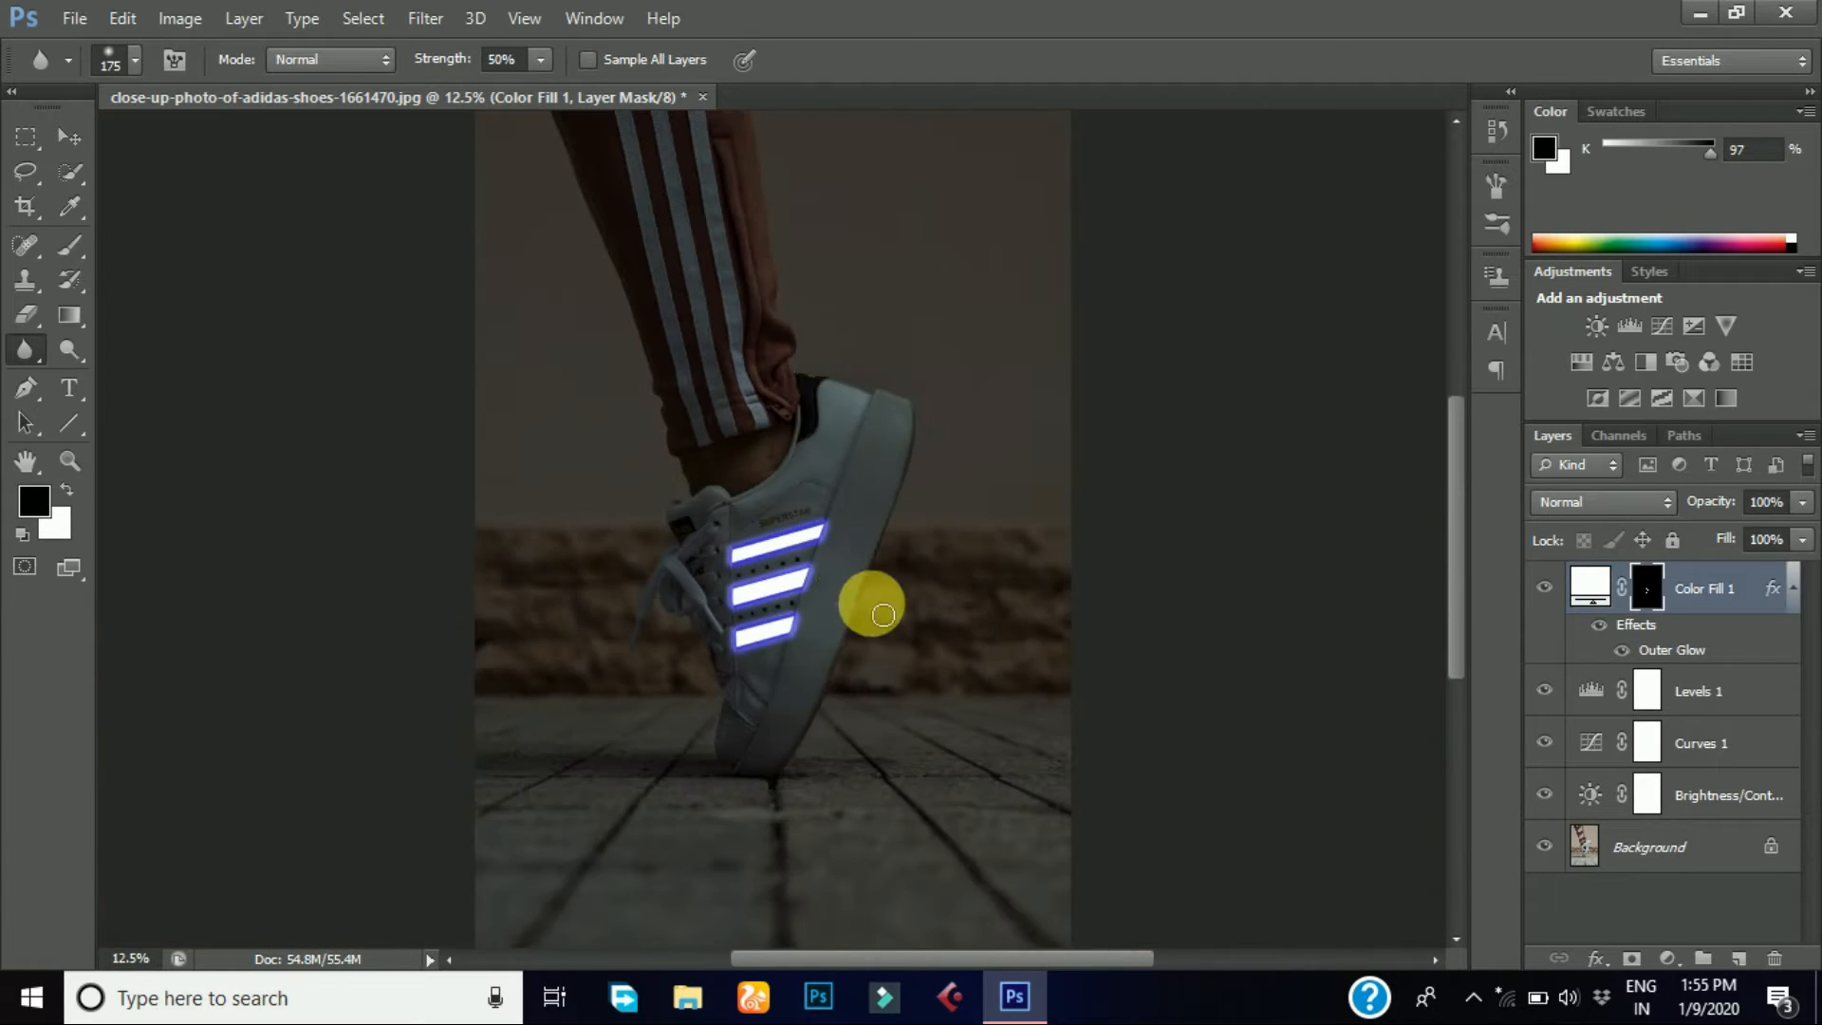
{"action": "key", "text": "ctrl+plus"}
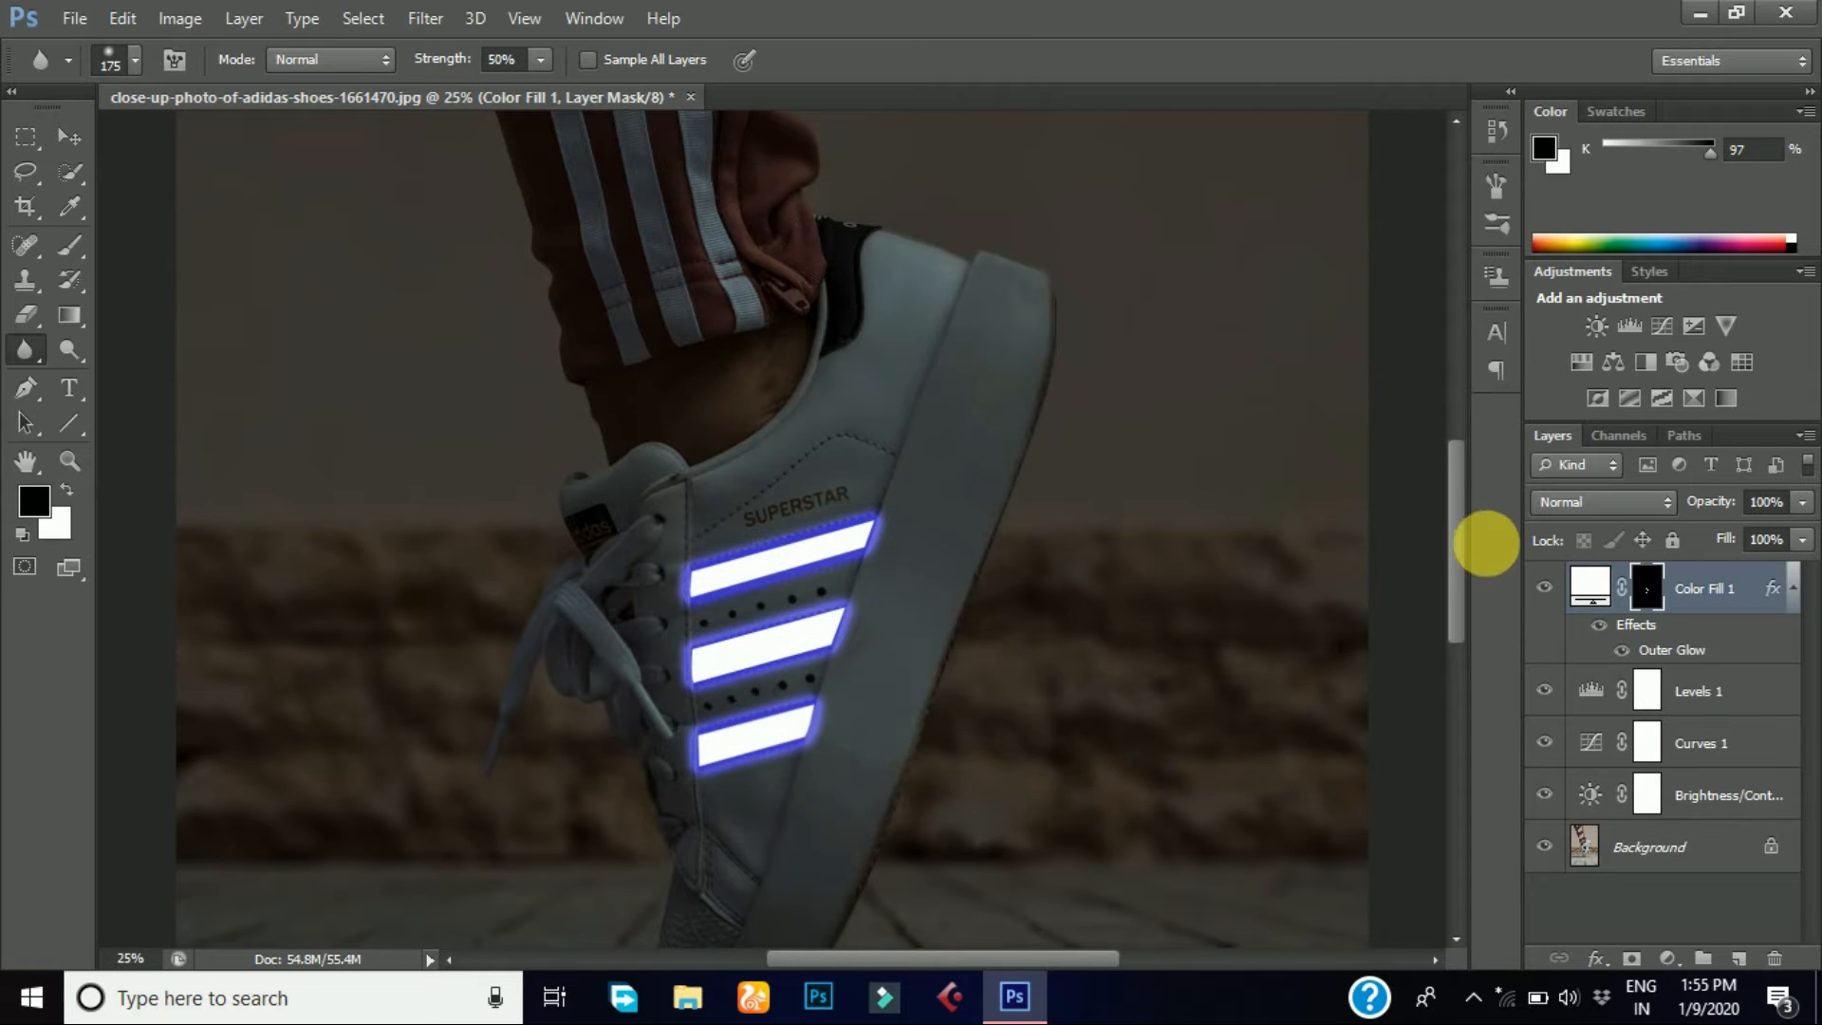
- Add a second Solid Color fill layer in white above the glowing stripe layer
{"action": "scroll", "coordinate": [1465, 583], "scroll_direction": "down", "scroll_amount": 3}
{"action": "left_click", "coordinate": [1685, 966]}
{"action": "left_click", "coordinate": [1660, 384]}
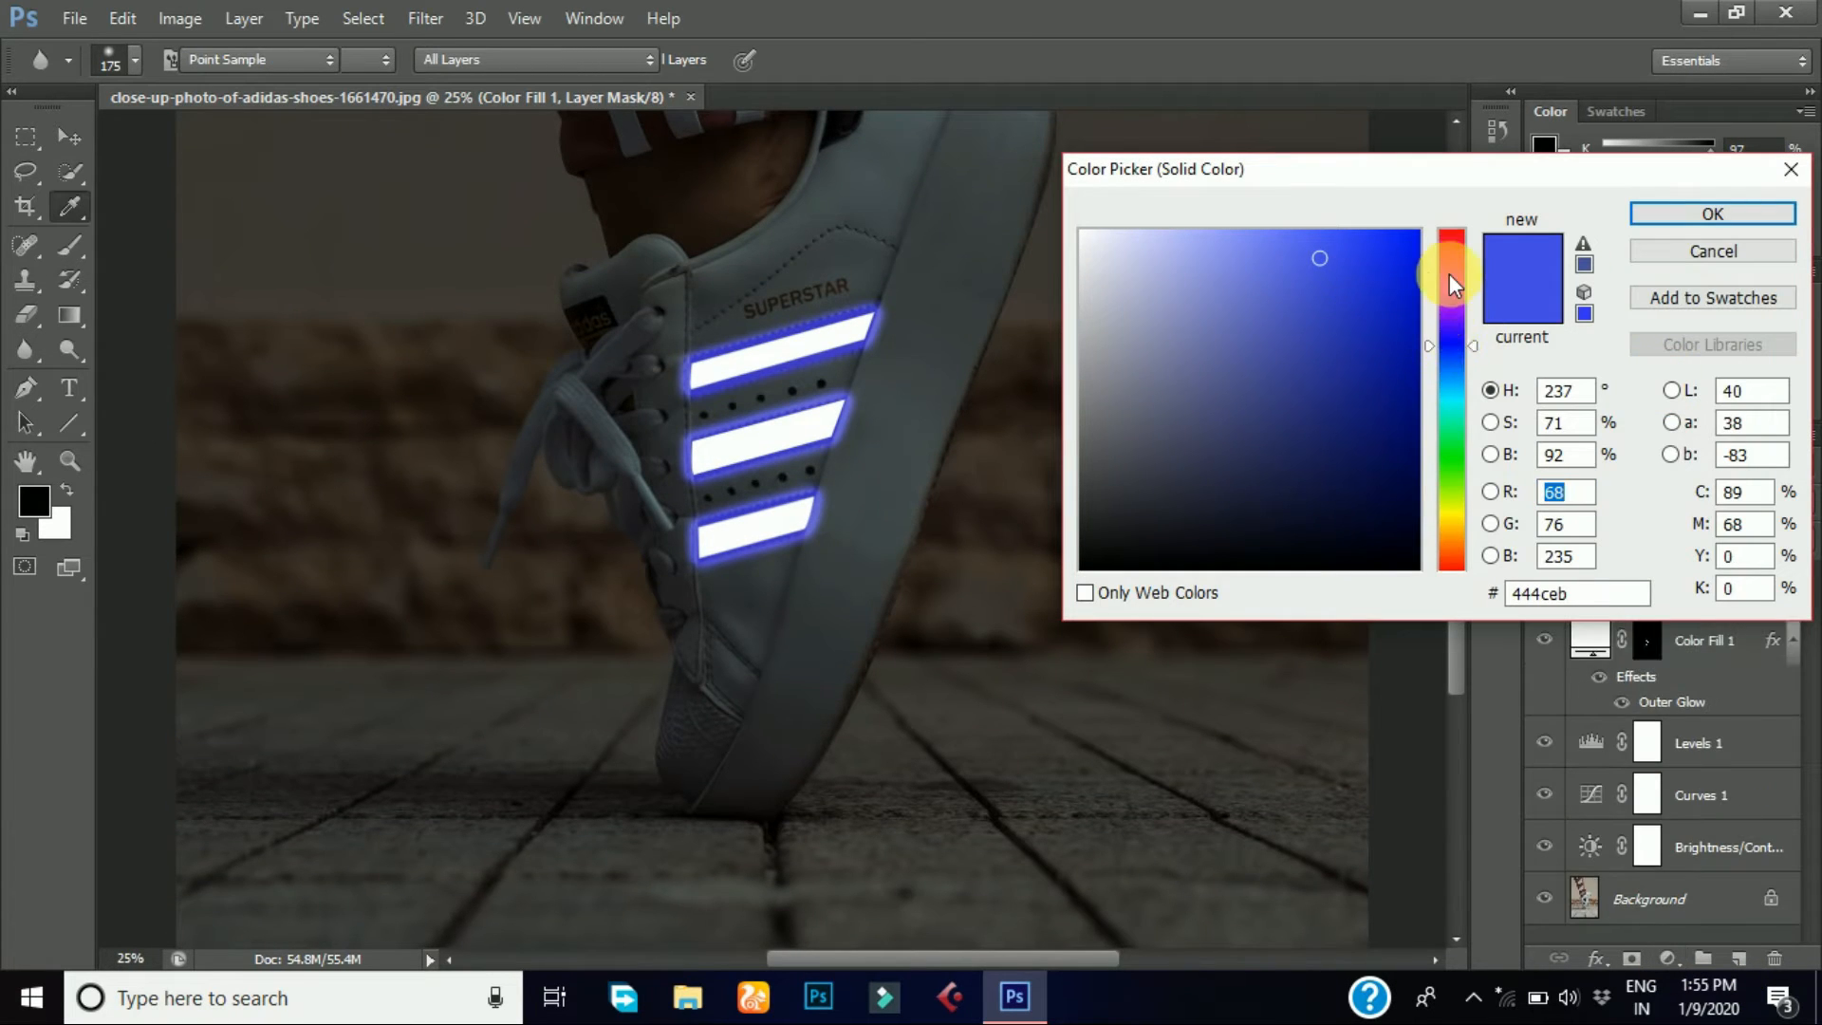
{"action": "left_click", "coordinate": [1448, 273]}
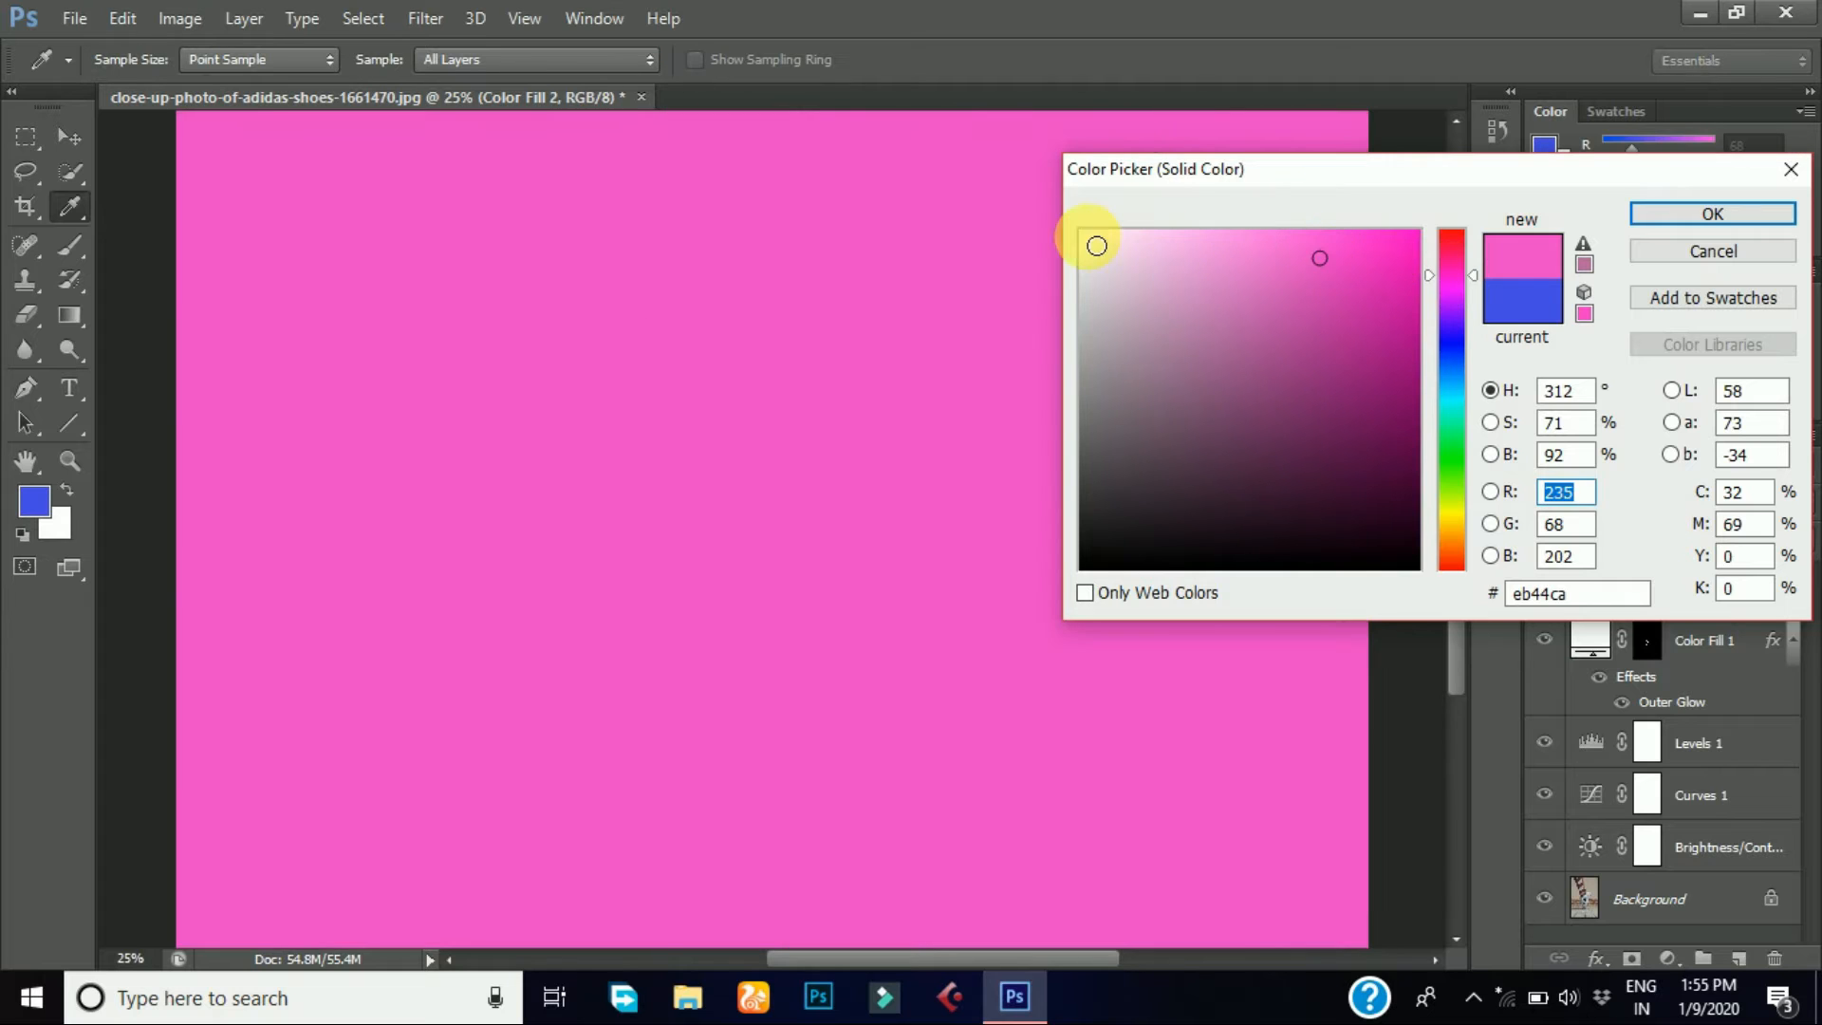
{"action": "left_click_drag", "start_coordinate": [1118, 244], "coordinate": [1055, 234]}
{"action": "left_click", "coordinate": [1687, 213]}
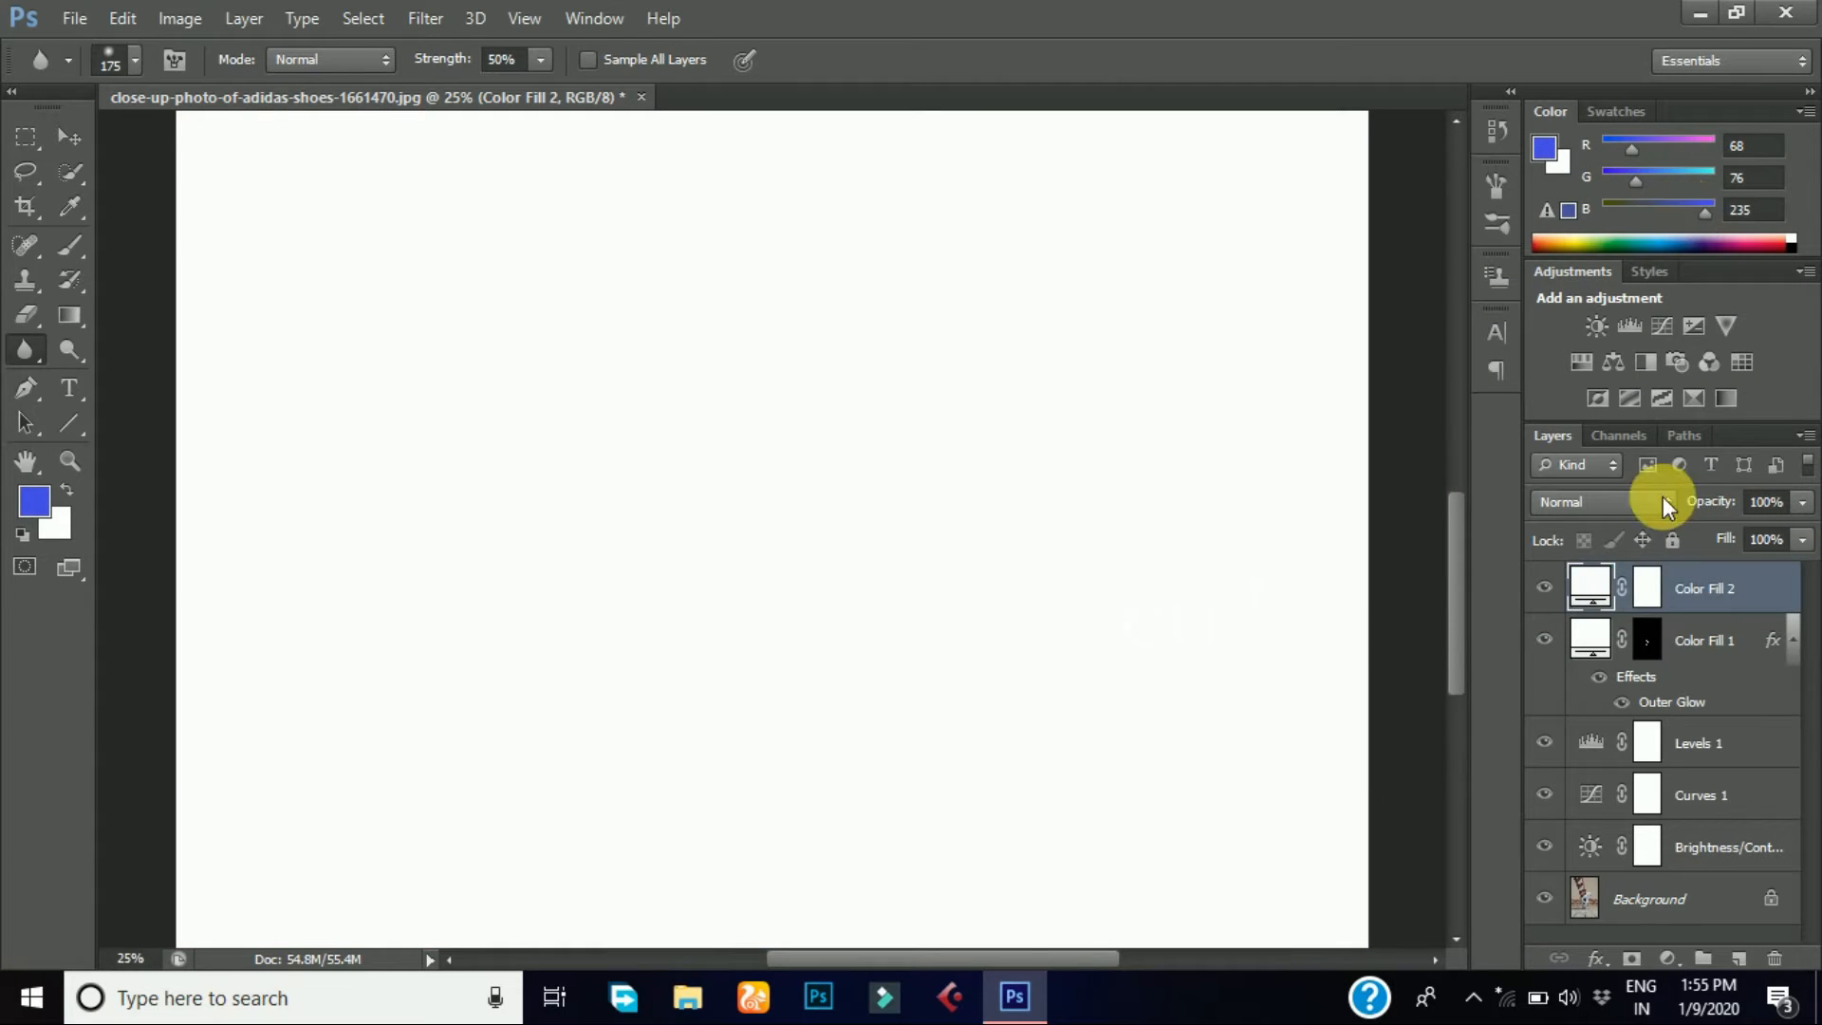
- Invert the new fill layer's mask to black and switch to the Pen tool at the shoe's toe
{"action": "left_click", "coordinate": [1658, 588]}
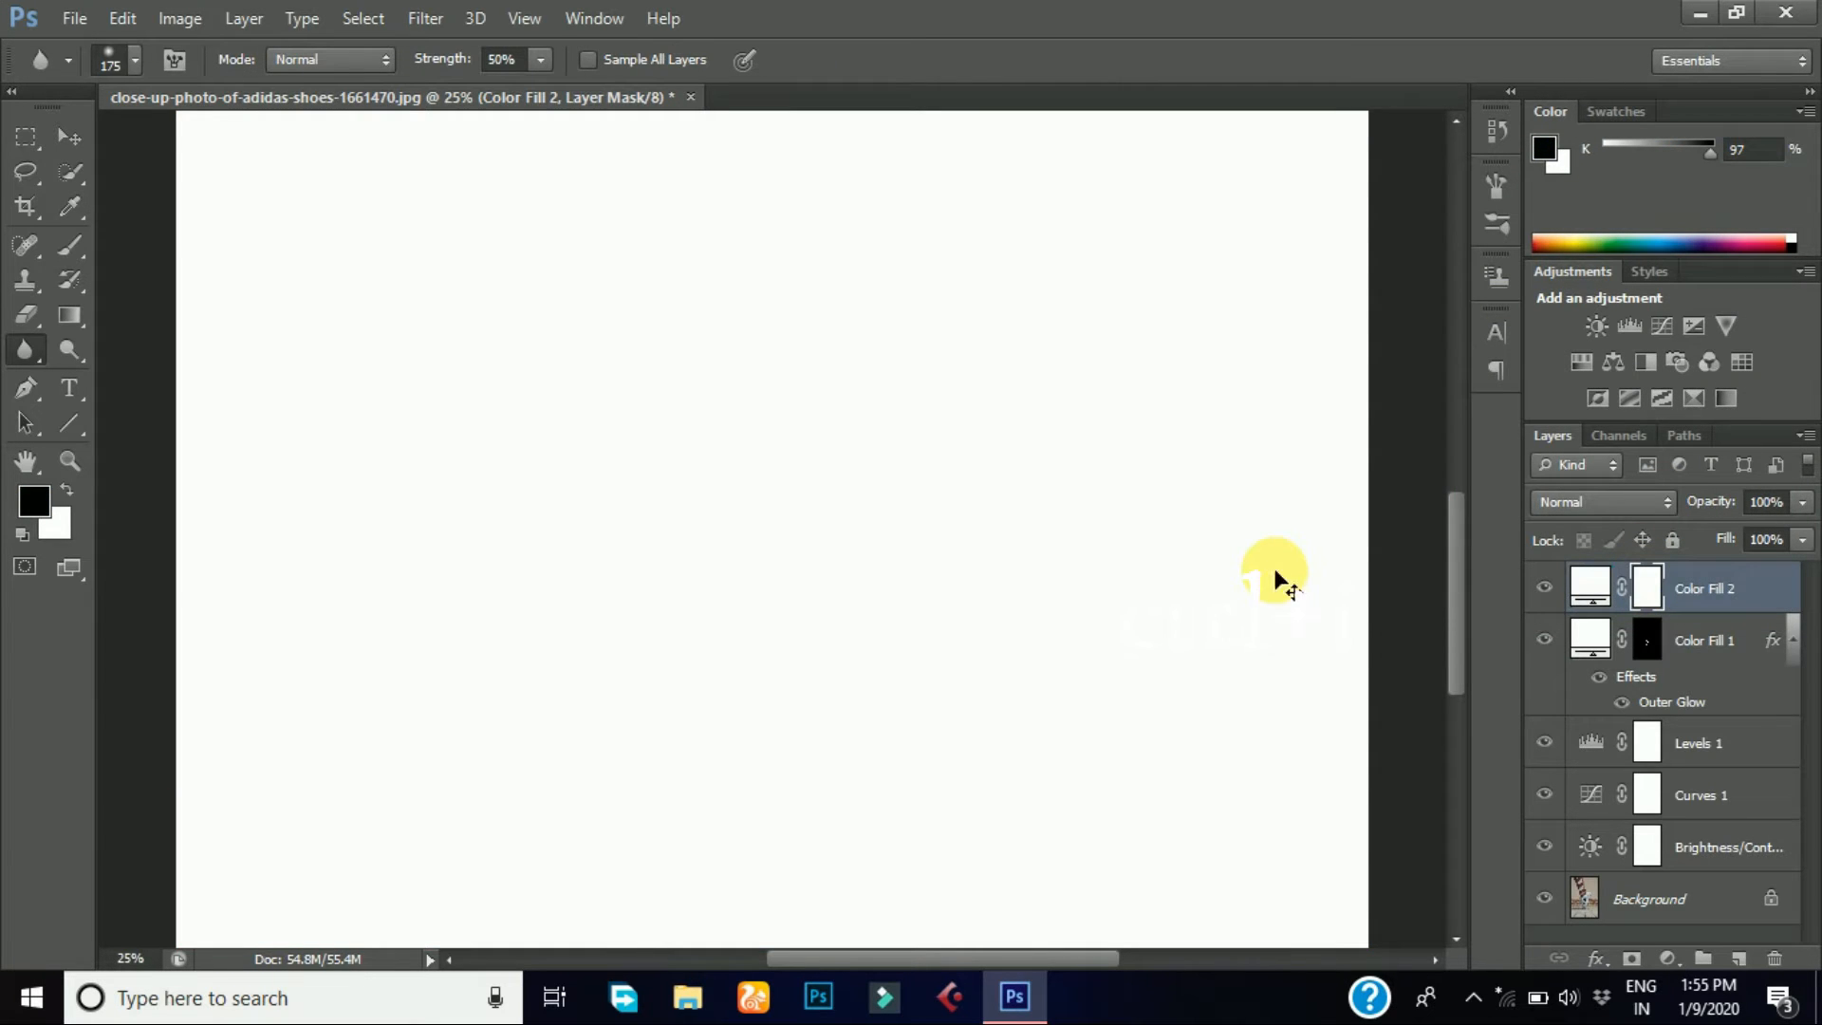
{"action": "key", "text": "ctrl+i"}
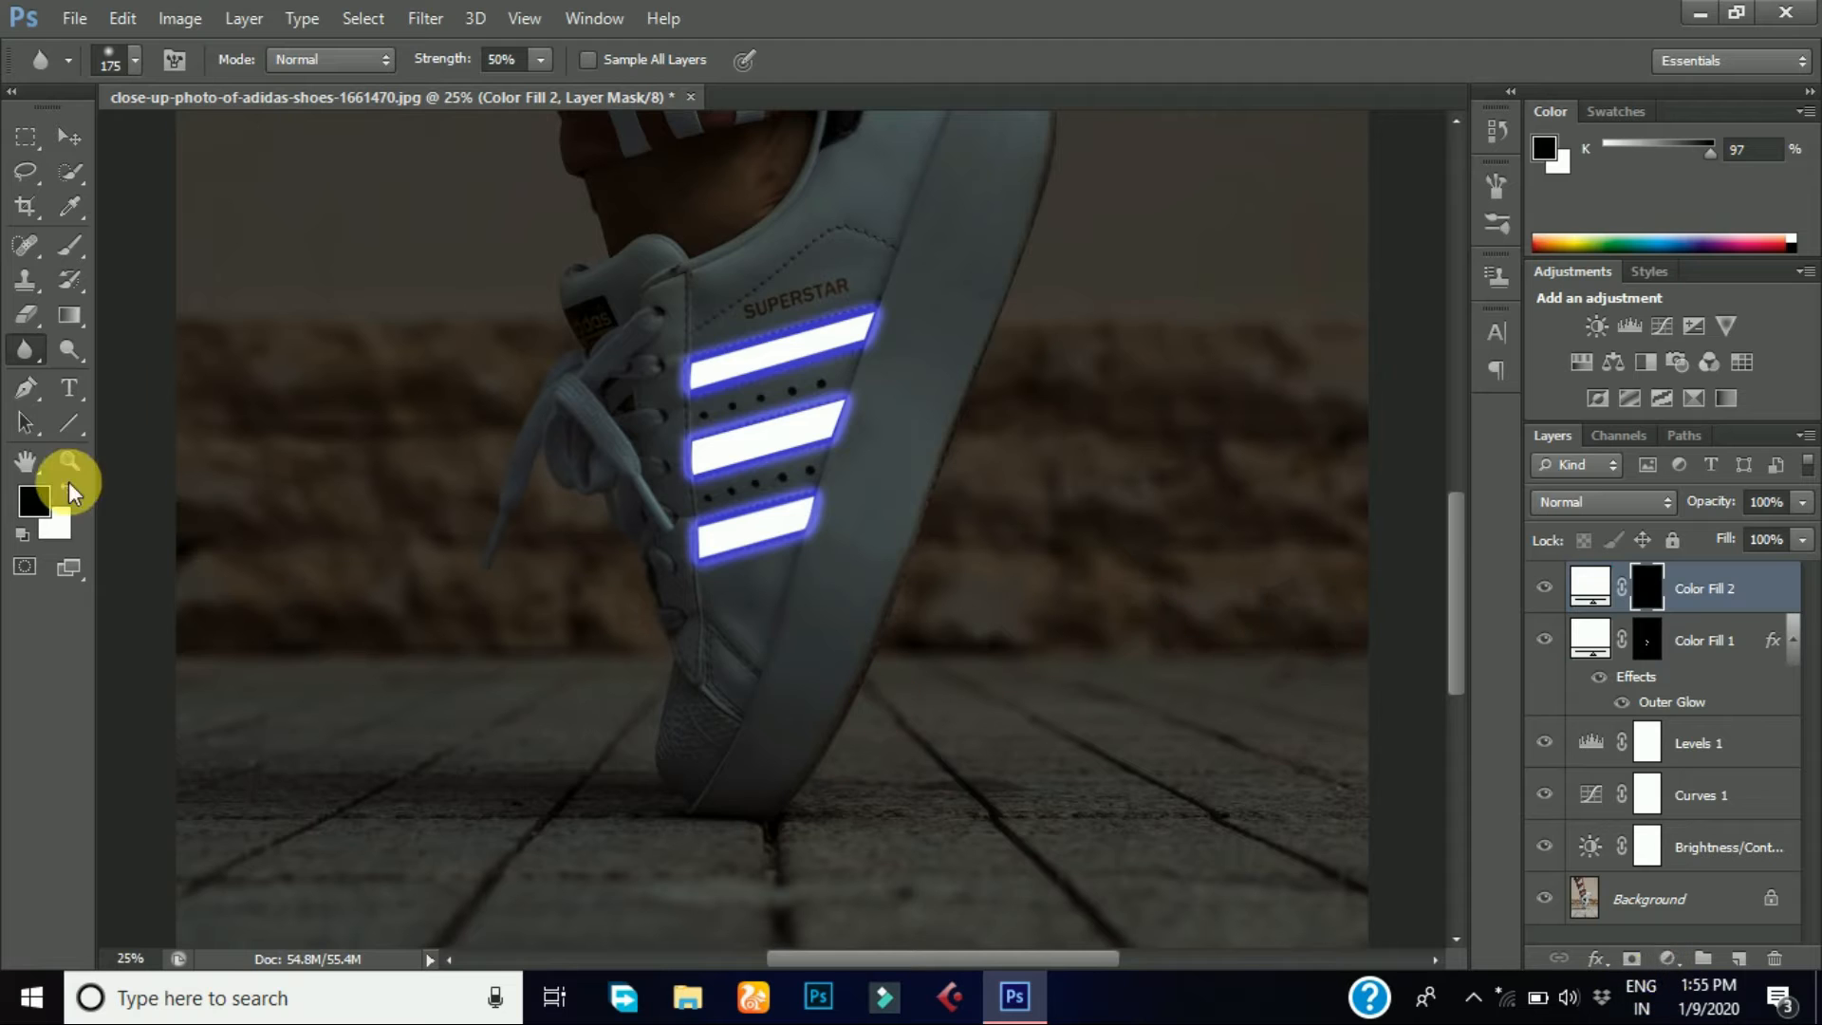
{"action": "left_click", "coordinate": [26, 389]}
{"action": "scroll", "coordinate": [1452, 596], "scroll_direction": "down", "scroll_amount": 2}
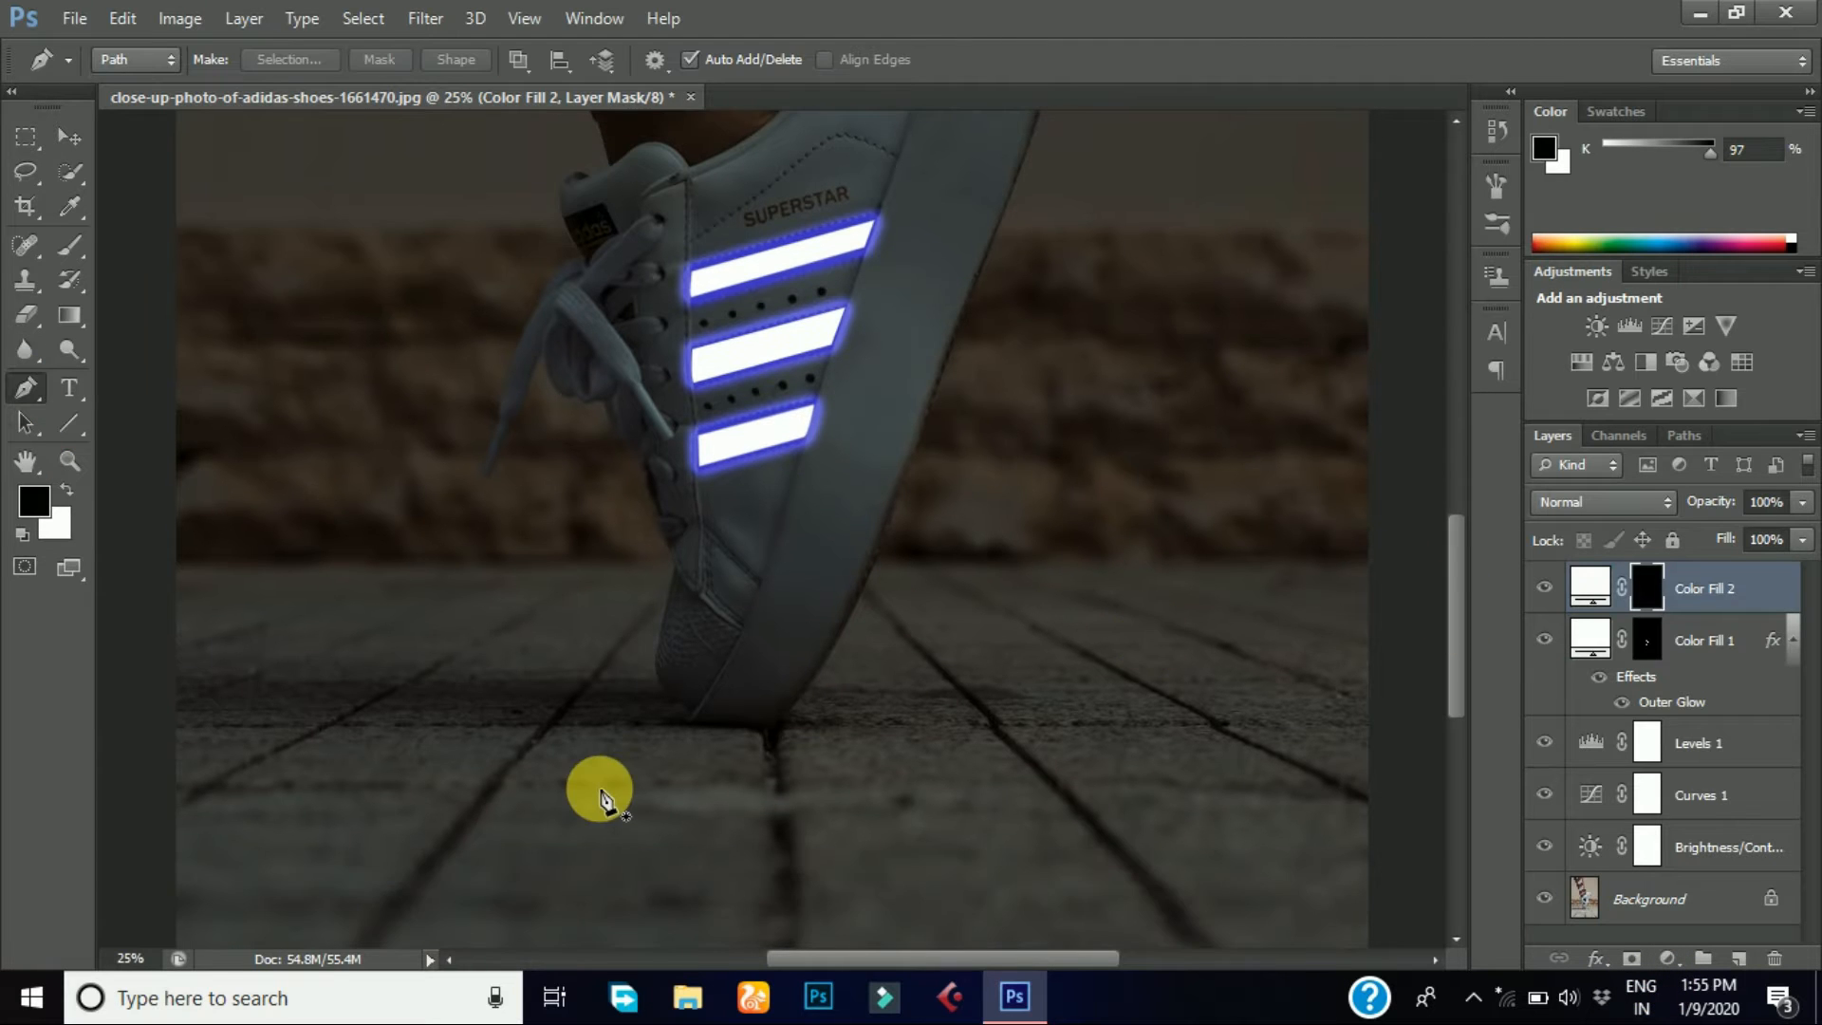
{"action": "key", "text": "ctrl+plus"}
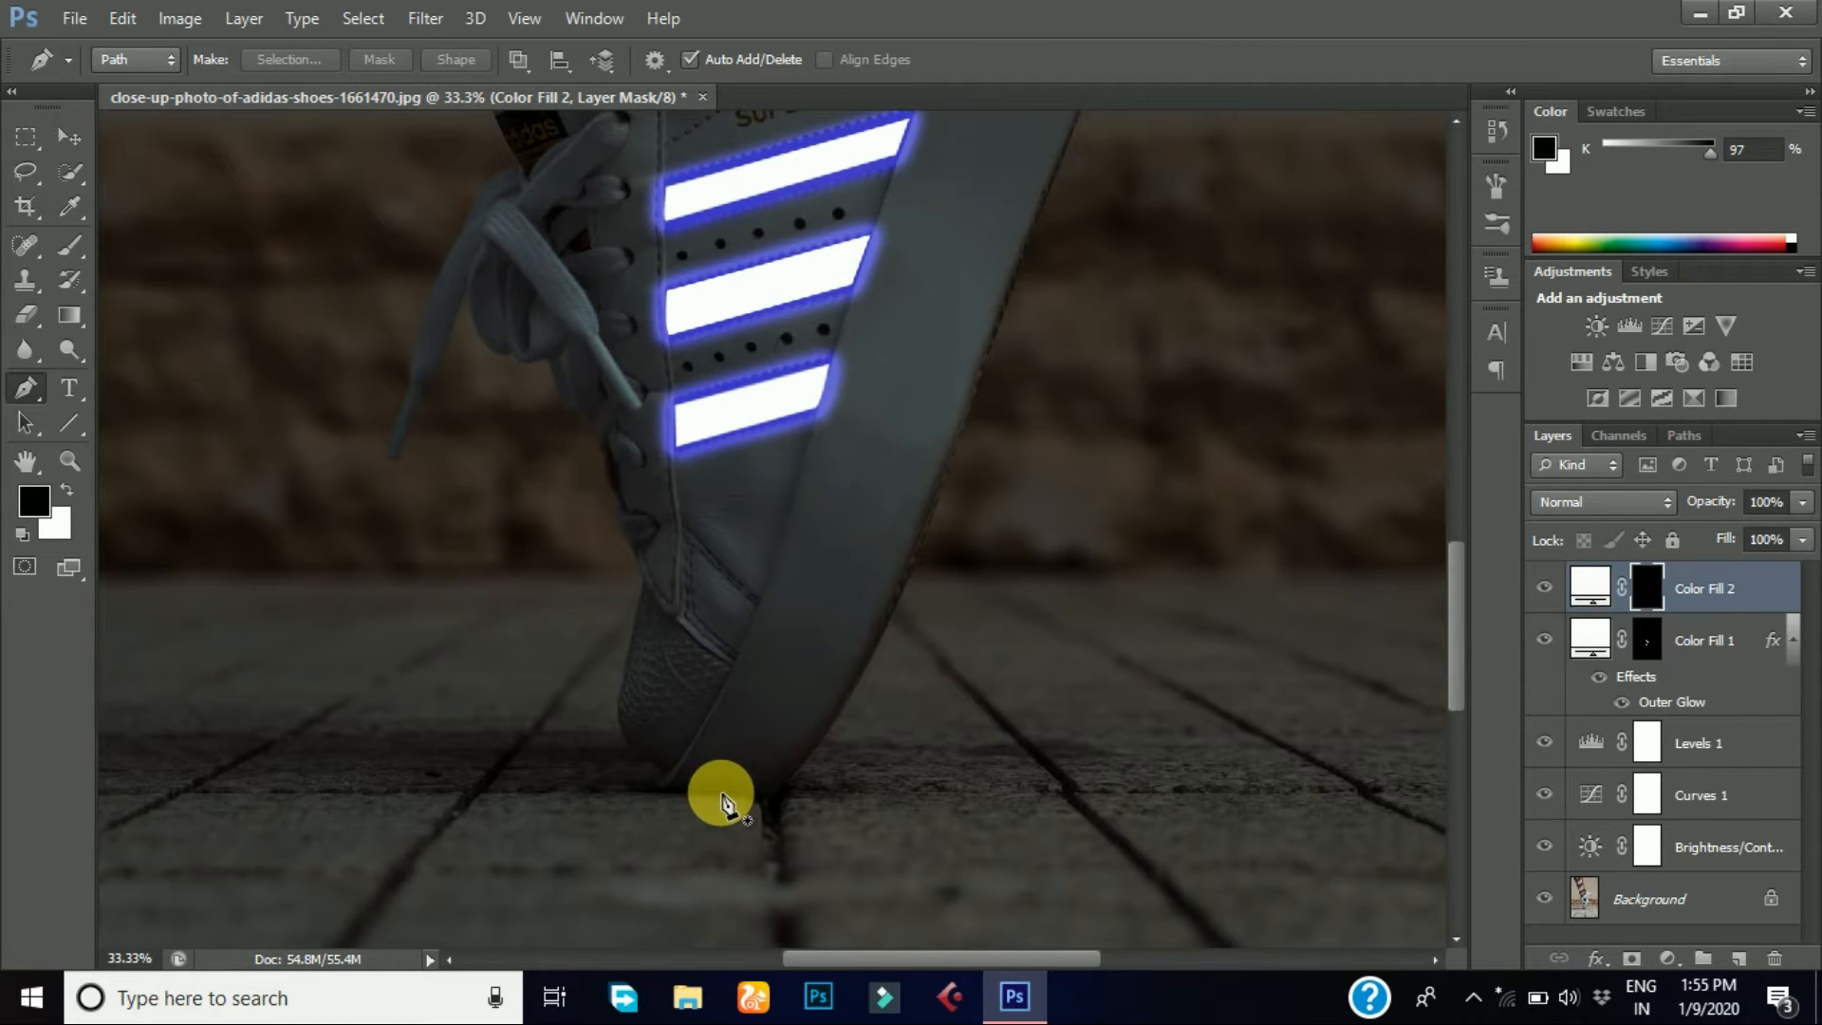
{"action": "left_click", "coordinate": [718, 795]}
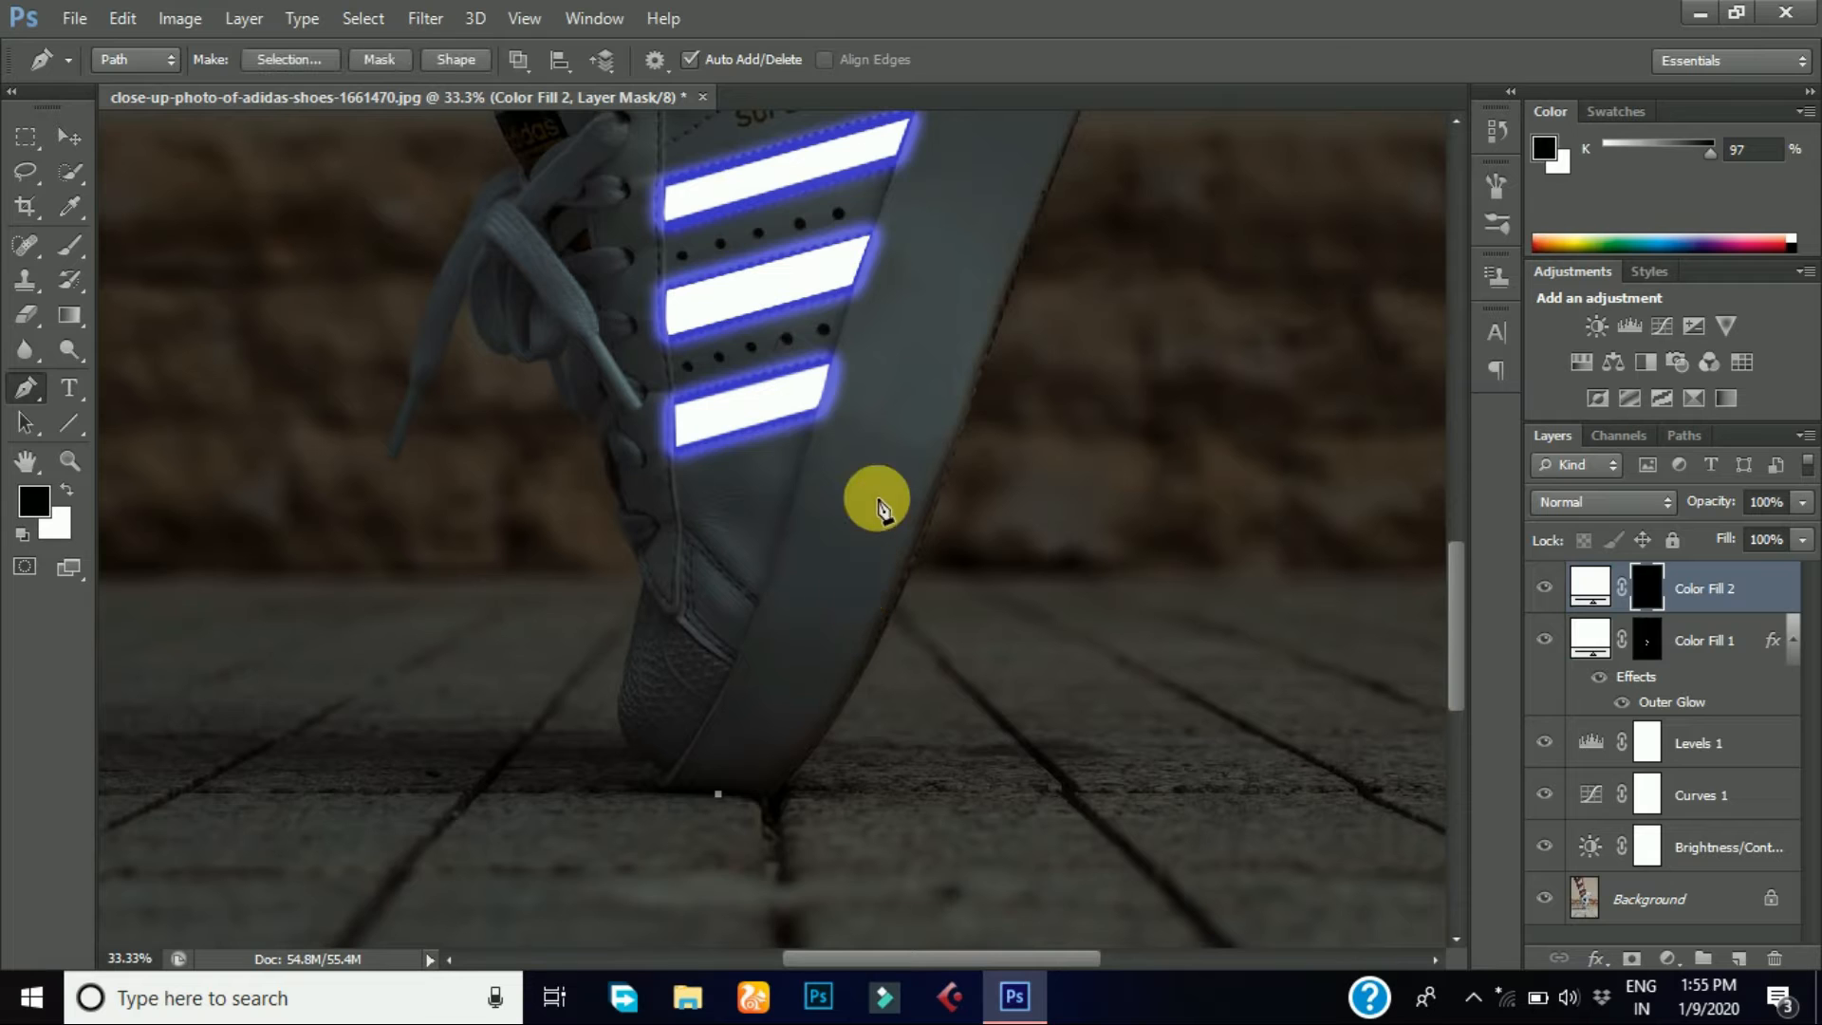
{"action": "left_click_drag", "start_coordinate": [921, 380], "coordinate": [976, 228]}
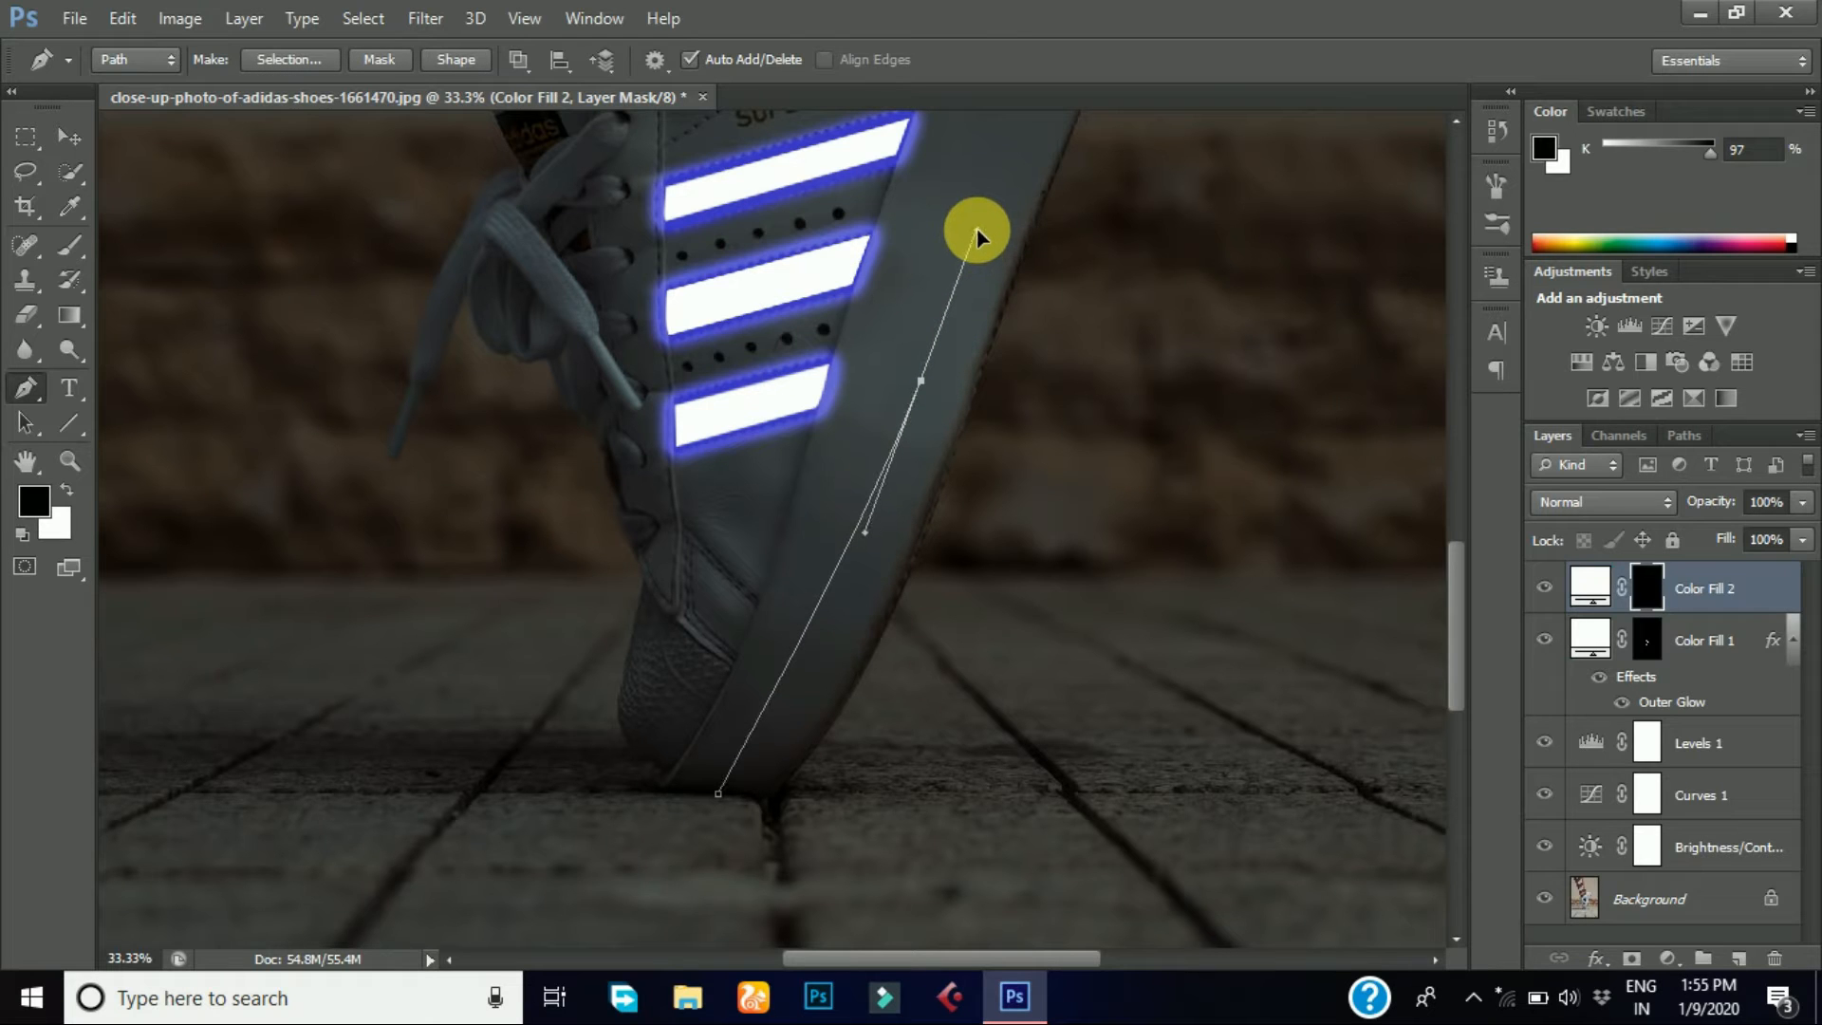
{"action": "left_click", "coordinate": [1499, 125]}
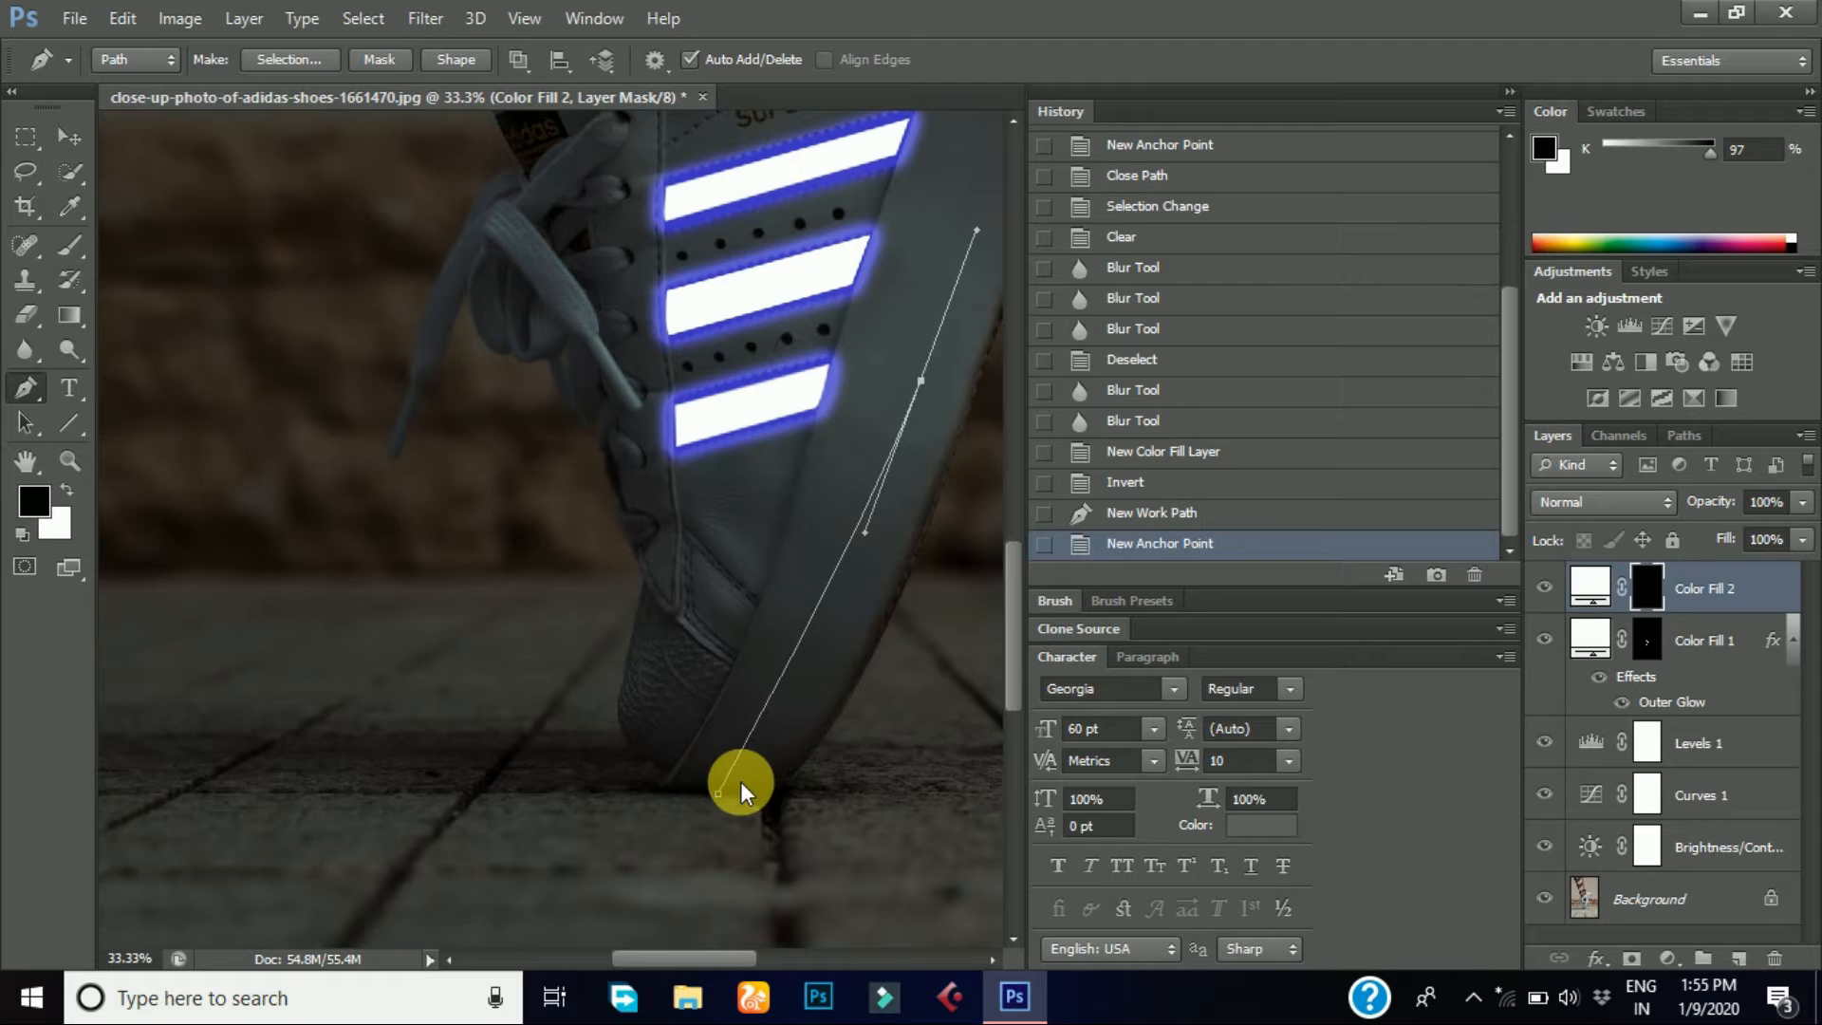
{"action": "left_click", "coordinate": [1224, 511]}
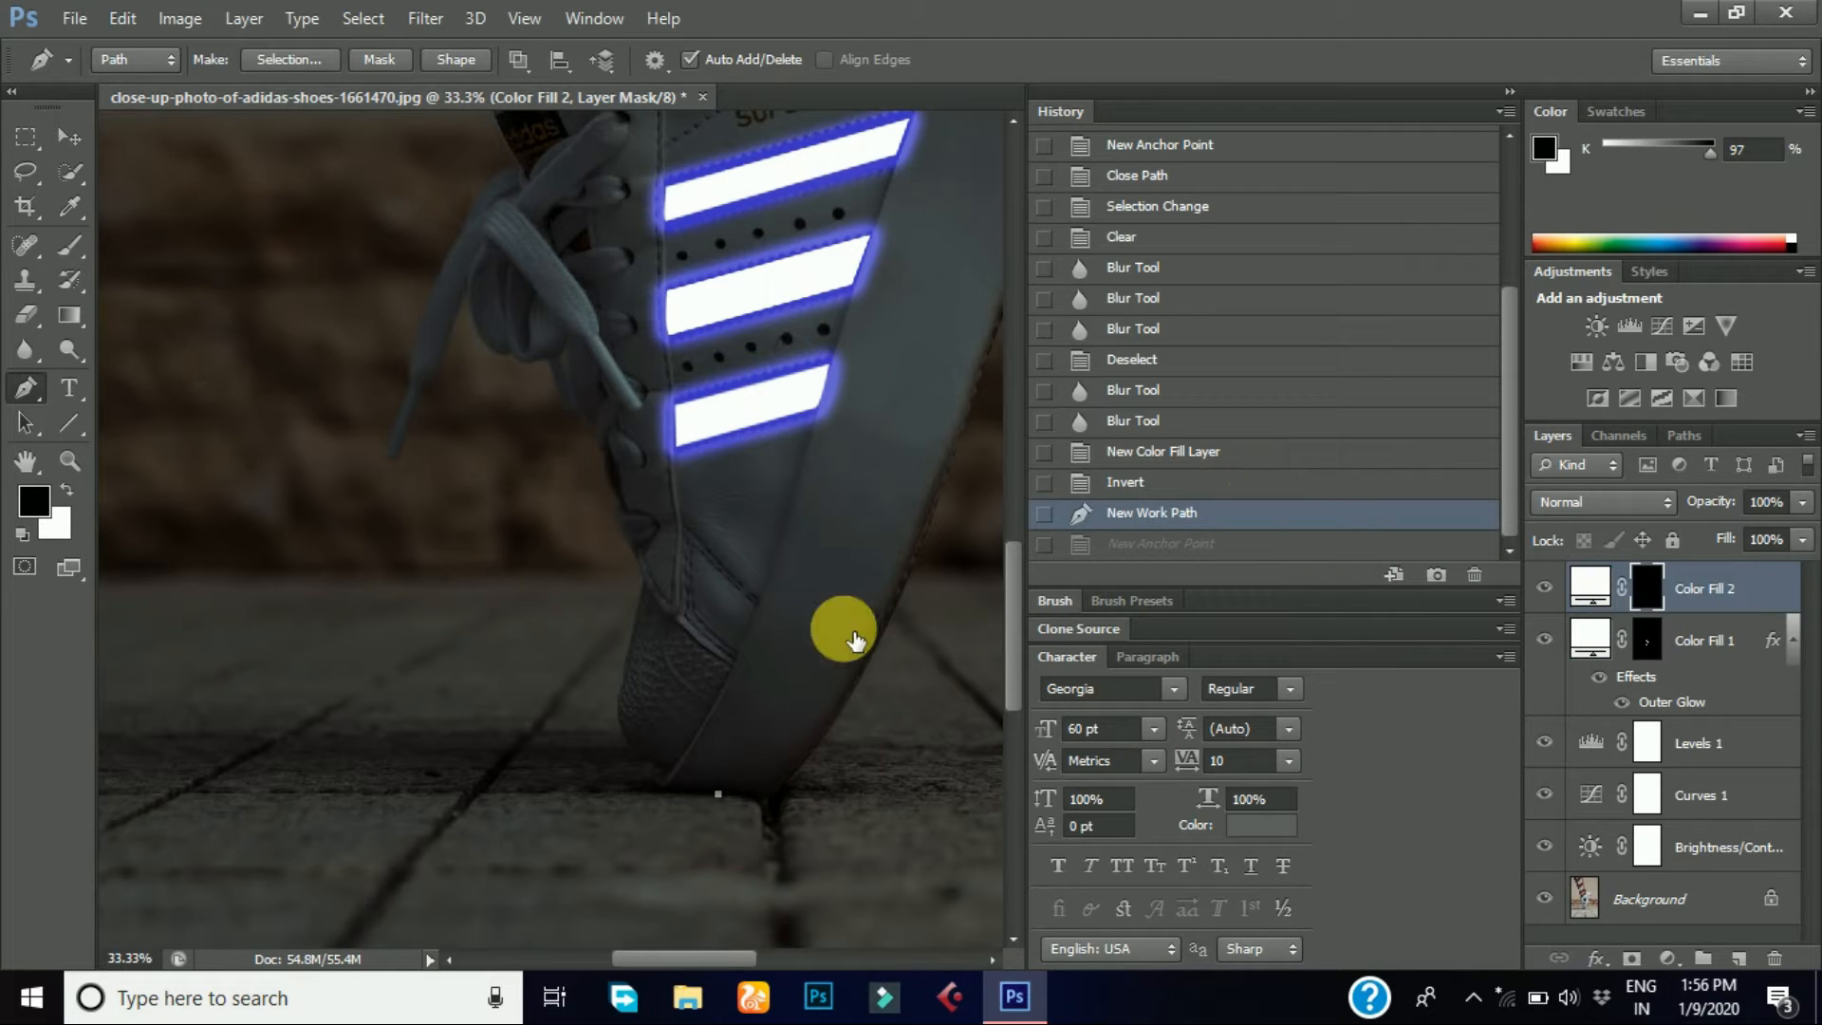
{"action": "key", "text": "ctrl+alt+z"}
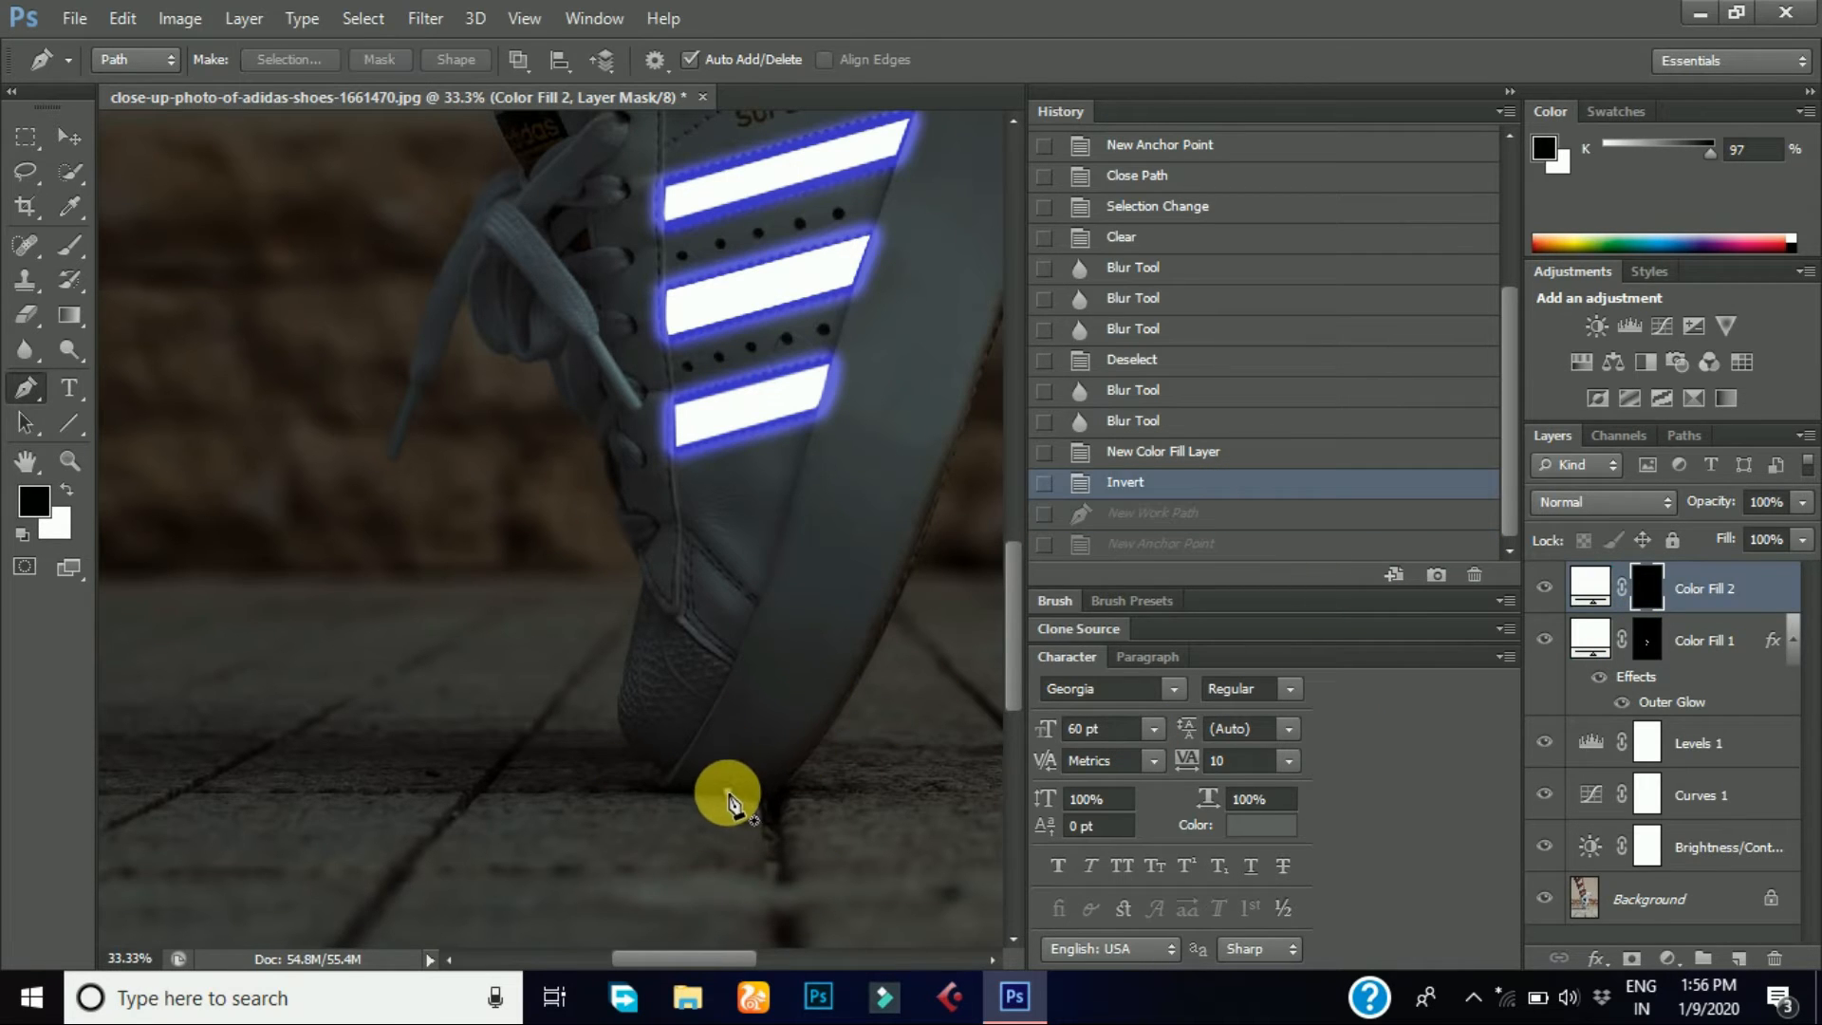
- Draw a curved Pen path from the toe up along the middle of the sole to the heel
{"action": "left_click_drag", "start_coordinate": [726, 790], "coordinate": [878, 517]}
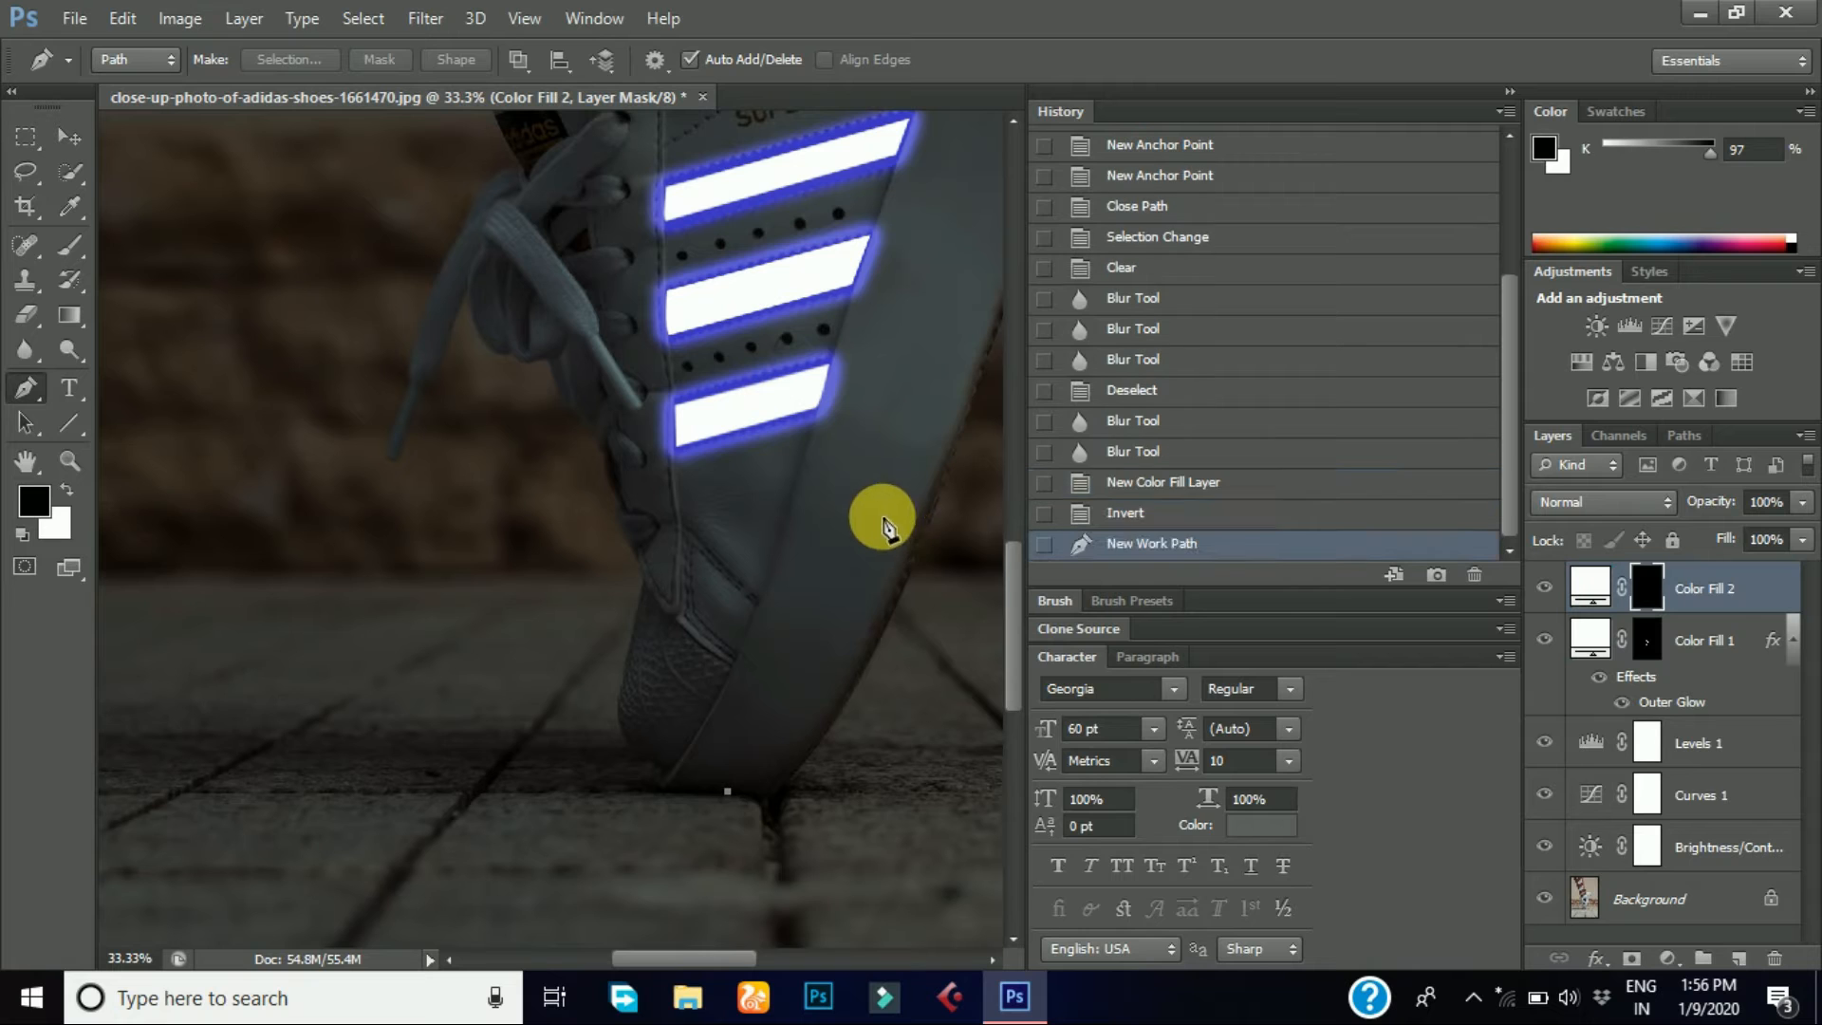
{"action": "left_click", "coordinate": [947, 346]}
{"action": "left_click", "coordinate": [1509, 91]}
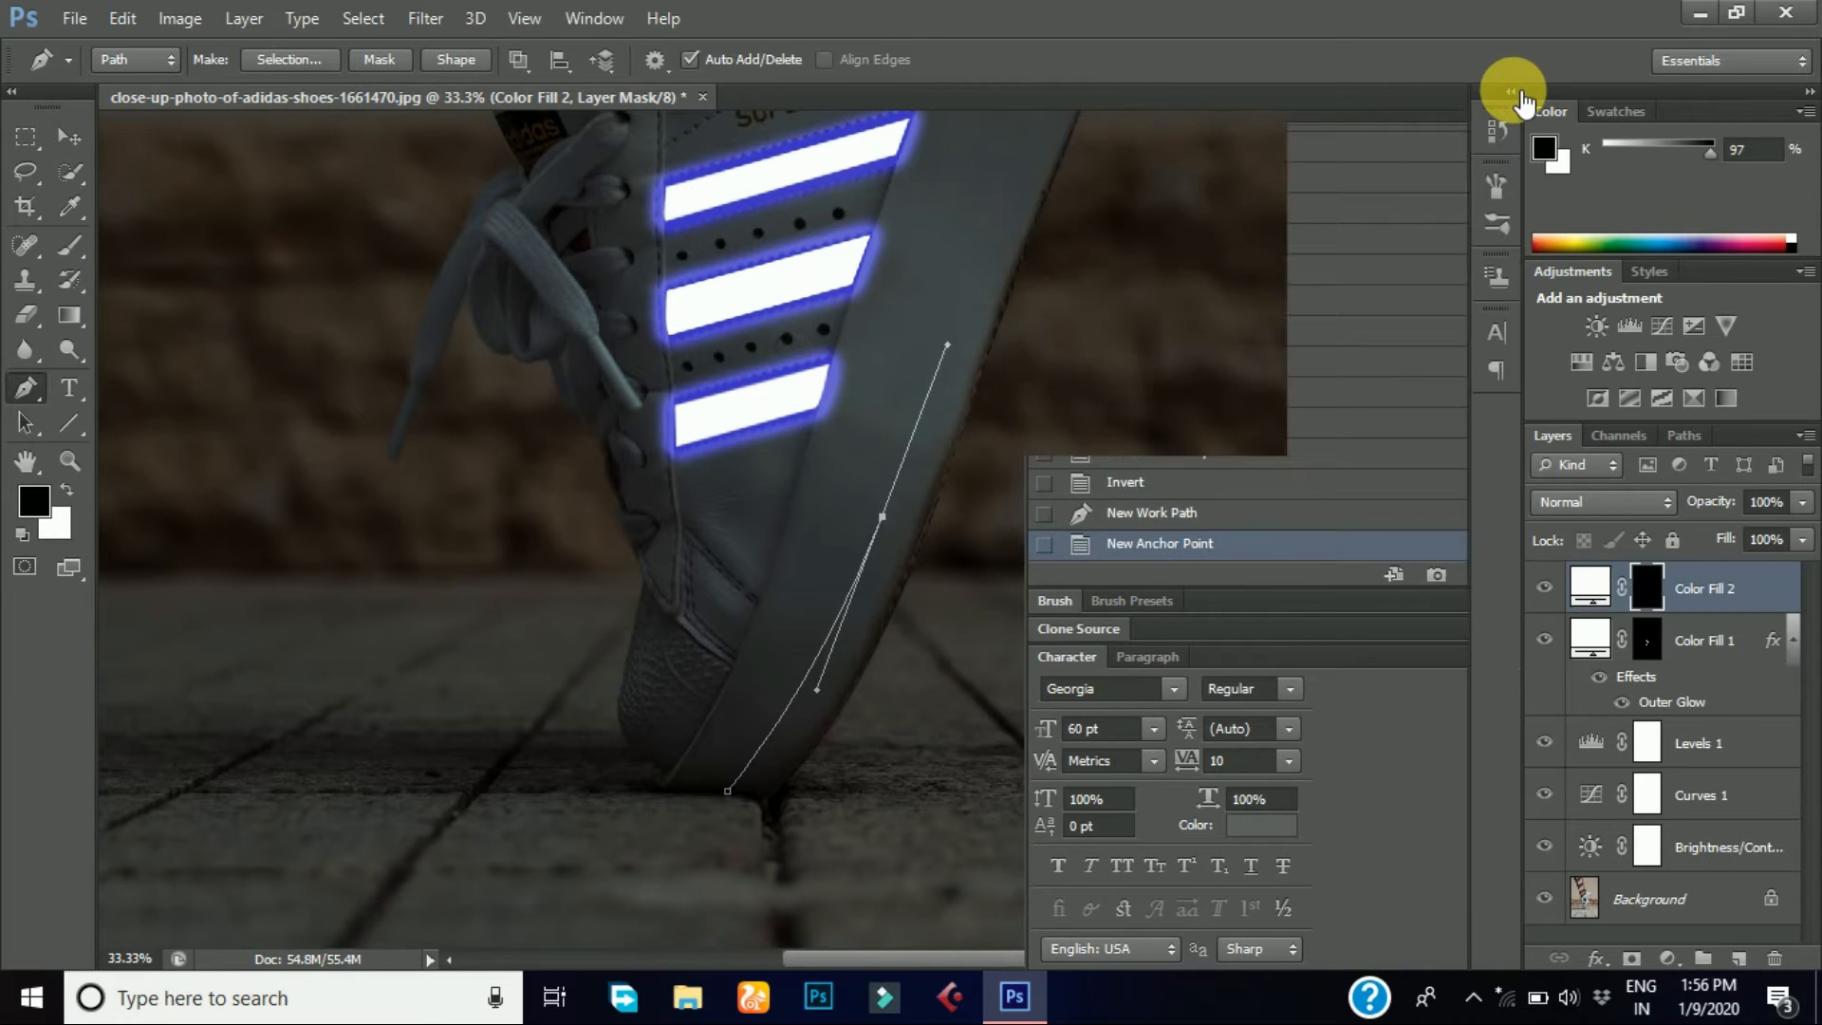
{"action": "left_click_drag", "start_coordinate": [1453, 573], "coordinate": [1453, 521]}
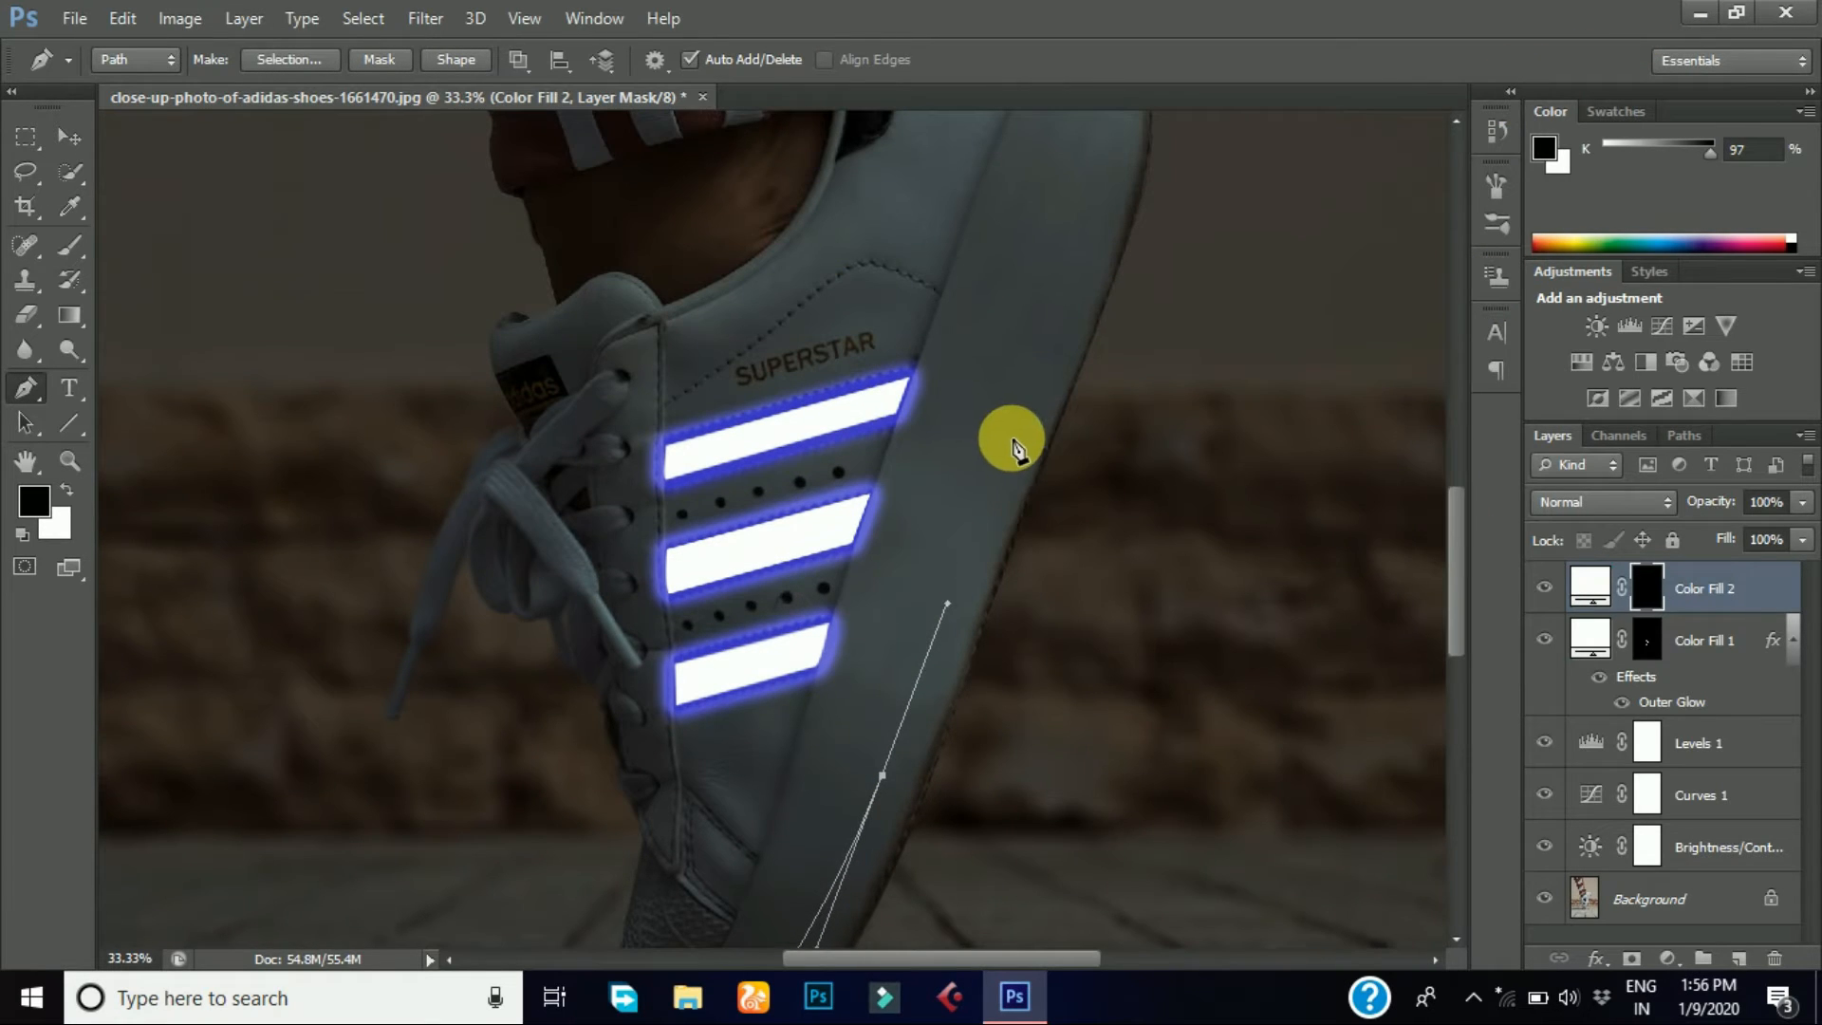
{"action": "left_click", "coordinate": [1030, 394]}
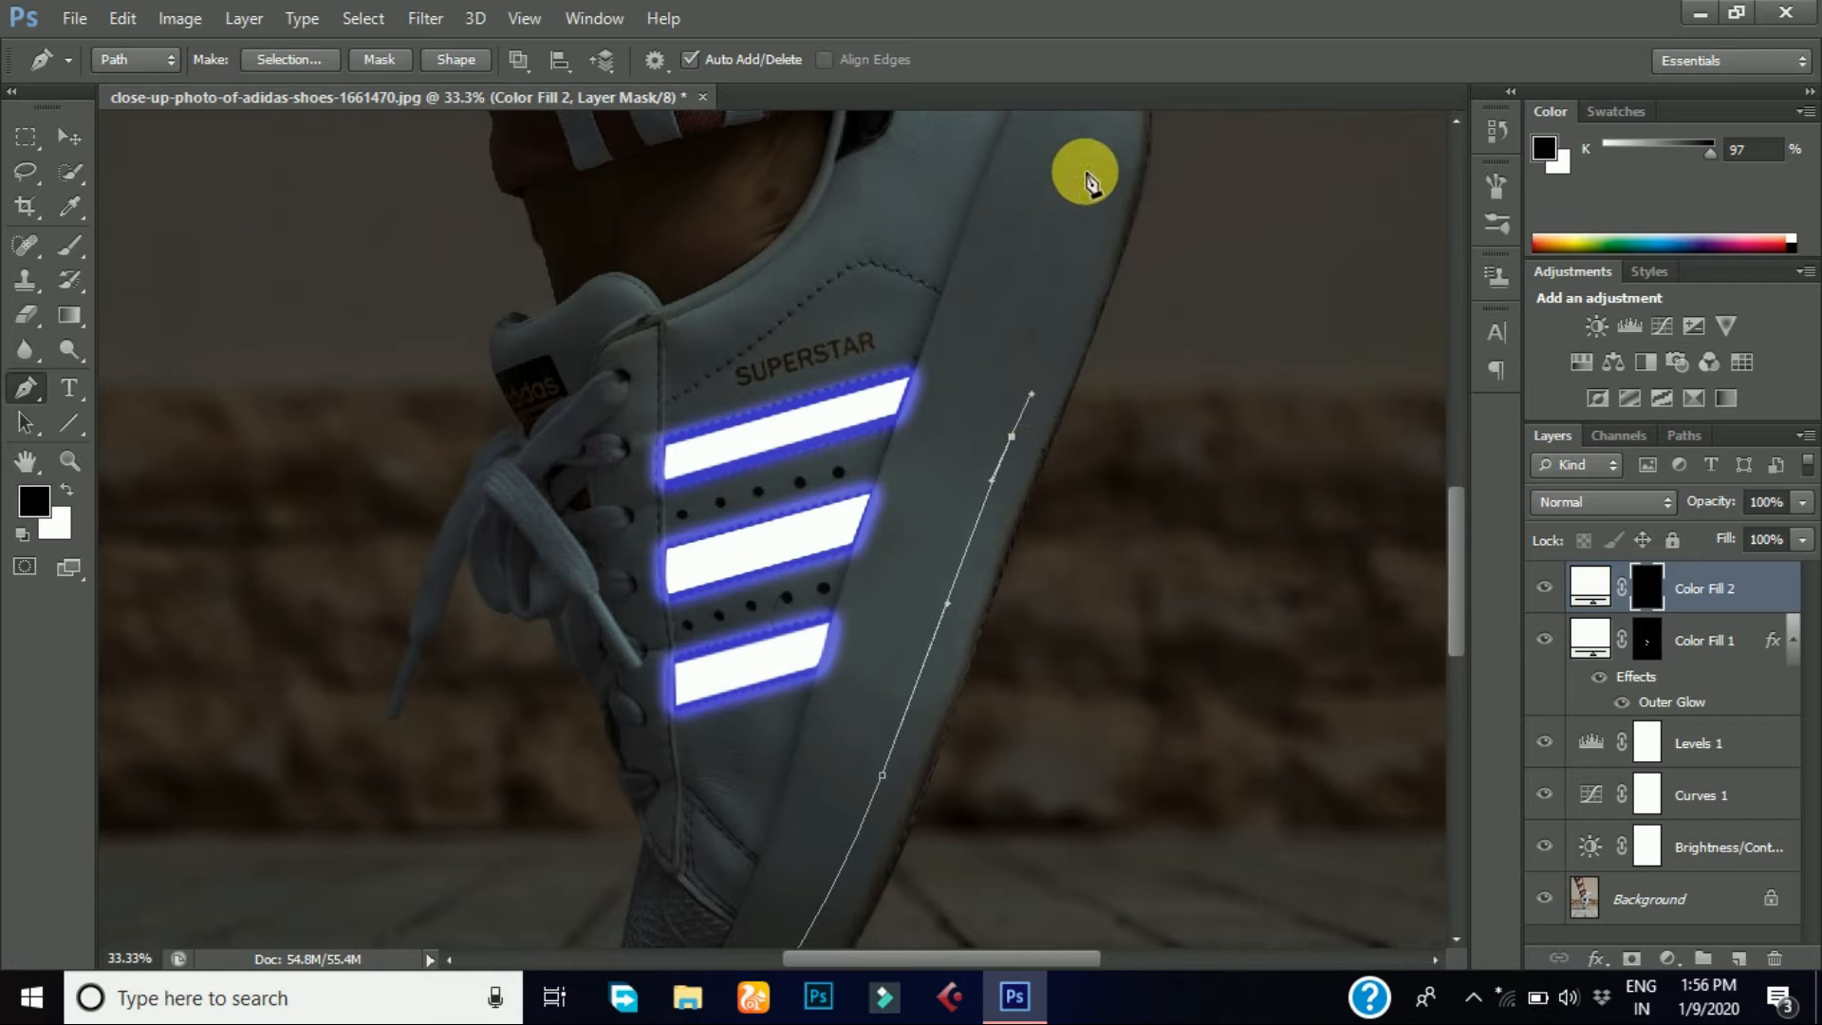
{"action": "left_click_drag", "start_coordinate": [1453, 531], "coordinate": [1455, 473]}
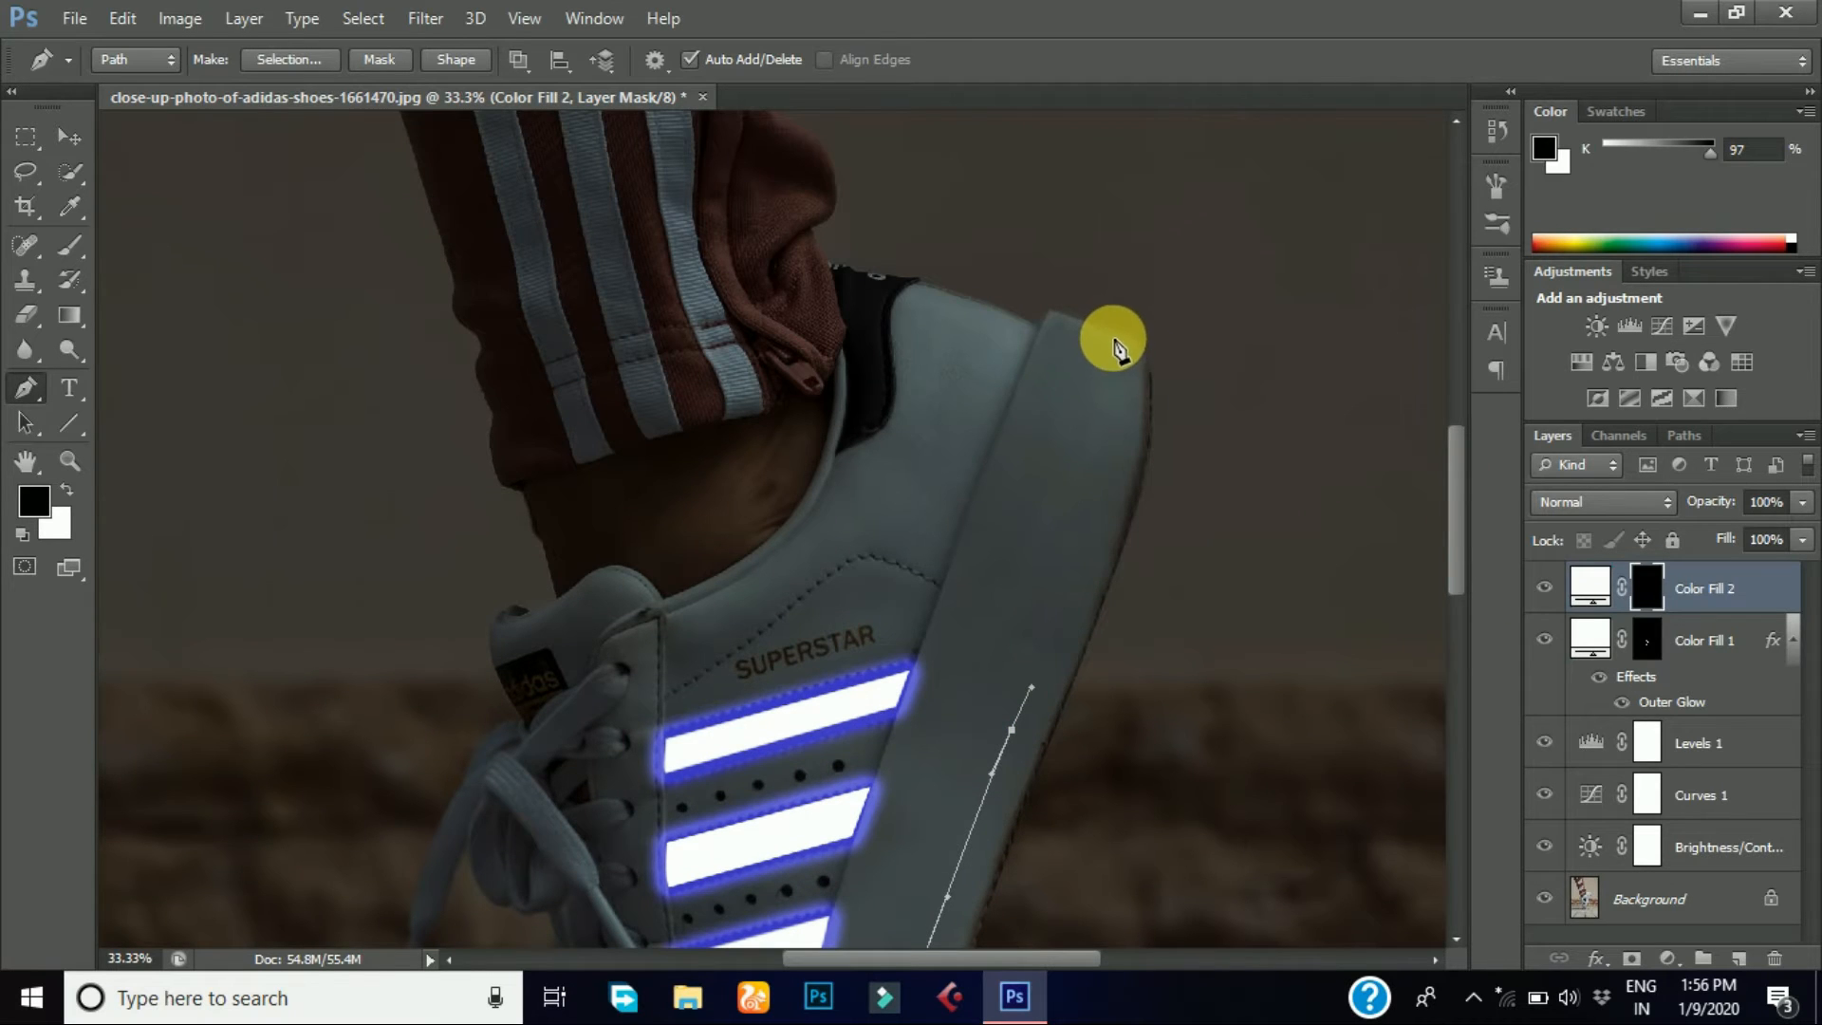
{"action": "left_click_drag", "start_coordinate": [1106, 313], "coordinate": [1135, 345]}
- Continue the path around the heel and down the sole's outer edge, closing it at the toe
{"action": "left_click", "coordinate": [1135, 344]}
{"action": "left_click_drag", "start_coordinate": [1139, 457], "coordinate": [1125, 511]}
{"action": "left_click_drag", "start_coordinate": [1079, 655], "coordinate": [1073, 665]}
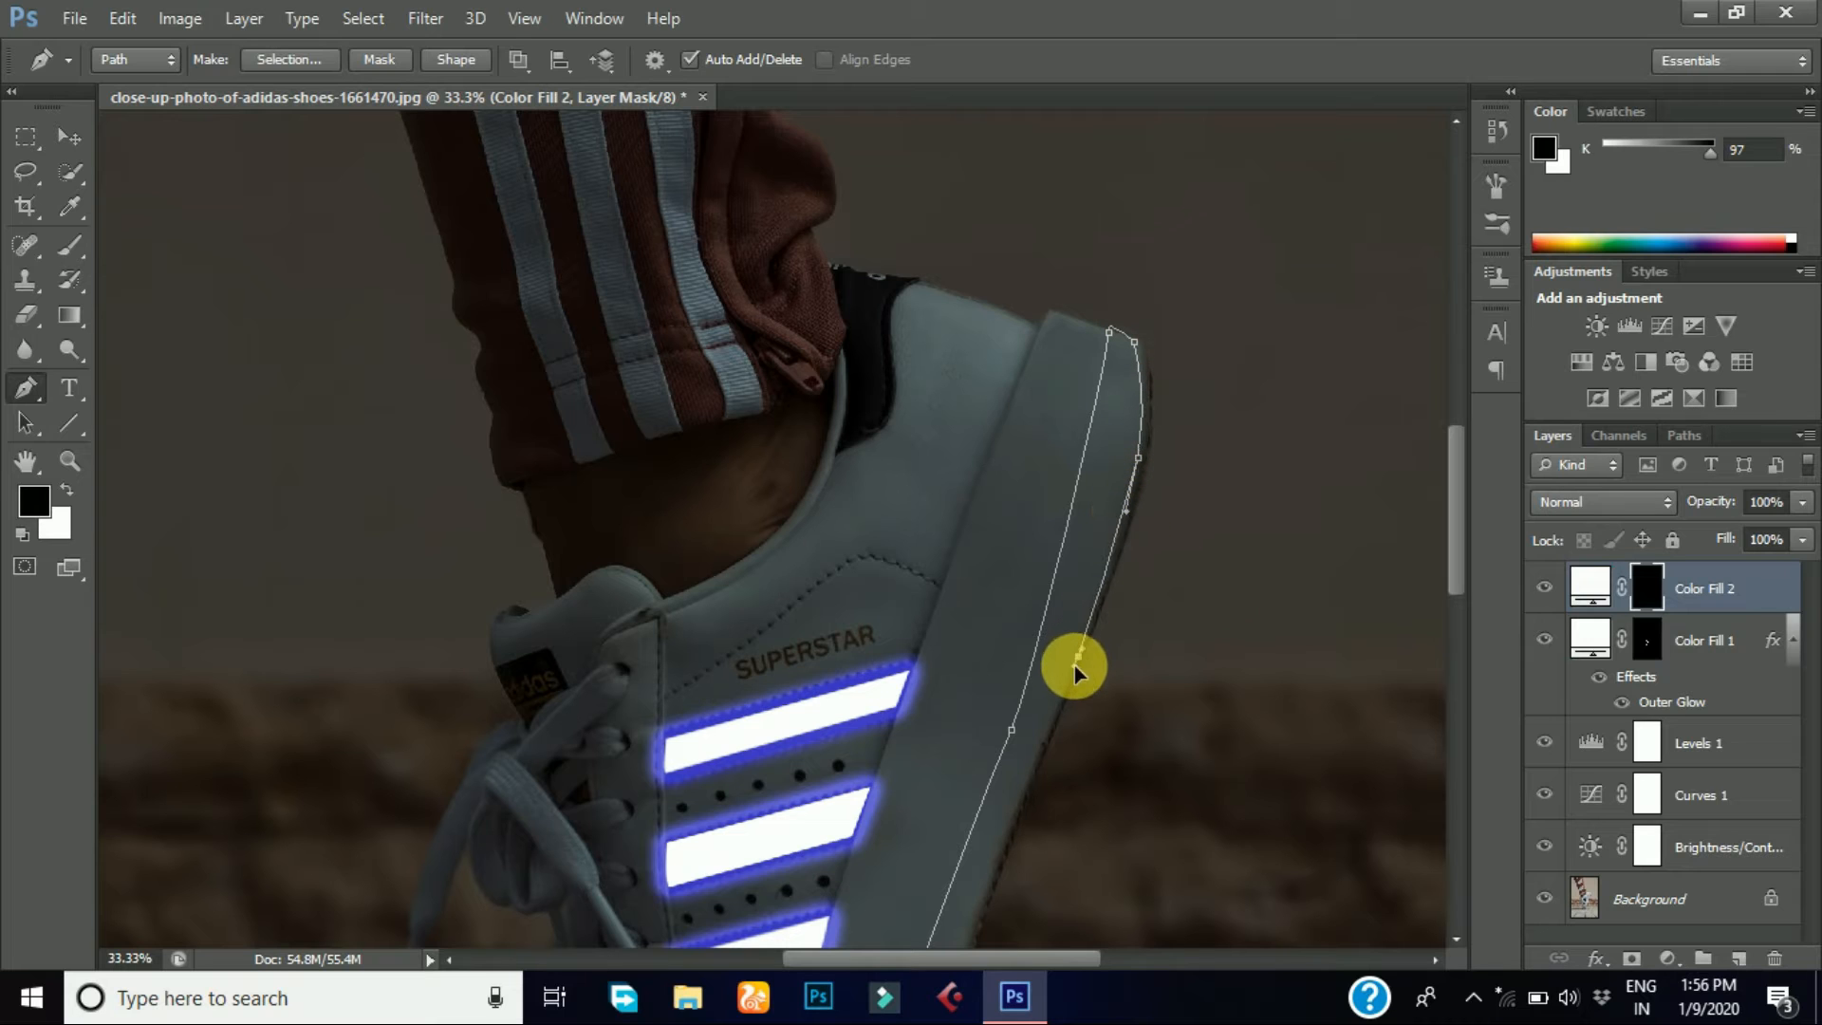
{"action": "left_click_drag", "start_coordinate": [1025, 784], "coordinate": [1017, 807]}
{"action": "left_click_drag", "start_coordinate": [990, 890], "coordinate": [980, 914]}
{"action": "left_click_drag", "start_coordinate": [1453, 555], "coordinate": [1453, 611]}
{"action": "left_click_drag", "start_coordinate": [965, 693], "coordinate": [959, 715]}
{"action": "left_click_drag", "start_coordinate": [883, 800], "coordinate": [891, 878]}
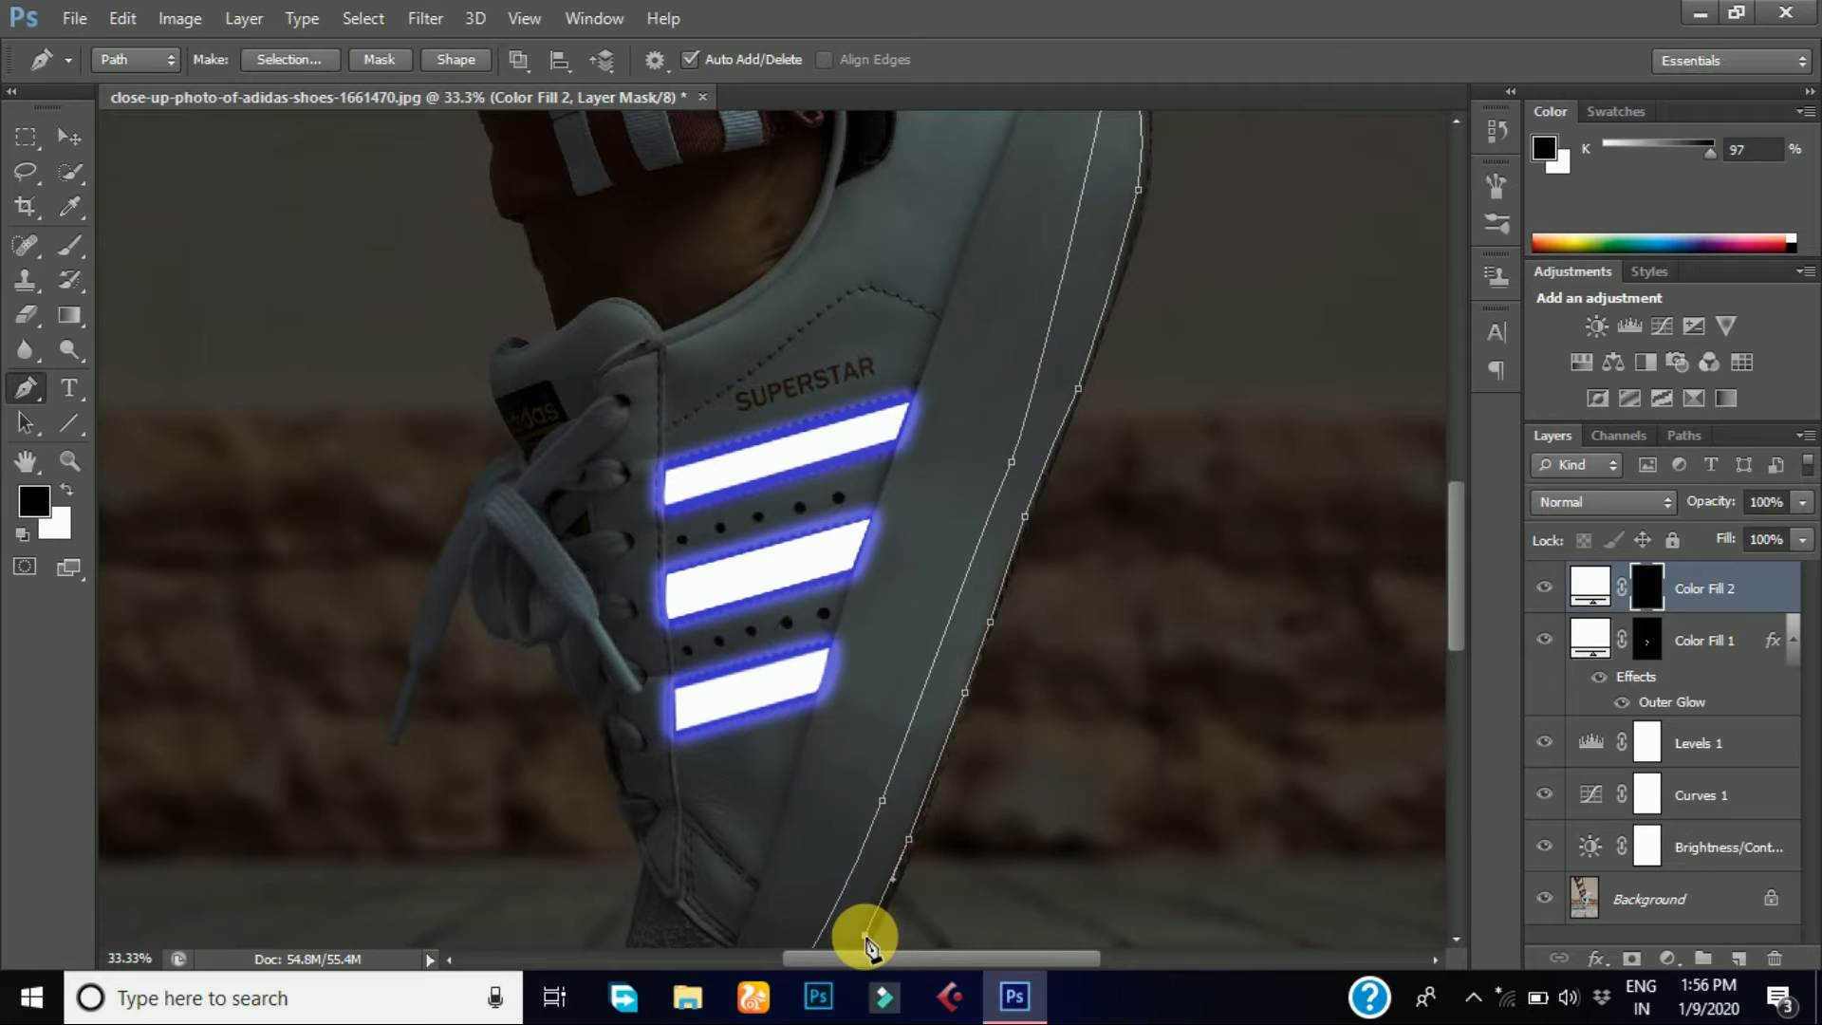
{"action": "left_click_drag", "start_coordinate": [1455, 516], "coordinate": [1455, 587]}
{"action": "left_click_drag", "start_coordinate": [727, 729], "coordinate": [765, 733]}
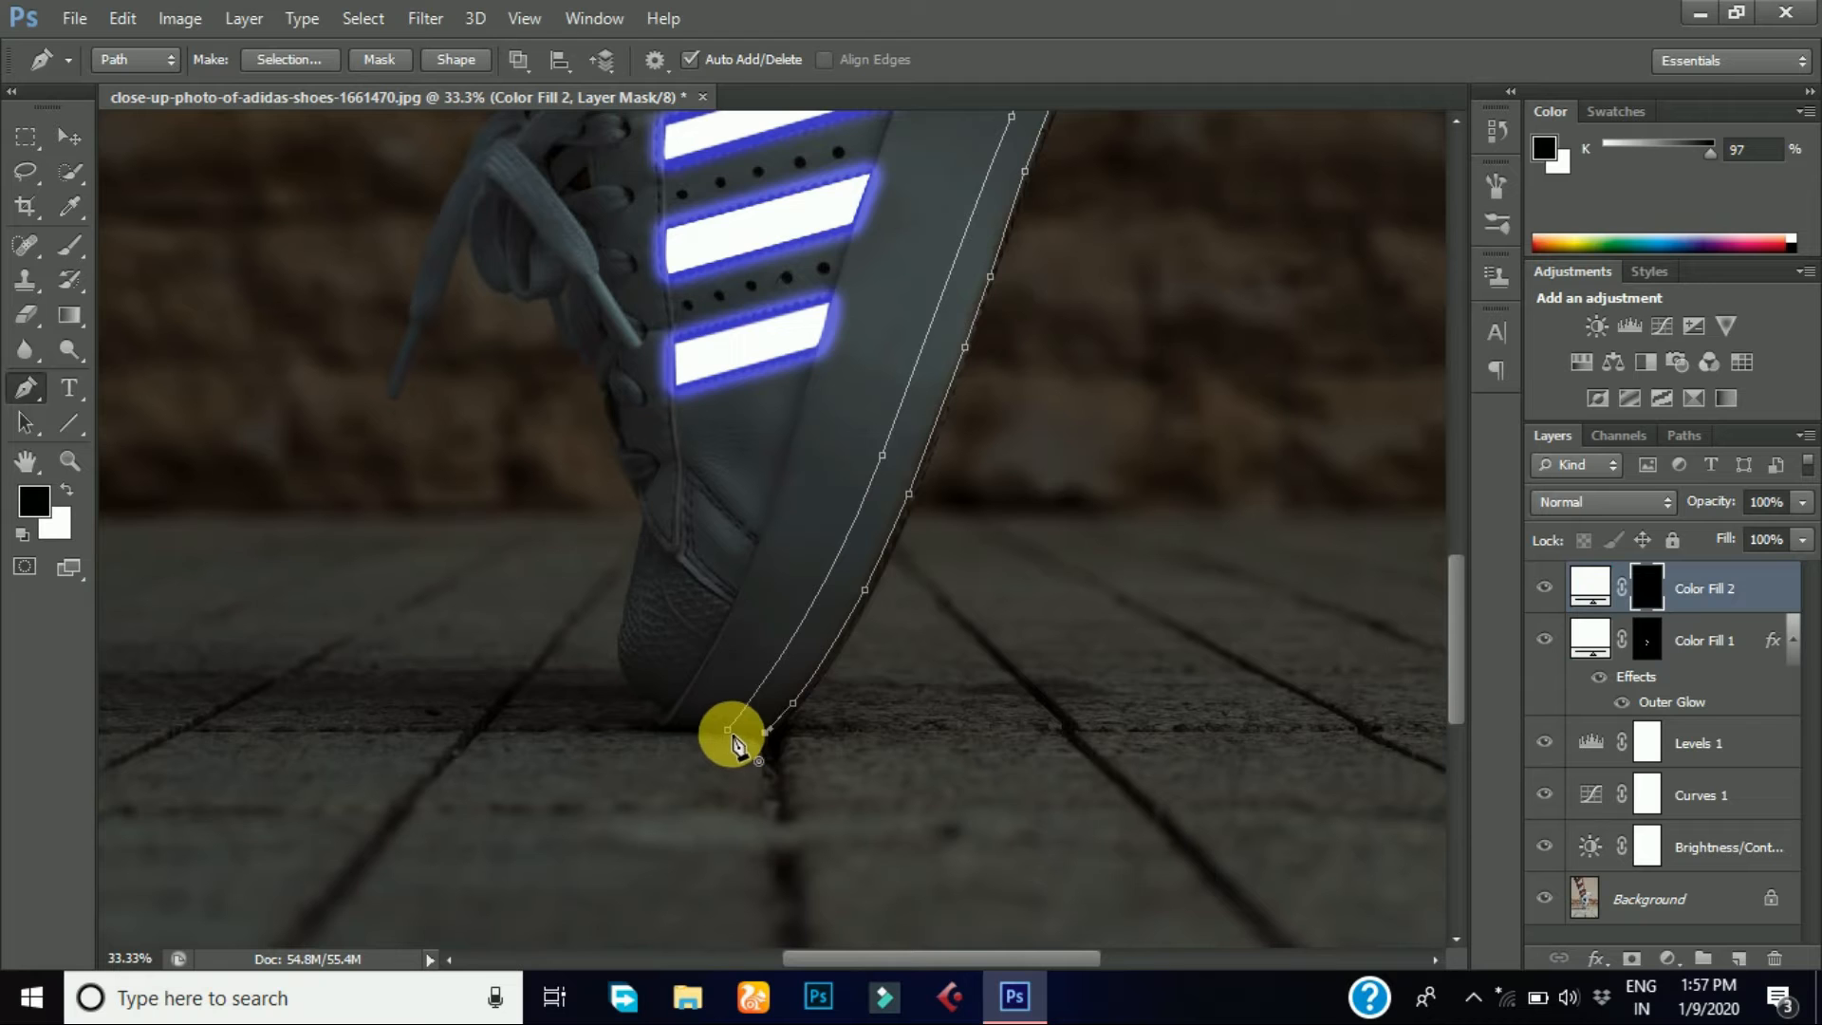
{"action": "left_click", "coordinate": [729, 733]}
- Convert the sole path to a selection, clear the second fill layer's mask inside it, and deselect
{"action": "left_click", "coordinate": [901, 196]}
{"action": "left_click", "coordinate": [1081, 291]}
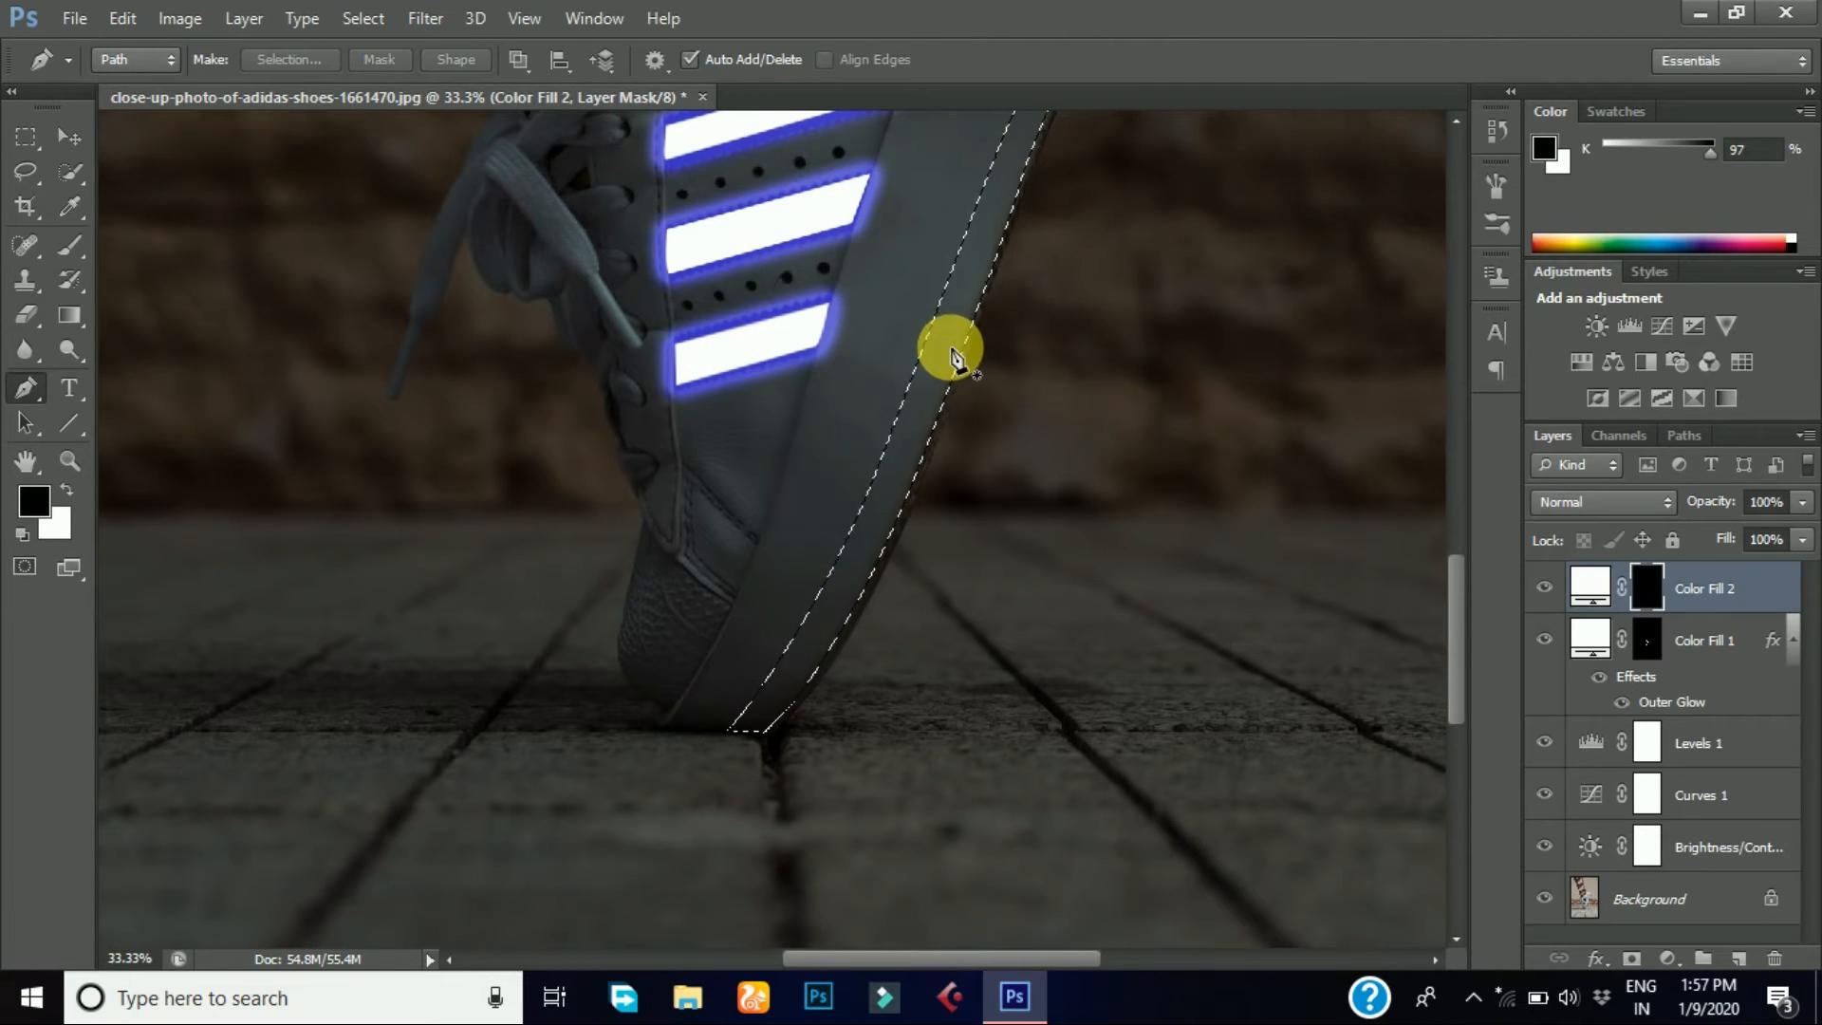
{"action": "key", "text": "ctrl+BackSpace"}
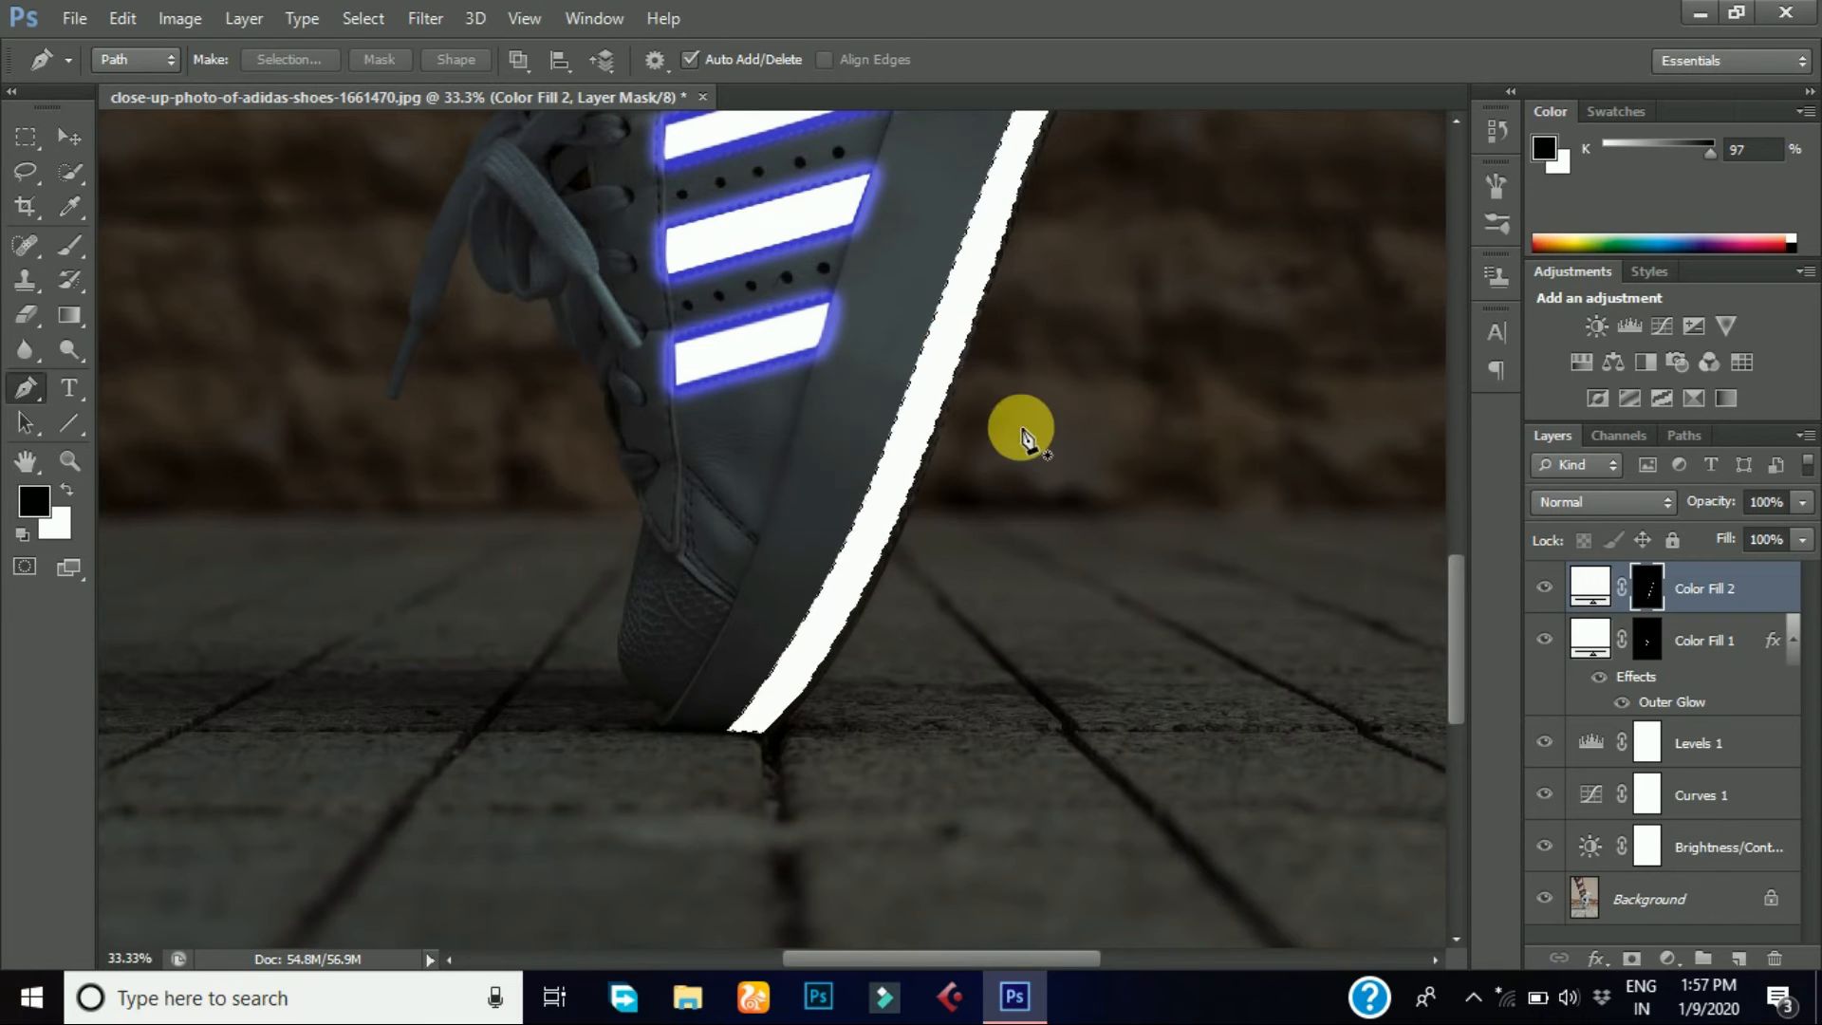
{"action": "key", "text": "ctrl+d"}
- Add an Outer Glow to the sole strip's fill layer and set the glow color to bright pink
{"action": "left_click", "coordinate": [1595, 955]}
{"action": "key", "text": "Escape"}
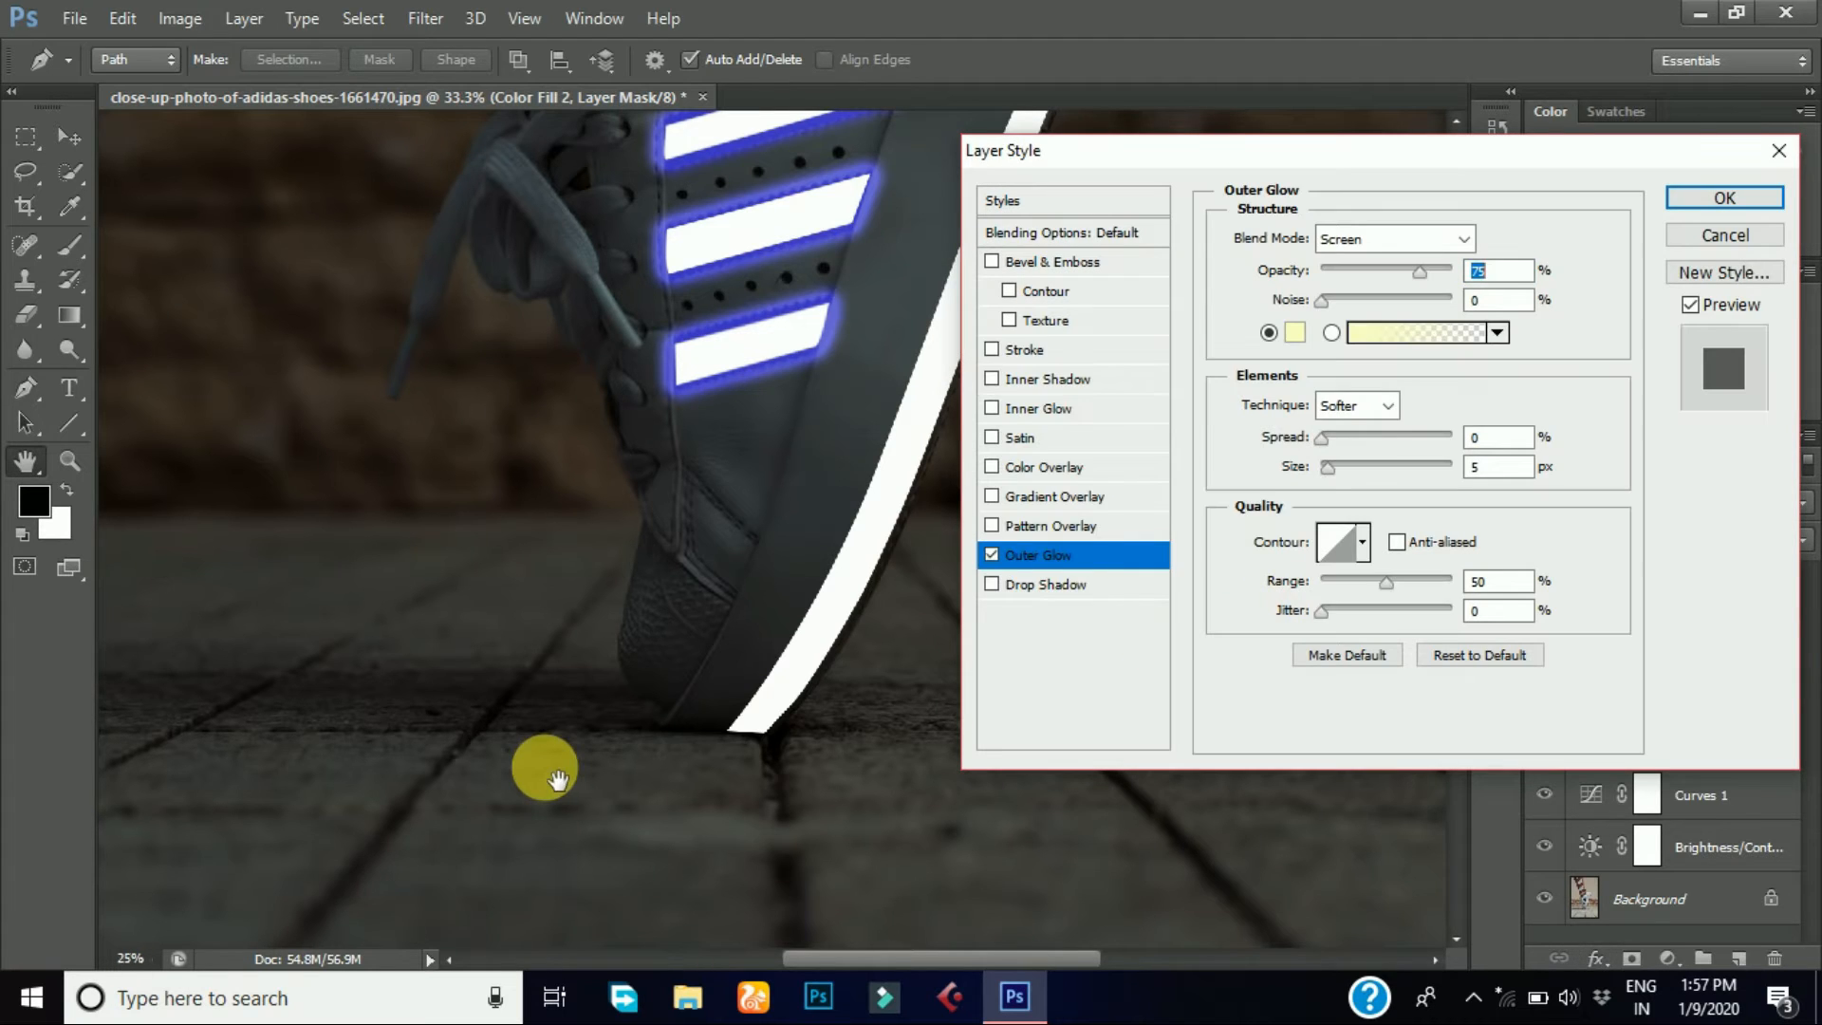
{"action": "left_click_drag", "start_coordinate": [939, 958], "coordinate": [975, 954]}
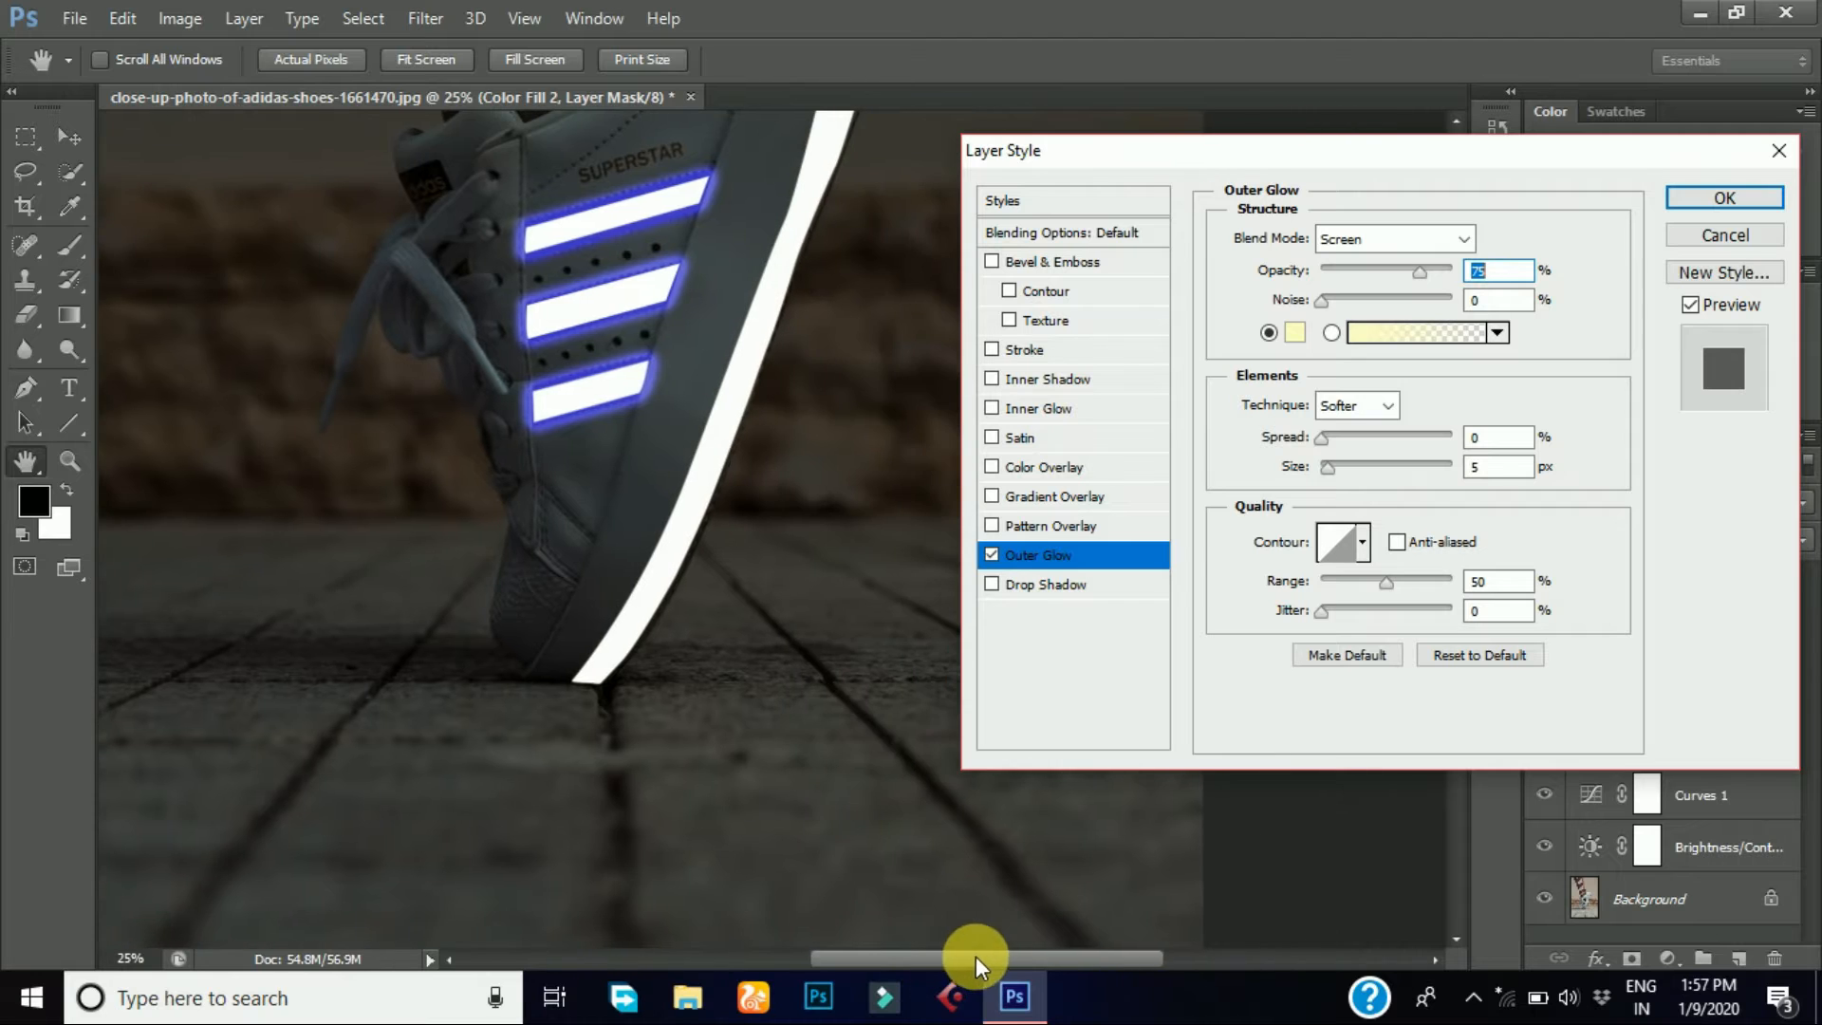
{"action": "key", "text": "ctrl+minus"}
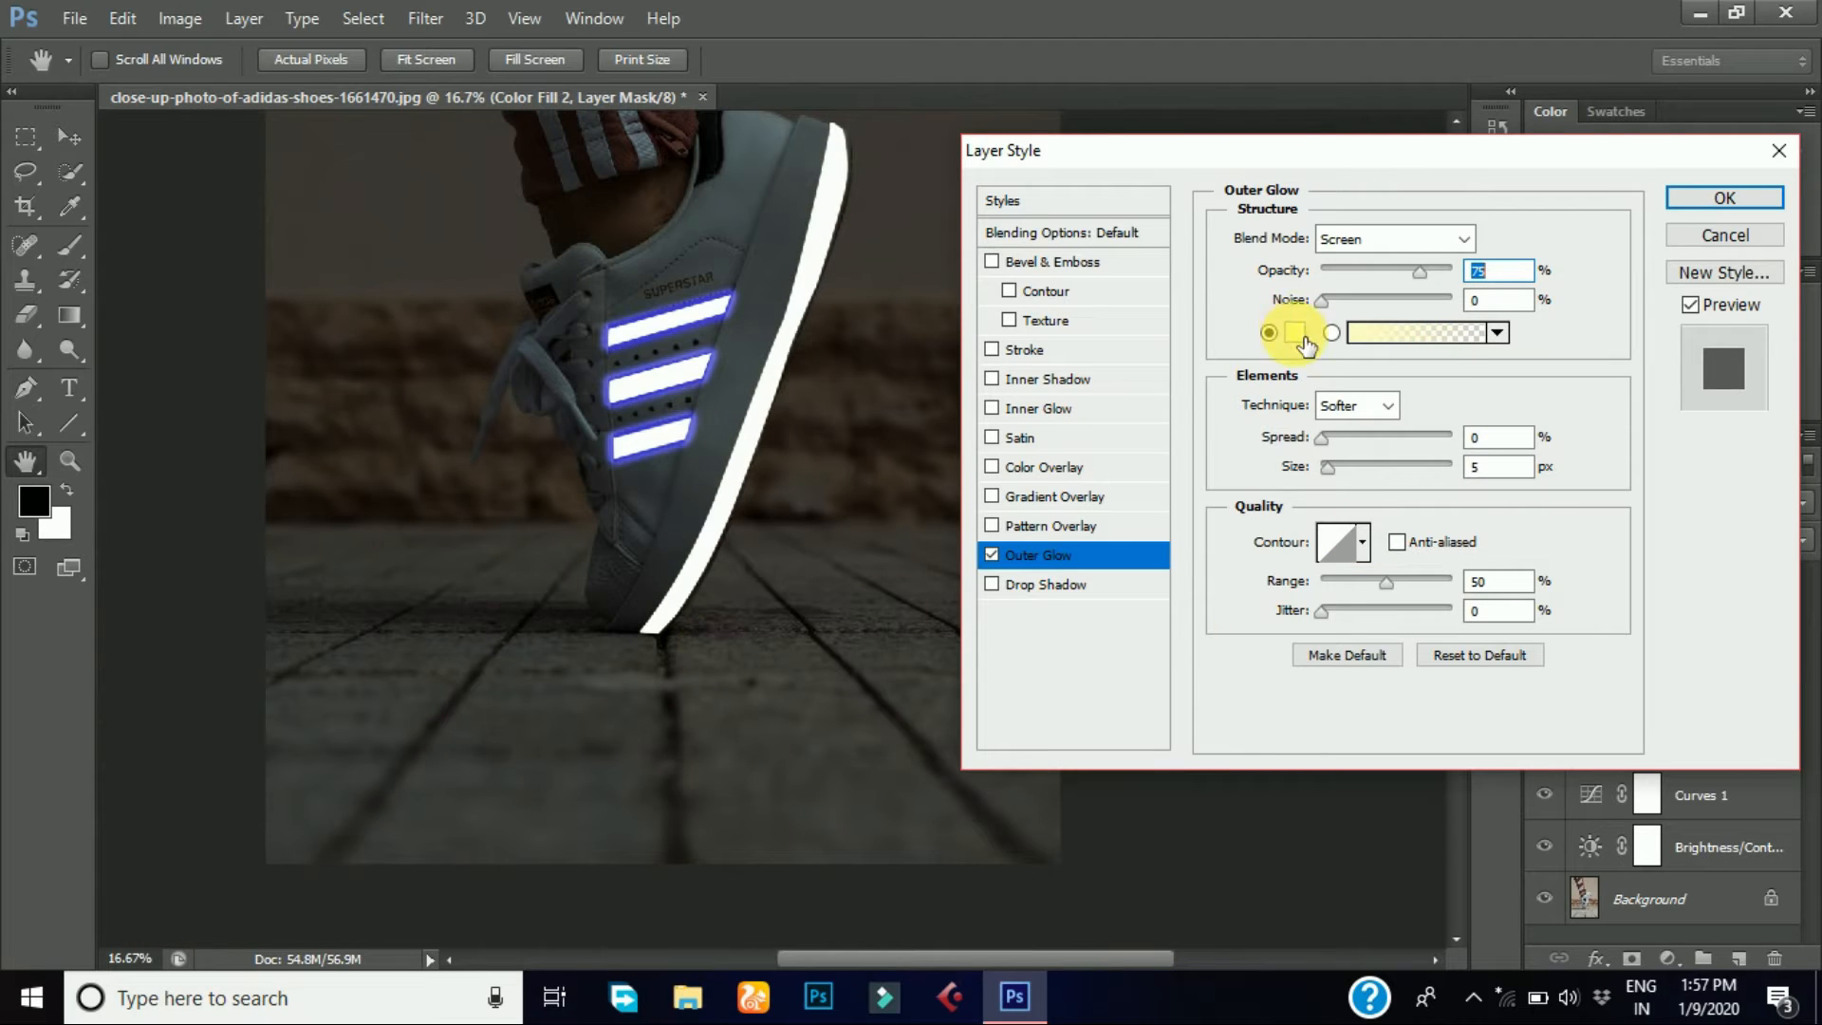
{"action": "left_click", "coordinate": [1294, 333]}
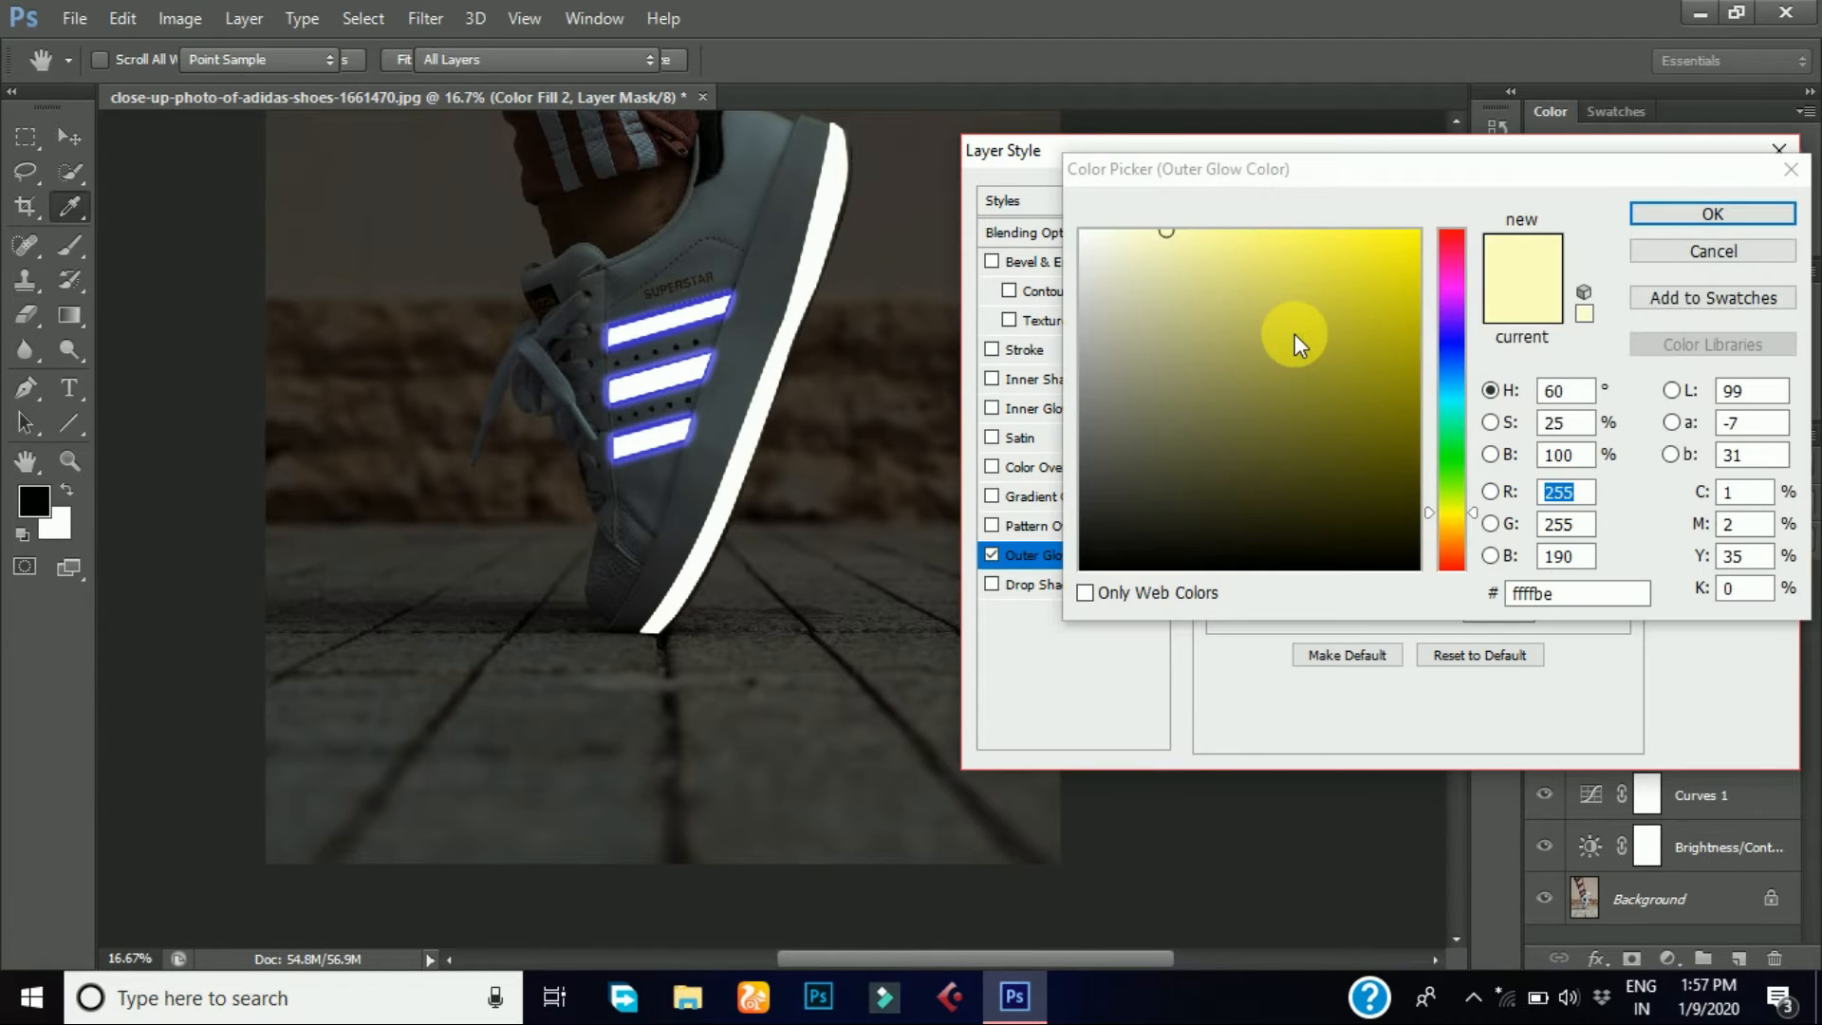
{"action": "left_click", "coordinate": [1447, 282]}
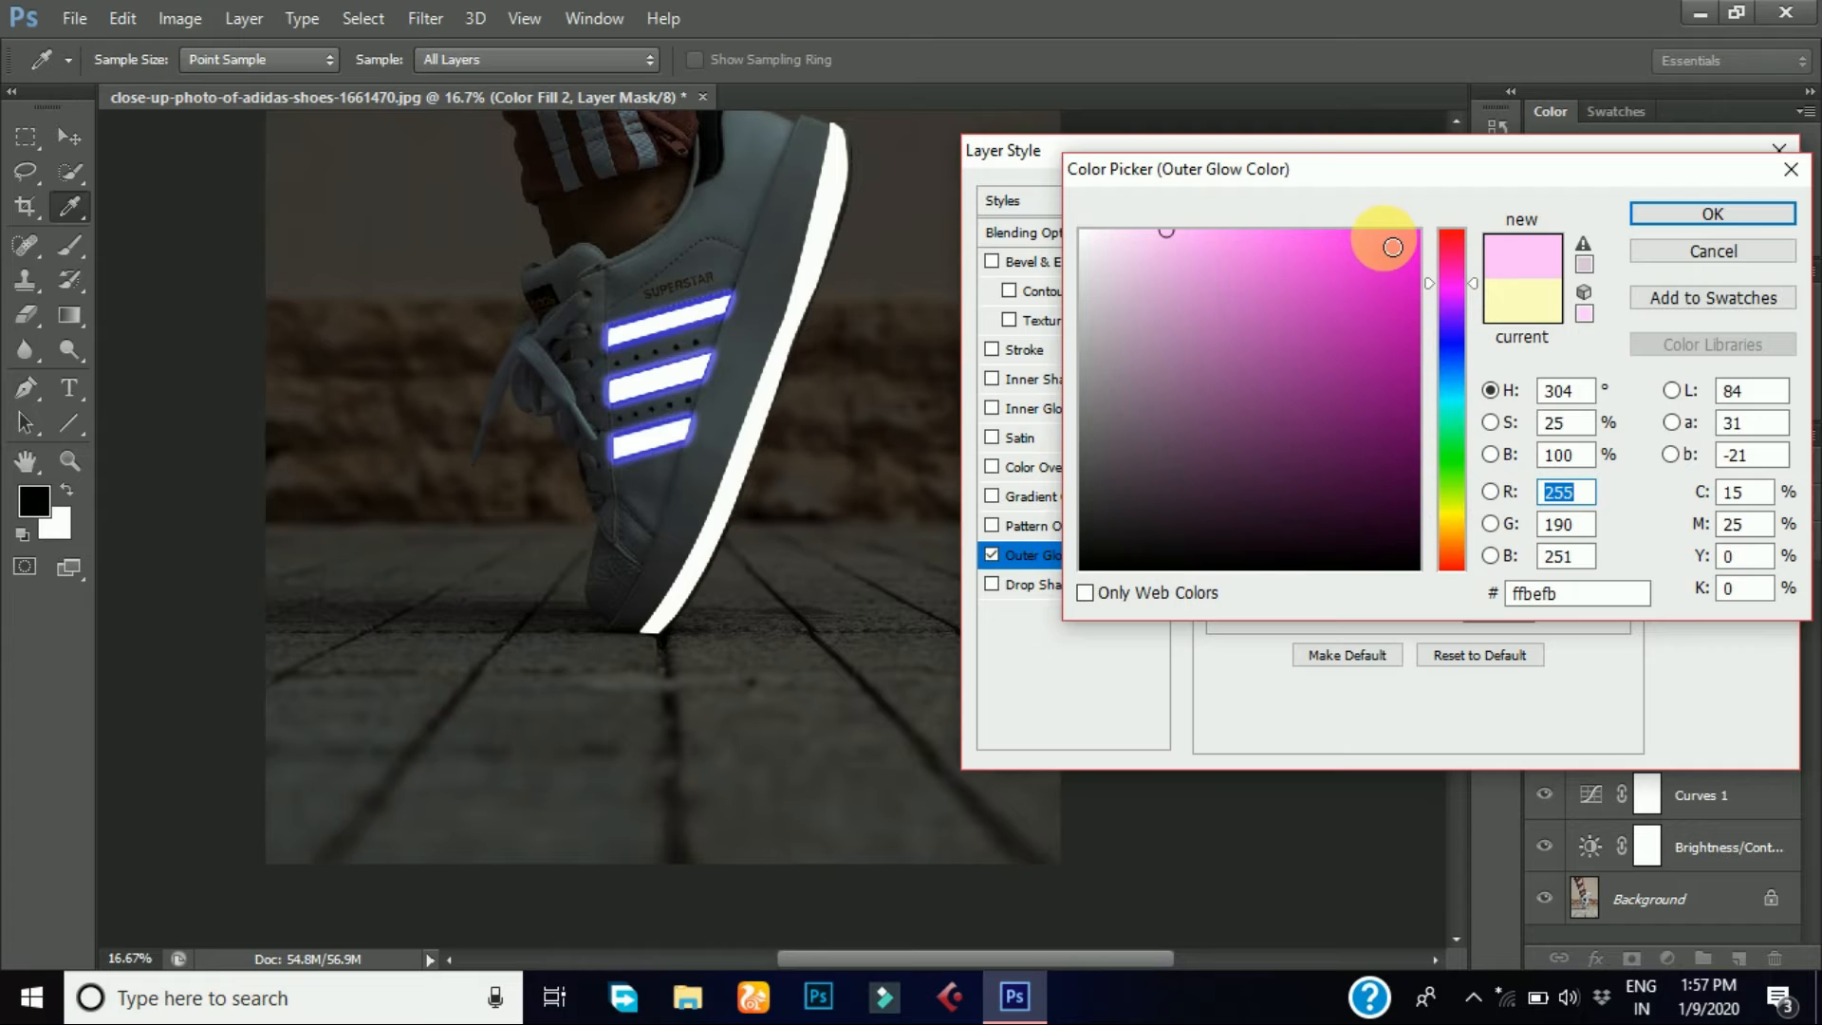
{"action": "left_click", "coordinate": [1392, 246]}
{"action": "left_click", "coordinate": [1768, 210]}
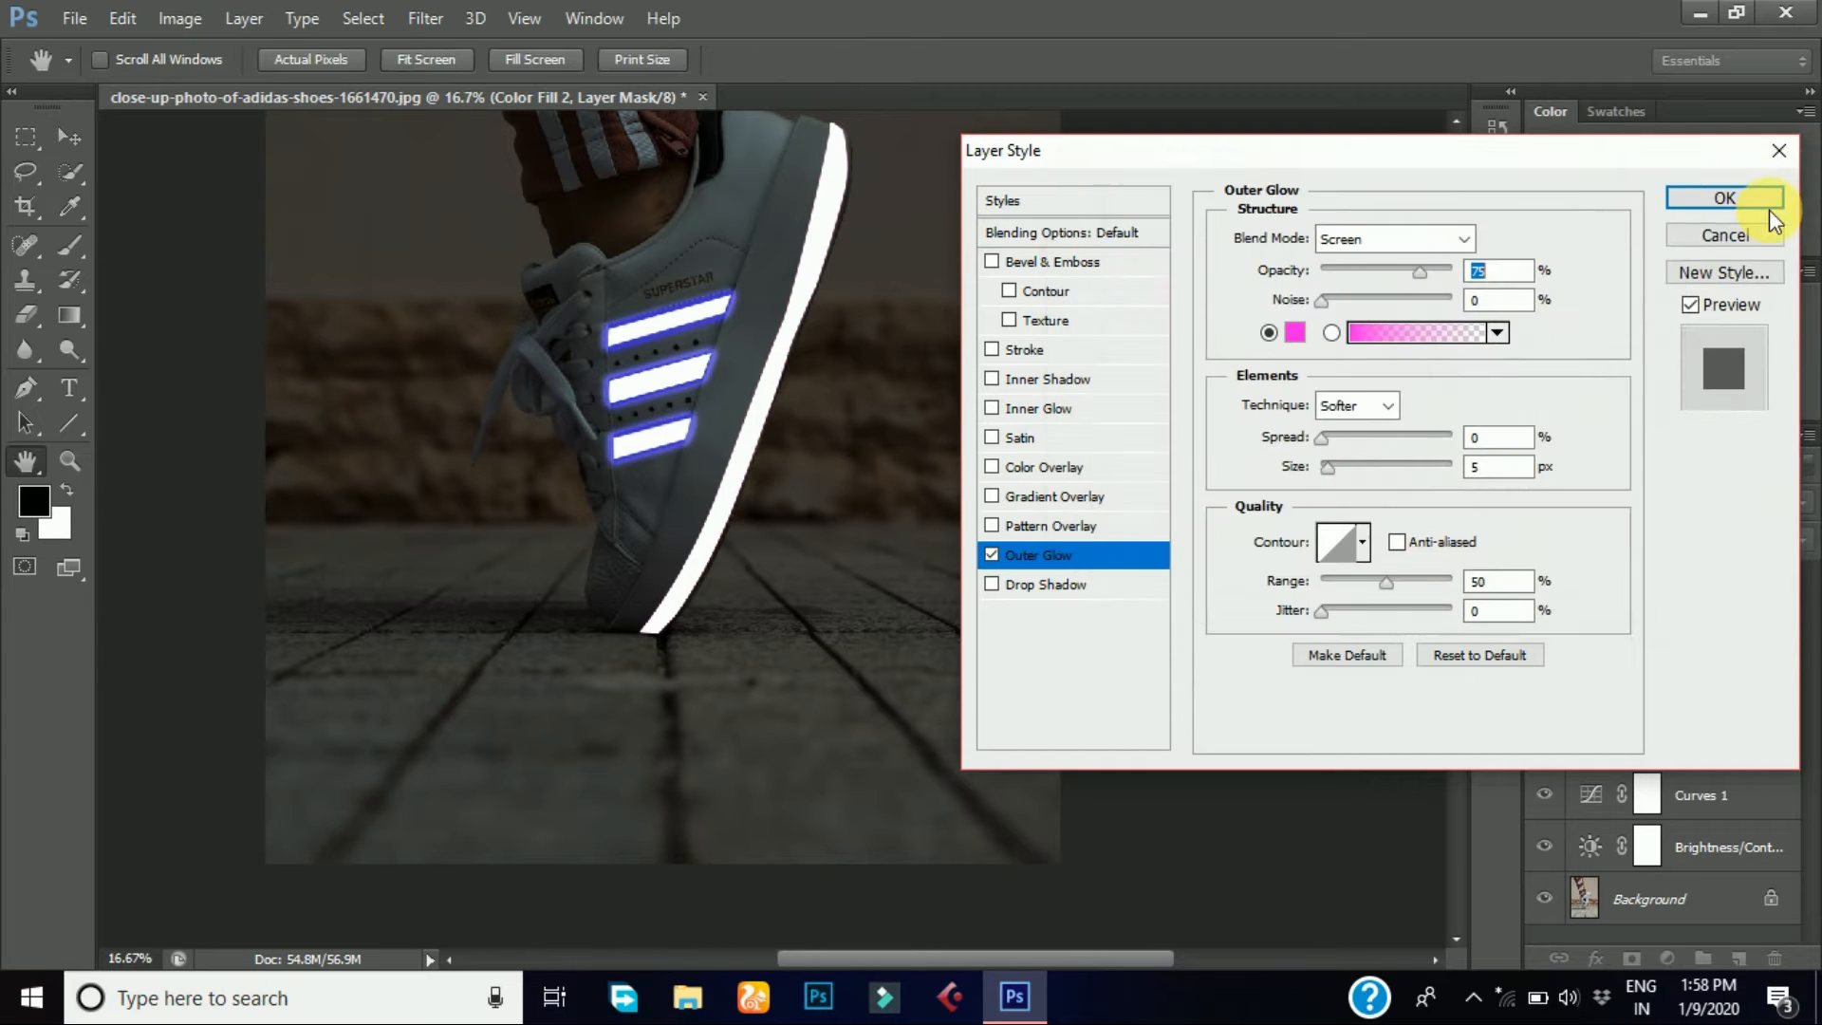
- Set the sole strip's pink glow to 34% spread and 49 px size, and apply the layer style
{"action": "left_click", "coordinate": [1368, 436]}
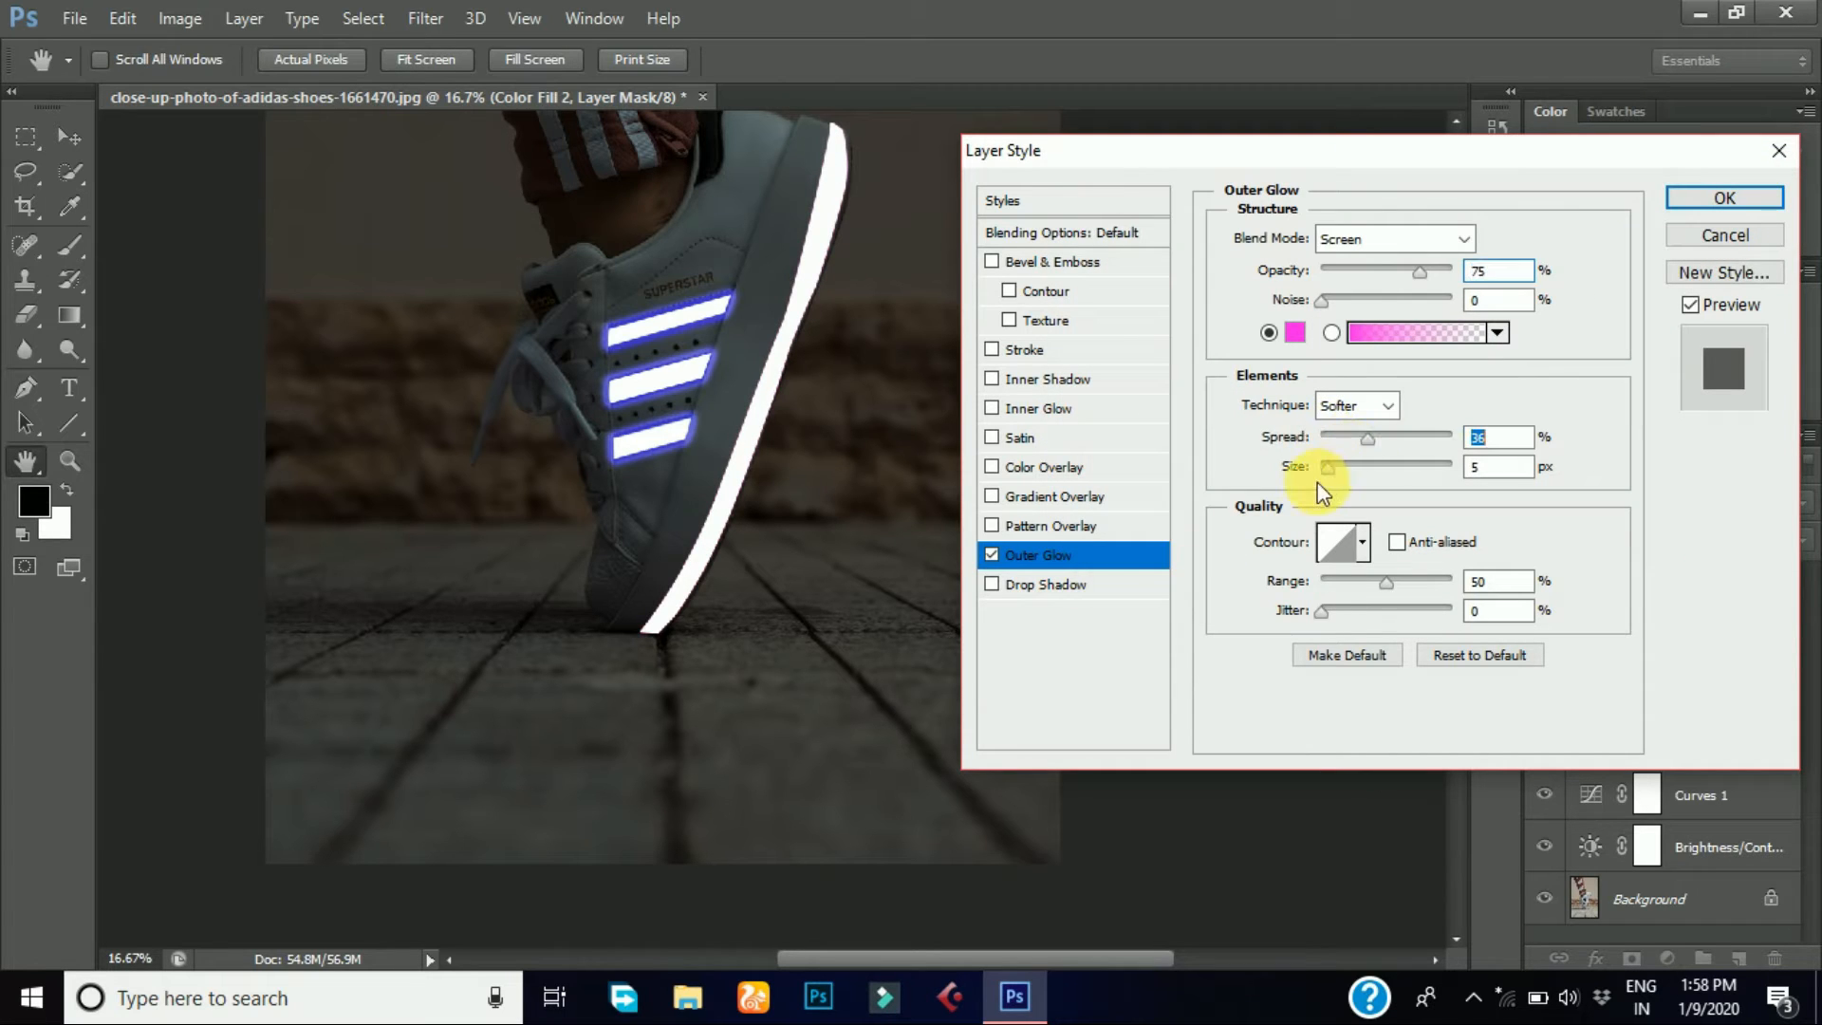
{"action": "left_click", "coordinate": [1354, 467]}
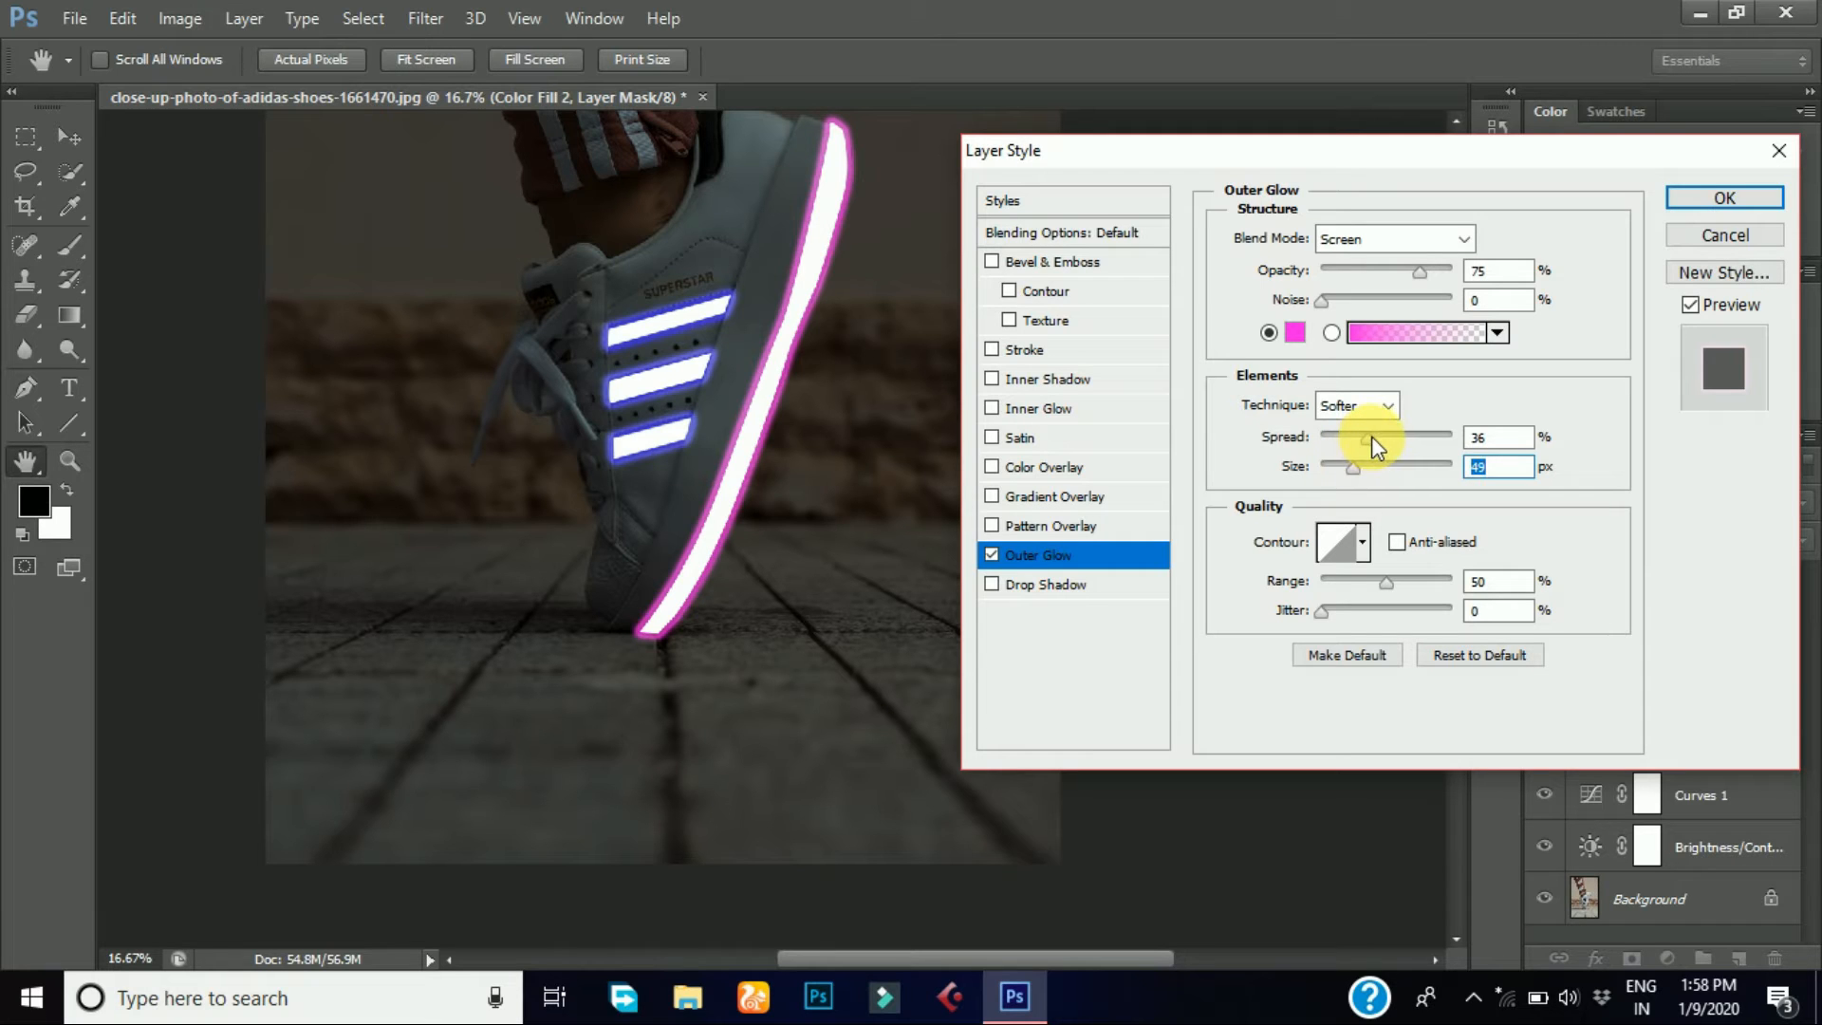
{"action": "left_click", "coordinate": [1364, 435]}
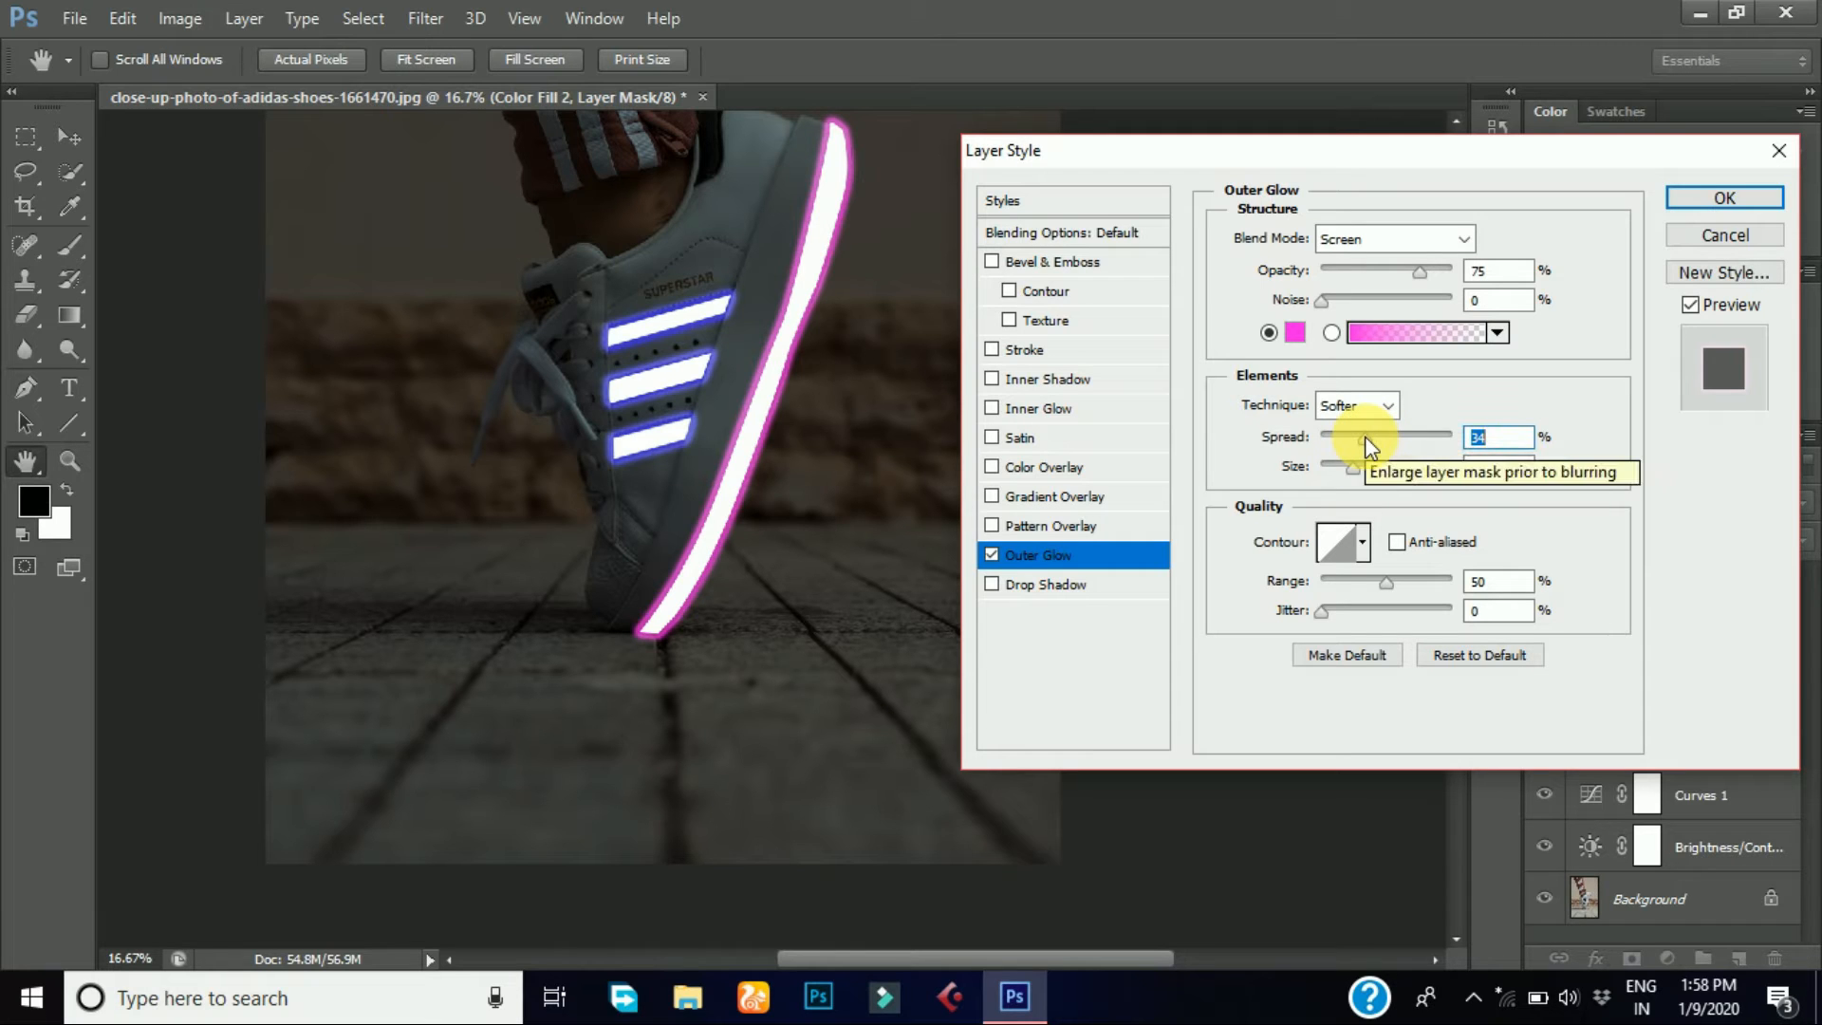
{"action": "left_click", "coordinate": [1724, 198]}
- Soften the edges of the sole strip's mask from toe to heel with the Blur tool
{"action": "key", "text": "p"}
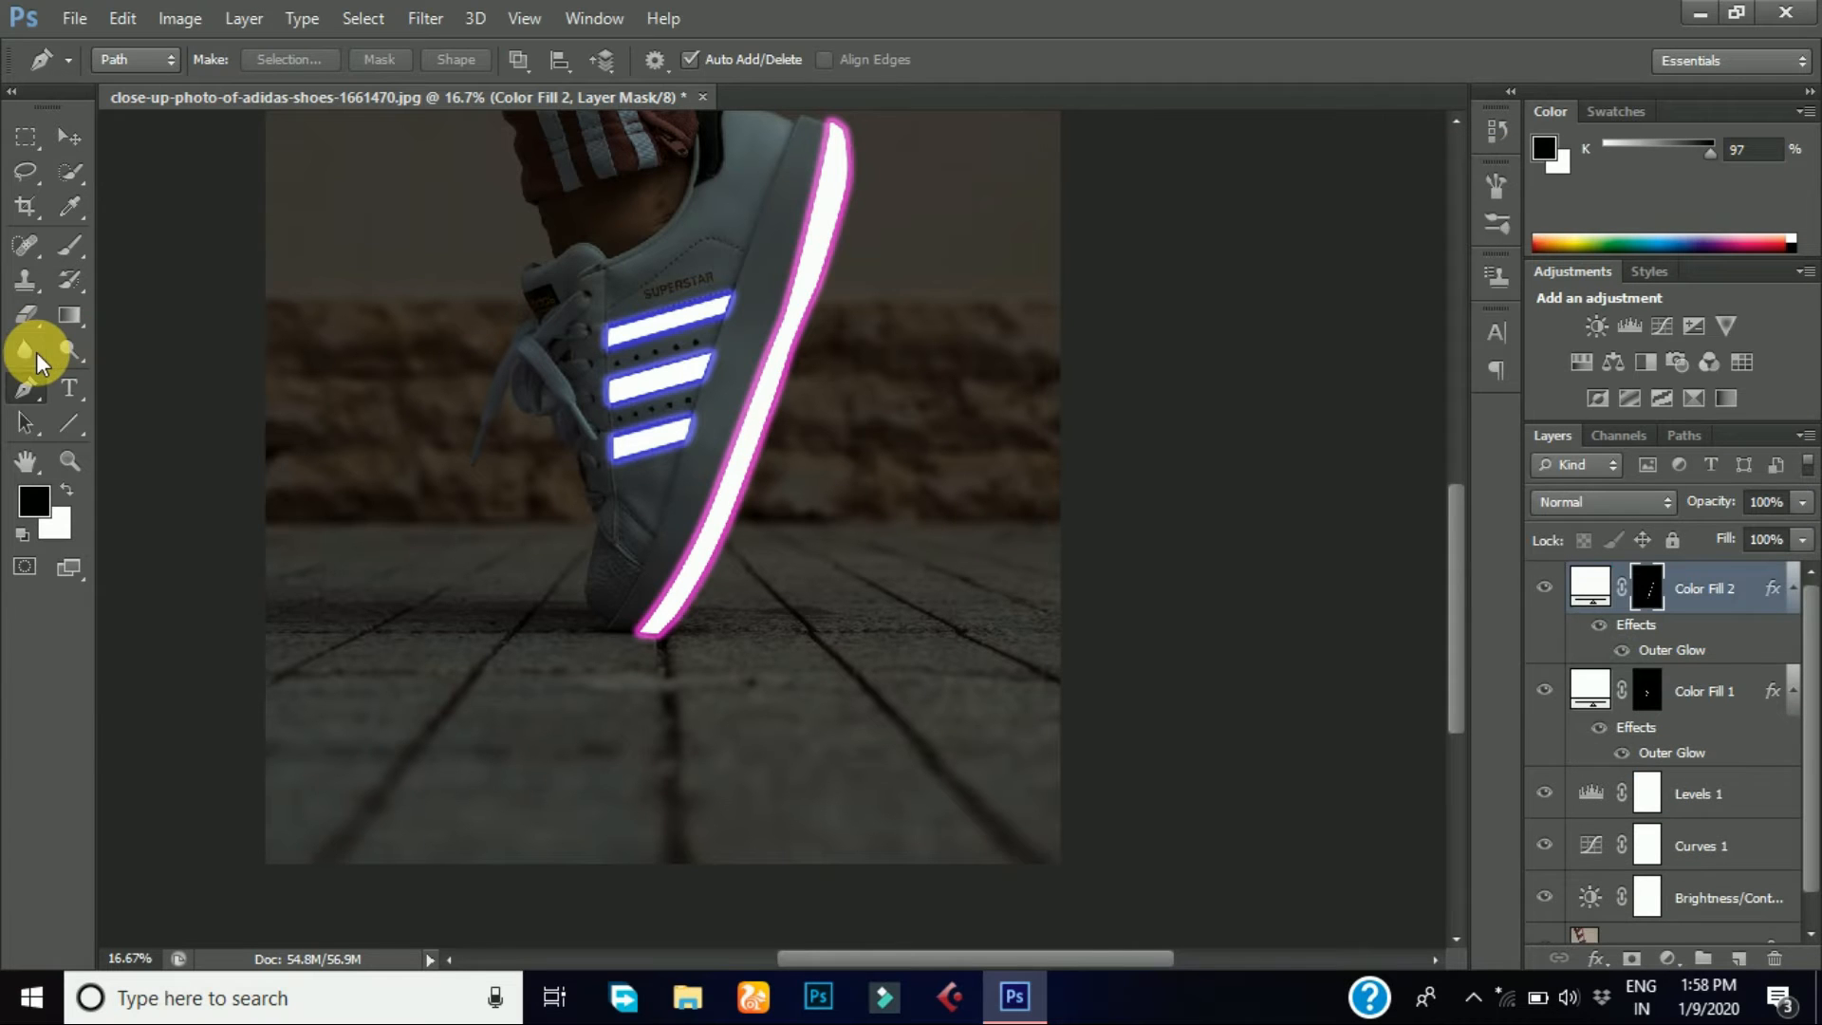
{"action": "key", "text": "r"}
{"action": "key", "text": "ctrl+plus"}
{"action": "key", "text": "ctrl+plus"}
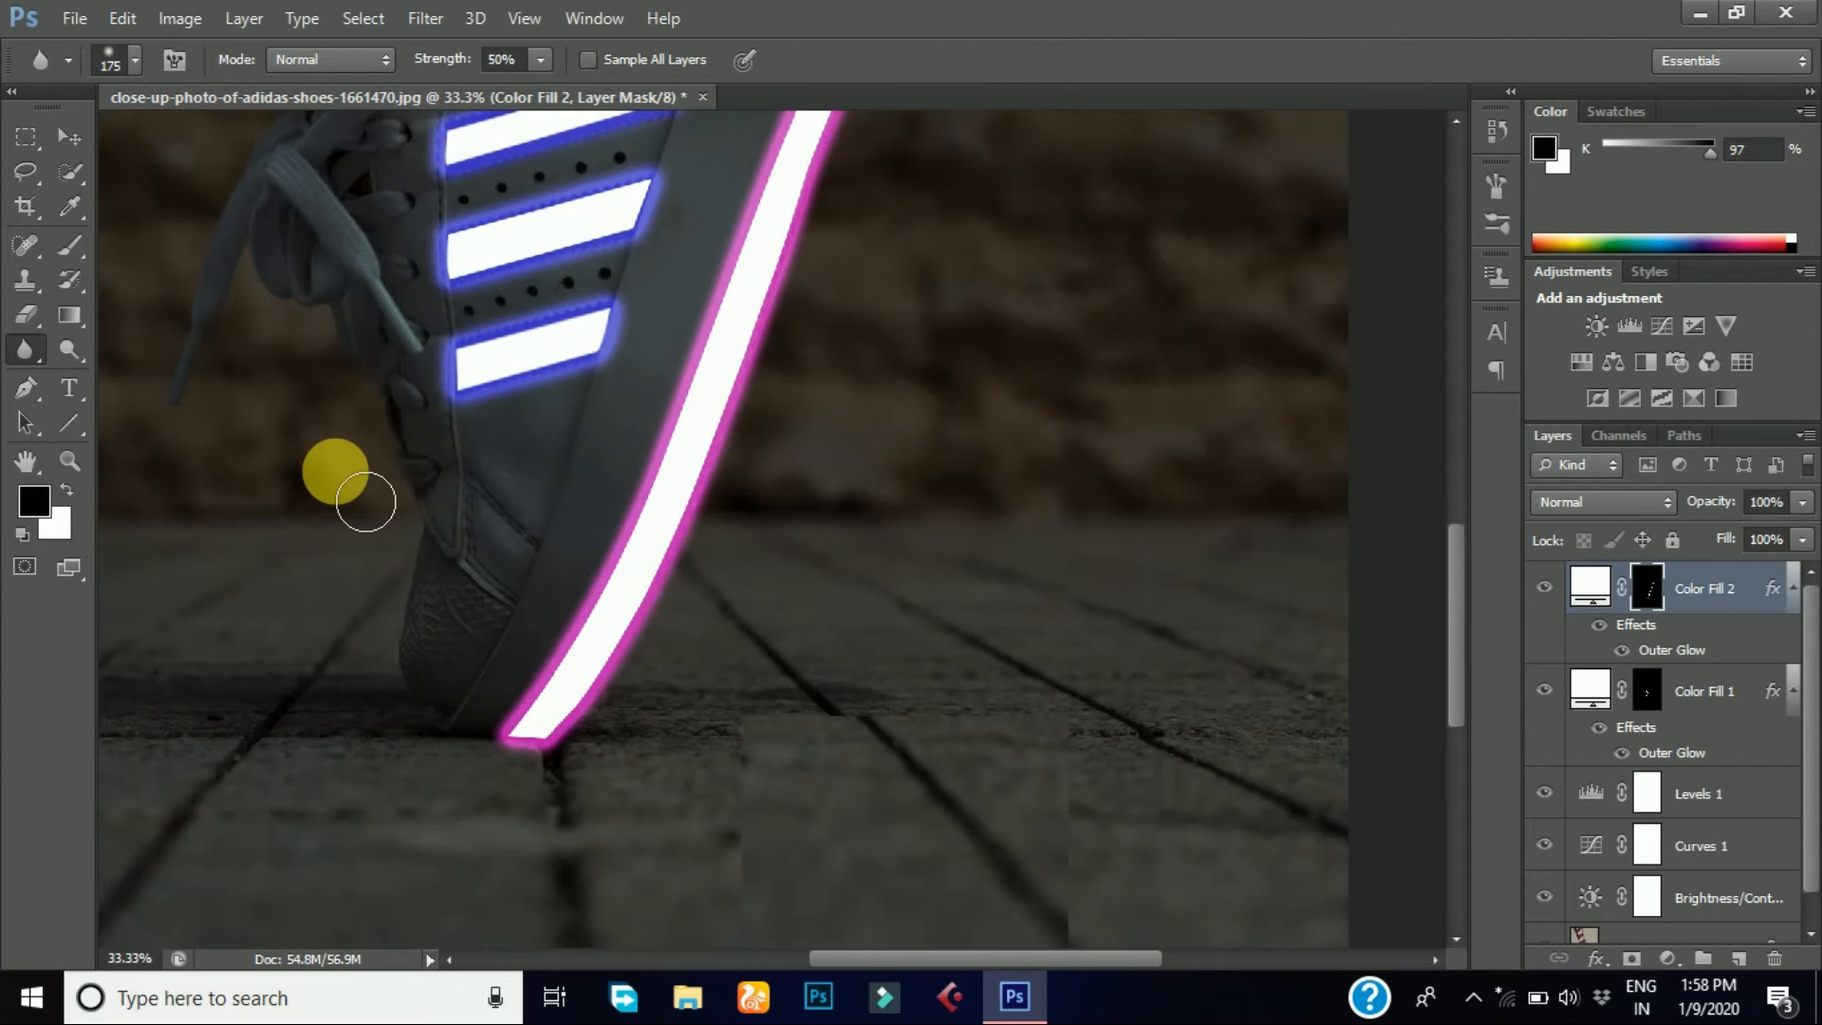
{"action": "mouse_move", "coordinate": [550, 778]}
{"action": "left_mouse_down"}
{"action": "mouse_move", "coordinate": [623, 682]}
{"action": "mouse_move", "coordinate": [549, 793]}
{"action": "mouse_move", "coordinate": [683, 537]}
{"action": "mouse_move", "coordinate": [669, 514]}
{"action": "mouse_move", "coordinate": [717, 488]}
{"action": "mouse_move", "coordinate": [709, 576]}
{"action": "mouse_move", "coordinate": [711, 519]}
{"action": "mouse_move", "coordinate": [669, 503]}
{"action": "mouse_move", "coordinate": [732, 439]}
{"action": "mouse_move", "coordinate": [778, 257]}
{"action": "mouse_move", "coordinate": [691, 572]}
{"action": "mouse_move", "coordinate": [724, 517]}
{"action": "left_mouse_up"}
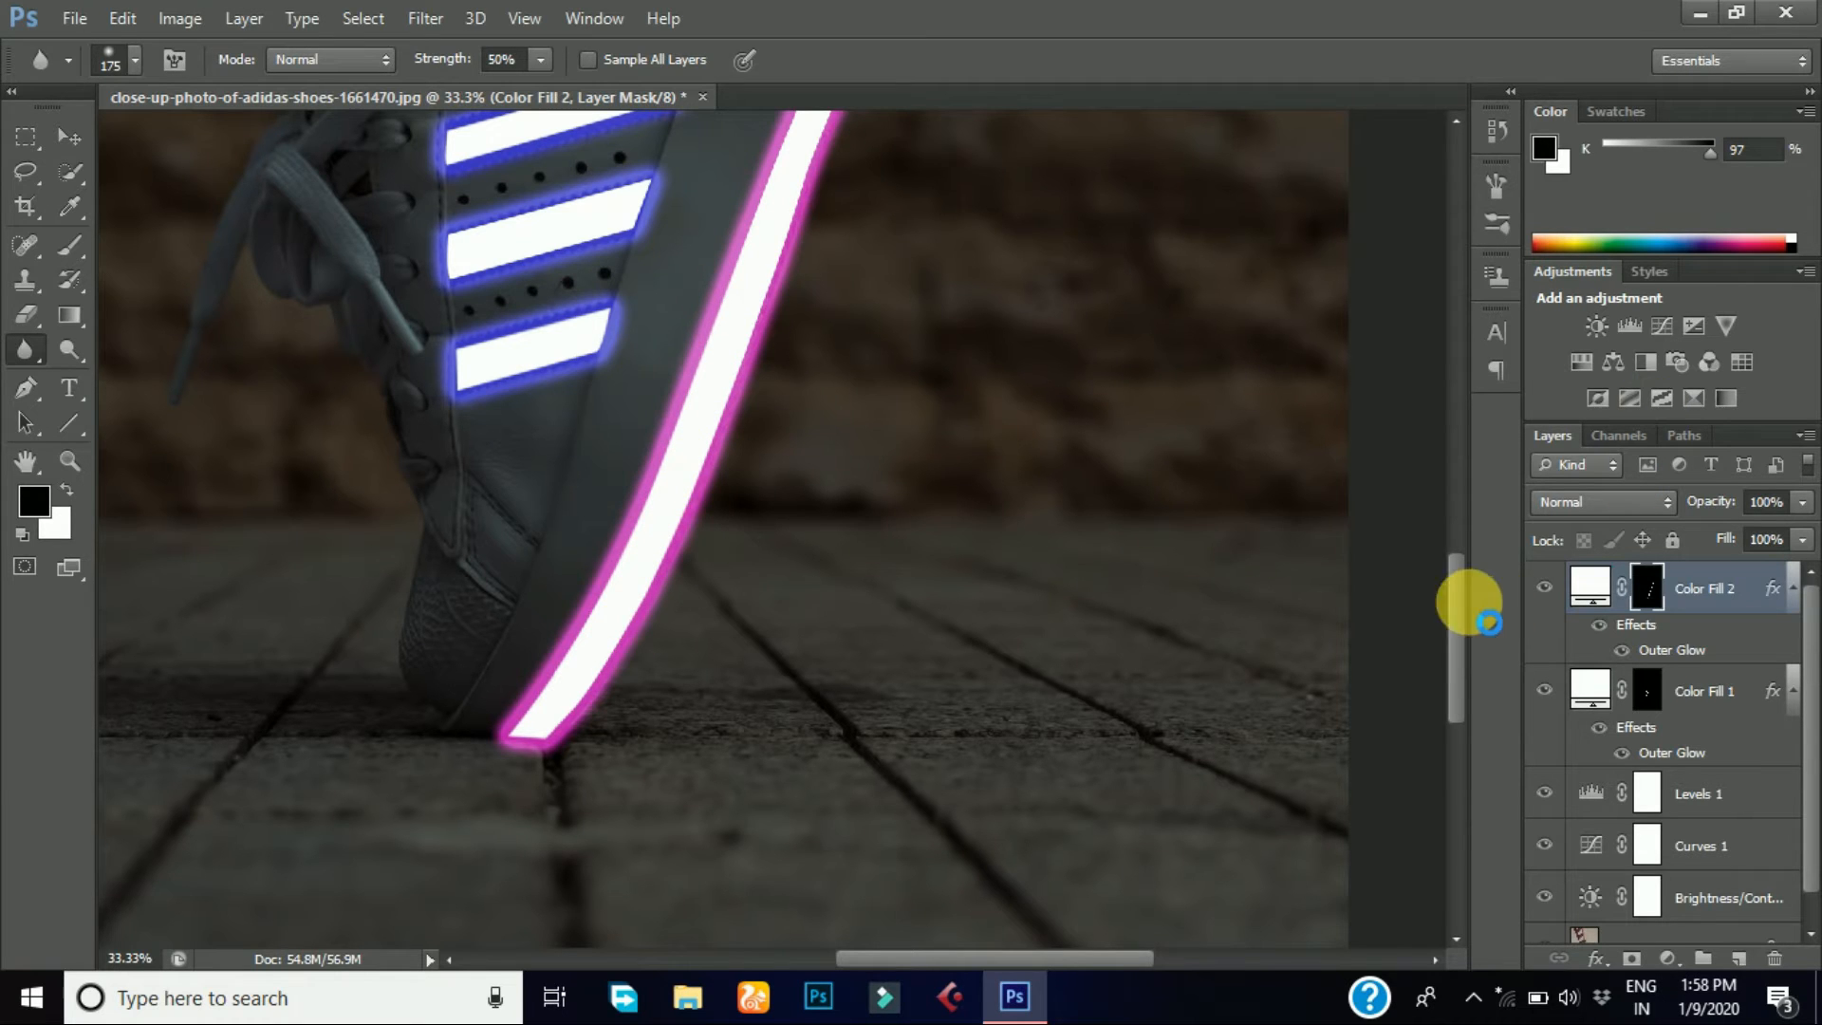
{"action": "left_click_drag", "start_coordinate": [1455, 622], "coordinate": [1455, 566]}
{"action": "mouse_move", "coordinate": [777, 589]}
{"action": "left_mouse_down"}
{"action": "mouse_move", "coordinate": [734, 732]}
{"action": "mouse_move", "coordinate": [846, 412]}
{"action": "mouse_move", "coordinate": [796, 626]}
{"action": "mouse_move", "coordinate": [862, 454]}
{"action": "mouse_move", "coordinate": [932, 167]}
{"action": "mouse_move", "coordinate": [1622, 464]}
{"action": "left_mouse_up"}
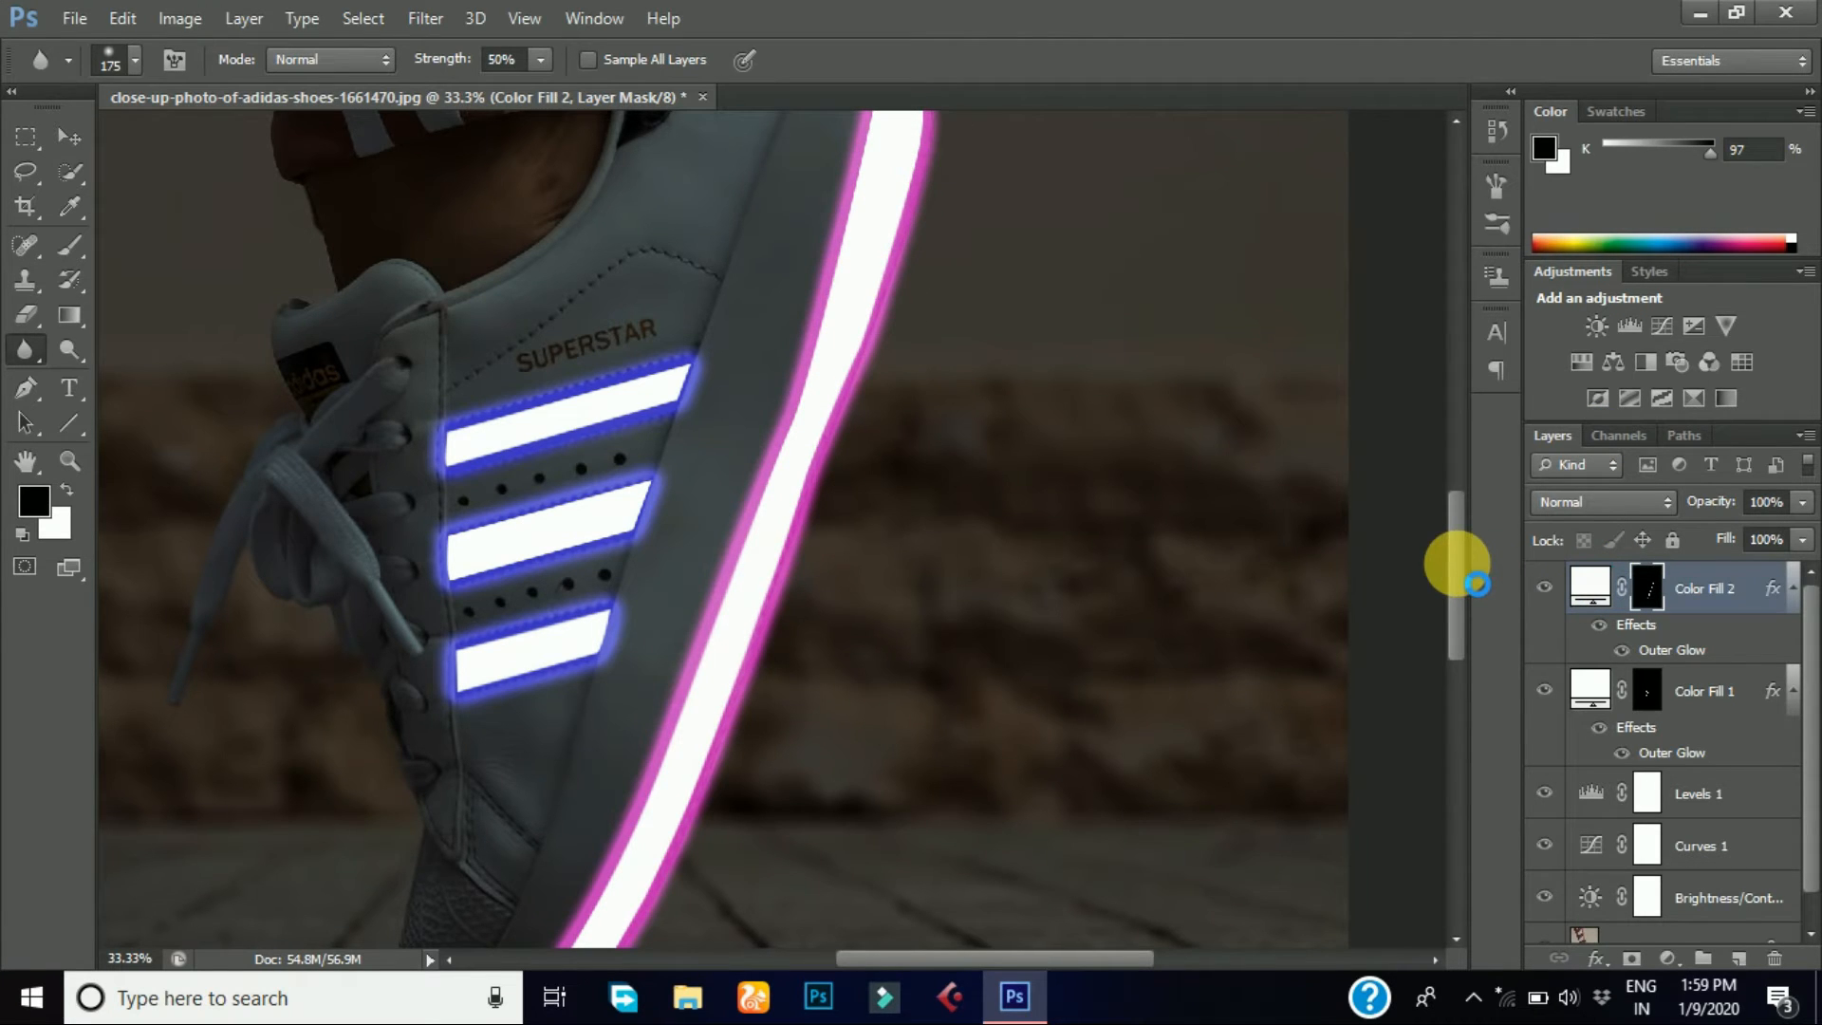
{"action": "left_click_drag", "start_coordinate": [1455, 521], "coordinate": [1453, 432]}
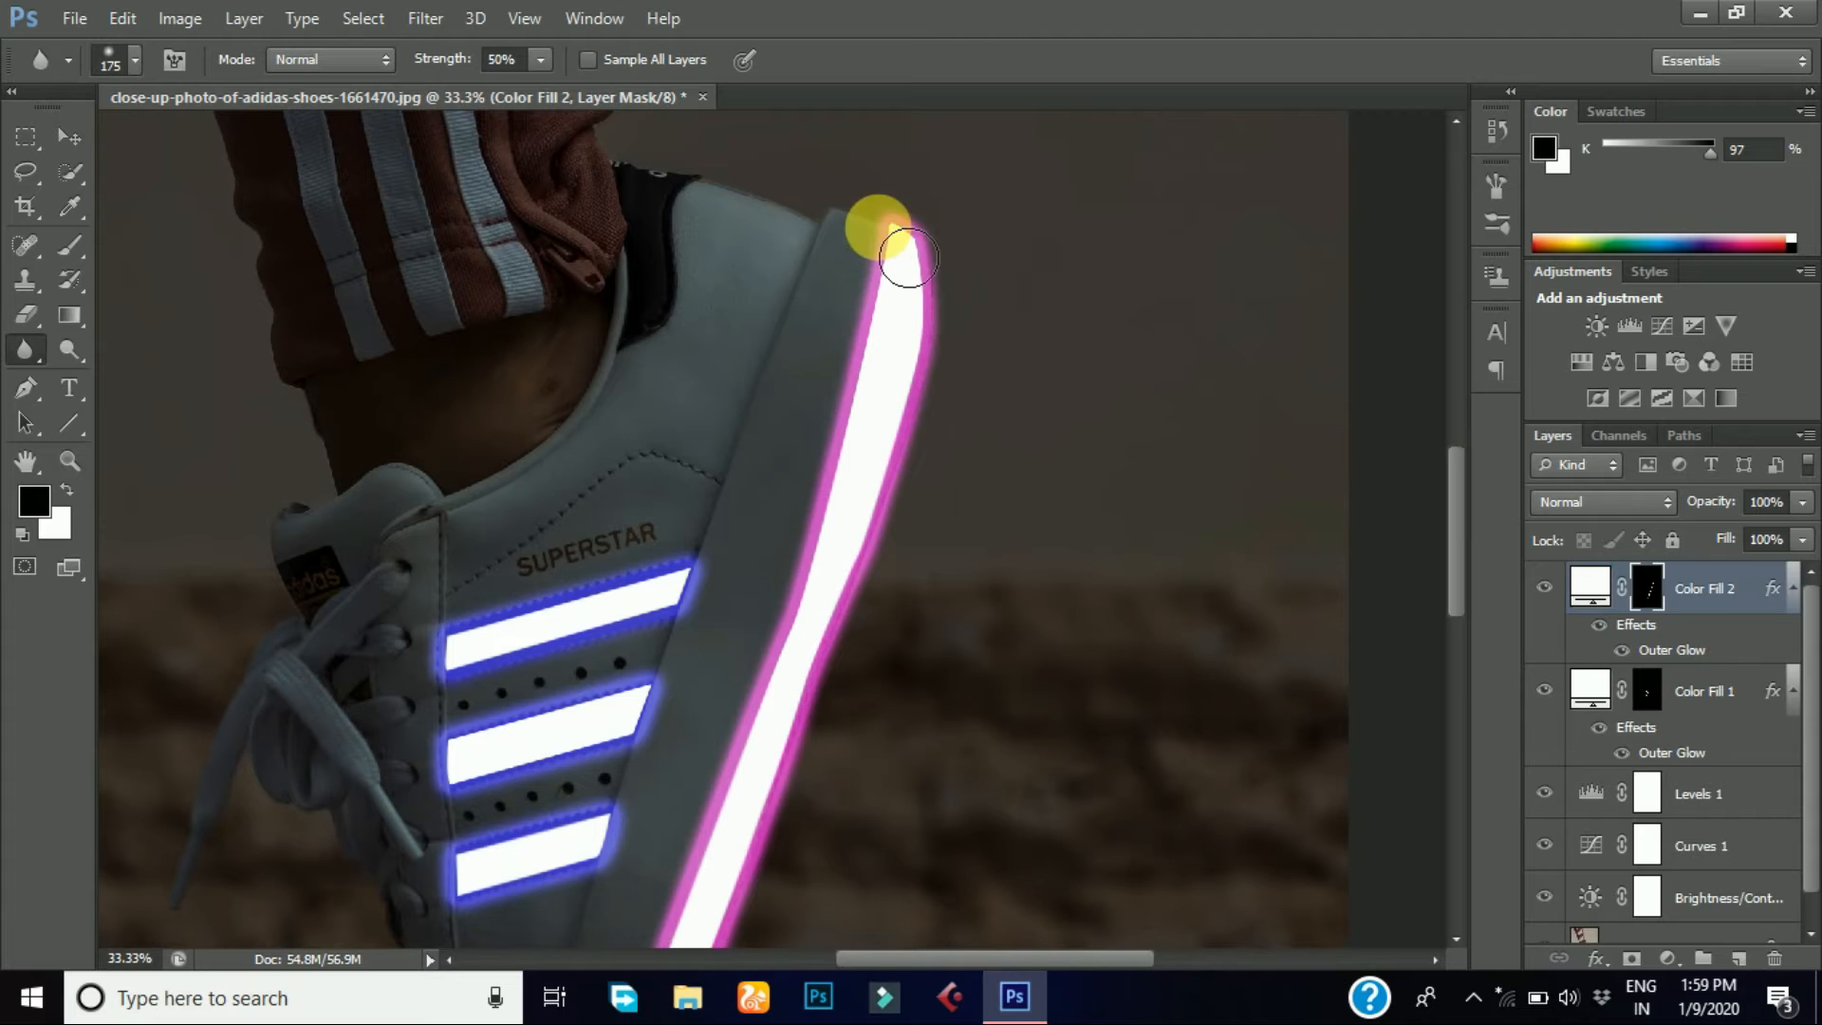
{"action": "mouse_move", "coordinate": [921, 258]}
{"action": "left_mouse_down"}
{"action": "mouse_move", "coordinate": [897, 539]}
{"action": "mouse_move", "coordinate": [916, 341]}
{"action": "mouse_move", "coordinate": [872, 431]}
{"action": "mouse_move", "coordinate": [968, 367]}
{"action": "mouse_move", "coordinate": [895, 366]}
{"action": "mouse_move", "coordinate": [730, 930]}
{"action": "mouse_move", "coordinate": [816, 634]}
{"action": "mouse_move", "coordinate": [770, 771]}
{"action": "left_mouse_up"}
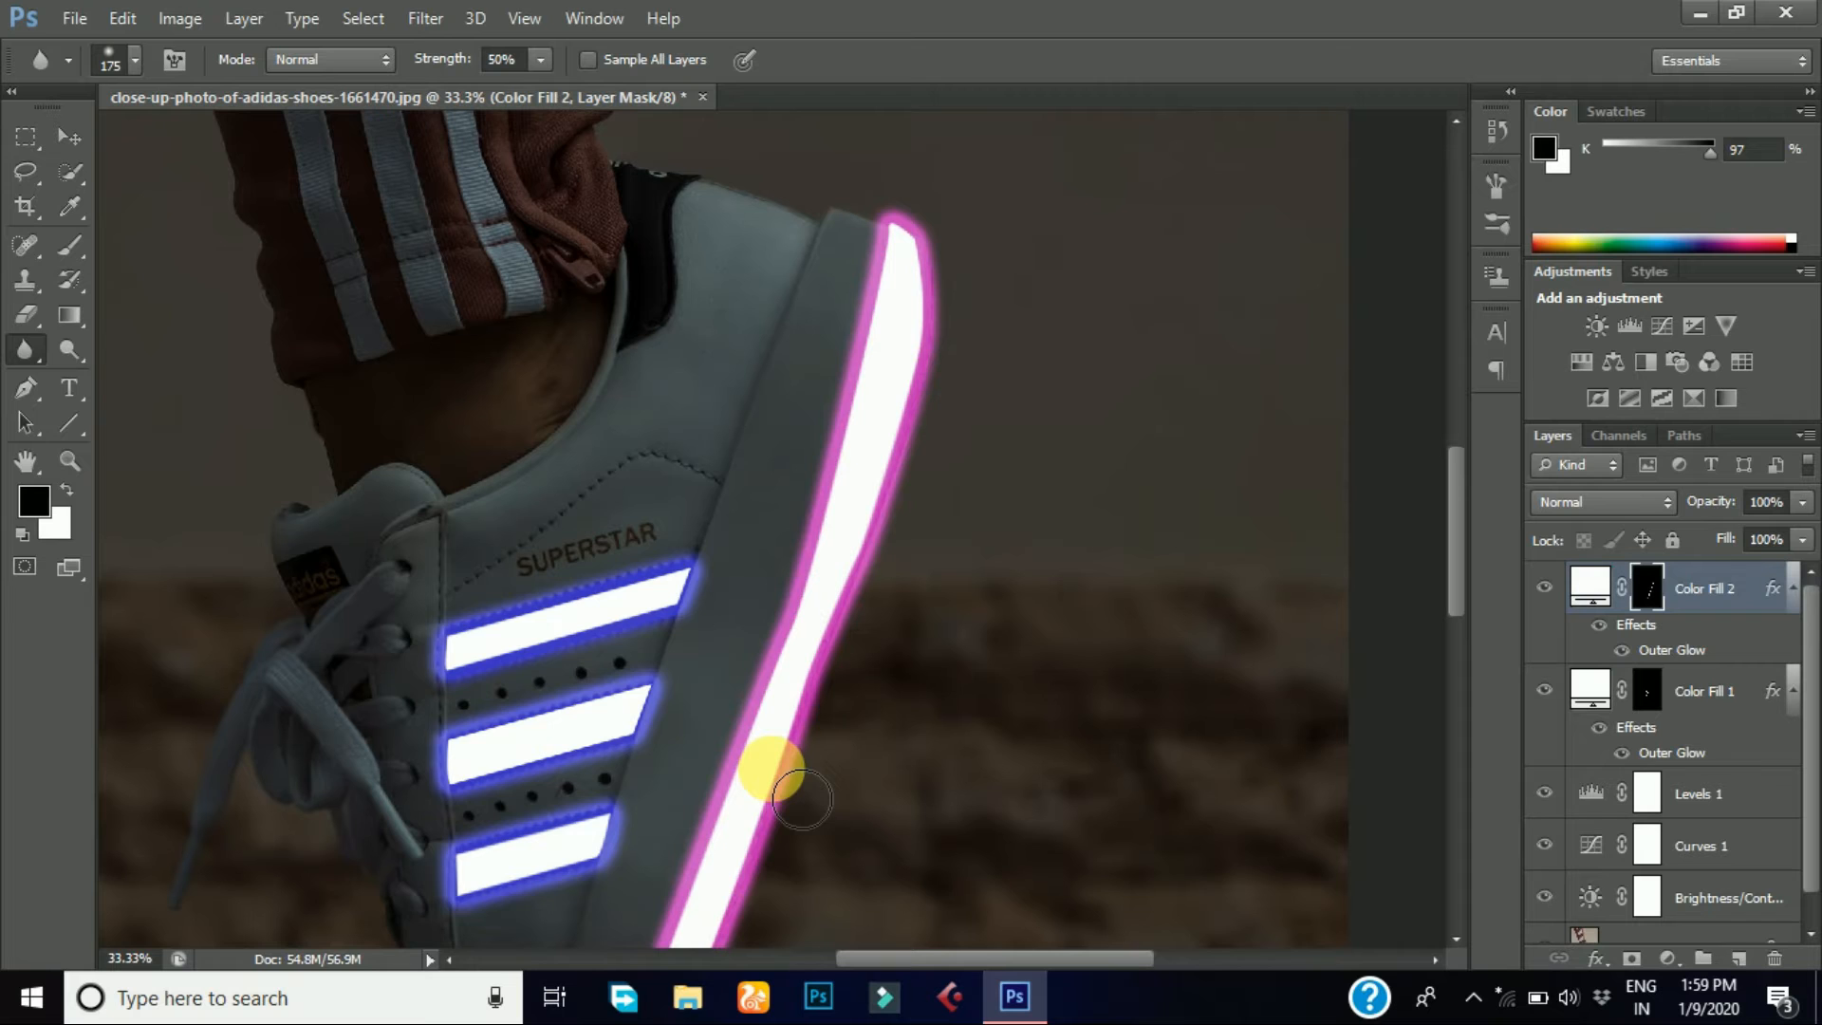
- Add a third Solid Color fill layer in white on top of the stack and invert its mask to black
{"action": "scroll", "coordinate": [795, 791], "scroll_direction": "down", "scroll_amount": 5}
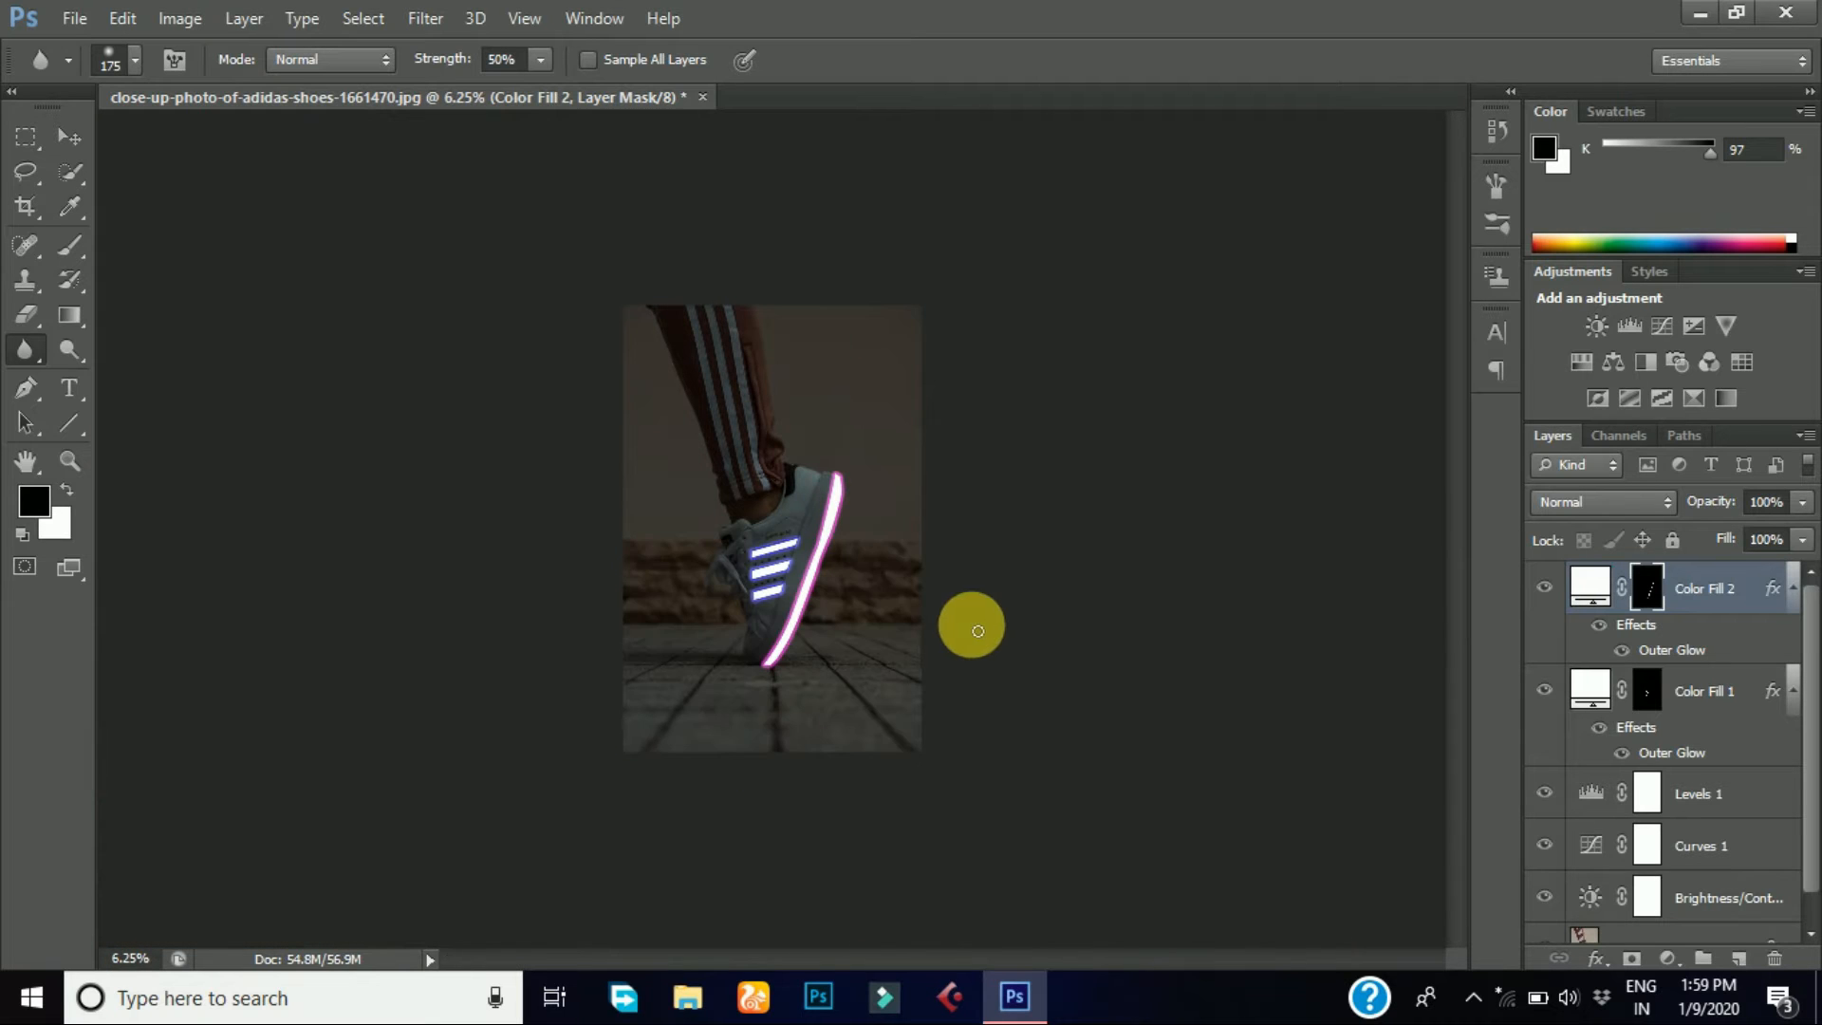
{"action": "scroll", "coordinate": [973, 624], "scroll_direction": "up", "scroll_amount": 2}
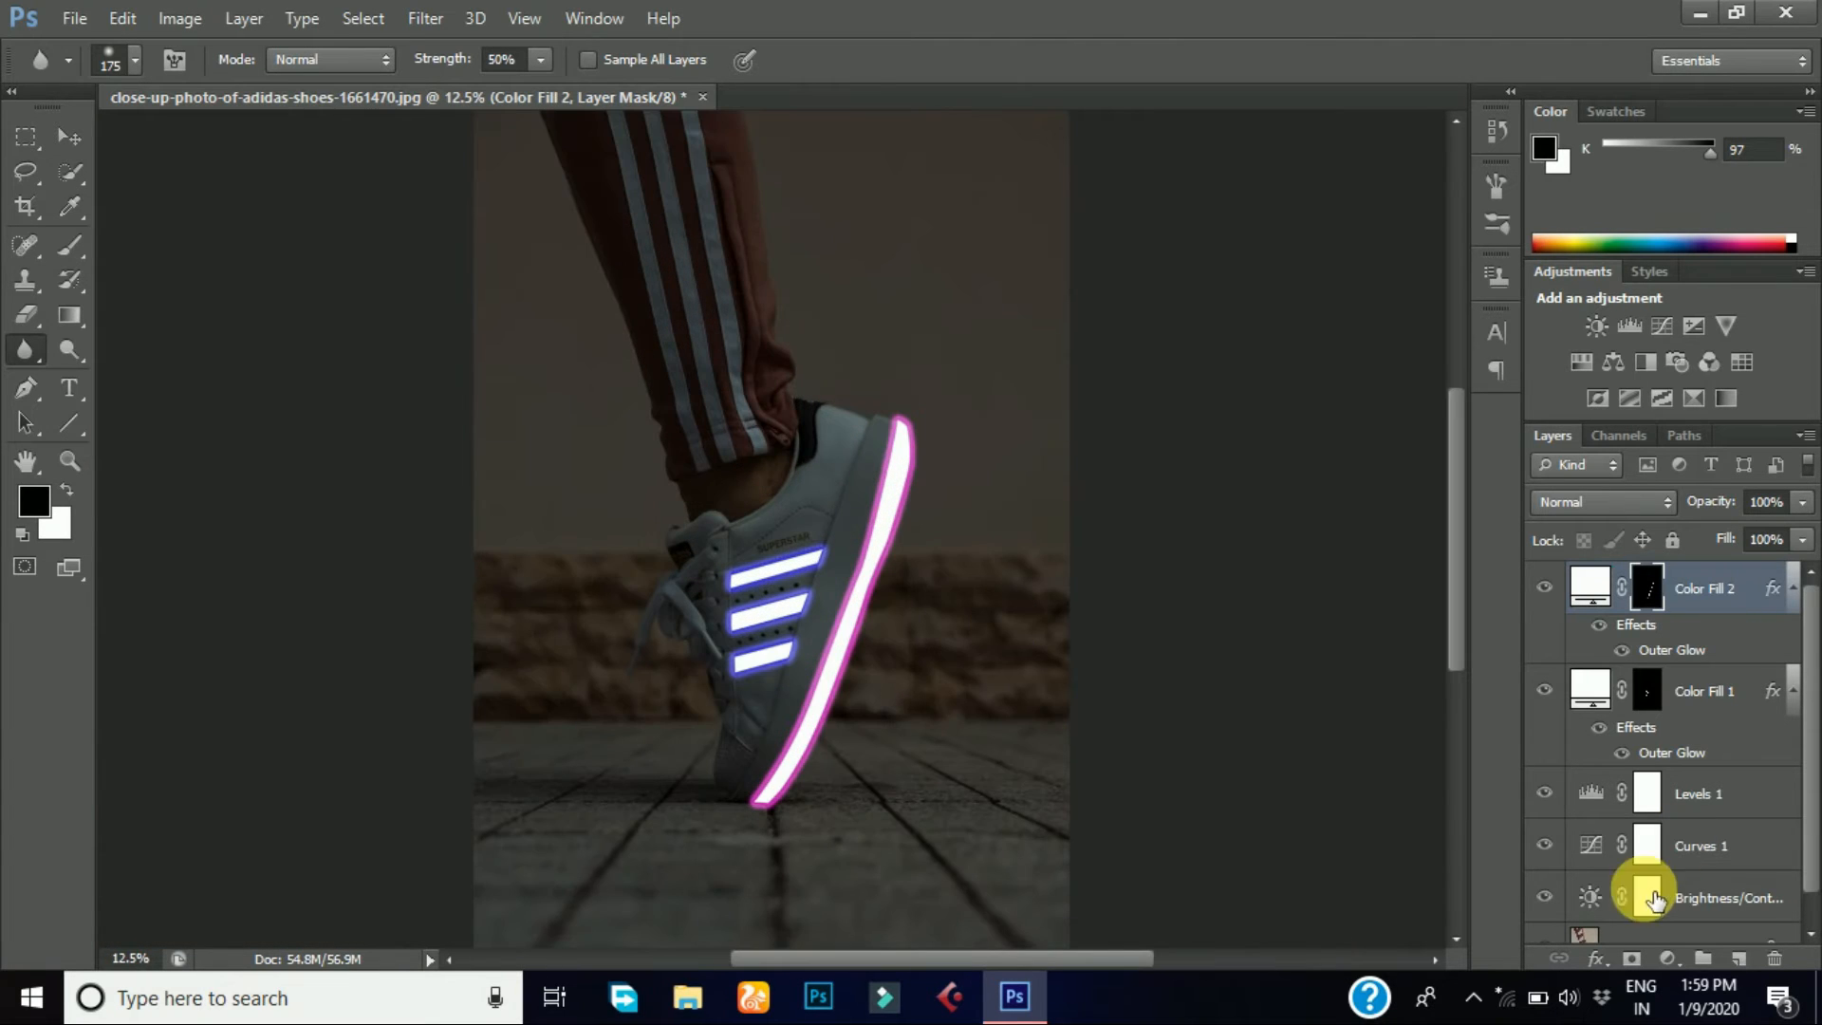
{"action": "left_click", "coordinate": [1667, 968]}
{"action": "left_click", "coordinate": [1647, 378]}
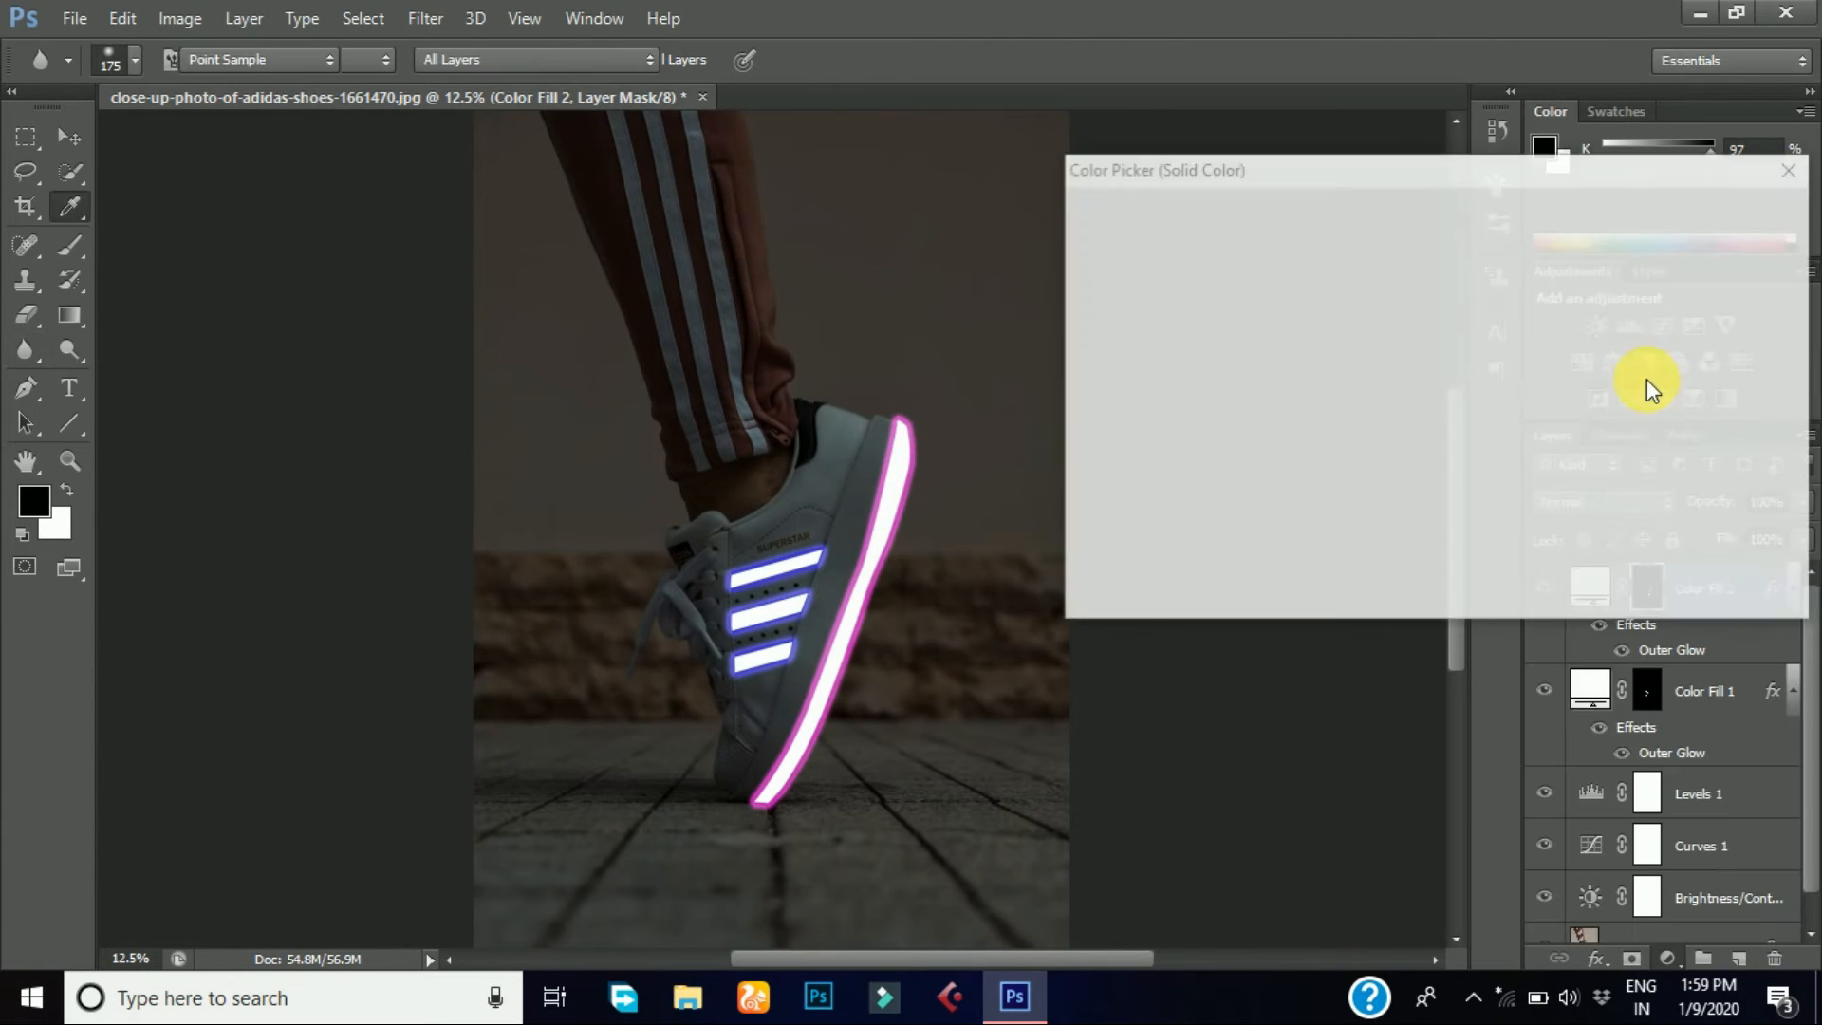
{"action": "left_click", "coordinate": [1083, 232]}
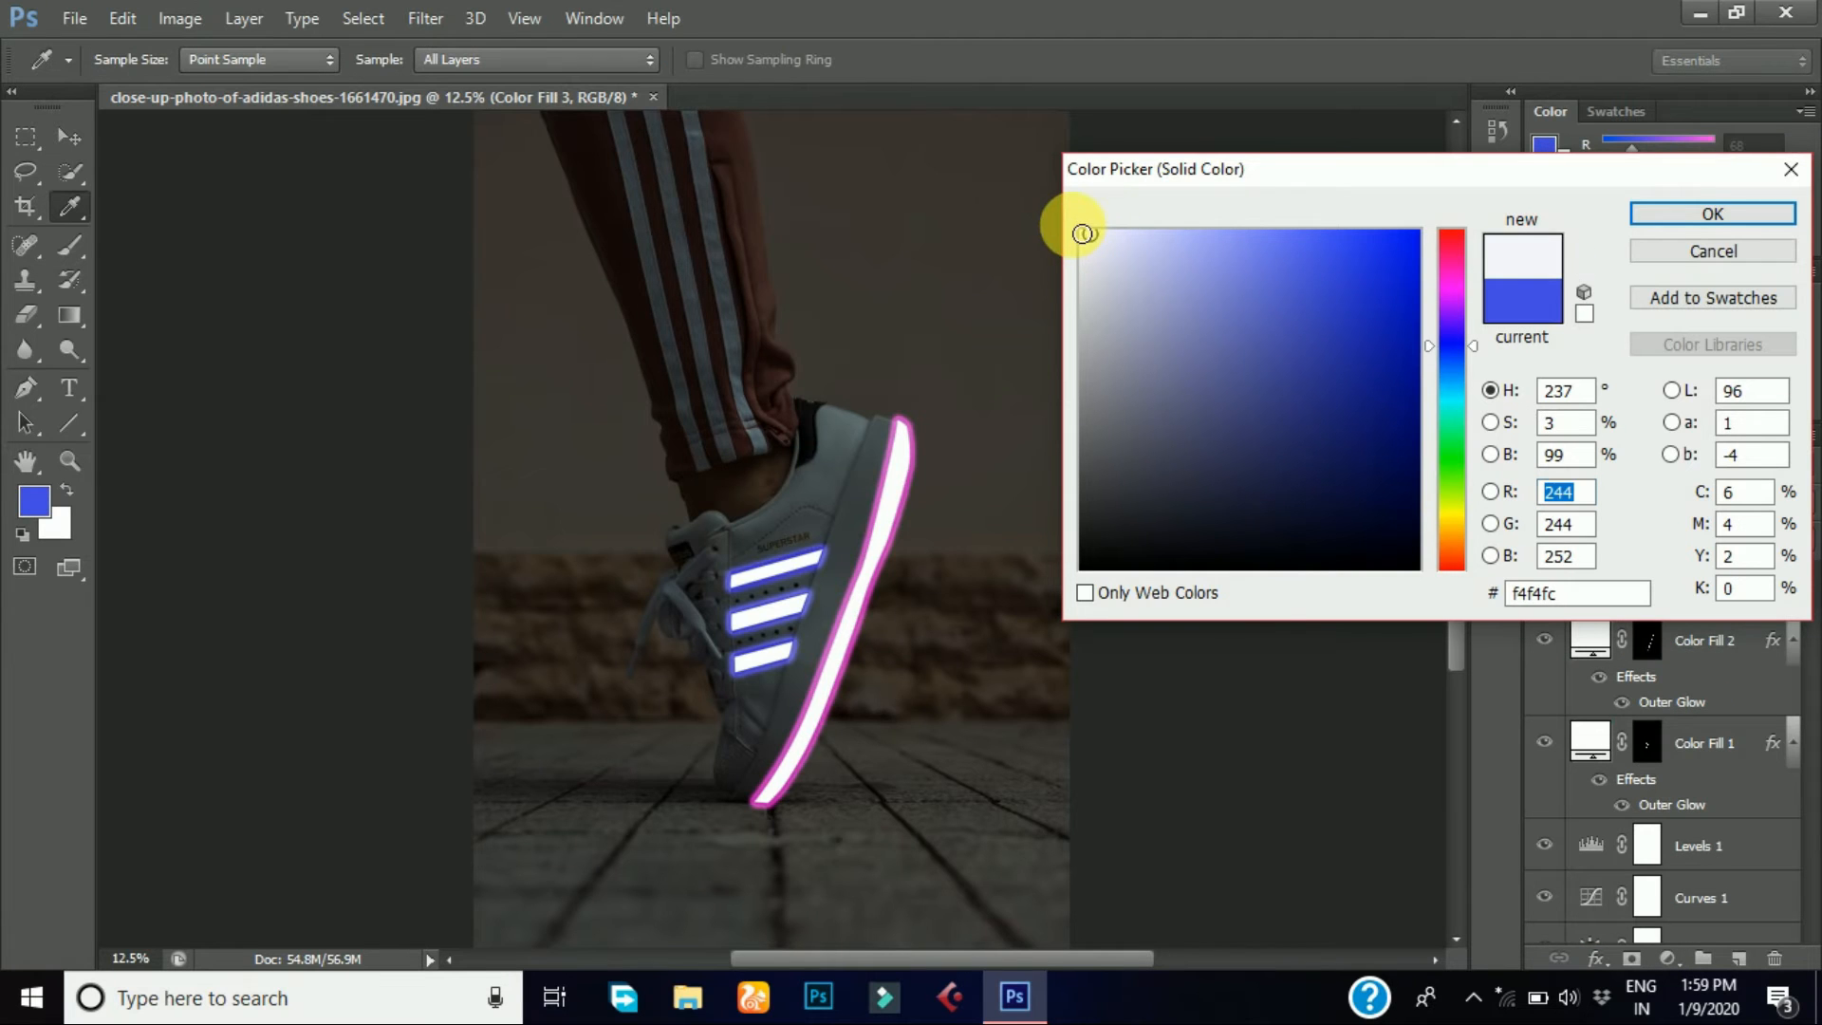
{"action": "left_click", "coordinate": [1699, 218]}
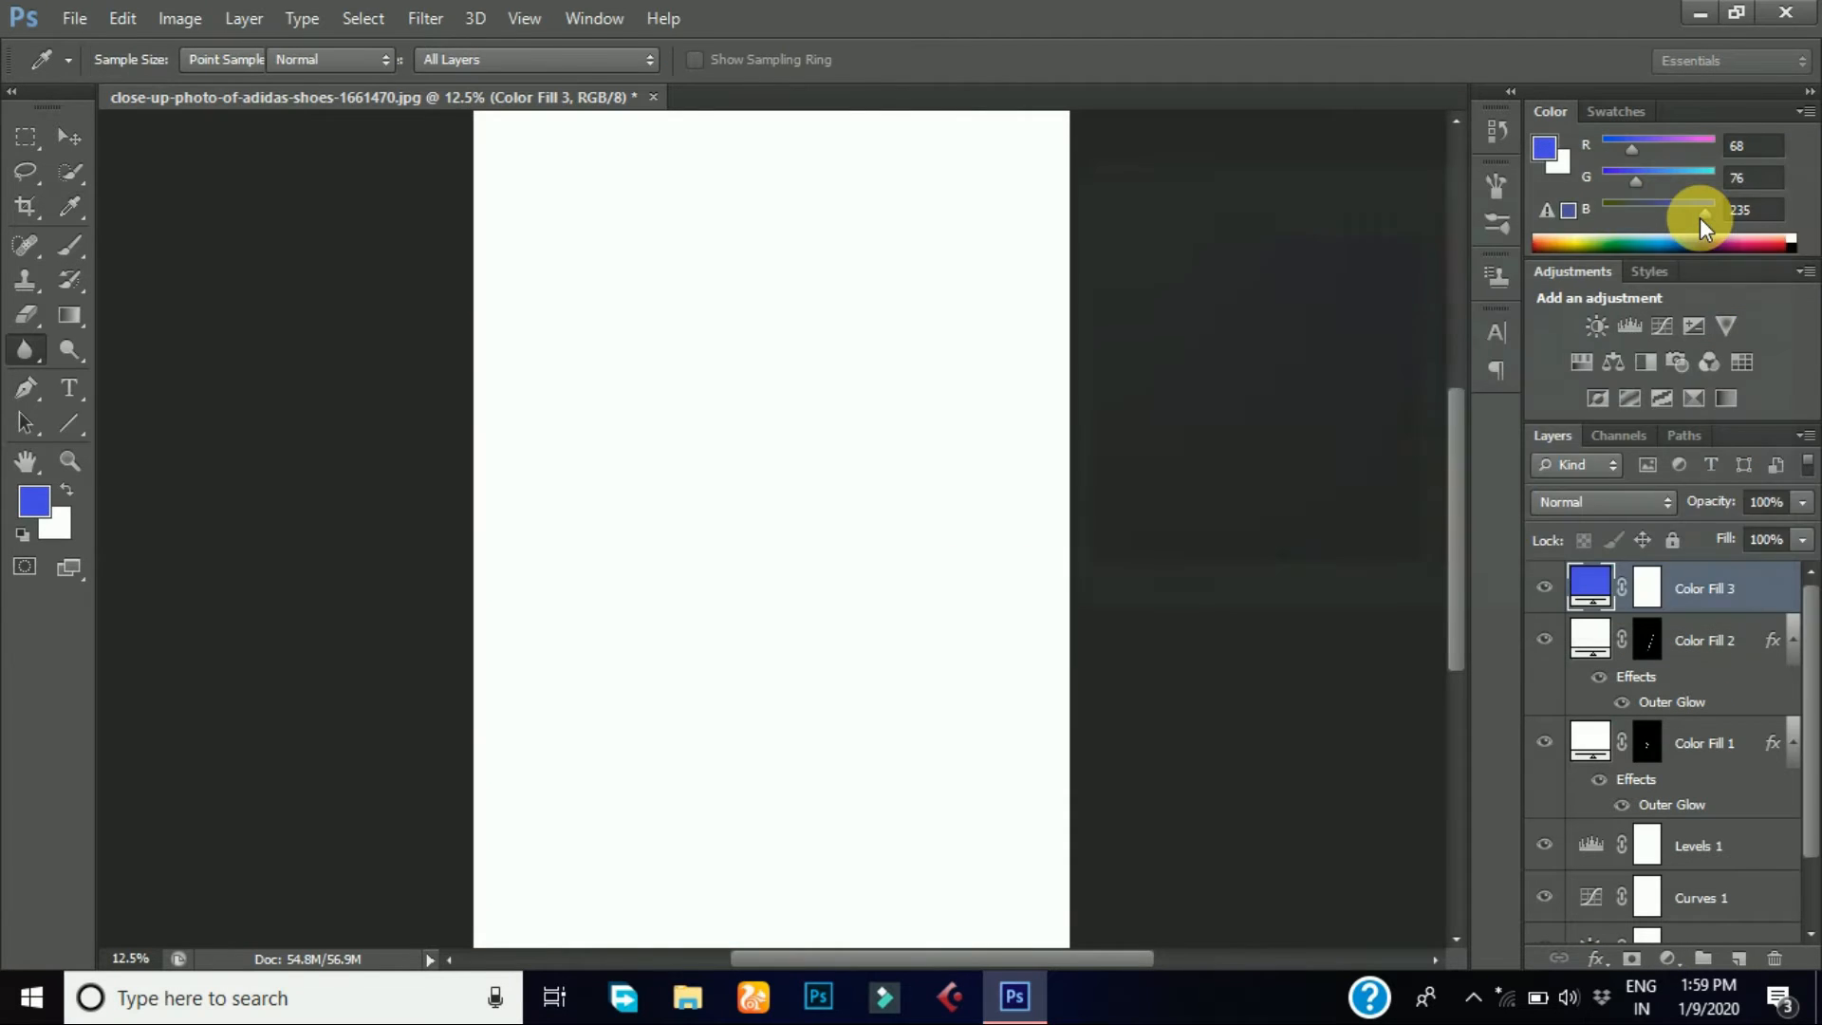
{"action": "left_click", "coordinate": [1651, 589]}
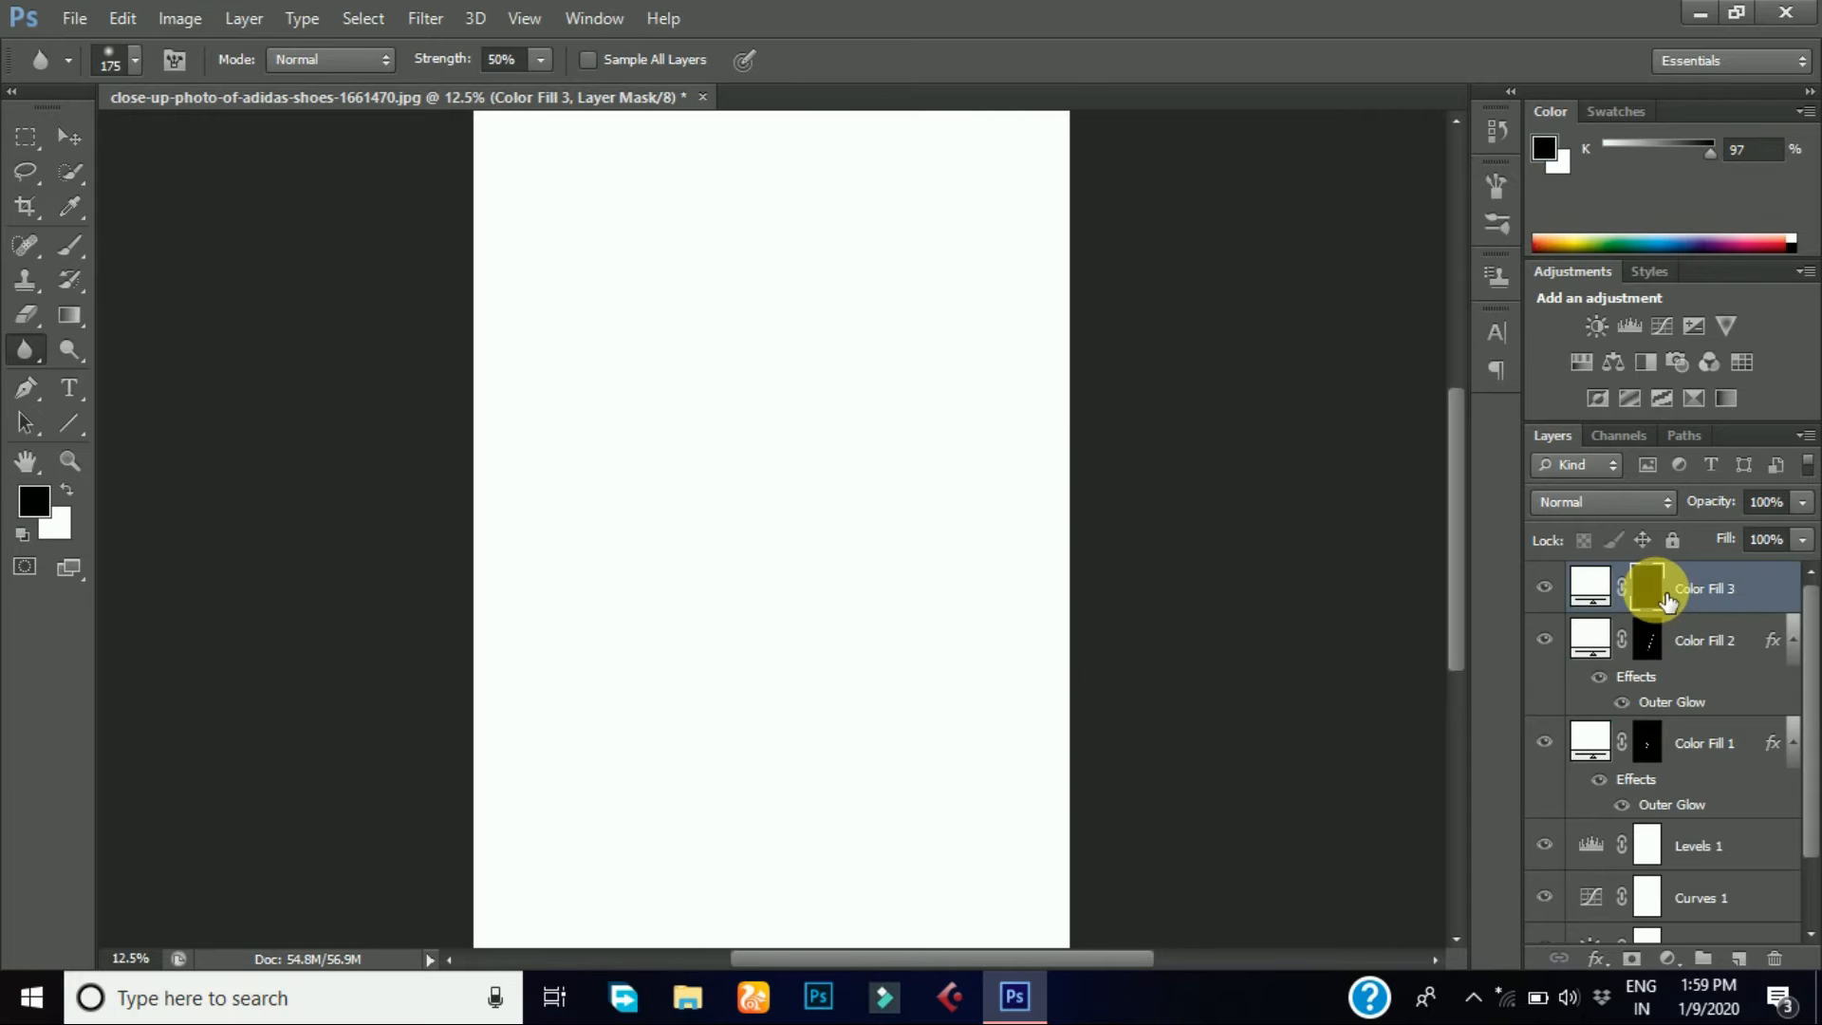
{"action": "key", "text": "ctrl+i"}
- Trace a closed Pen path around the black heel lining between the trouser cuff and the shoe's collar
{"action": "left_click", "coordinate": [24, 387]}
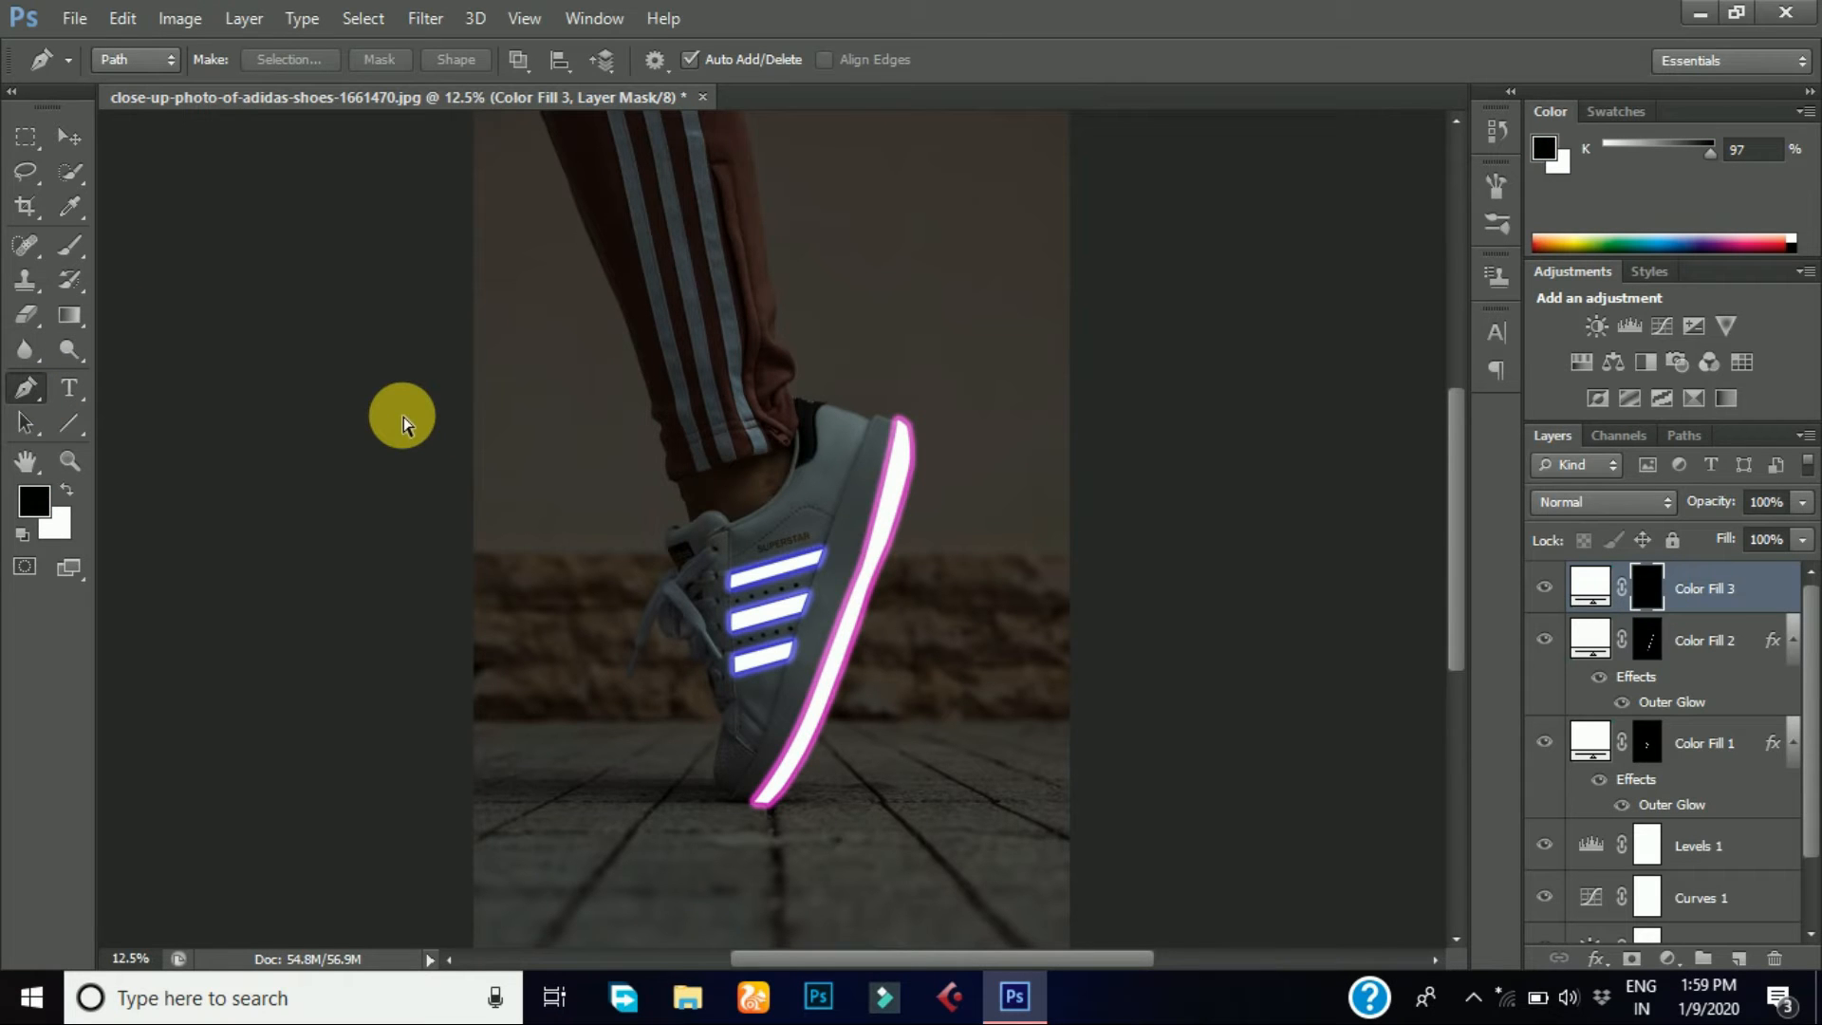
{"action": "key", "text": "ctrl+plus"}
{"action": "key", "text": "ctrl+plus"}
{"action": "key", "text": "ctrl+plus"}
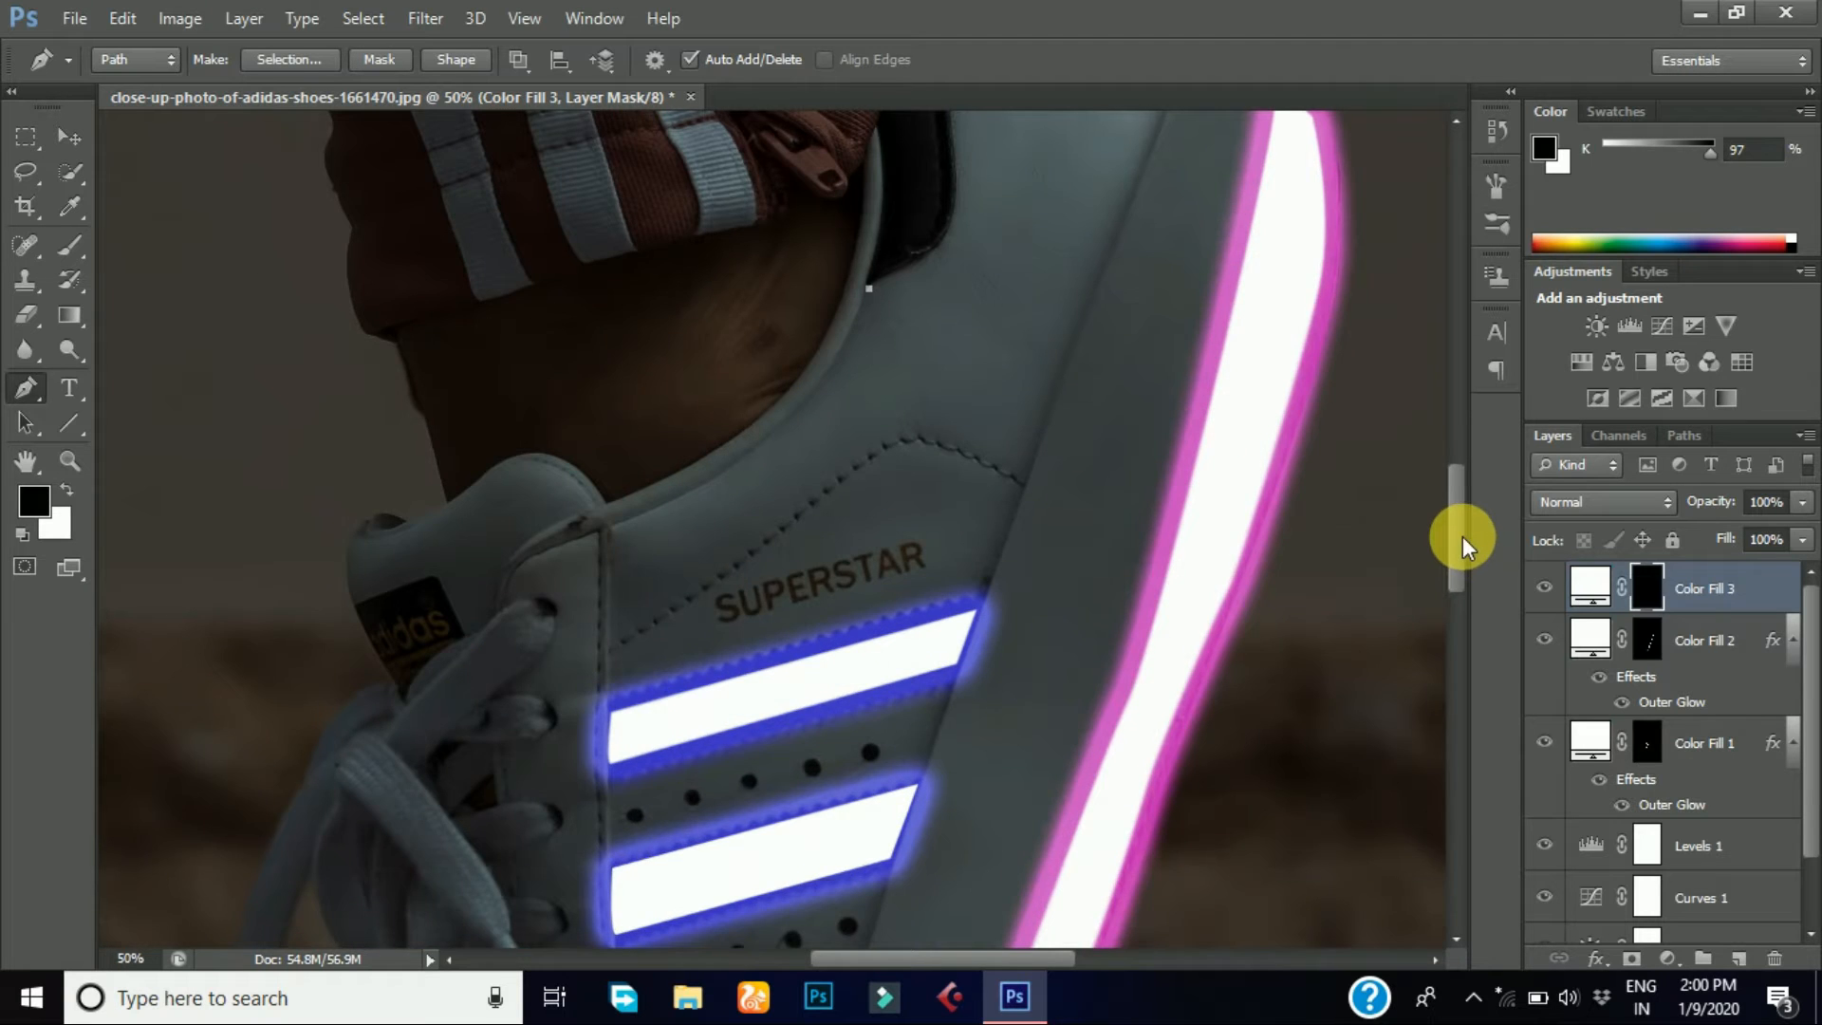
{"action": "left_click_drag", "start_coordinate": [1461, 537], "coordinate": [1459, 486]}
{"action": "left_click_drag", "start_coordinate": [948, 540], "coordinate": [956, 514]}
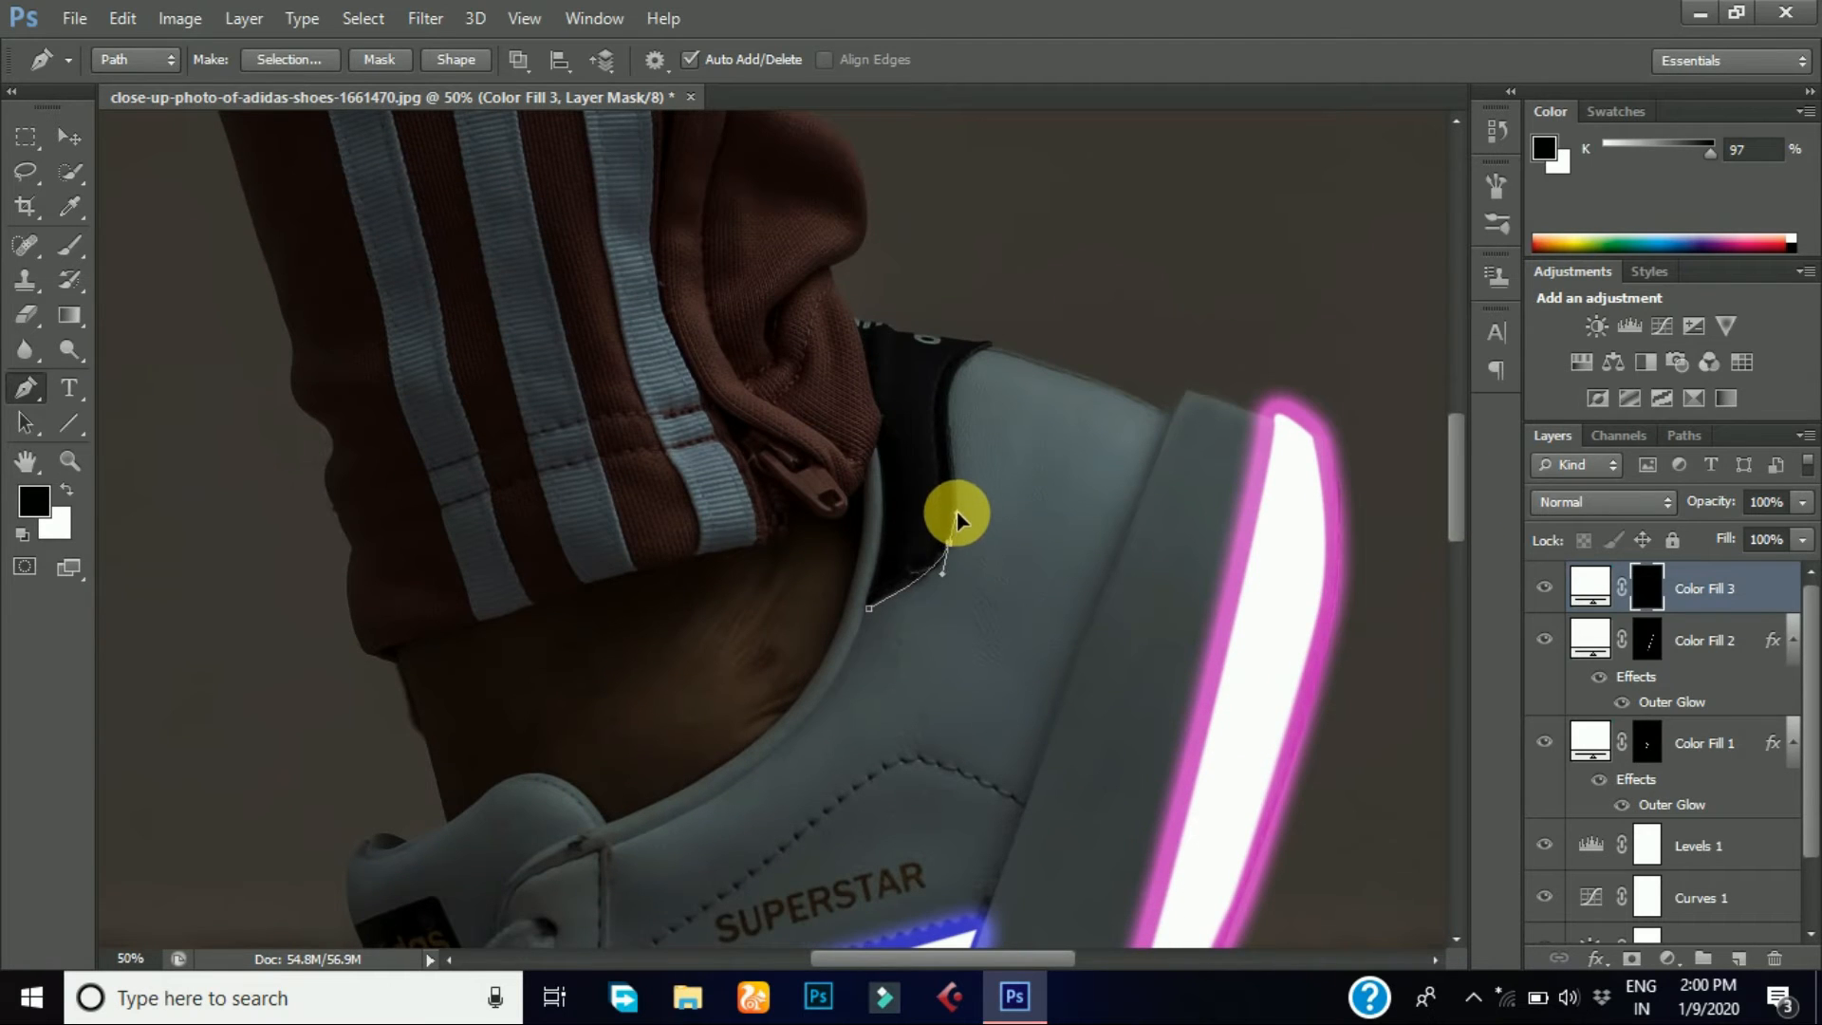
{"action": "left_click", "coordinate": [946, 415]}
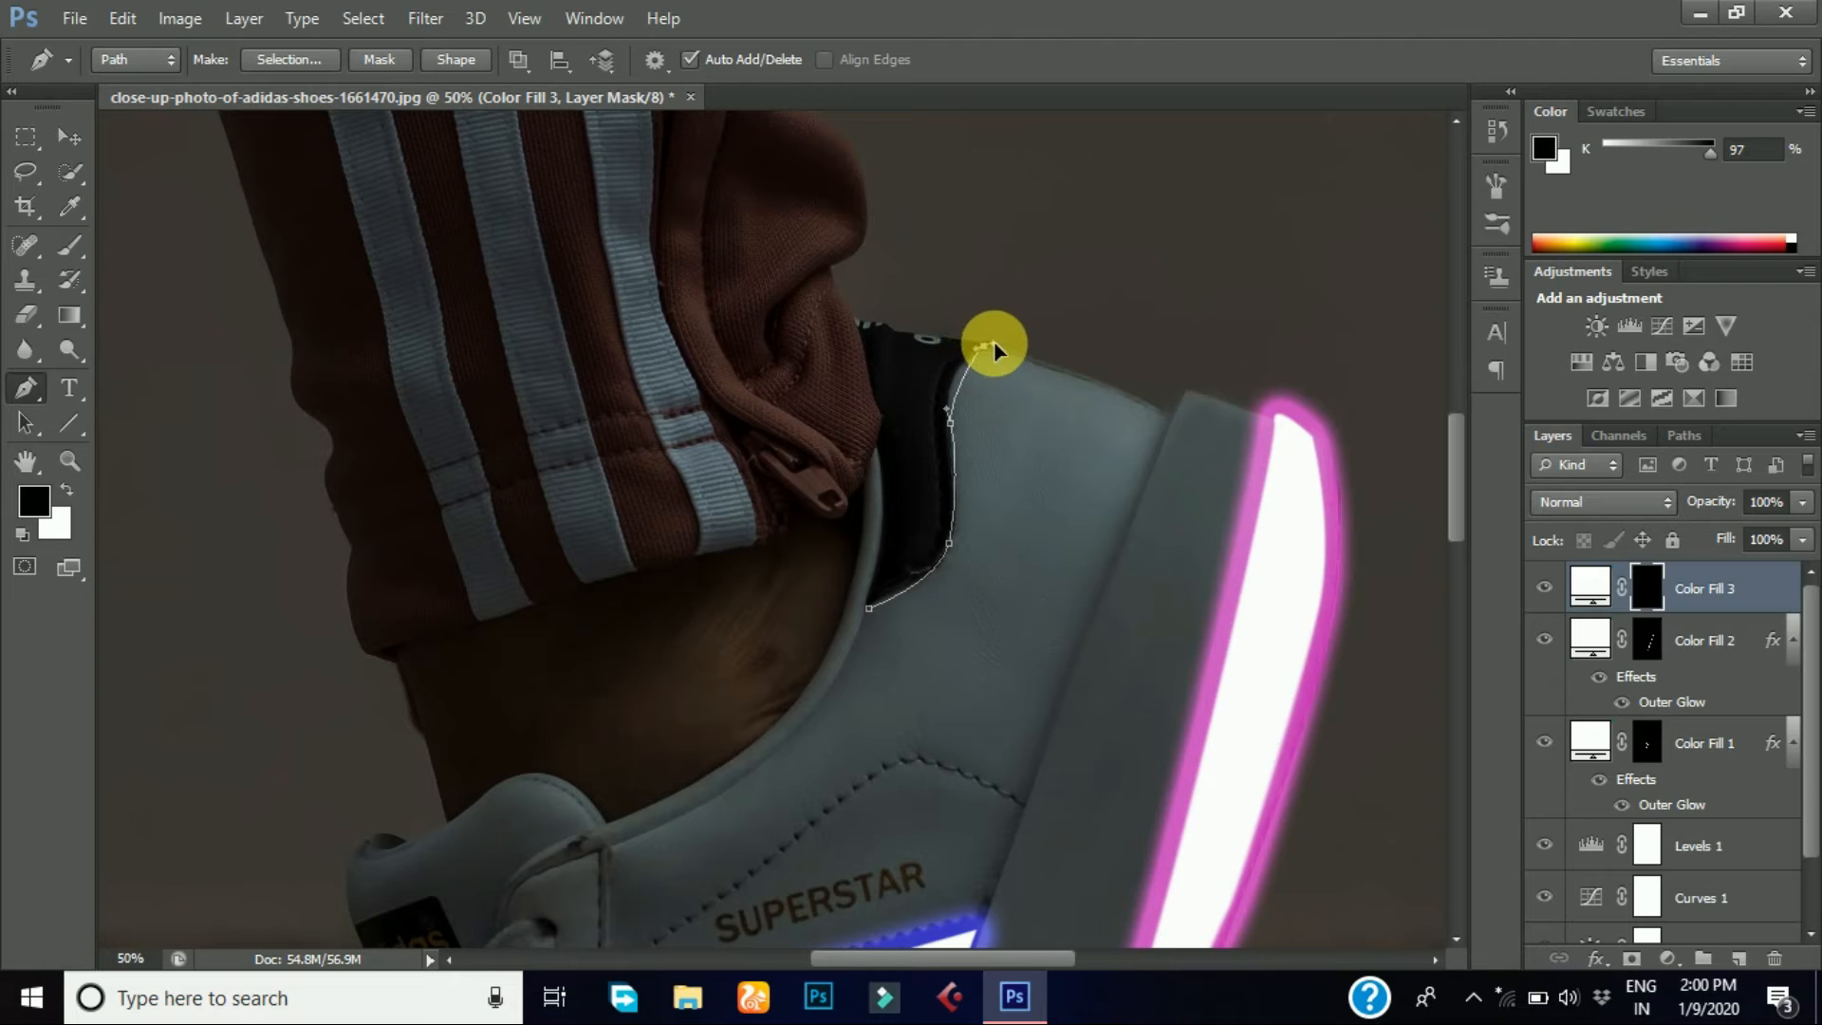
{"action": "left_click_drag", "start_coordinate": [1020, 351], "coordinate": [1019, 348]}
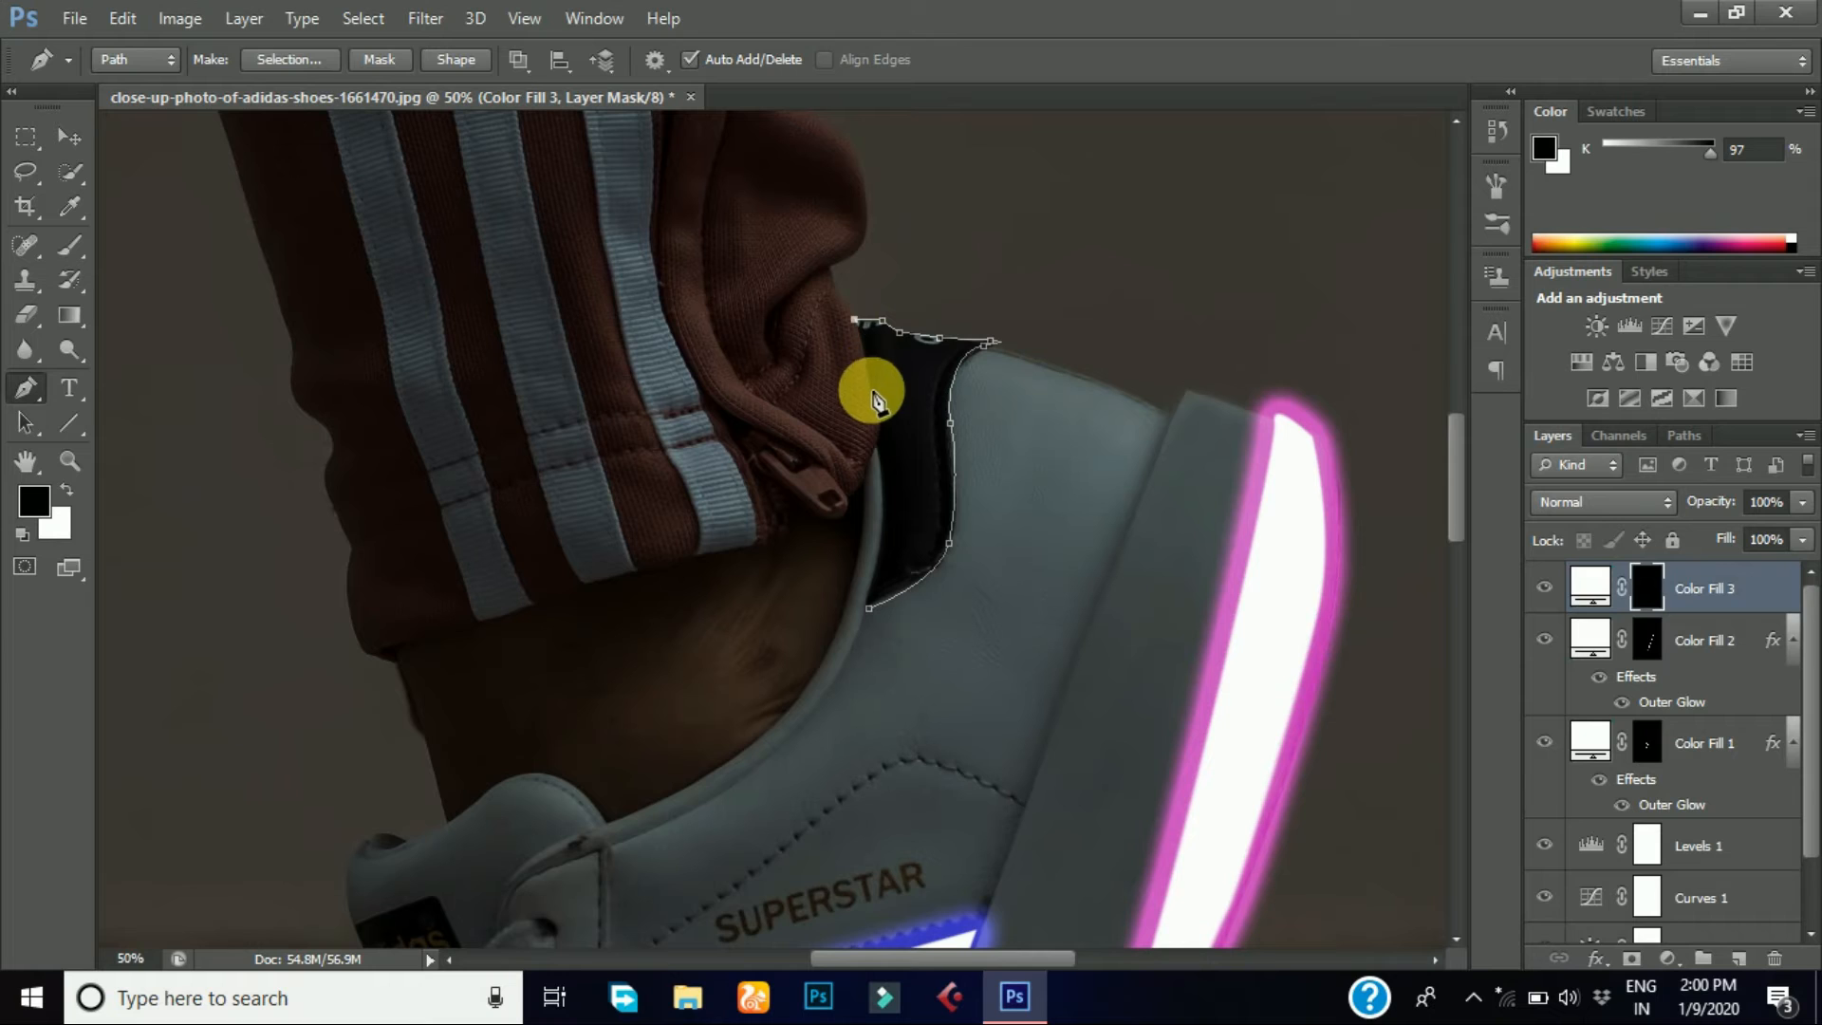
{"action": "left_click", "coordinate": [875, 440]}
{"action": "left_click_drag", "start_coordinate": [871, 583], "coordinate": [850, 649]}
{"action": "left_click", "coordinate": [865, 611]}
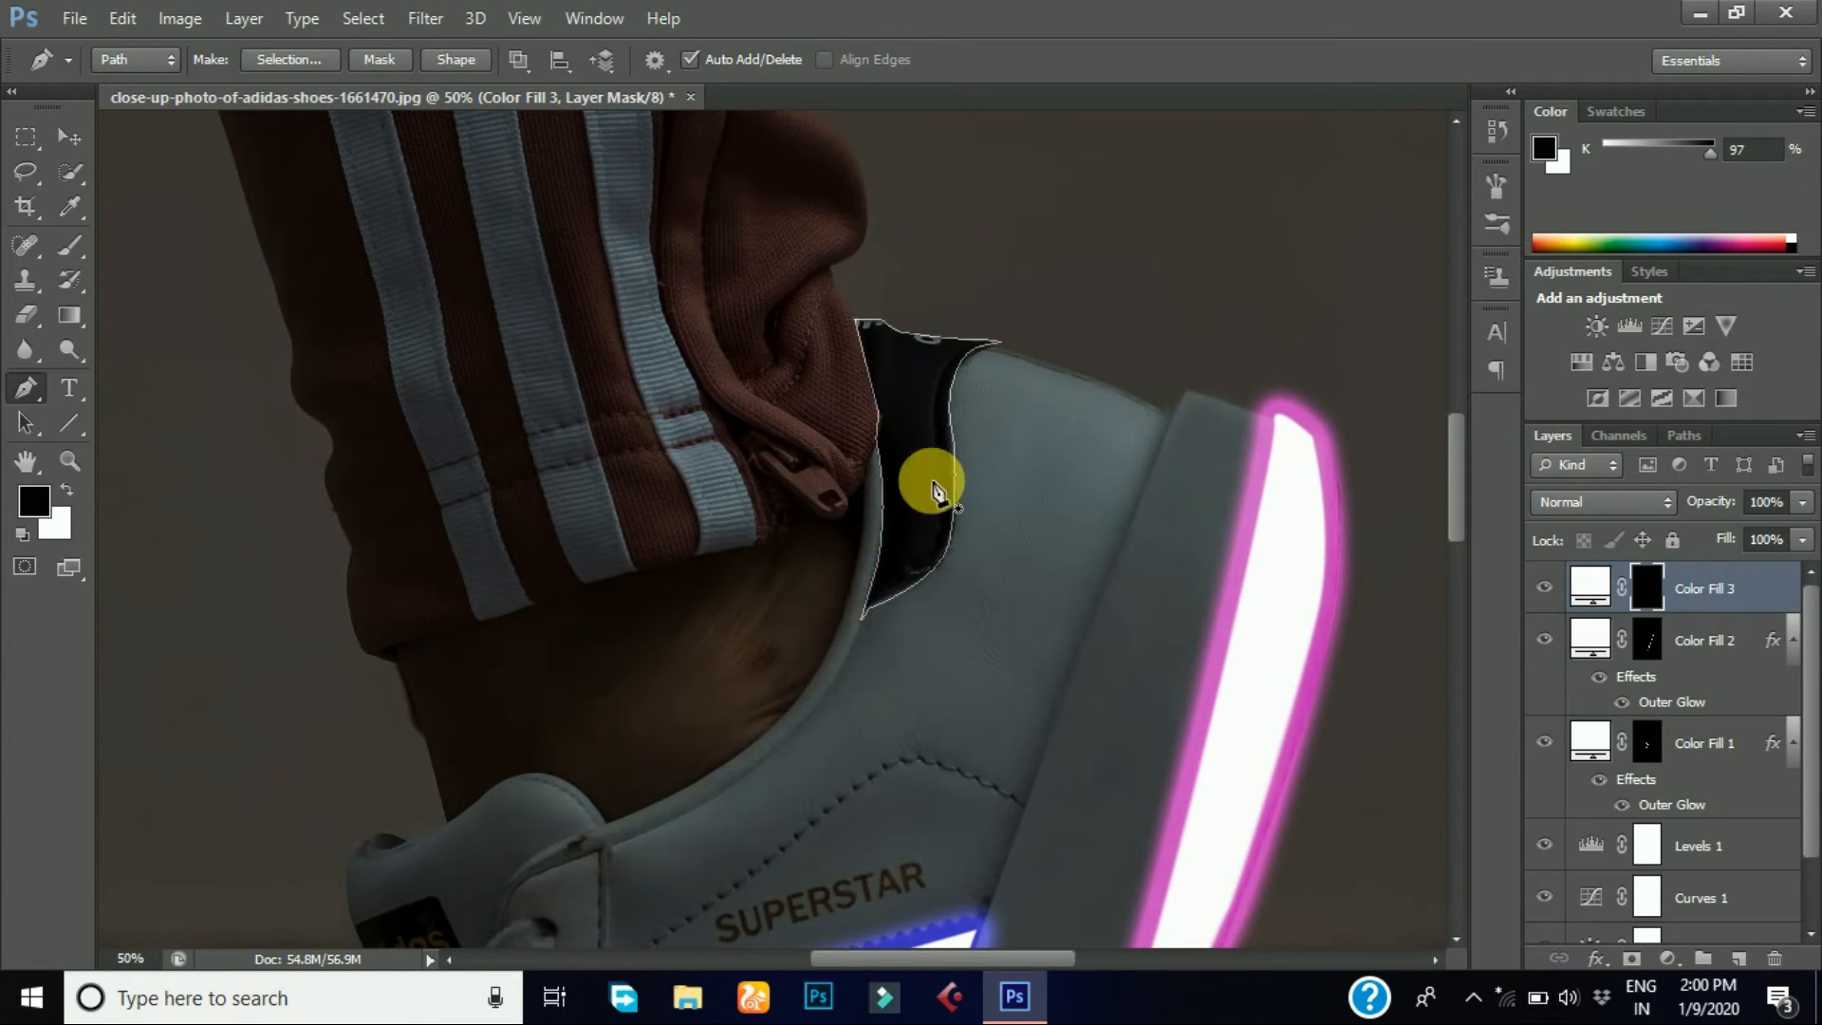
- Convert the heel lining path to a selection, fill the third fill layer's mask with white inside it, and deselect
{"action": "key", "text": "ctrl+Return"}
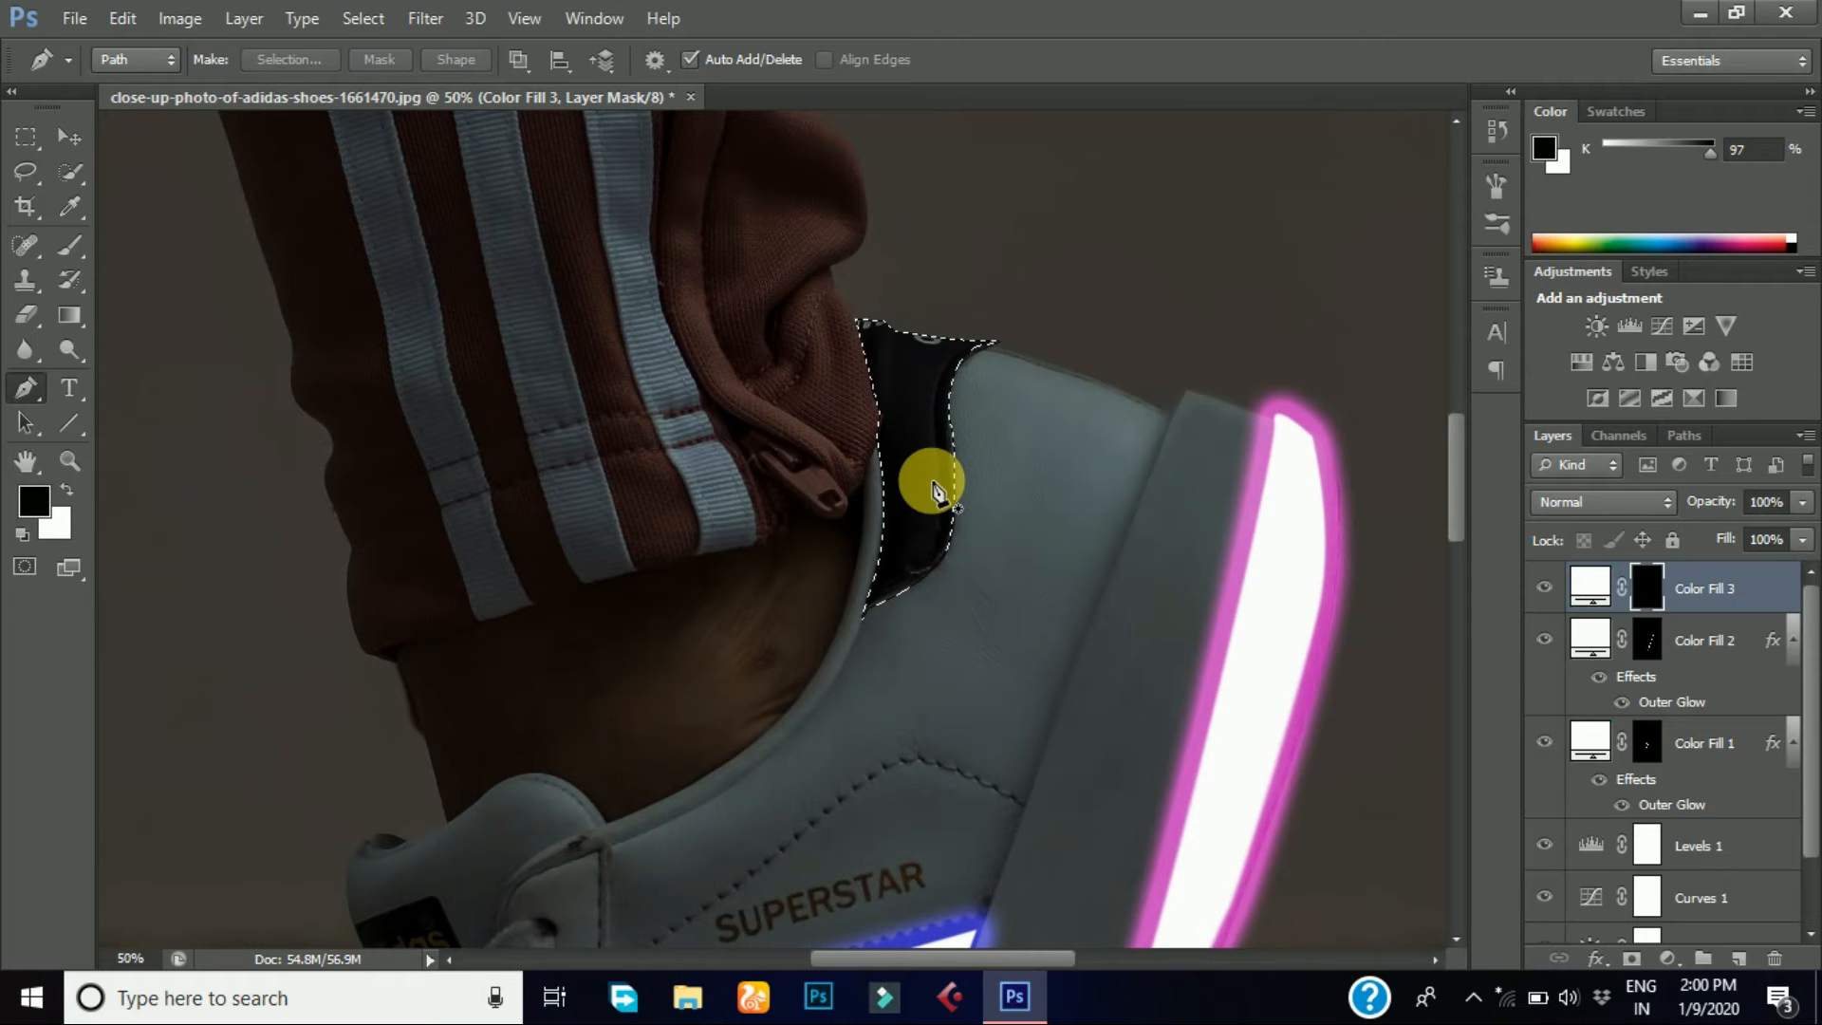
{"action": "key", "text": "ctrl+BackSpace"}
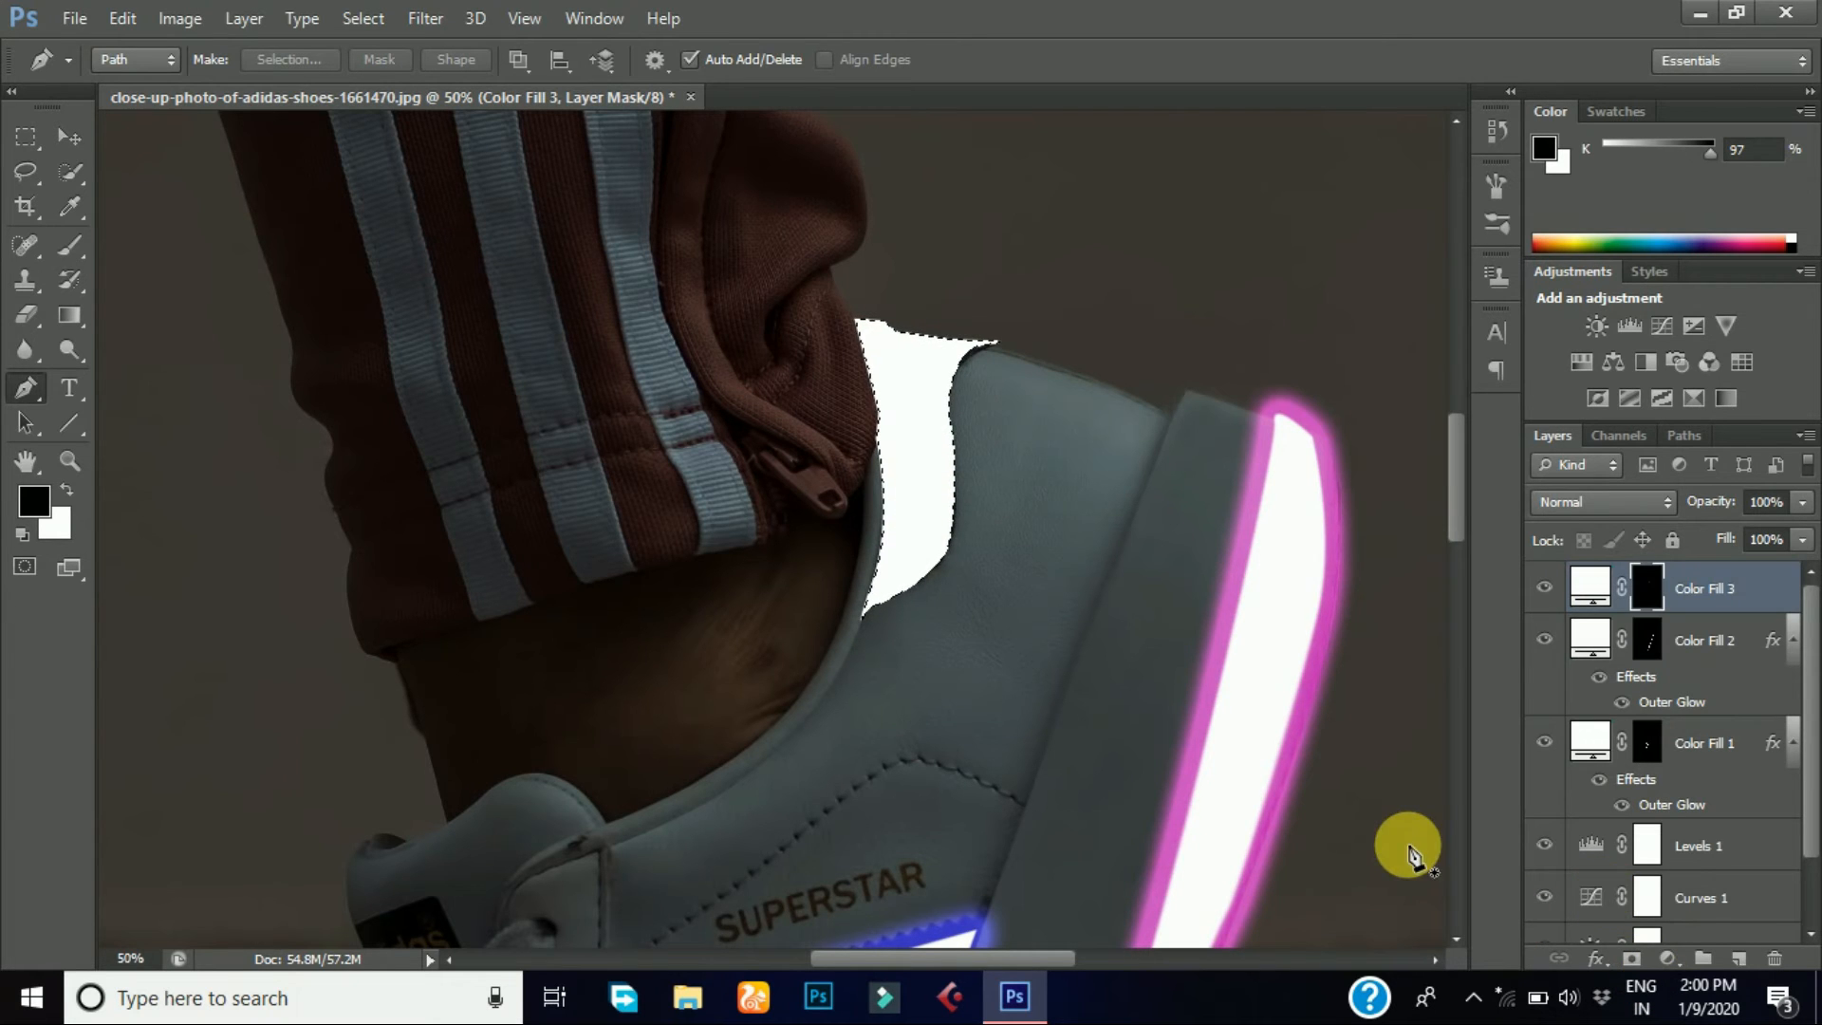
{"action": "key", "text": "ctrl+d"}
- Add an Outer Glow to the heel lining's fill layer and set the glow color to bright green
{"action": "left_click", "coordinate": [1595, 958]}
{"action": "left_click", "coordinate": [1592, 909]}
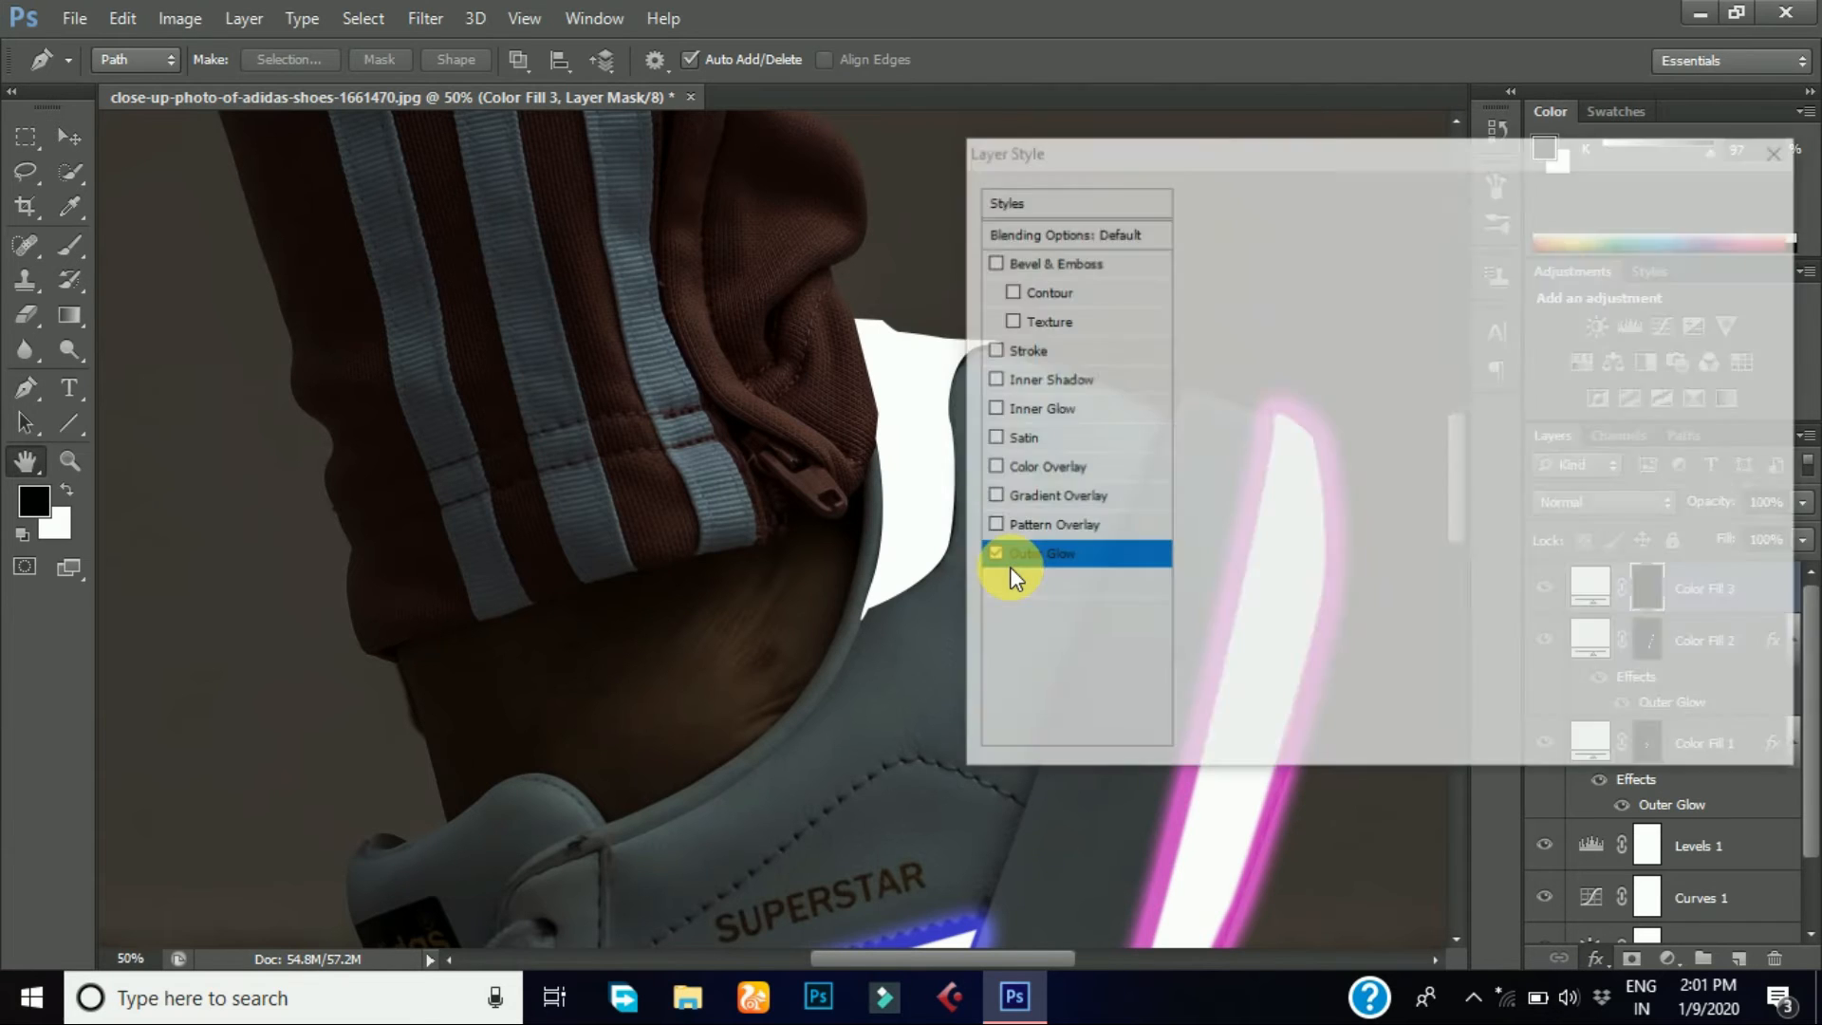
{"action": "scroll", "coordinate": [783, 645], "scroll_direction": "down", "scroll_amount": 1}
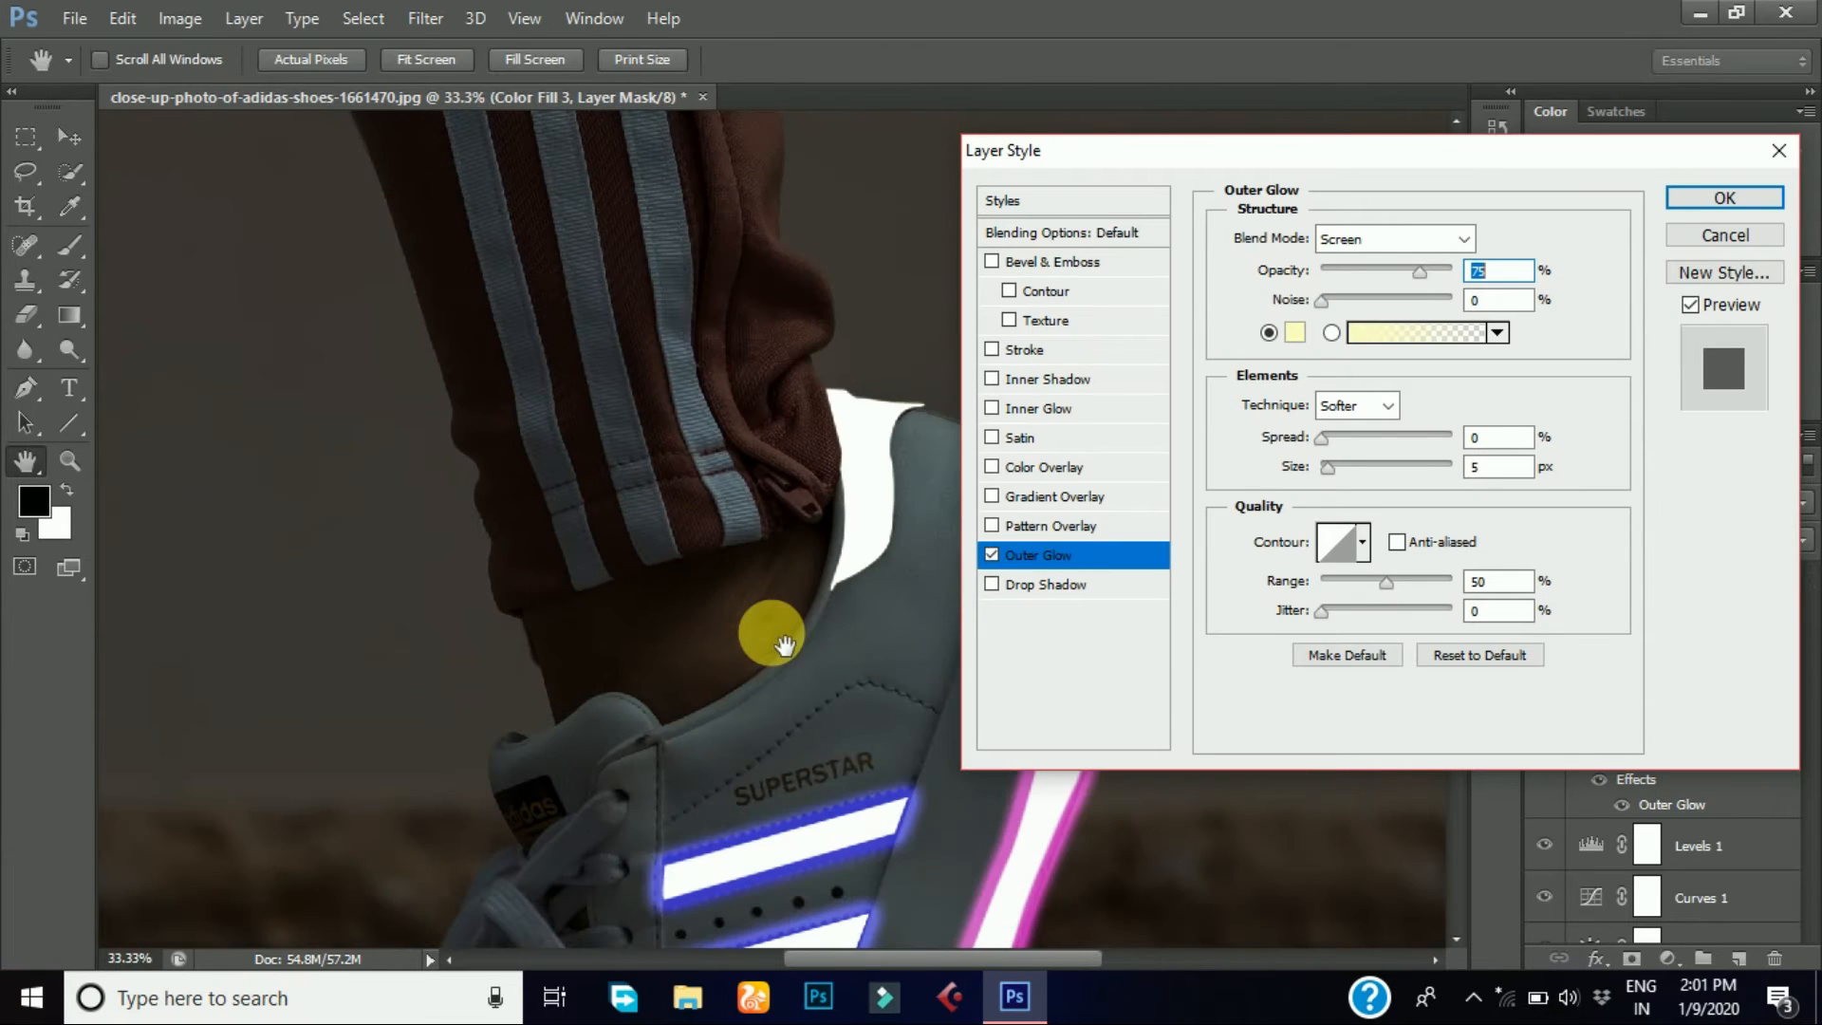
{"action": "left_click", "coordinate": [1295, 334]}
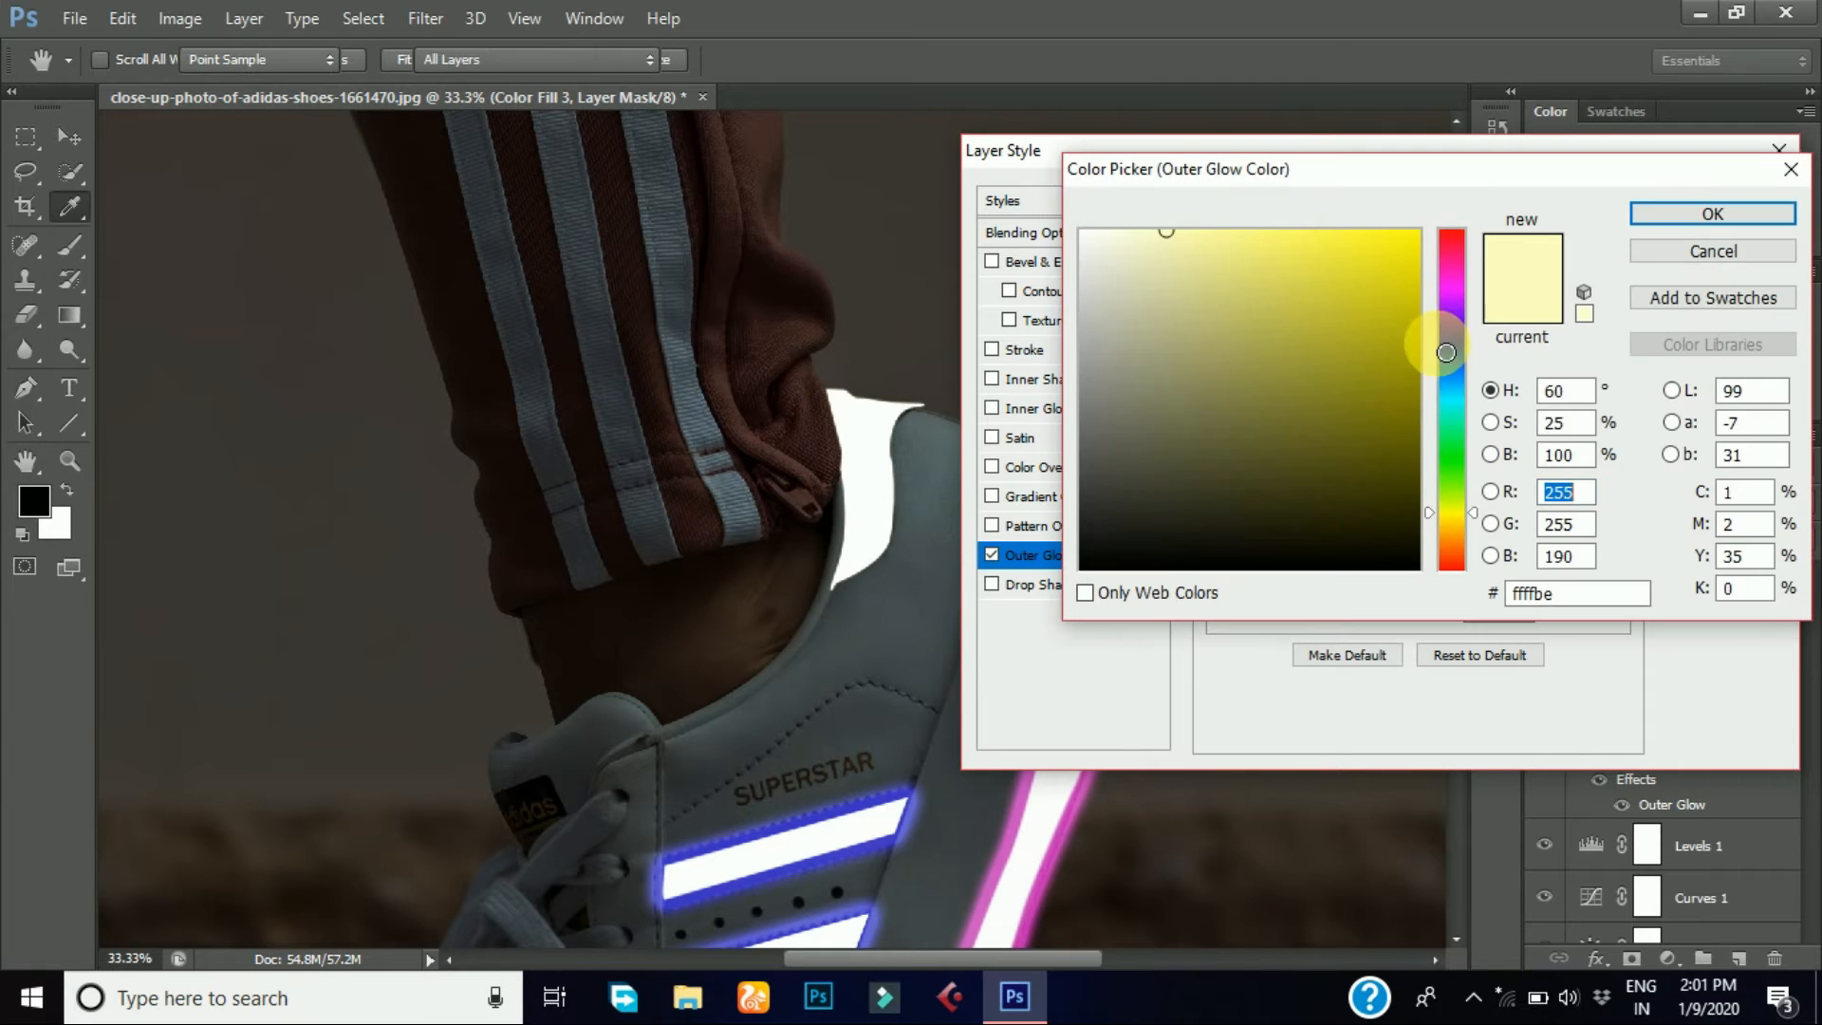
{"action": "left_click", "coordinate": [1450, 451]}
{"action": "left_click", "coordinate": [1368, 234]}
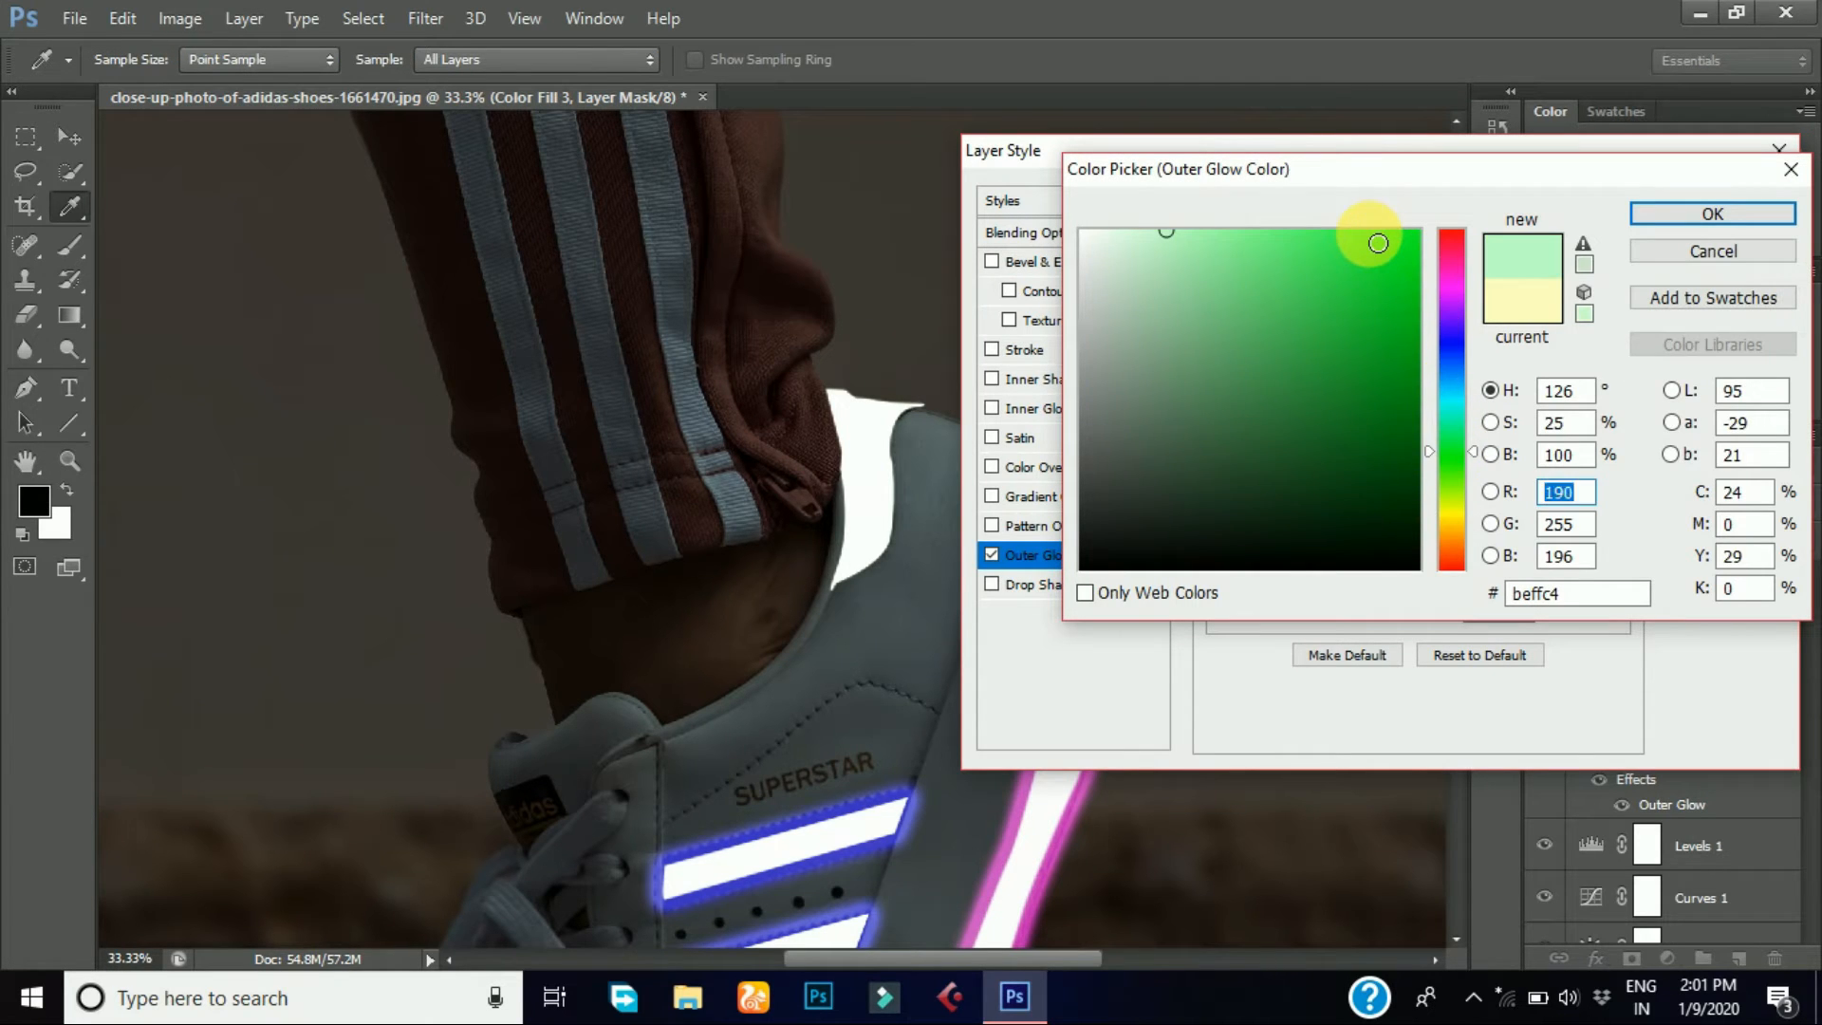
{"action": "left_click", "coordinate": [1712, 215]}
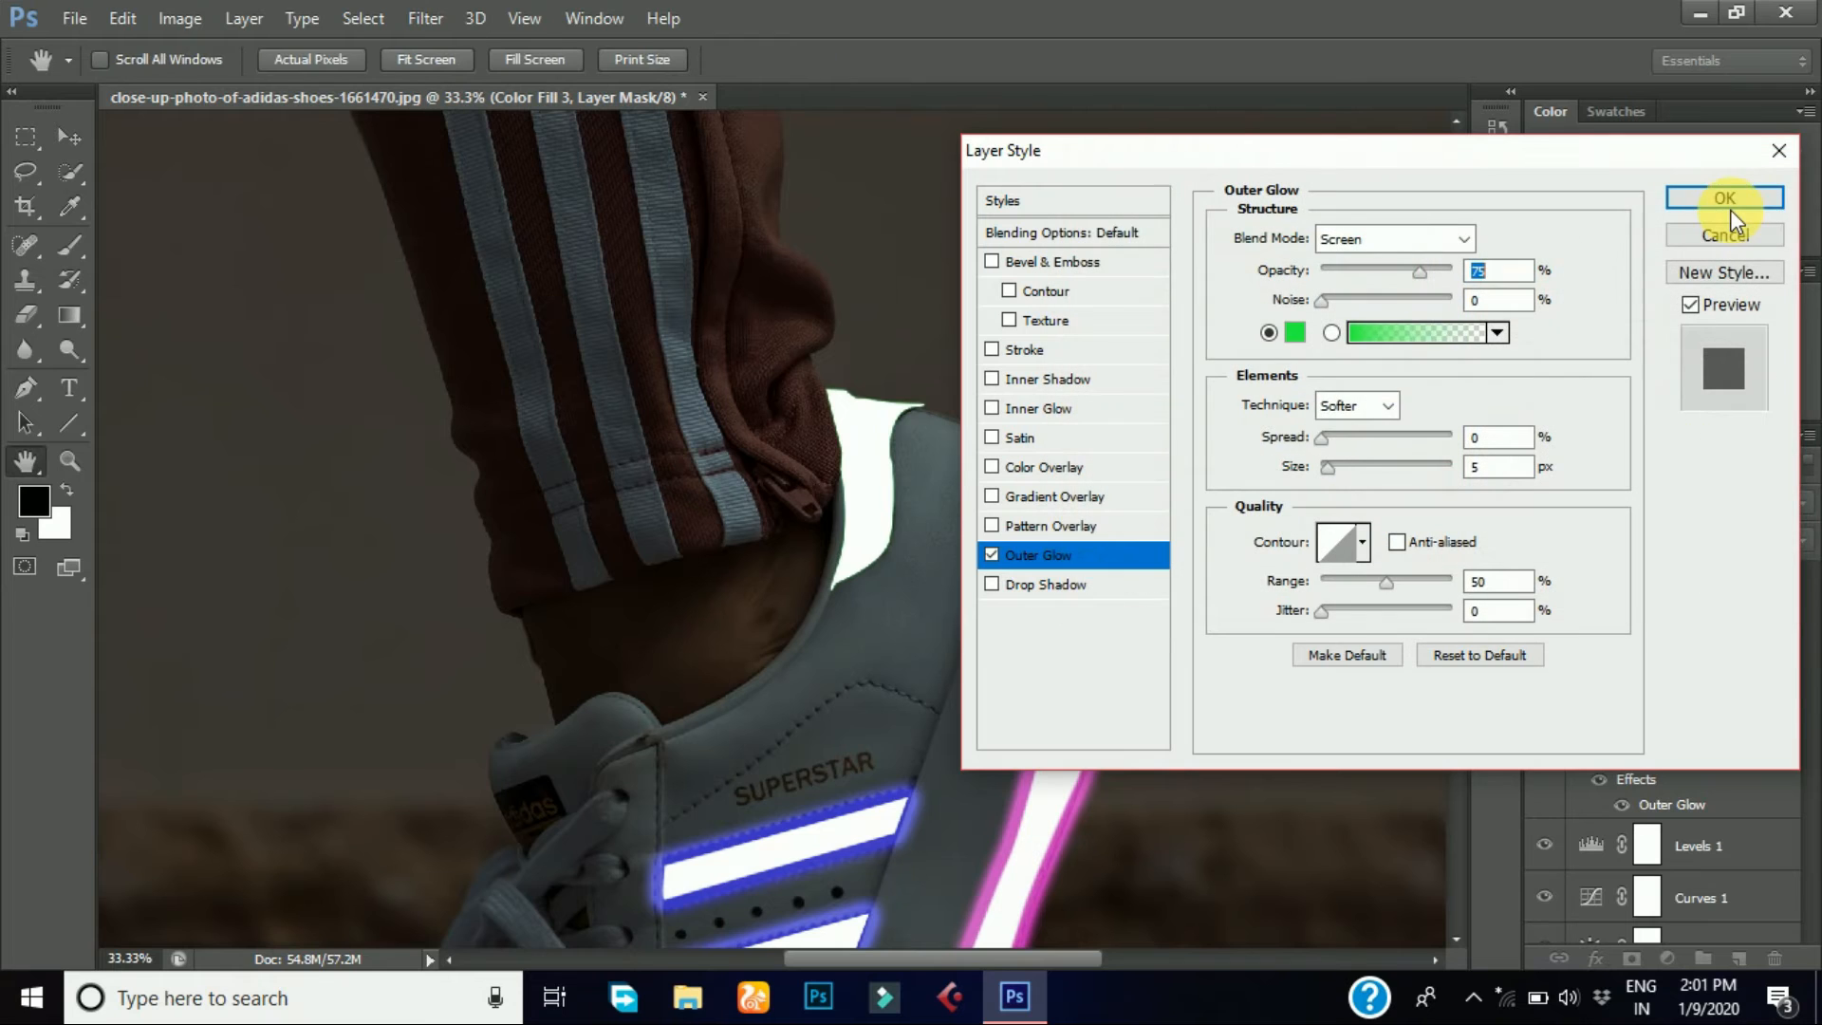
- Set the heel lining's outer glow to 38% spread and 49 px size and apply the style
{"action": "left_click", "coordinate": [1374, 435]}
{"action": "left_click", "coordinate": [1350, 465]}
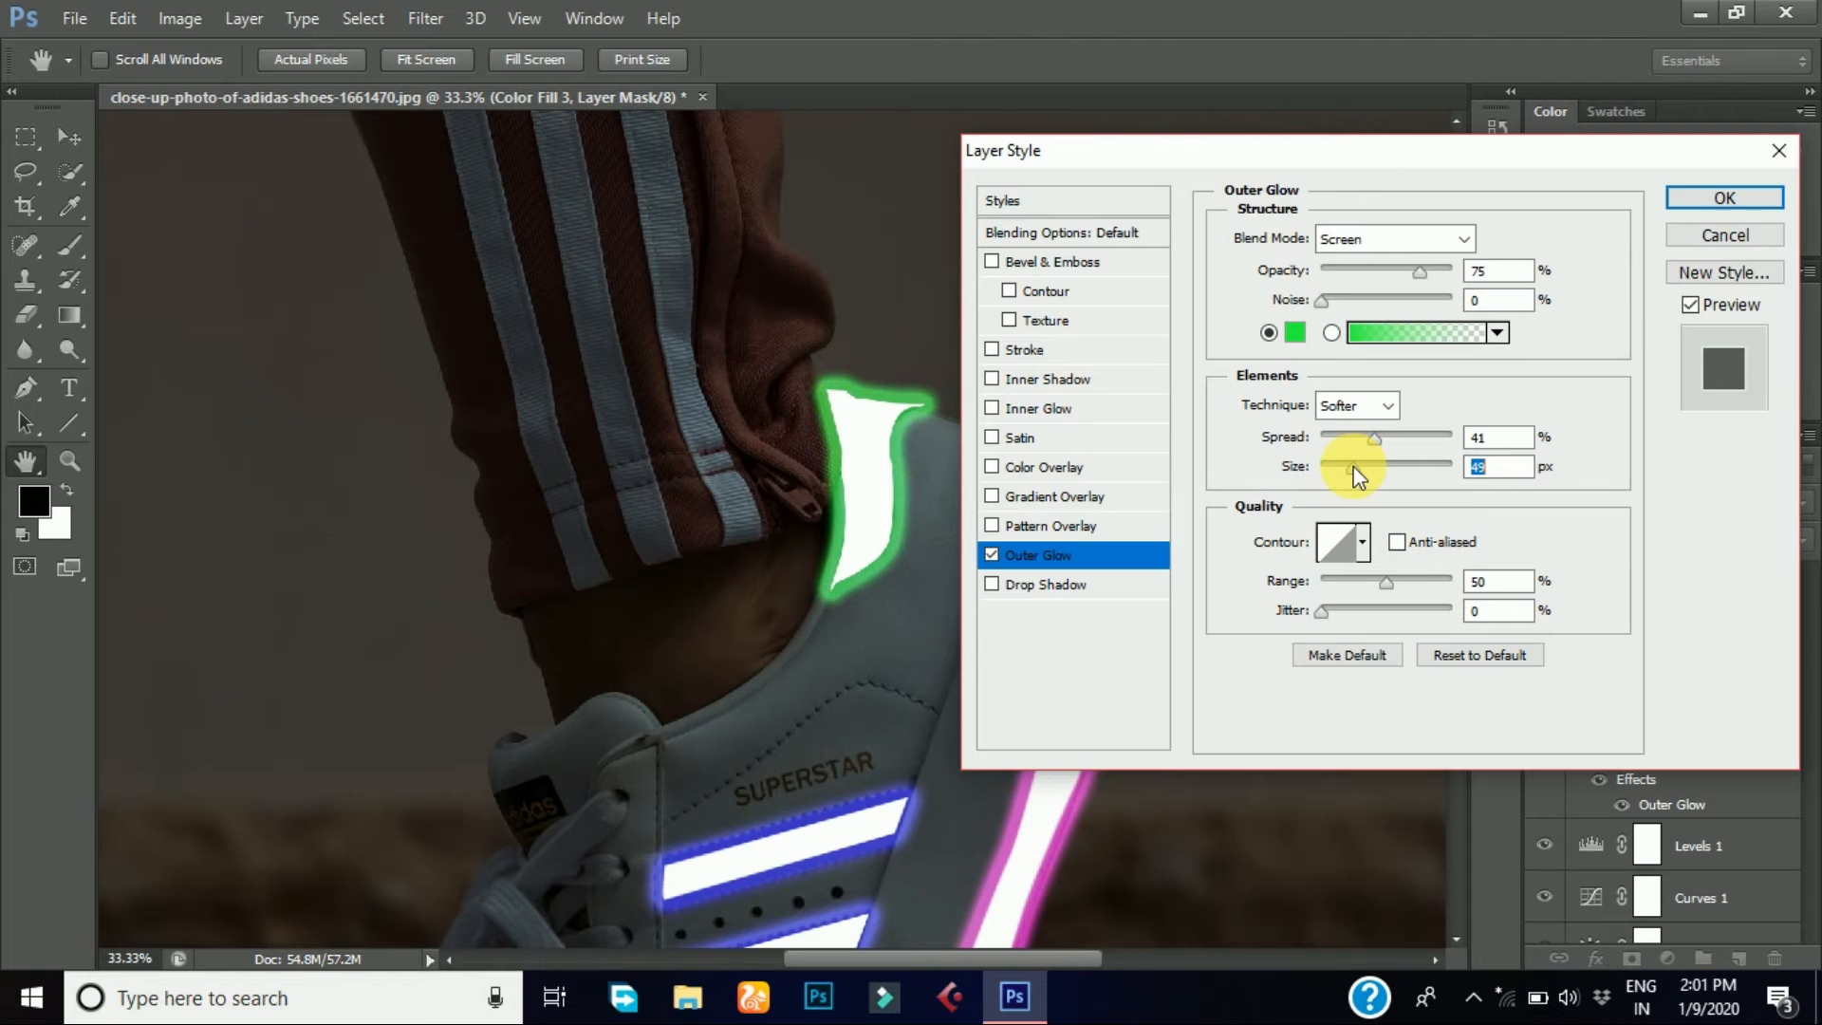
{"action": "left_click", "coordinate": [1370, 437]}
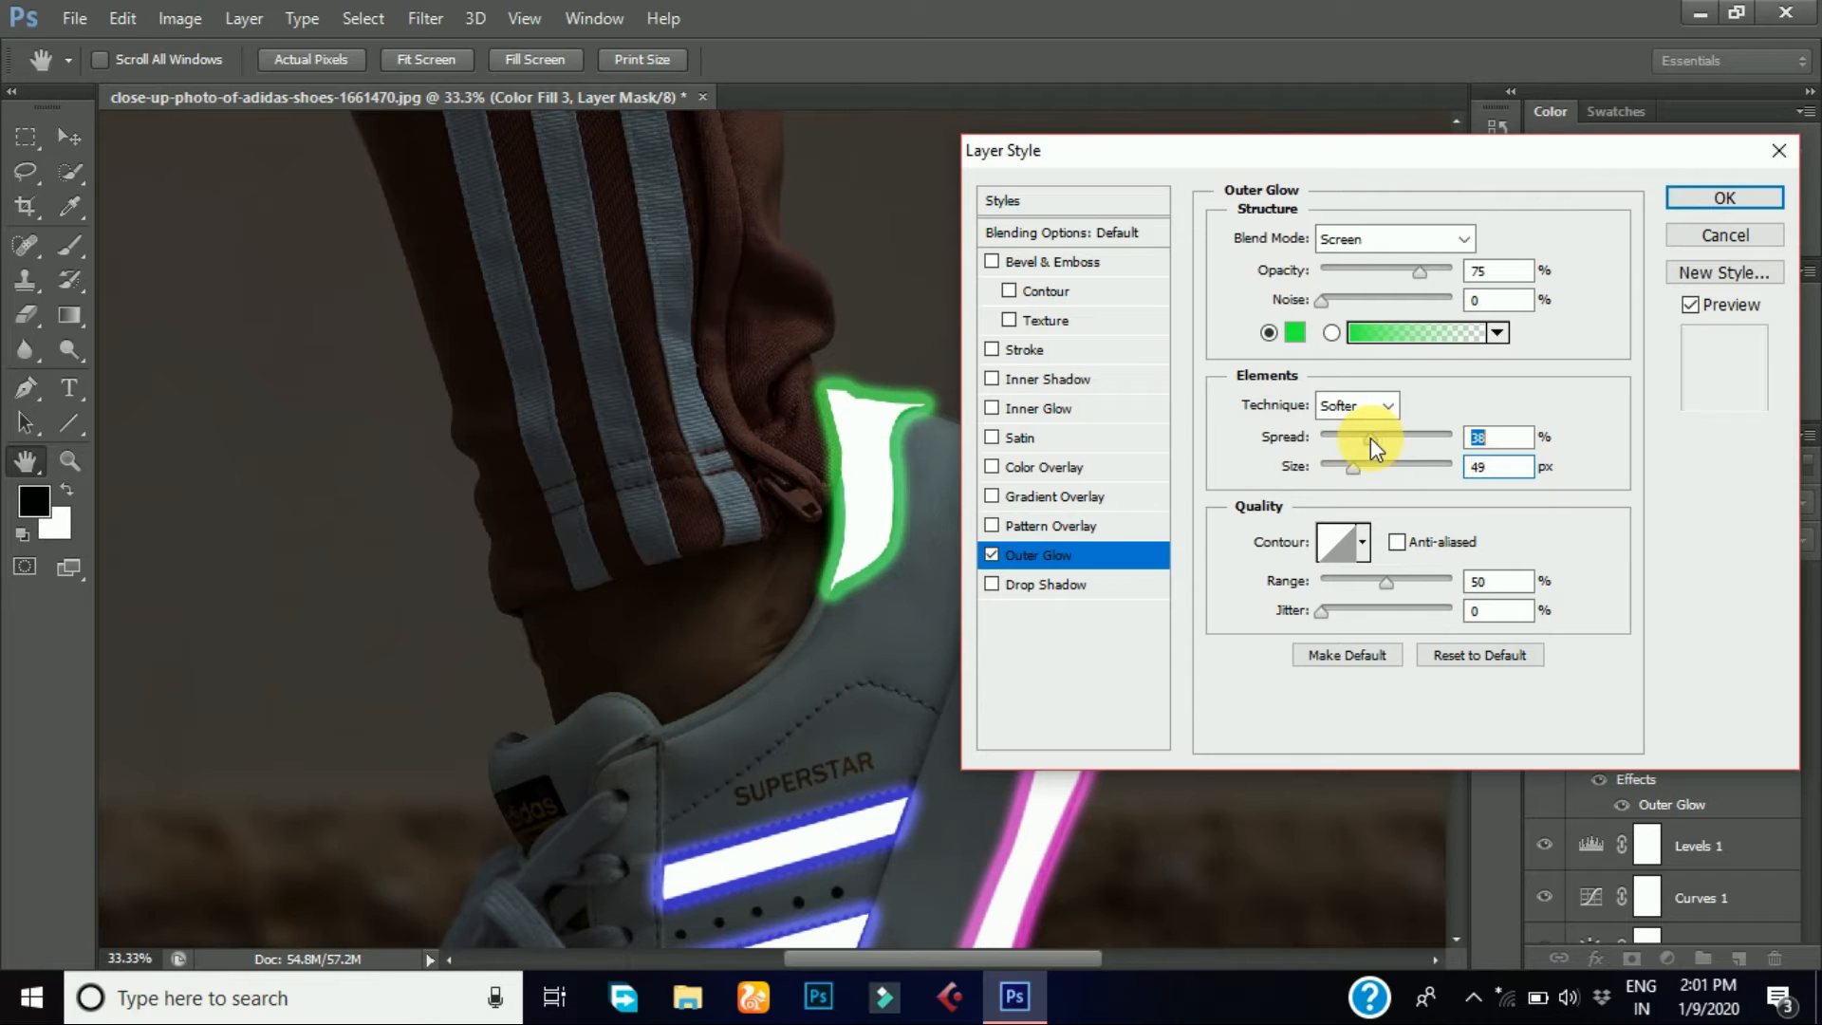
{"action": "left_click", "coordinate": [1696, 201]}
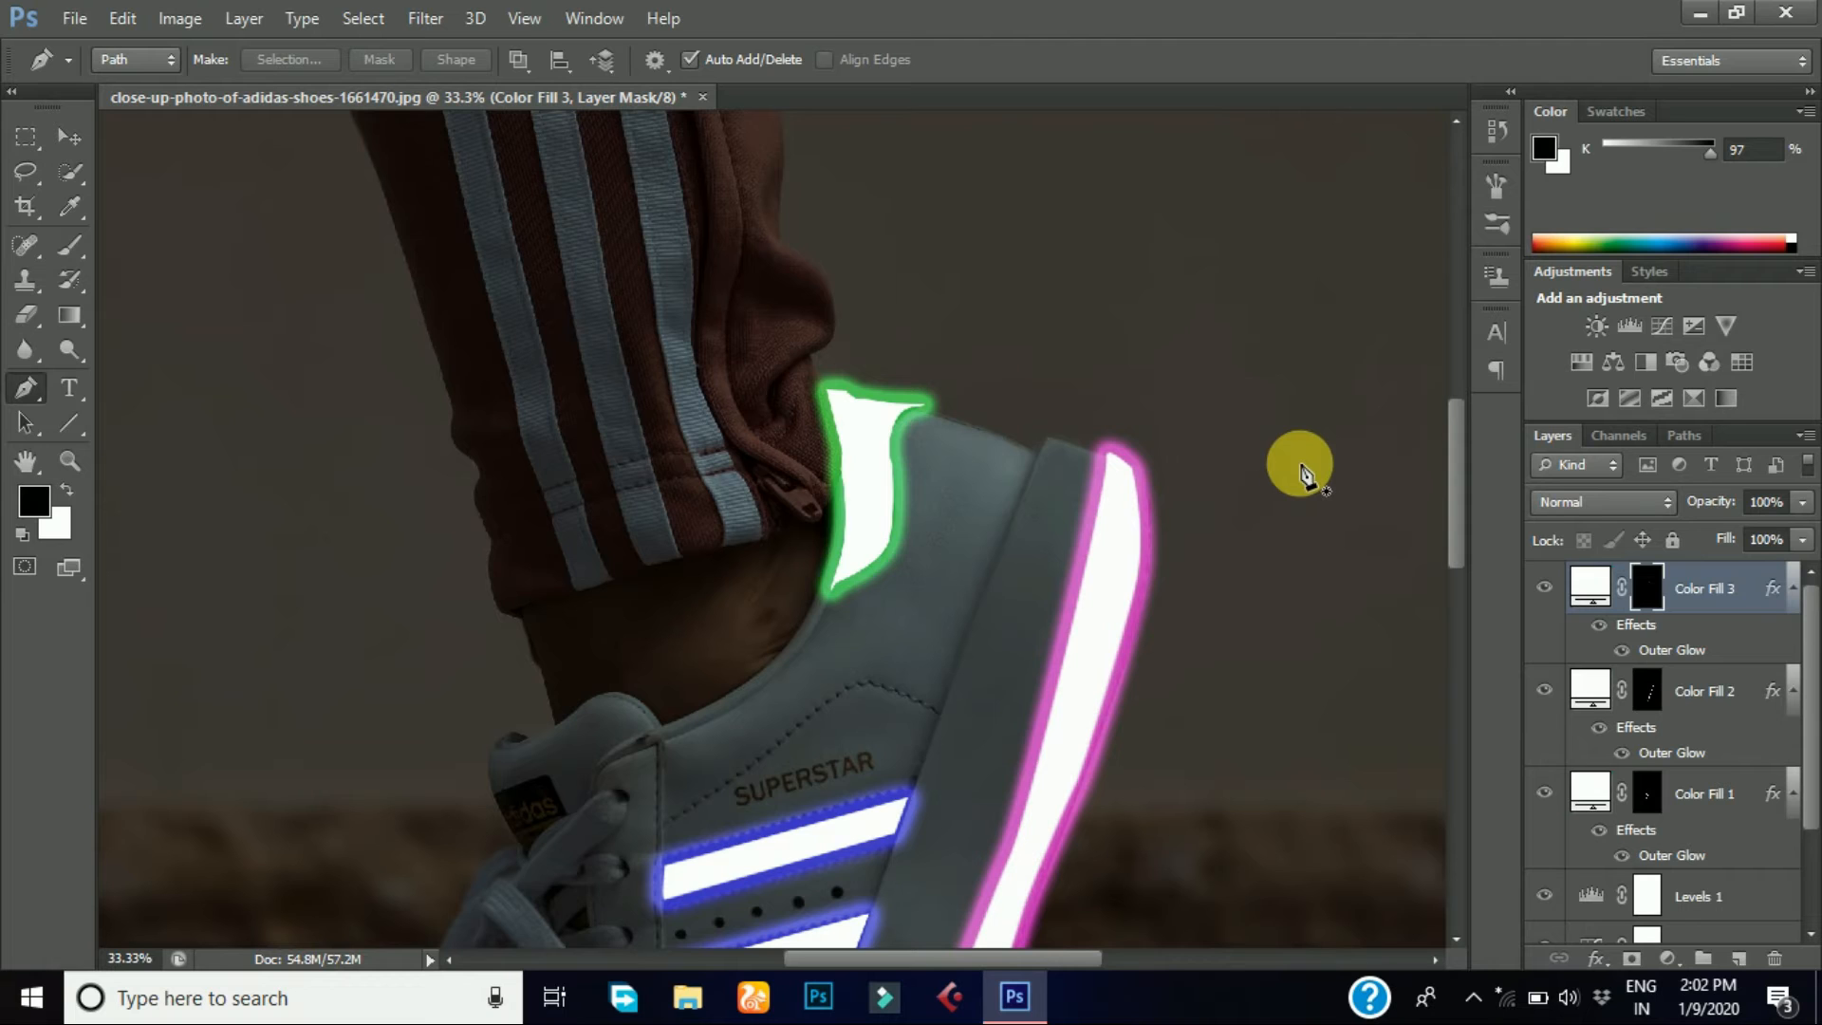
- Target the first fill layer's mask and trace a Pen path up the left edge of the leftmost trouser stripe to the photo's upper border
{"action": "left_click", "coordinate": [23, 353]}
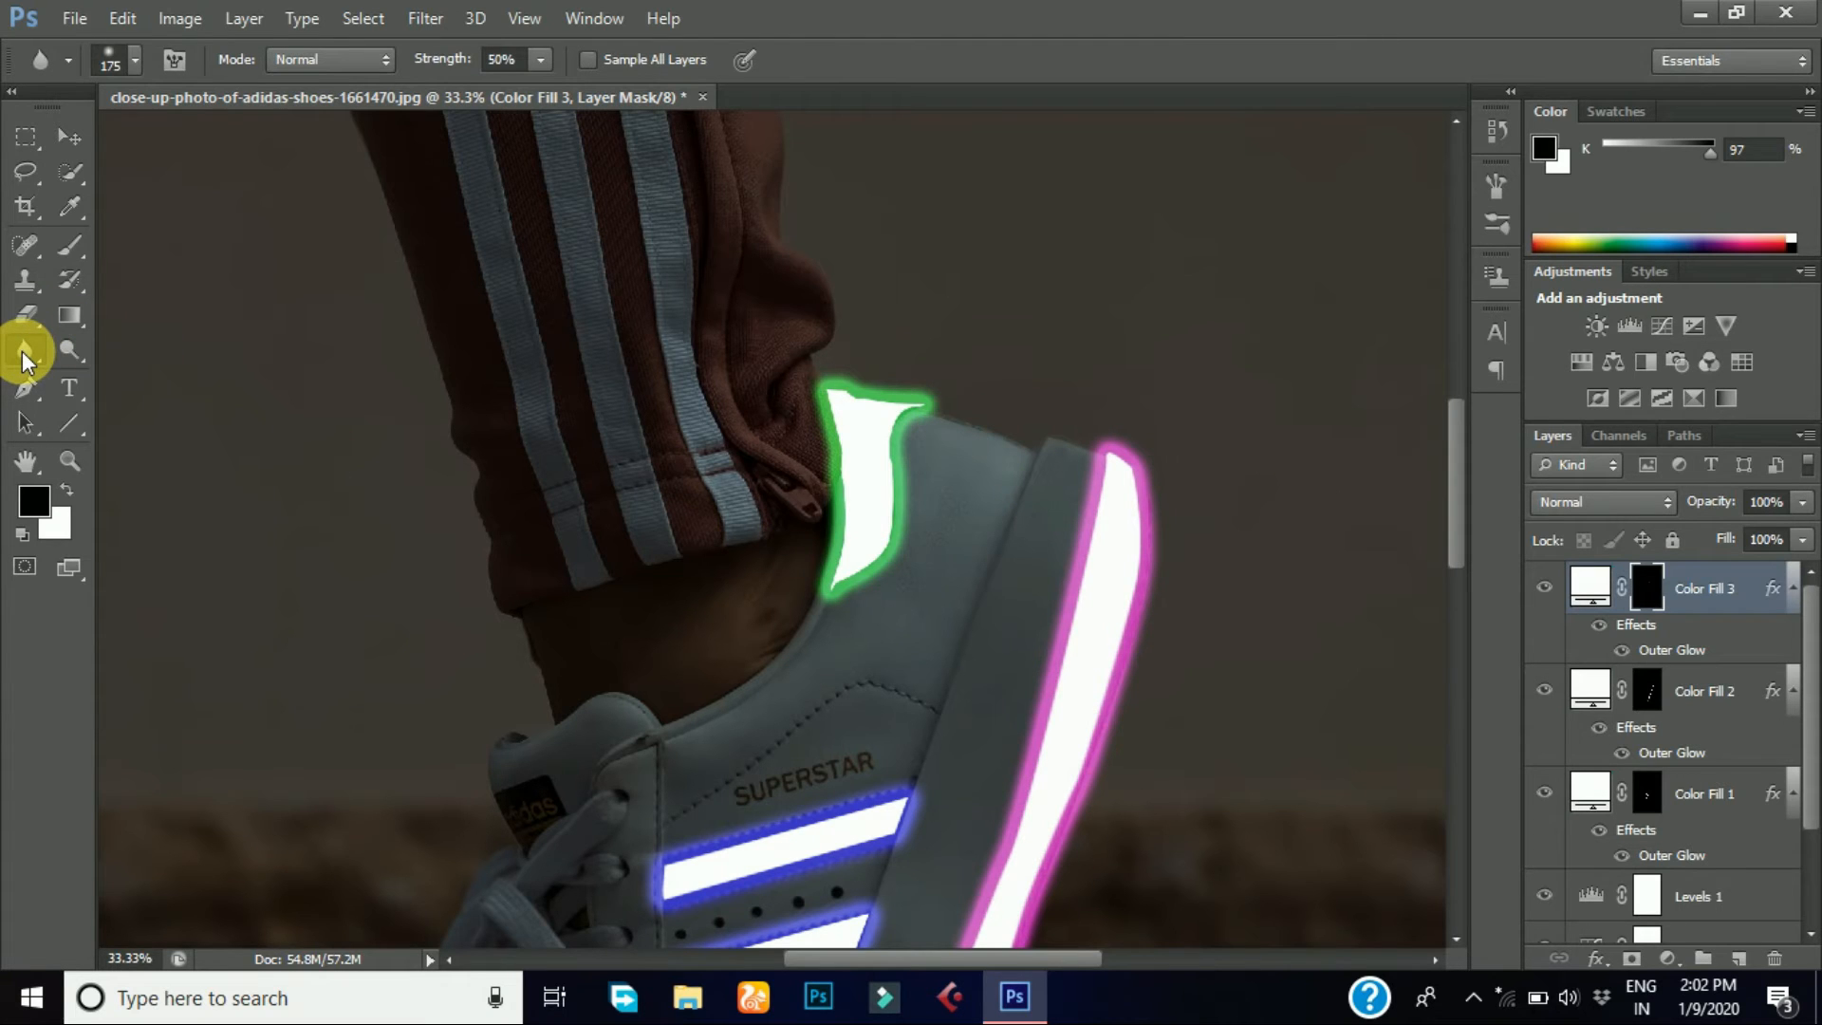
{"action": "mouse_move", "coordinate": [859, 507]}
{"action": "left_mouse_down"}
{"action": "mouse_move", "coordinate": [886, 447]}
{"action": "mouse_move", "coordinate": [825, 399]}
{"action": "mouse_move", "coordinate": [899, 463]}
{"action": "mouse_move", "coordinate": [854, 394]}
{"action": "mouse_move", "coordinate": [886, 455]}
{"action": "mouse_move", "coordinate": [1447, 423]}
{"action": "mouse_move", "coordinate": [1482, 490]}
{"action": "mouse_move", "coordinate": [1459, 493]}
{"action": "mouse_move", "coordinate": [1466, 533]}
{"action": "mouse_move", "coordinate": [1456, 474]}
{"action": "left_mouse_up"}
{"action": "left_click", "coordinate": [1624, 783]}
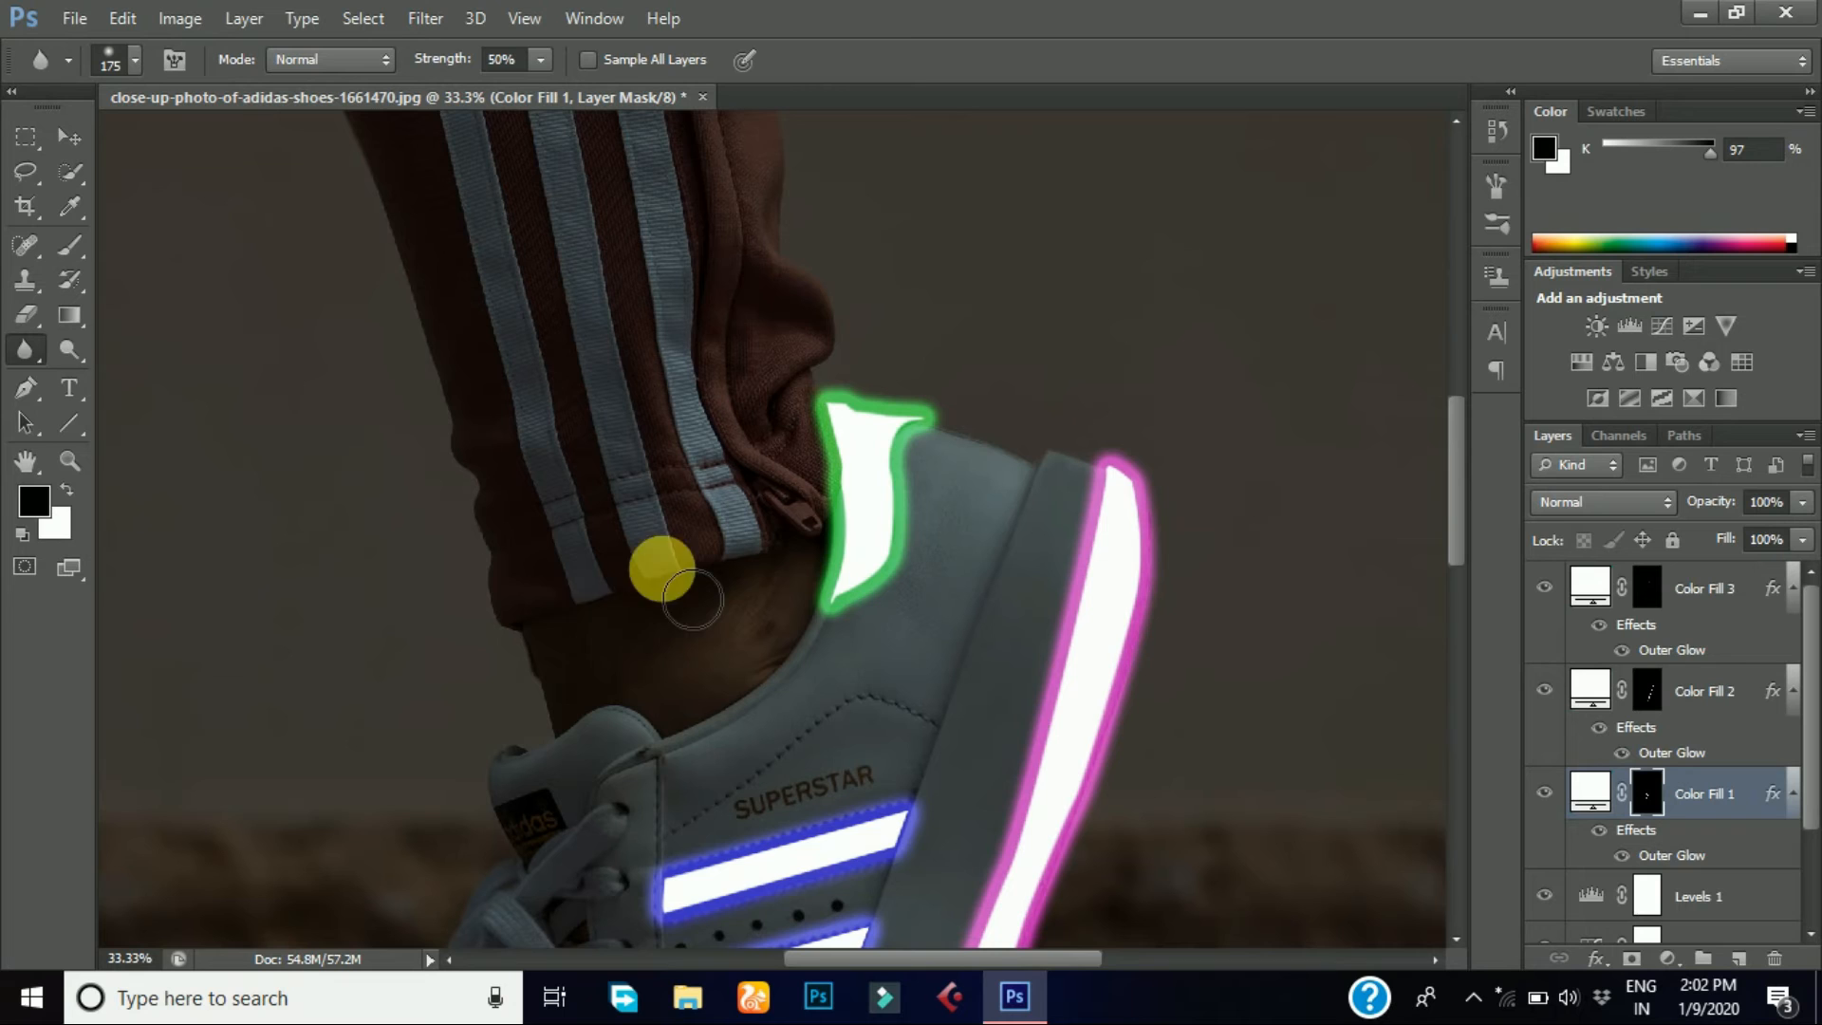
{"action": "left_click", "coordinate": [26, 387]}
{"action": "left_click", "coordinate": [575, 606]}
{"action": "left_click_drag", "start_coordinate": [551, 534], "coordinate": [547, 518]}
{"action": "left_click_drag", "start_coordinate": [526, 455], "coordinate": [517, 447]}
{"action": "left_click", "coordinate": [507, 378]}
{"action": "left_click", "coordinate": [471, 240]}
{"action": "left_click", "coordinate": [445, 136]}
{"action": "left_click_drag", "start_coordinate": [1455, 508], "coordinate": [1445, 379]}
{"action": "left_click", "coordinate": [386, 495]}
{"action": "left_click", "coordinate": [334, 280]}
{"action": "left_click", "coordinate": [309, 195]}
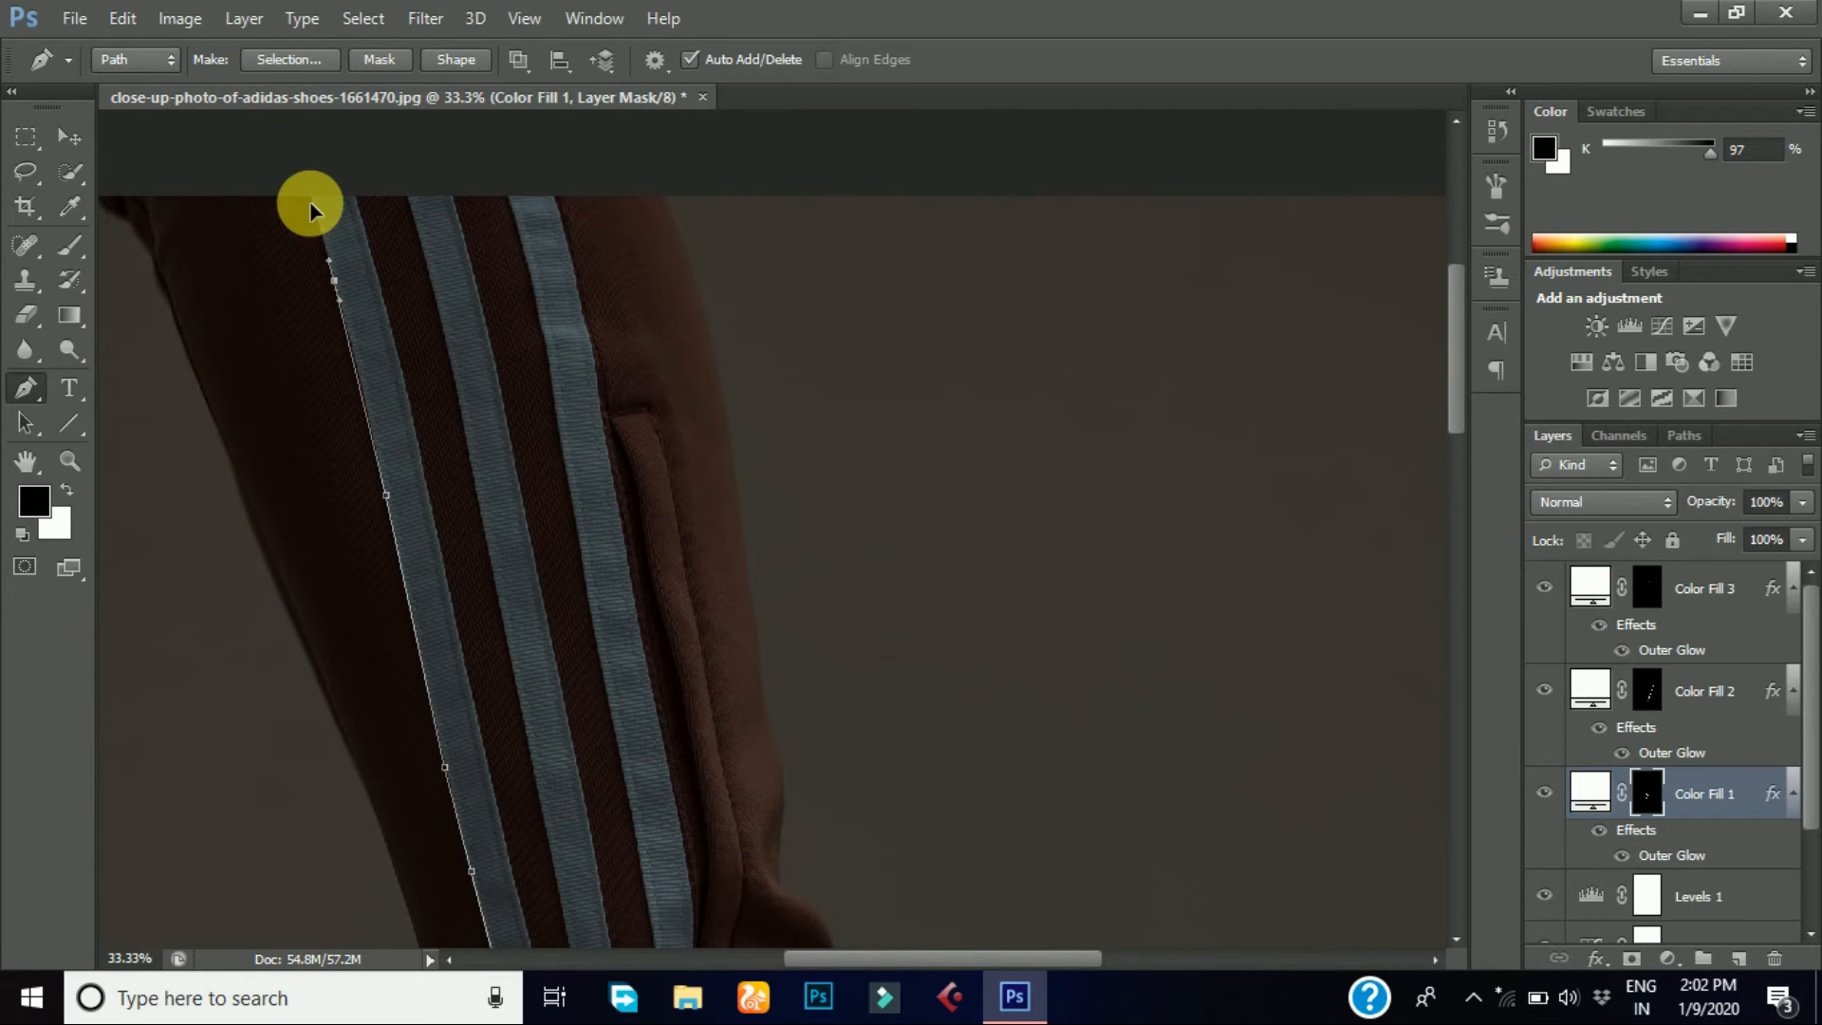
- Continue the path across the stripe's upper end and down its right edge, closing it at the cuff
{"action": "left_click", "coordinate": [353, 196]}
{"action": "left_click", "coordinate": [380, 280]}
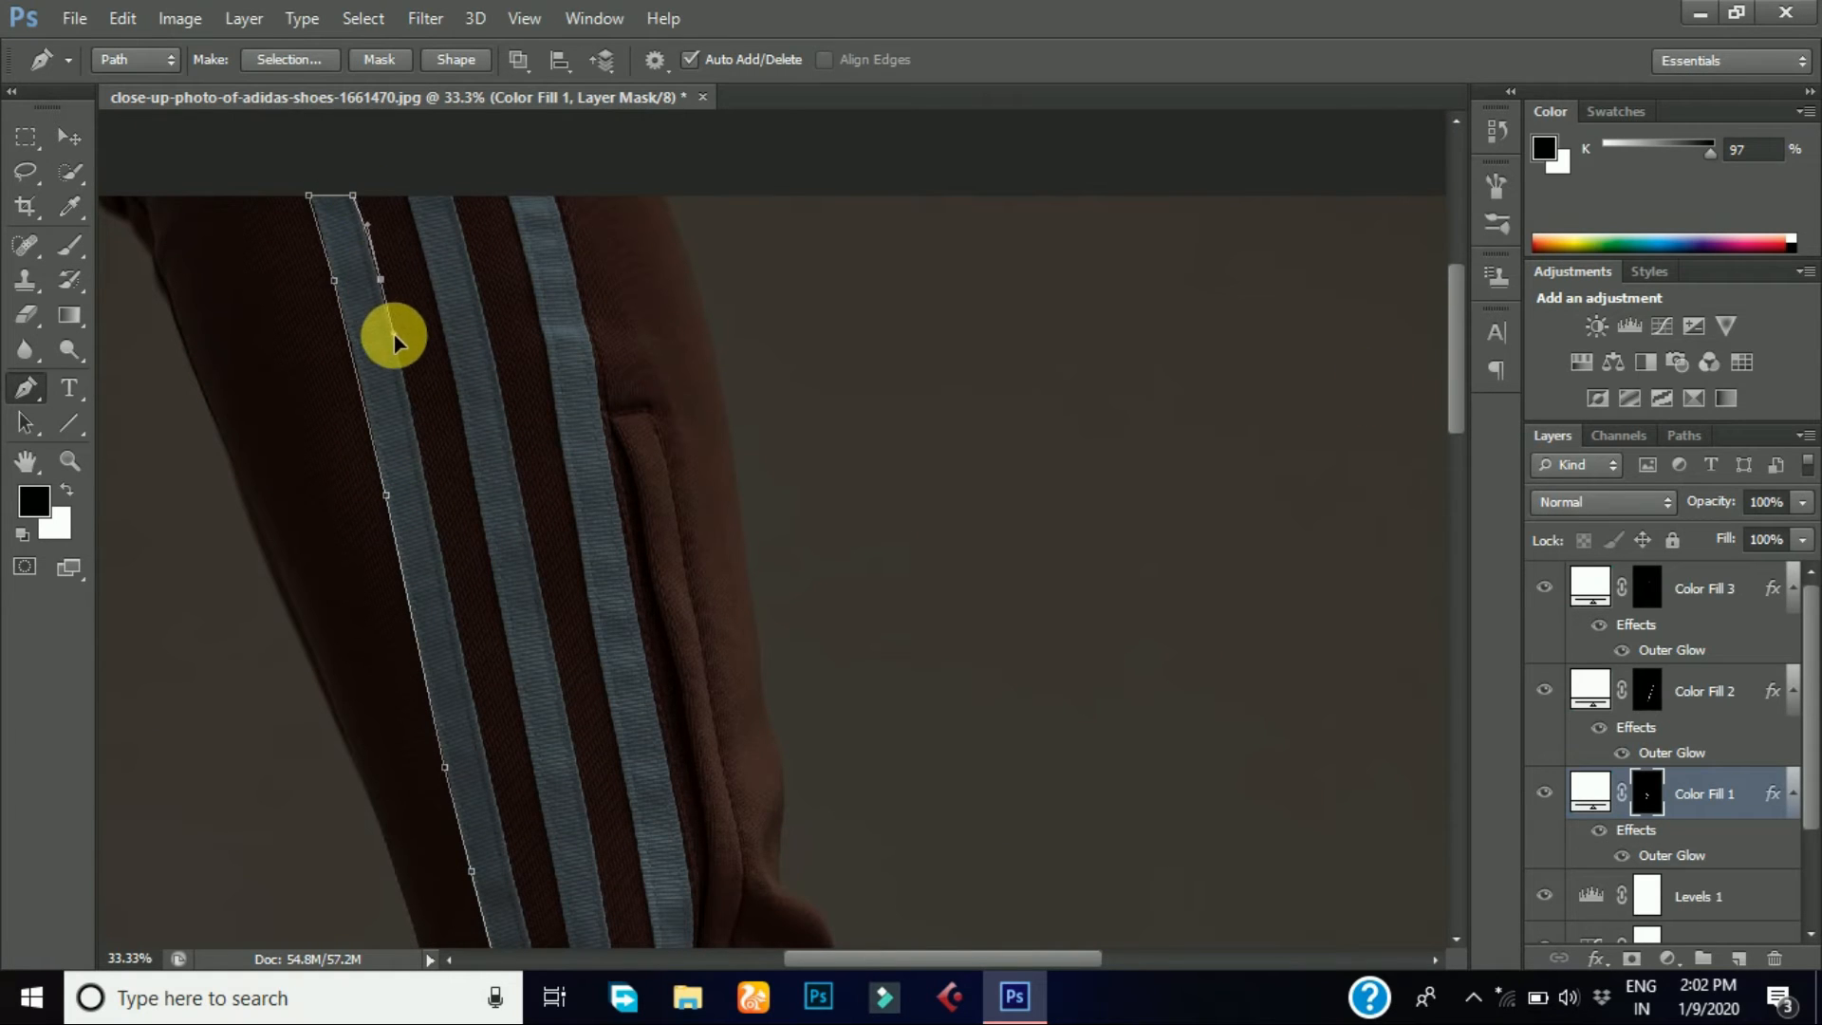
{"action": "left_click", "coordinate": [432, 496]}
{"action": "left_click", "coordinate": [461, 643]}
{"action": "left_click", "coordinate": [493, 797]}
{"action": "left_click", "coordinate": [524, 923]}
{"action": "left_click_drag", "start_coordinate": [1447, 386], "coordinate": [1439, 498]}
{"action": "left_click", "coordinate": [553, 269]}
{"action": "left_click_drag", "start_coordinate": [581, 369], "coordinate": [619, 464]}
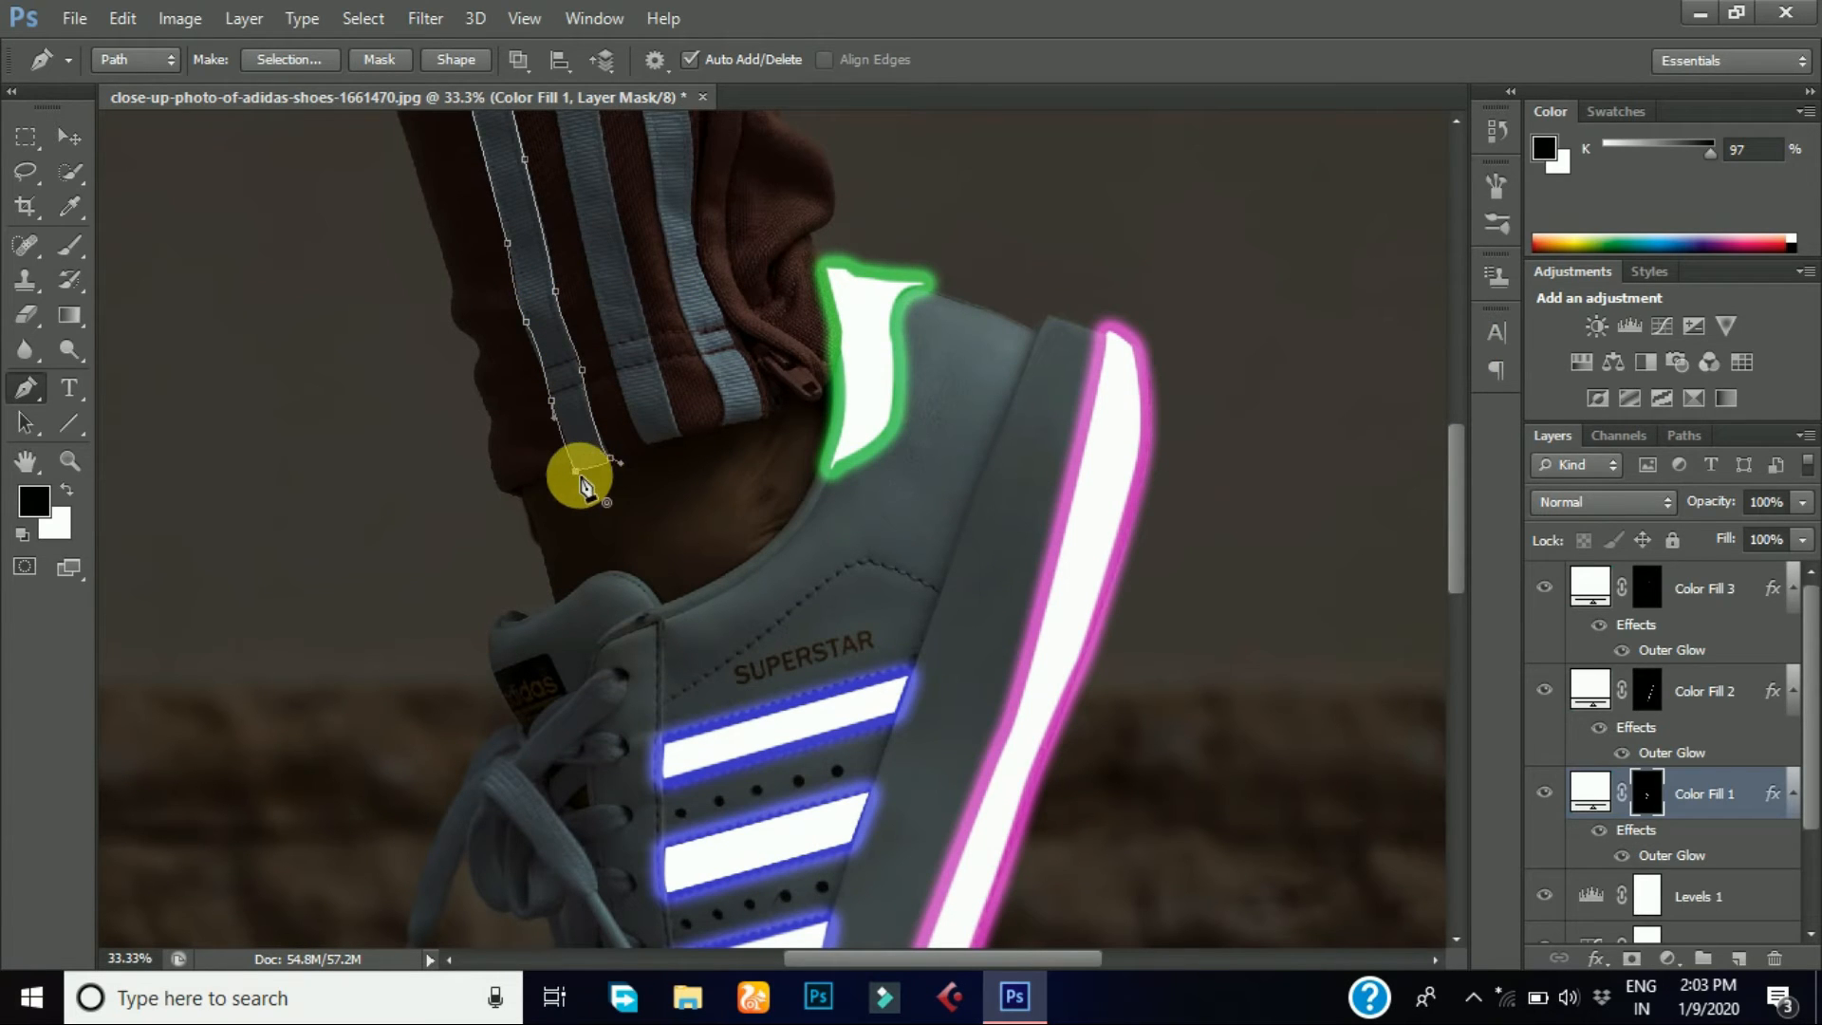
{"action": "left_click", "coordinate": [578, 474]}
- Convert the leftmost stripe's path to a selection and fill the first fill layer's mask with white inside it
{"action": "key", "text": "Return"}
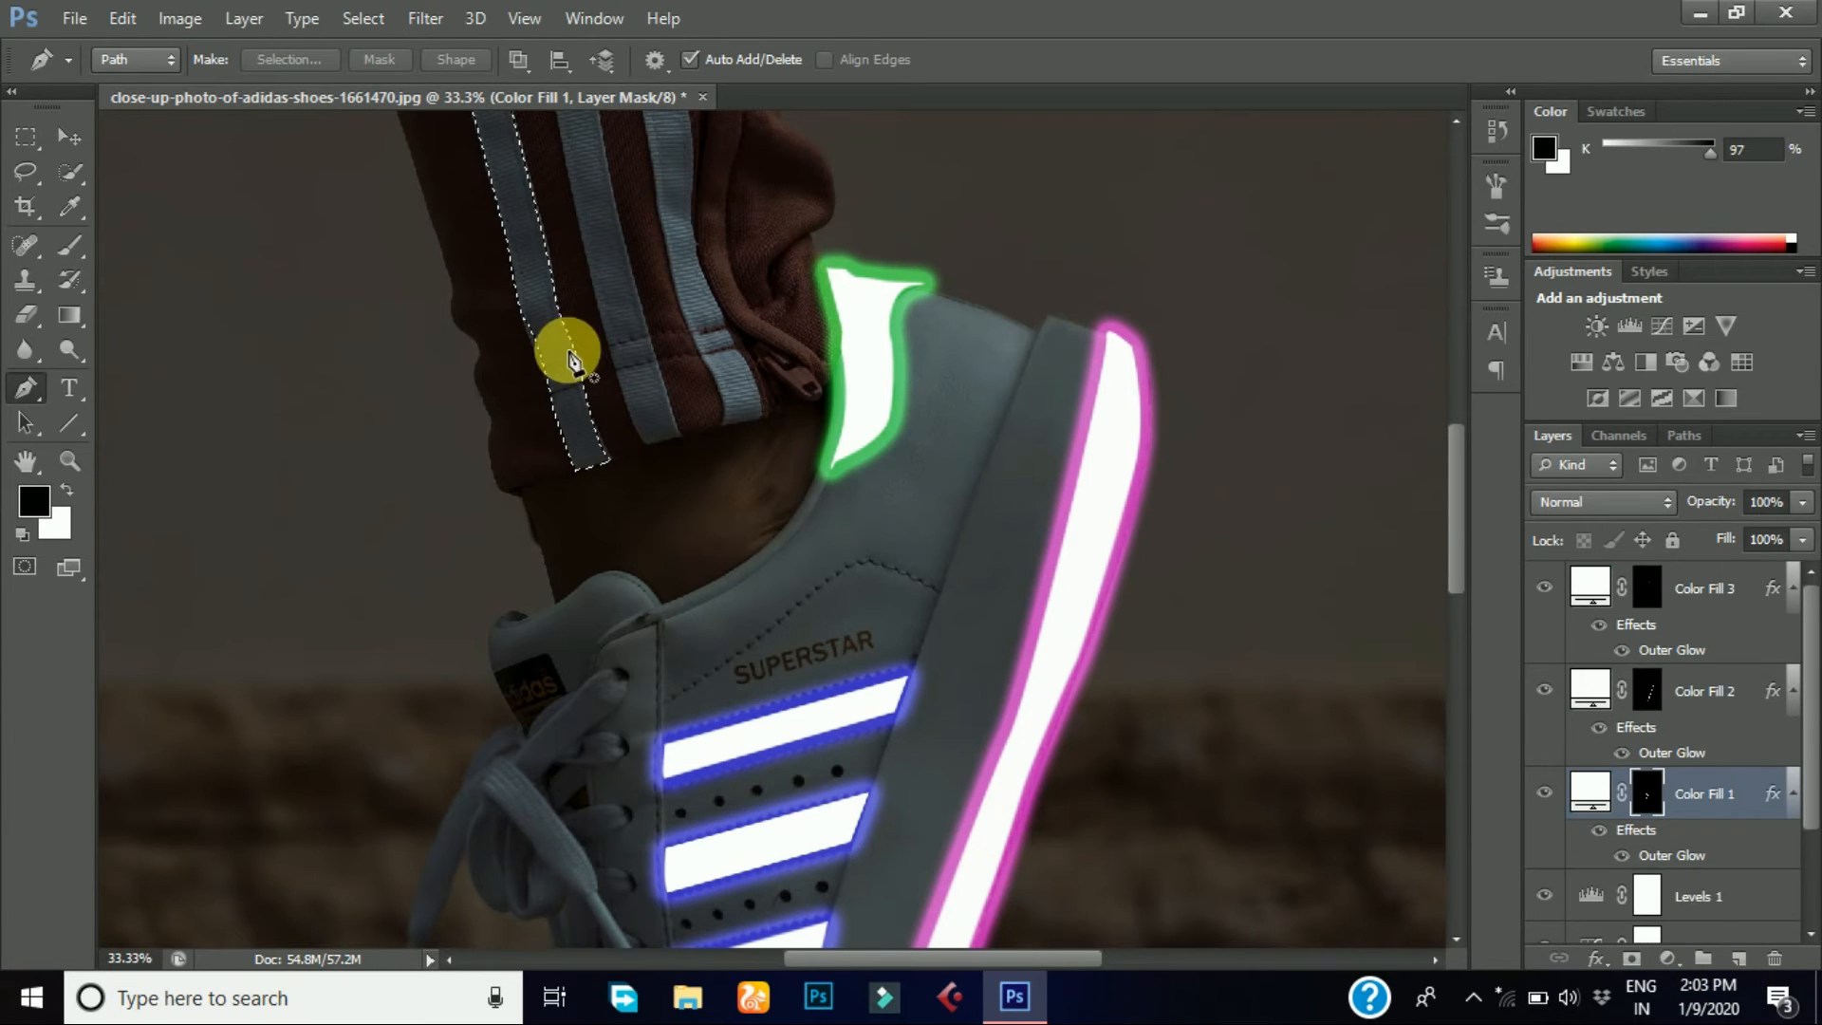
{"action": "key", "text": "ctrl+BackSpace"}
- Target the second fill layer's mask and trace a Pen path up the left edge of the middle trouser stripe from cuff to photo border
{"action": "scroll", "coordinate": [1456, 488], "scroll_direction": "up", "scroll_amount": 1}
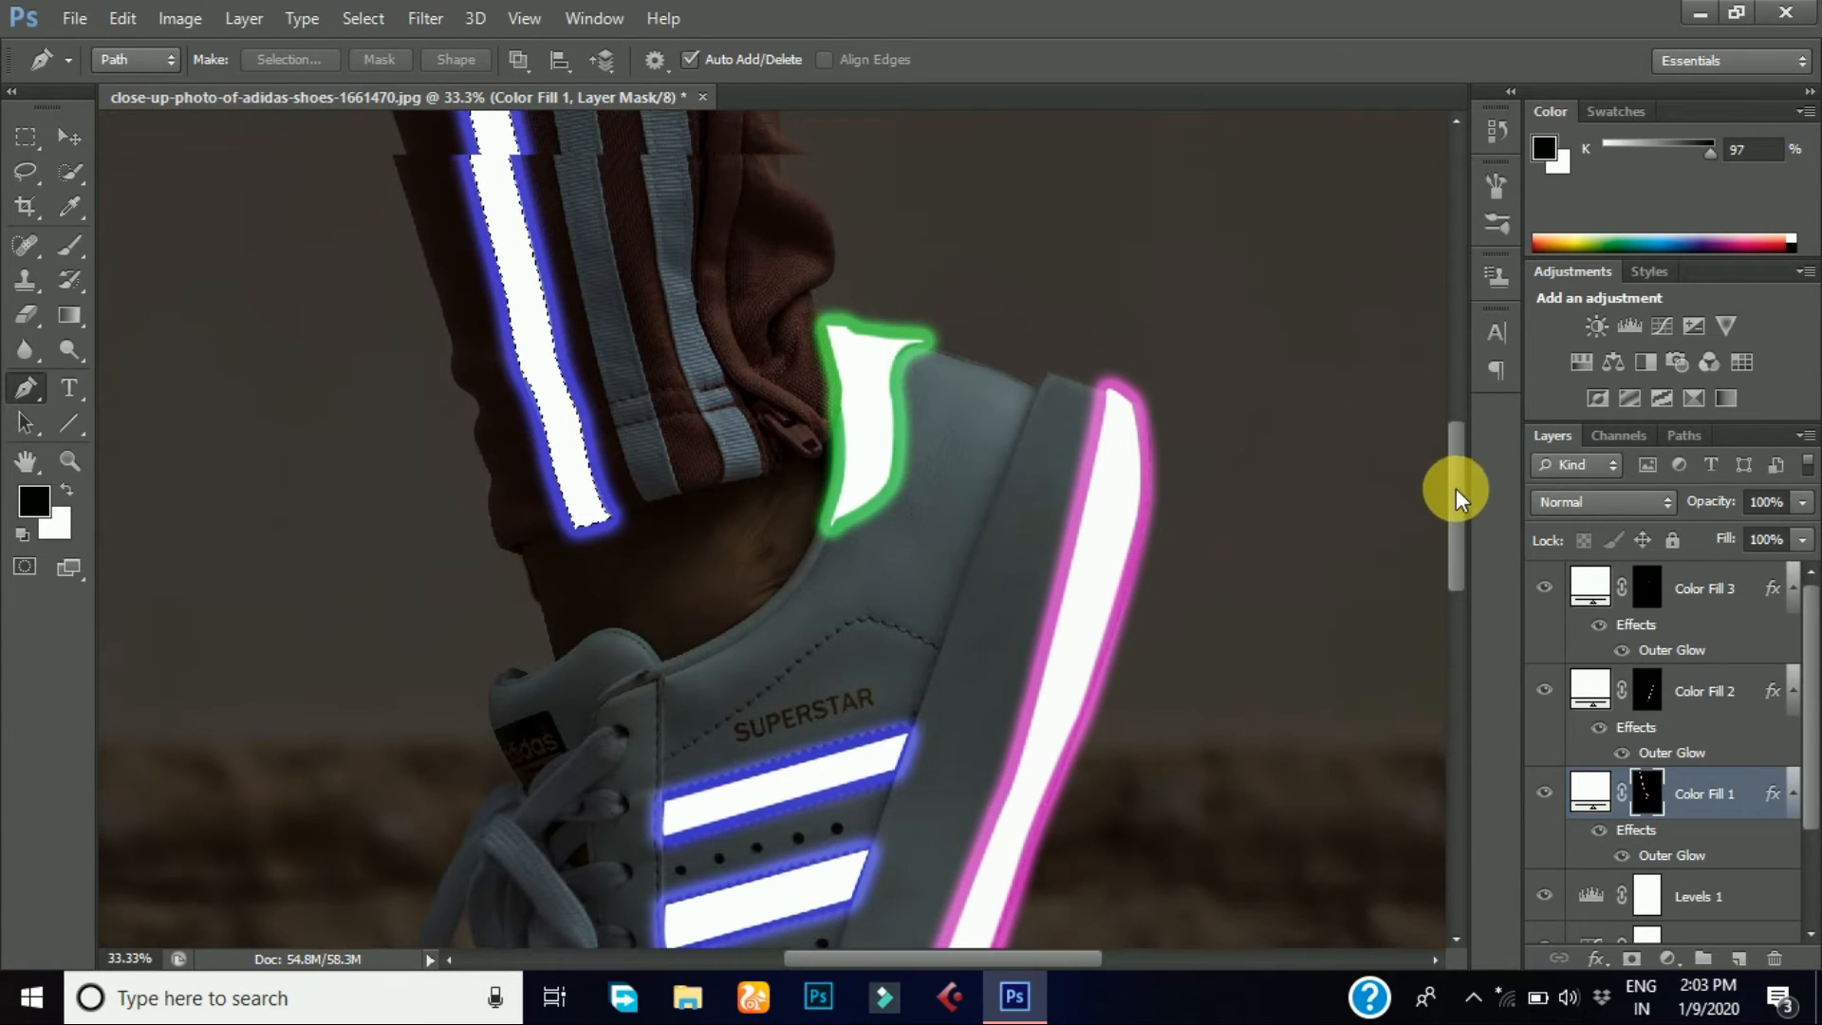
{"action": "scroll", "coordinate": [1456, 487], "scroll_direction": "up", "scroll_amount": 2}
{"action": "left_click", "coordinate": [1647, 690]}
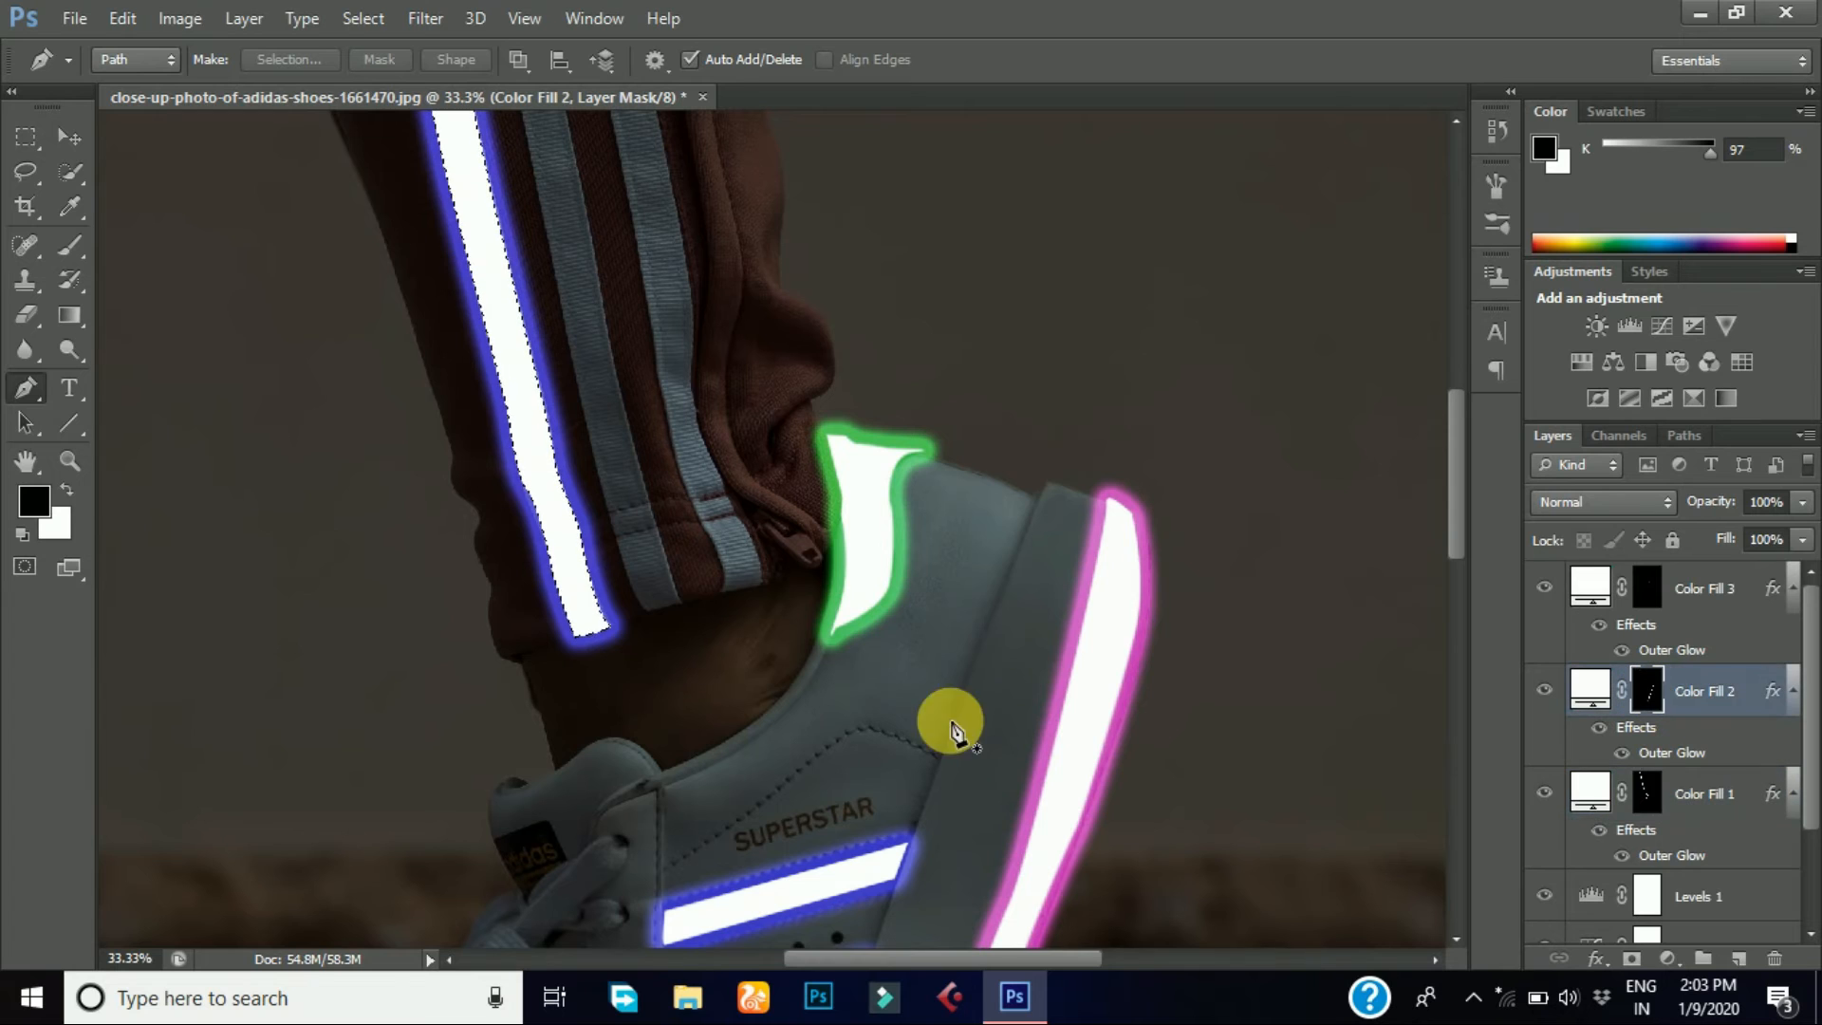
{"action": "left_click", "coordinate": [647, 614]}
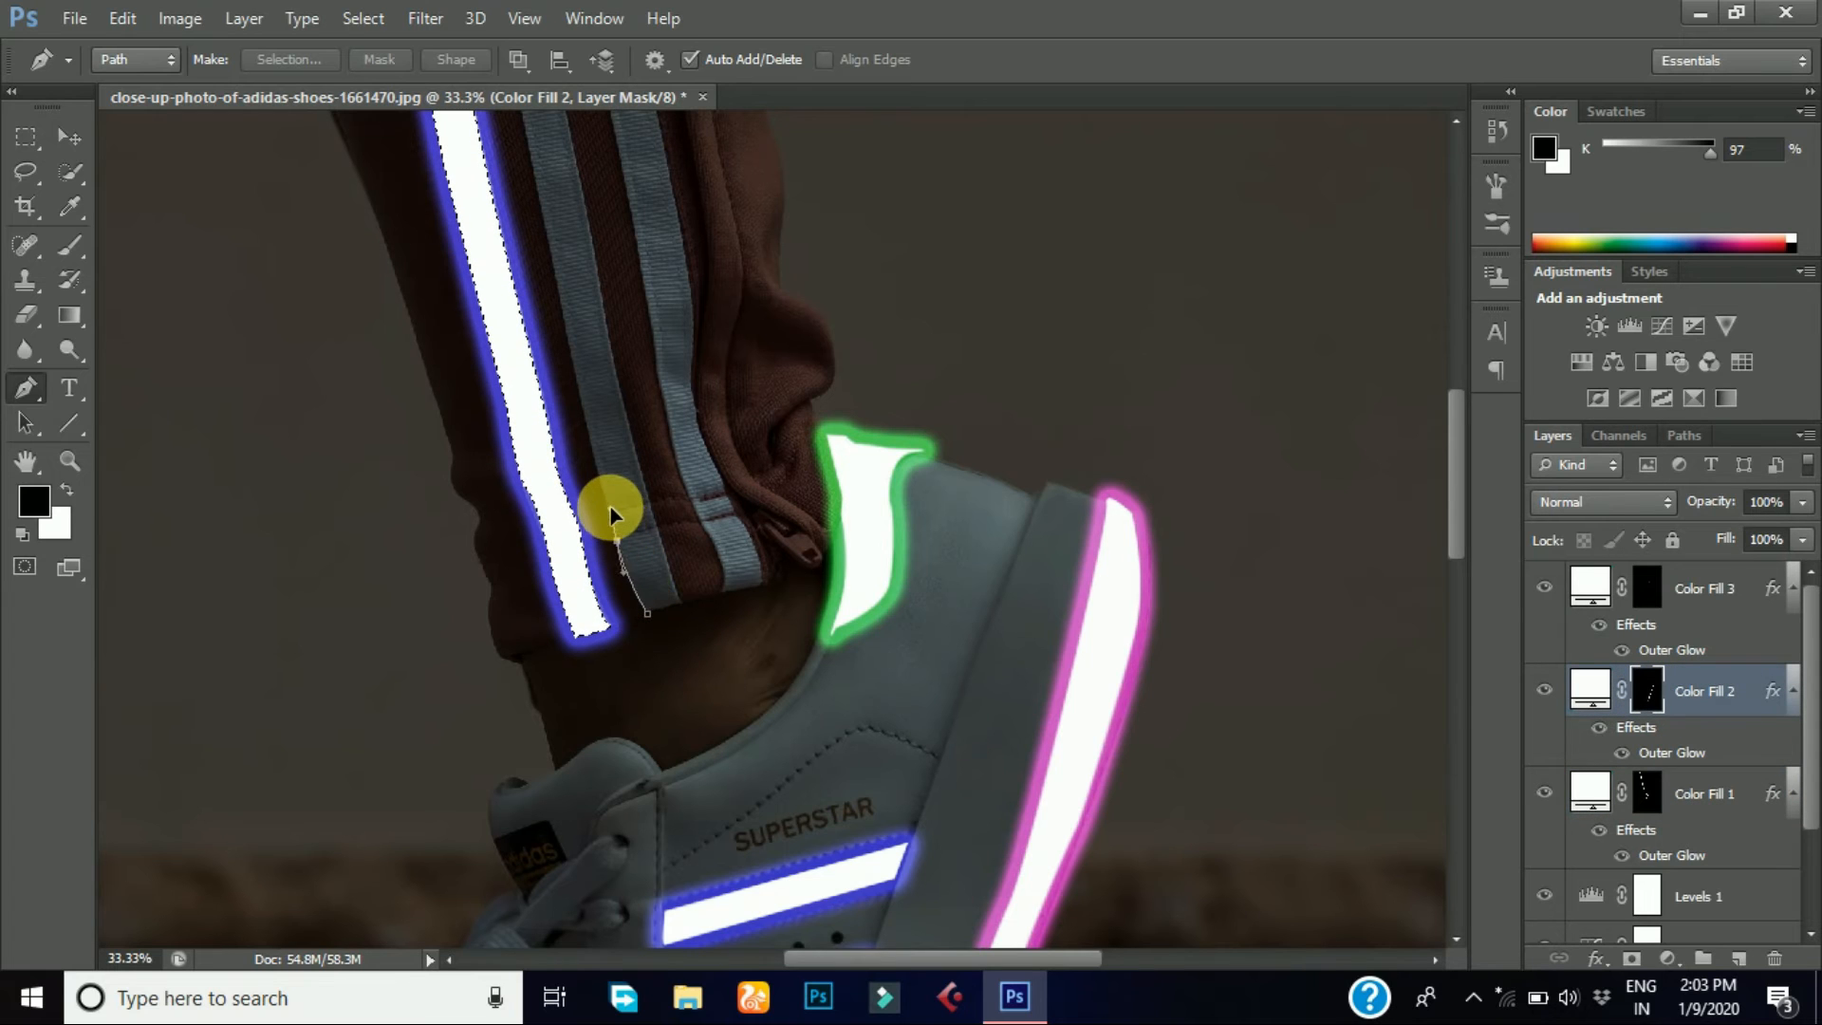
{"action": "left_click", "coordinate": [581, 403]}
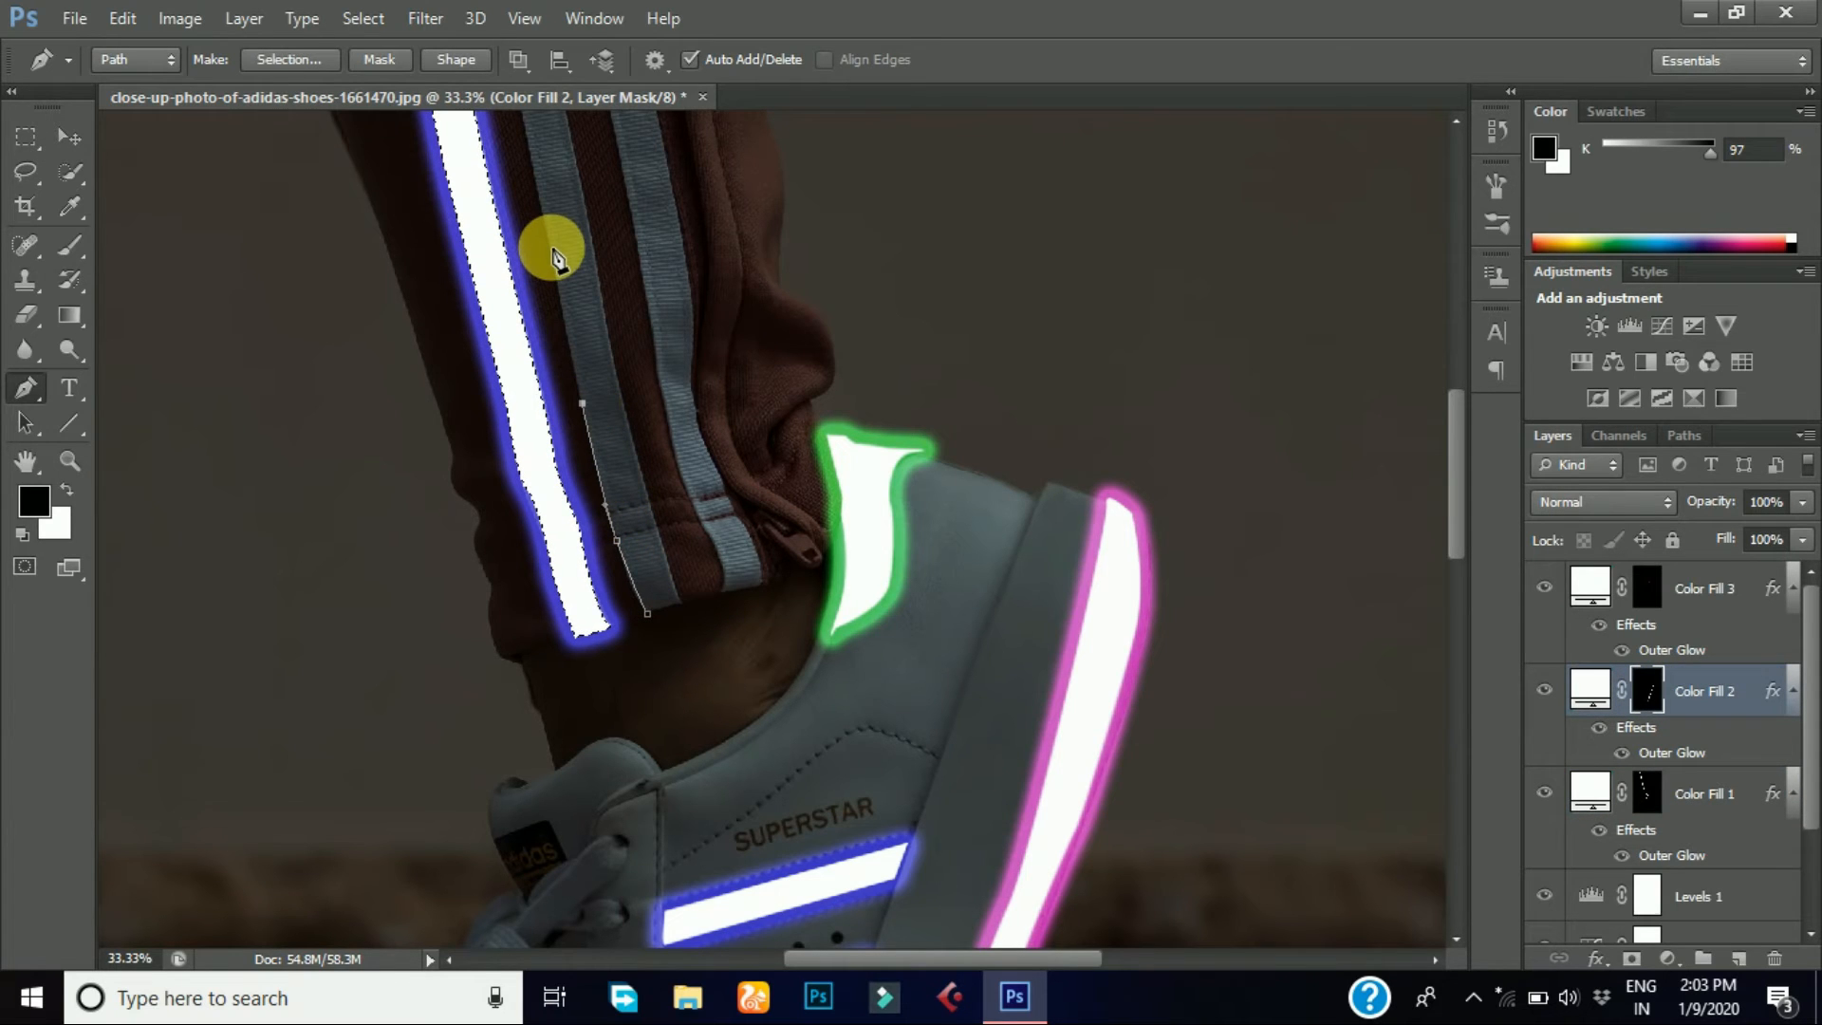
{"action": "left_click", "coordinate": [551, 246]}
{"action": "left_click", "coordinate": [530, 150]}
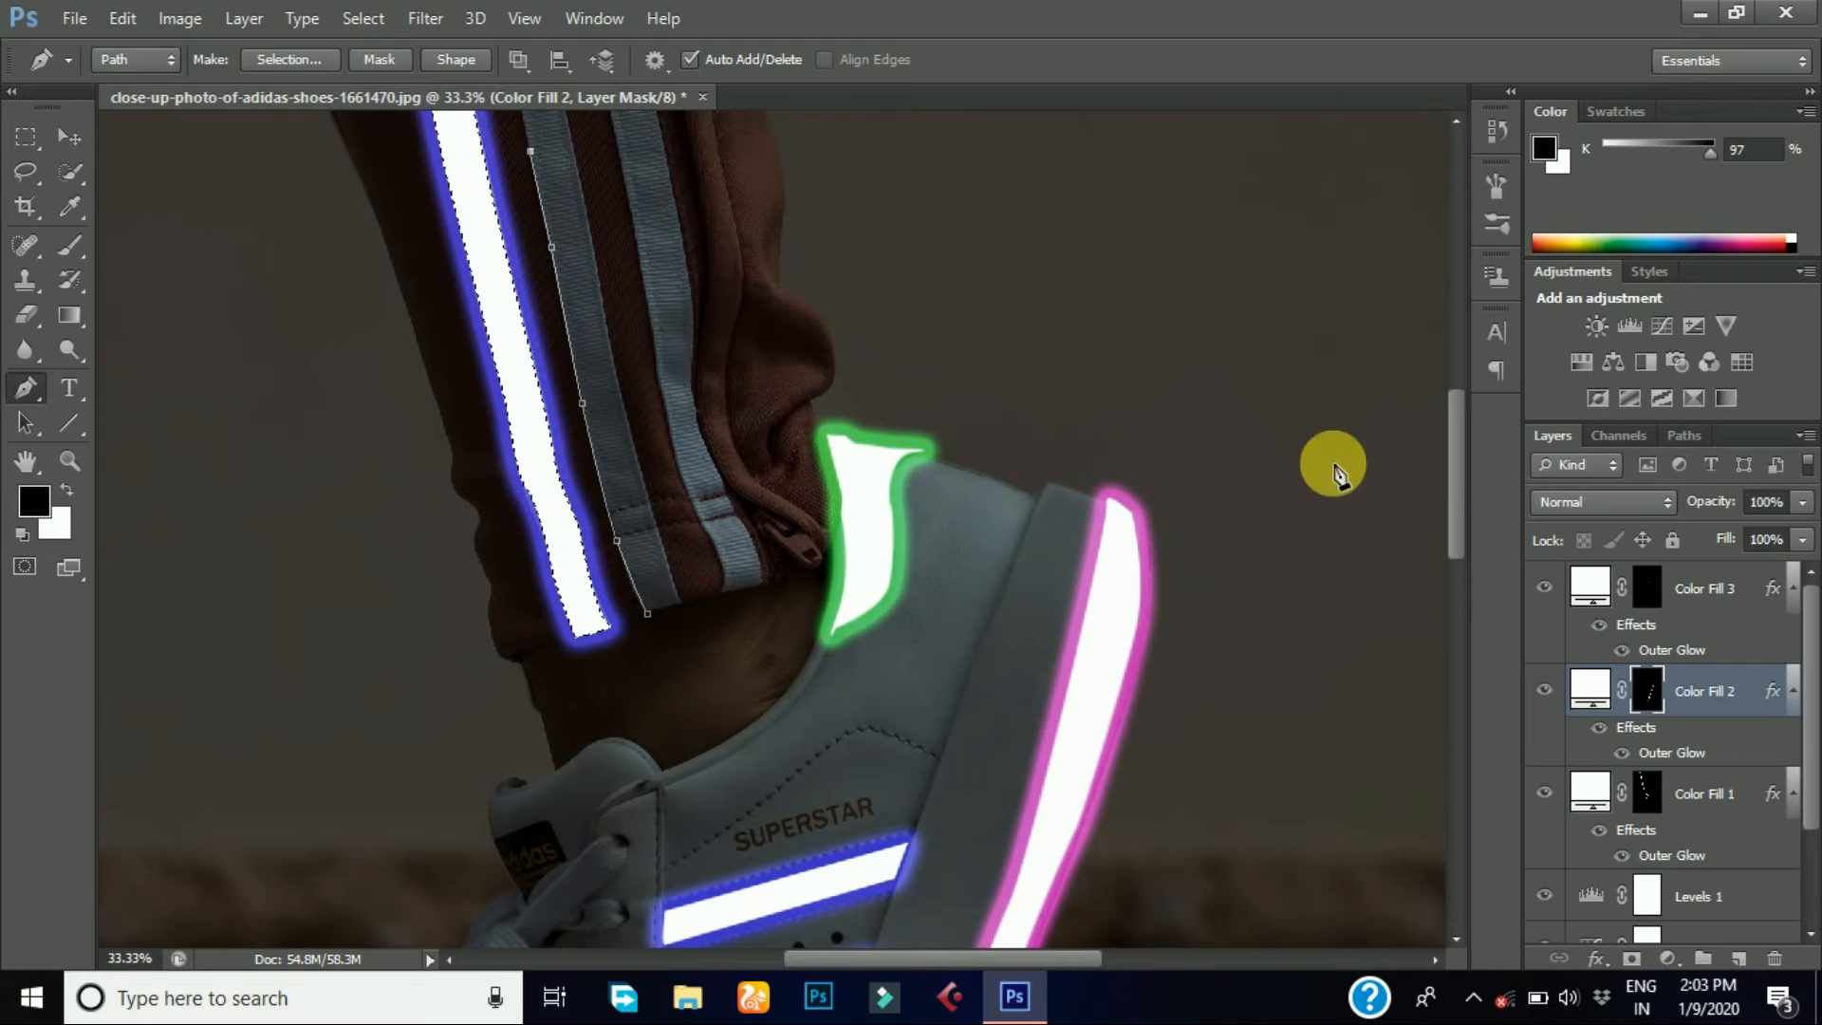
{"action": "left_click_drag", "start_coordinate": [1459, 469], "coordinate": [1455, 372]}
{"action": "left_click", "coordinate": [465, 302]}
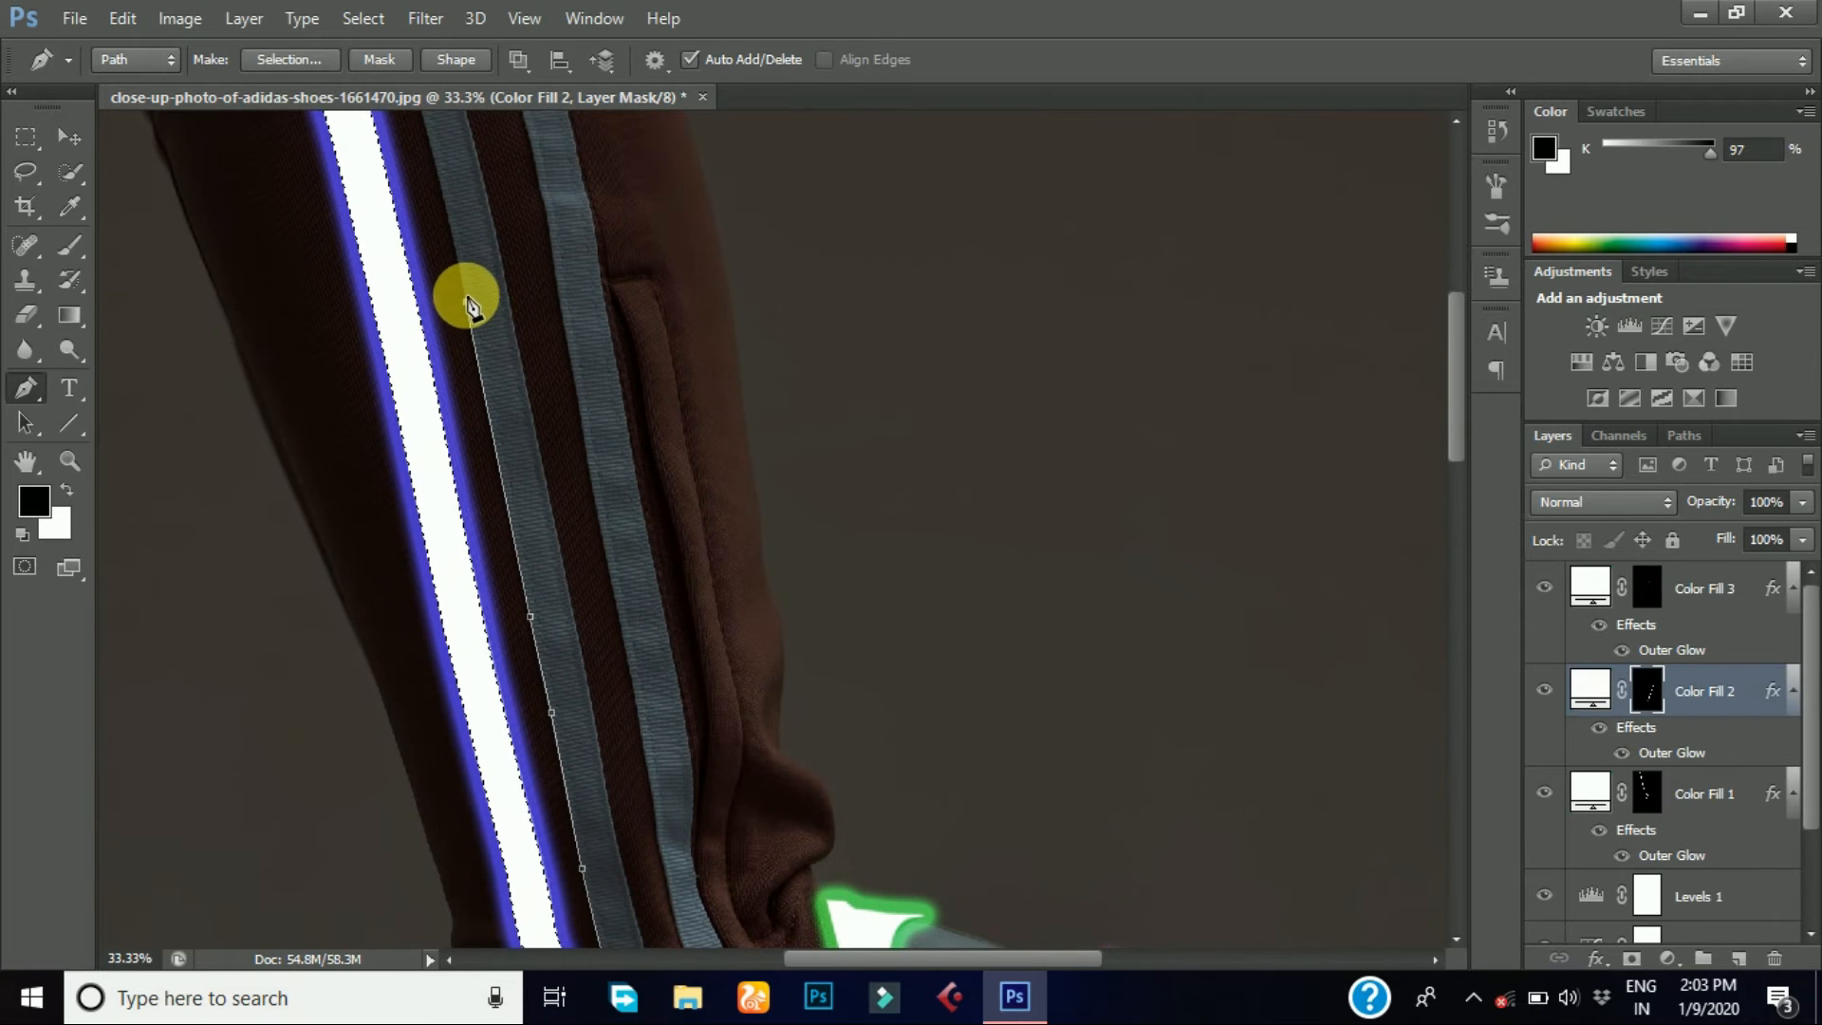
{"action": "left_click_drag", "start_coordinate": [1455, 480], "coordinate": [1455, 327]}
{"action": "left_click", "coordinate": [408, 280]}
- Extend the path across the middle stripe's upper end and down its right edge, closing it at the cuff
{"action": "left_click", "coordinate": [457, 283]}
{"action": "left_click_drag", "start_coordinate": [491, 430], "coordinate": [491, 440]}
{"action": "left_click", "coordinate": [515, 571]}
{"action": "left_click", "coordinate": [547, 710]}
{"action": "left_click", "coordinate": [577, 857]}
{"action": "left_click_drag", "start_coordinate": [1448, 364], "coordinate": [1452, 454]}
{"action": "left_click", "coordinate": [606, 567]}
{"action": "left_click", "coordinate": [626, 678]}
{"action": "left_click", "coordinate": [660, 776]}
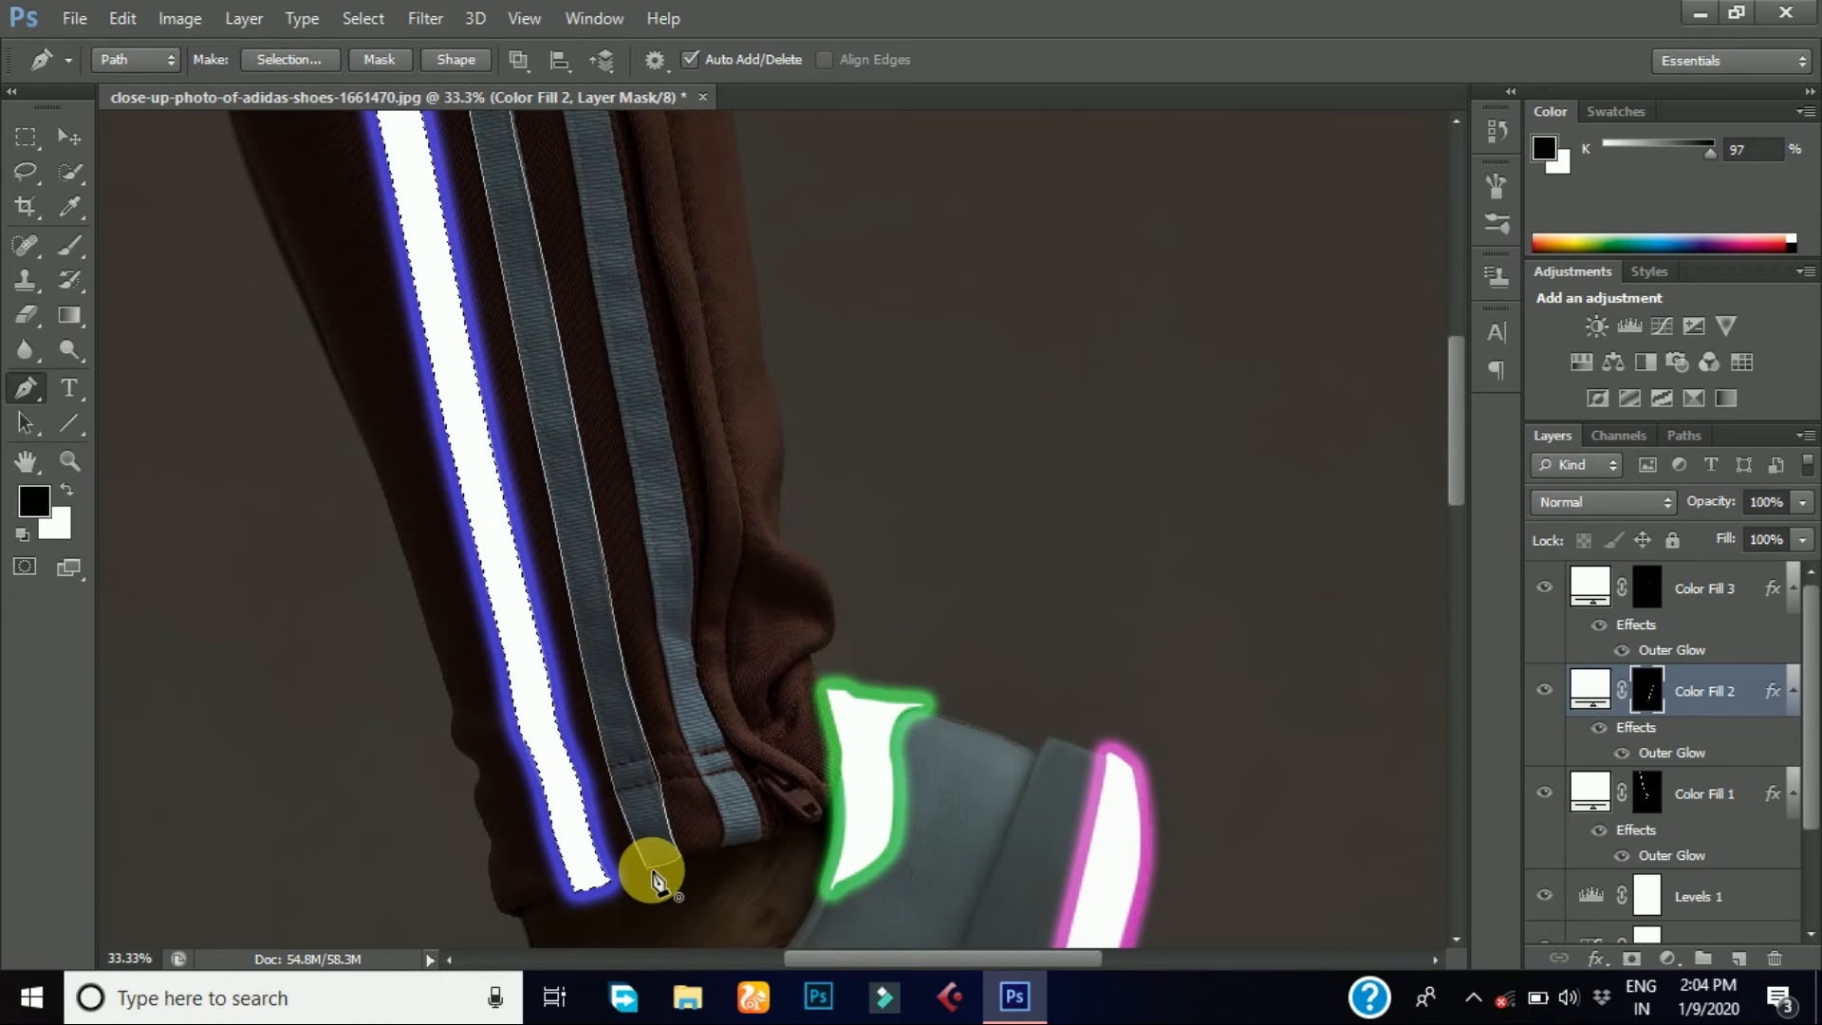
- Make a new selection from the middle stripe's path with 0 px feather and fill the second fill layer's mask with white inside it
{"action": "right_click", "coordinate": [639, 772]}
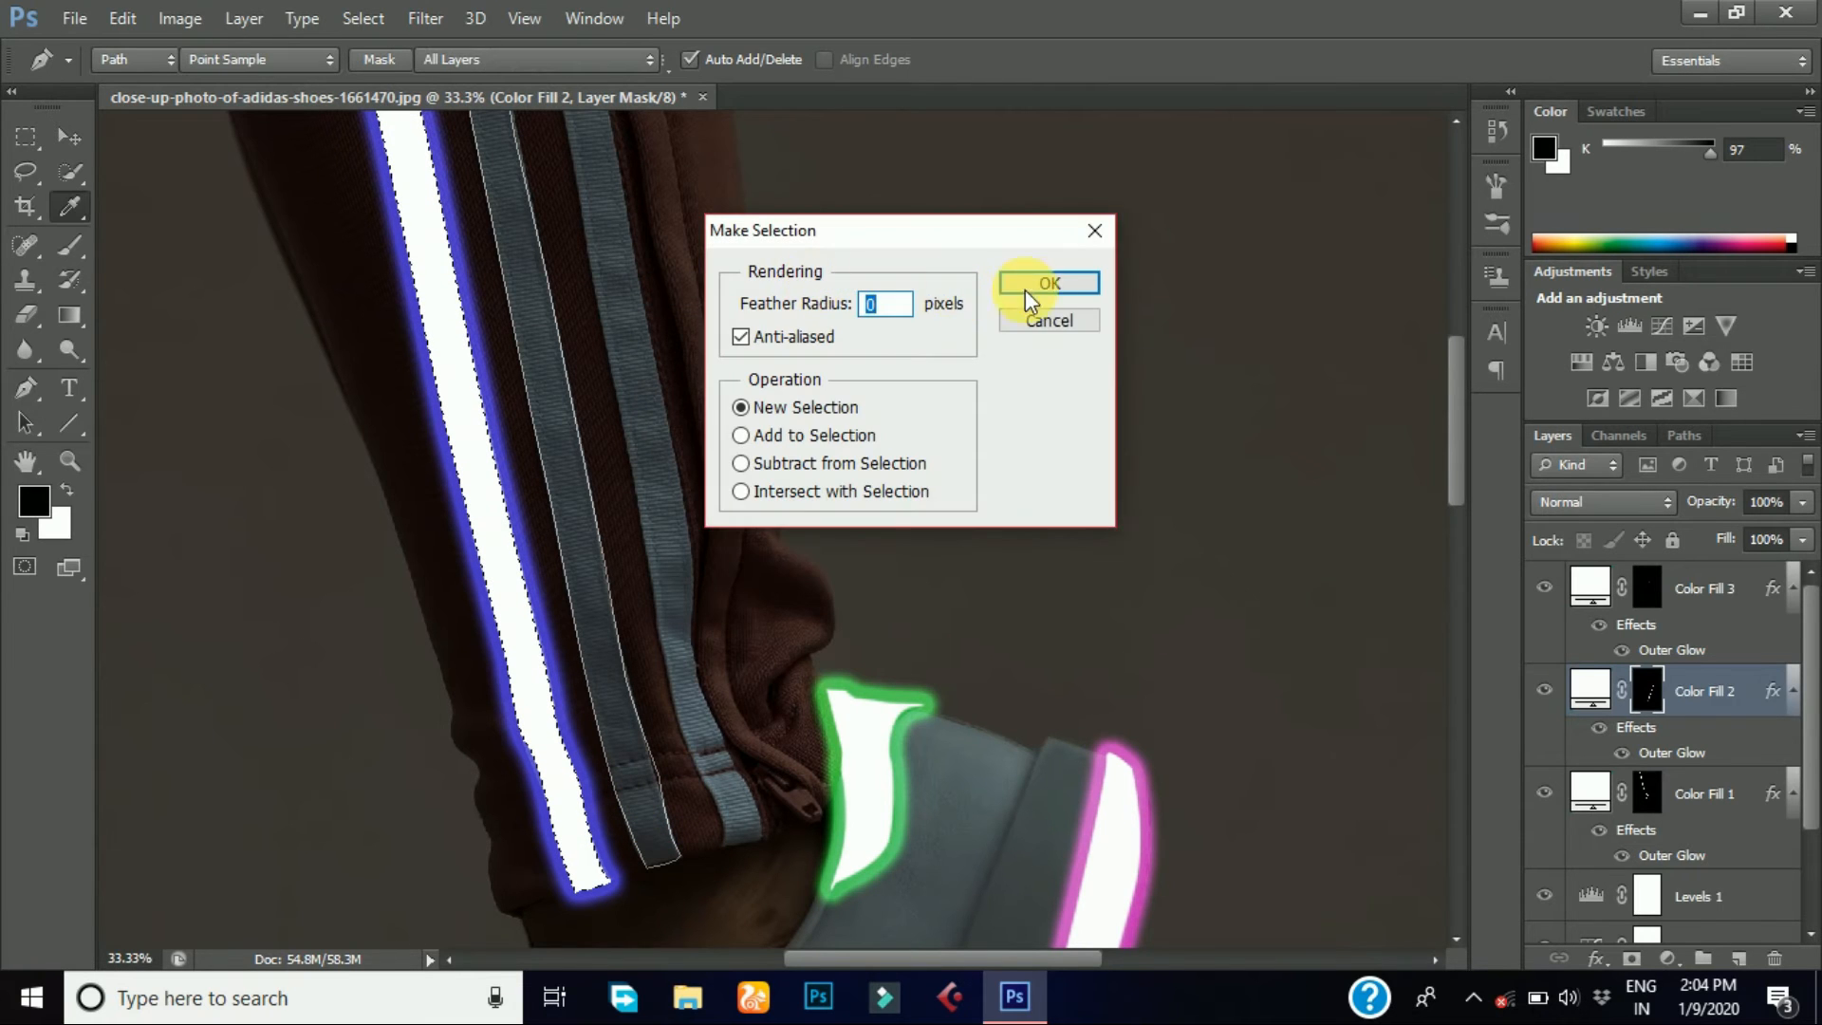
{"action": "left_click", "coordinate": [1042, 287]}
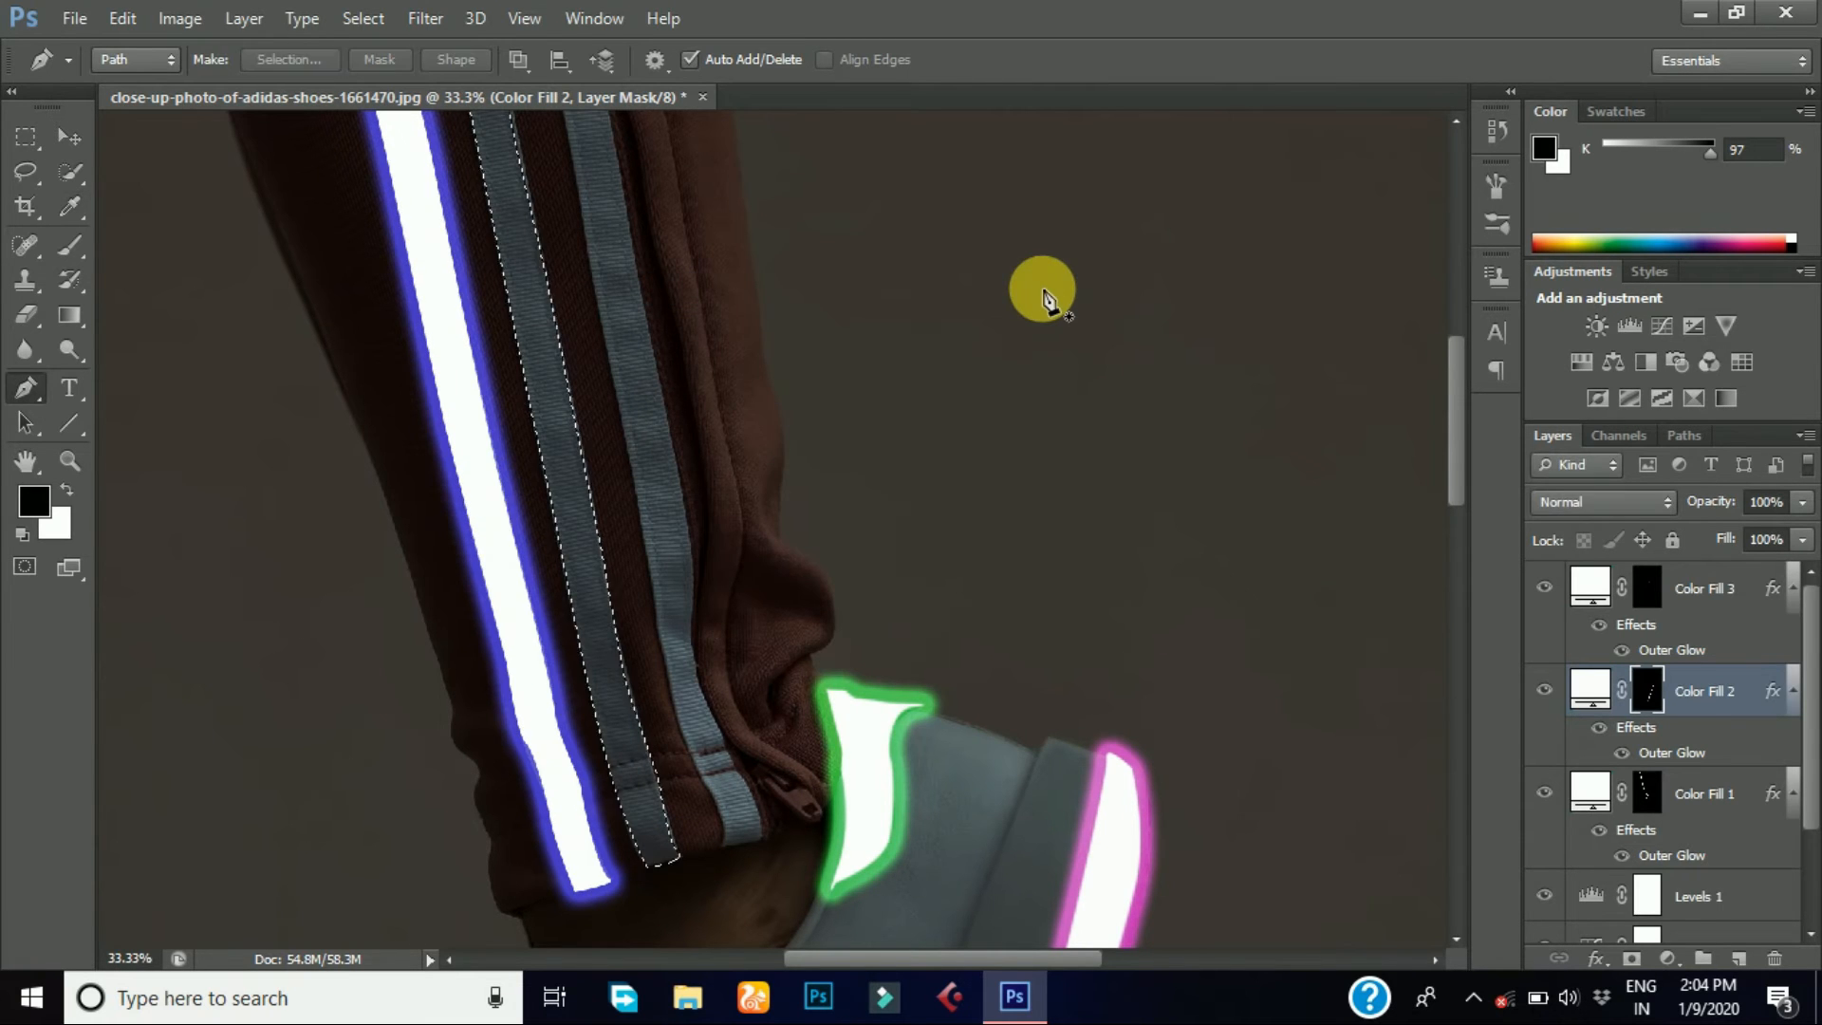
{"action": "key", "text": "ctrl+BackSpace"}
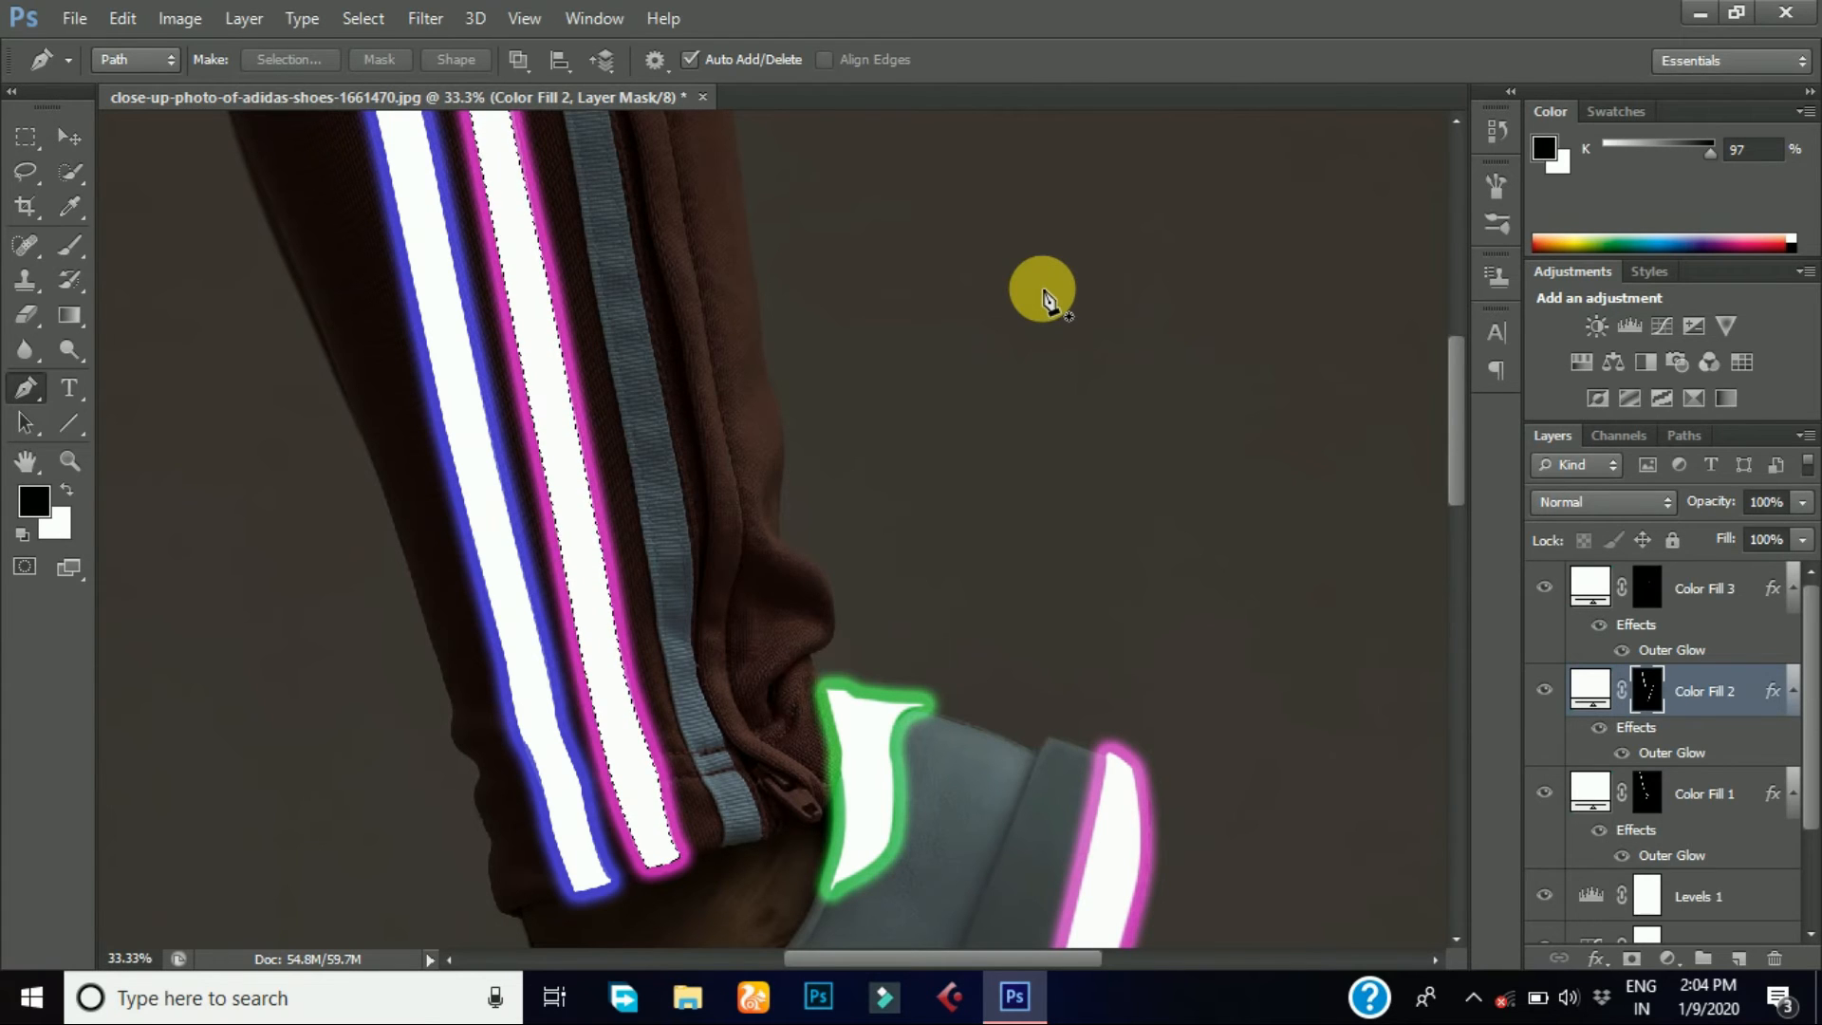
- Target the third fill layer's mask and trace a Pen path up the left edge of the rightmost trouser stripe to the photo's upper border
{"action": "left_click", "coordinate": [1661, 598]}
{"action": "left_click", "coordinate": [722, 843]}
{"action": "left_click", "coordinate": [703, 777]}
{"action": "left_click", "coordinate": [682, 732]}
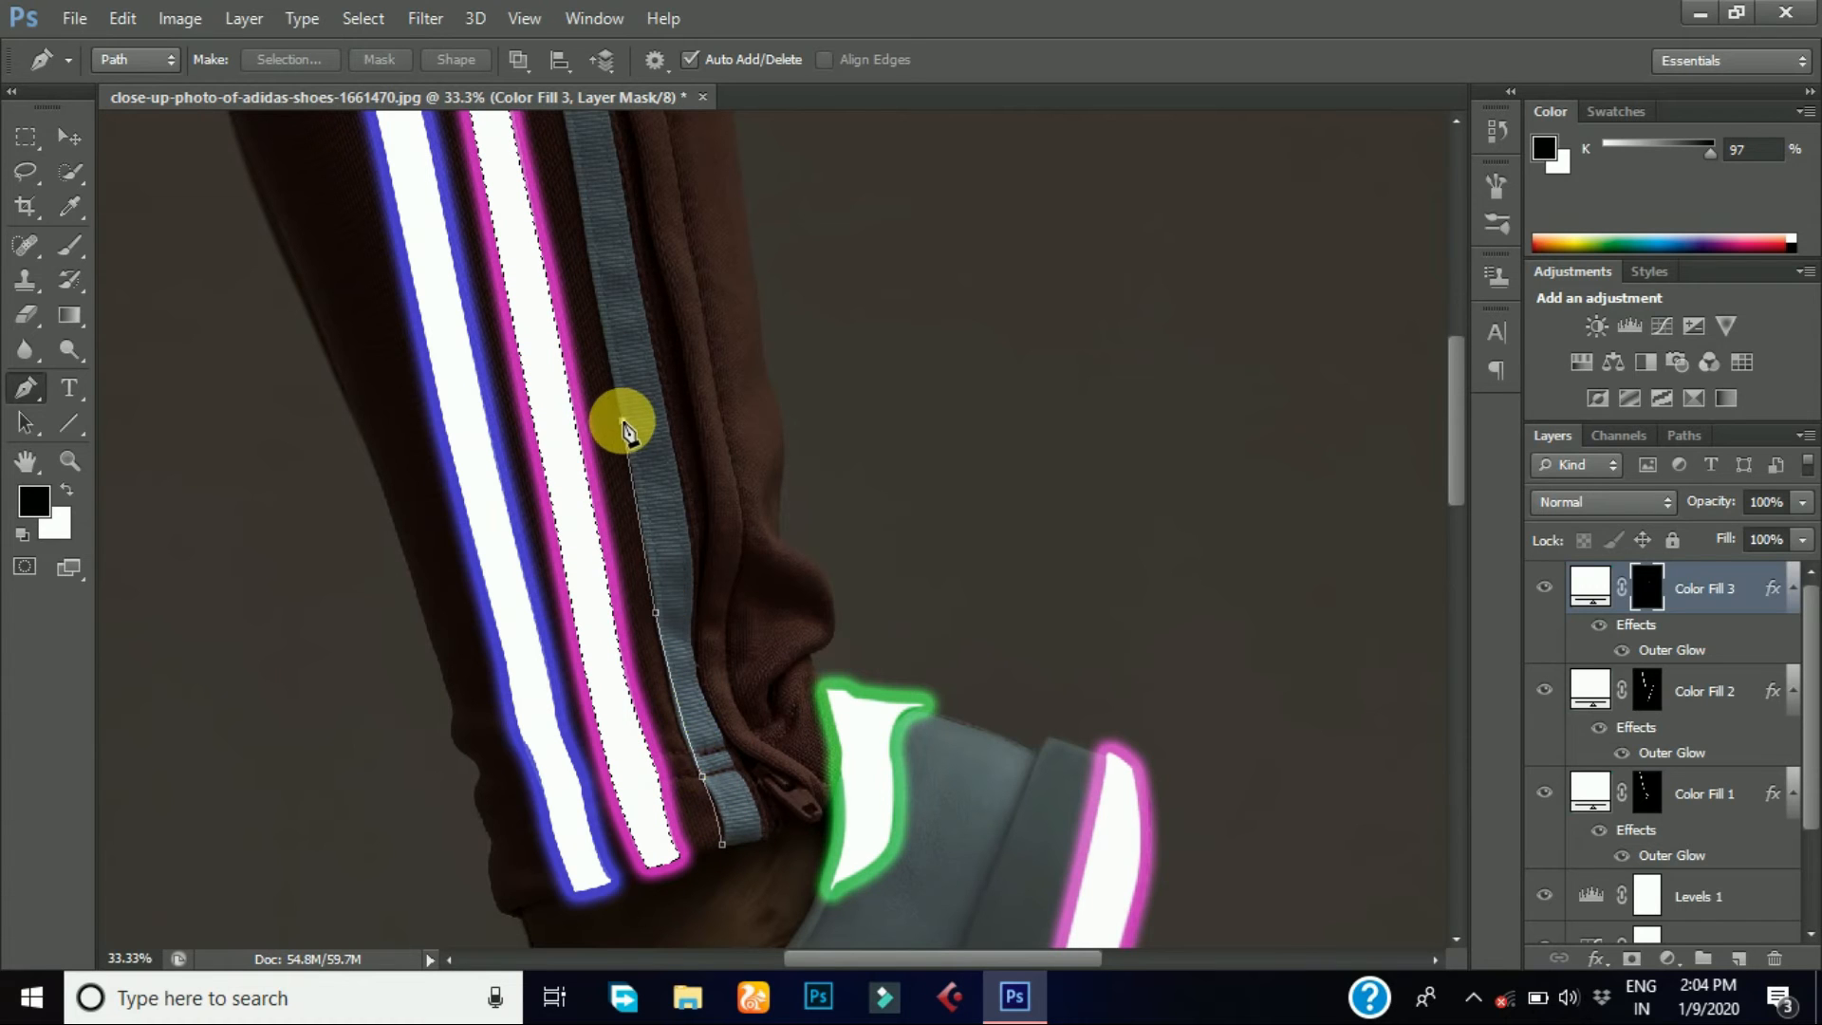
{"action": "left_click", "coordinate": [595, 294]}
{"action": "left_click", "coordinate": [569, 156]}
{"action": "left_click_drag", "start_coordinate": [1454, 397], "coordinate": [1455, 322]}
{"action": "left_click", "coordinate": [545, 355]}
{"action": "left_click", "coordinate": [536, 323]}
{"action": "left_click", "coordinate": [506, 211]}
- Carry the path over the rightmost stripe's upper end and down its right edge, closing it at the cuff
{"action": "left_click", "coordinate": [555, 211]}
{"action": "left_click", "coordinate": [588, 370]}
{"action": "left_click", "coordinate": [629, 603]}
{"action": "left_click", "coordinate": [668, 756]}
{"action": "left_click_drag", "start_coordinate": [690, 894], "coordinate": [691, 910]}
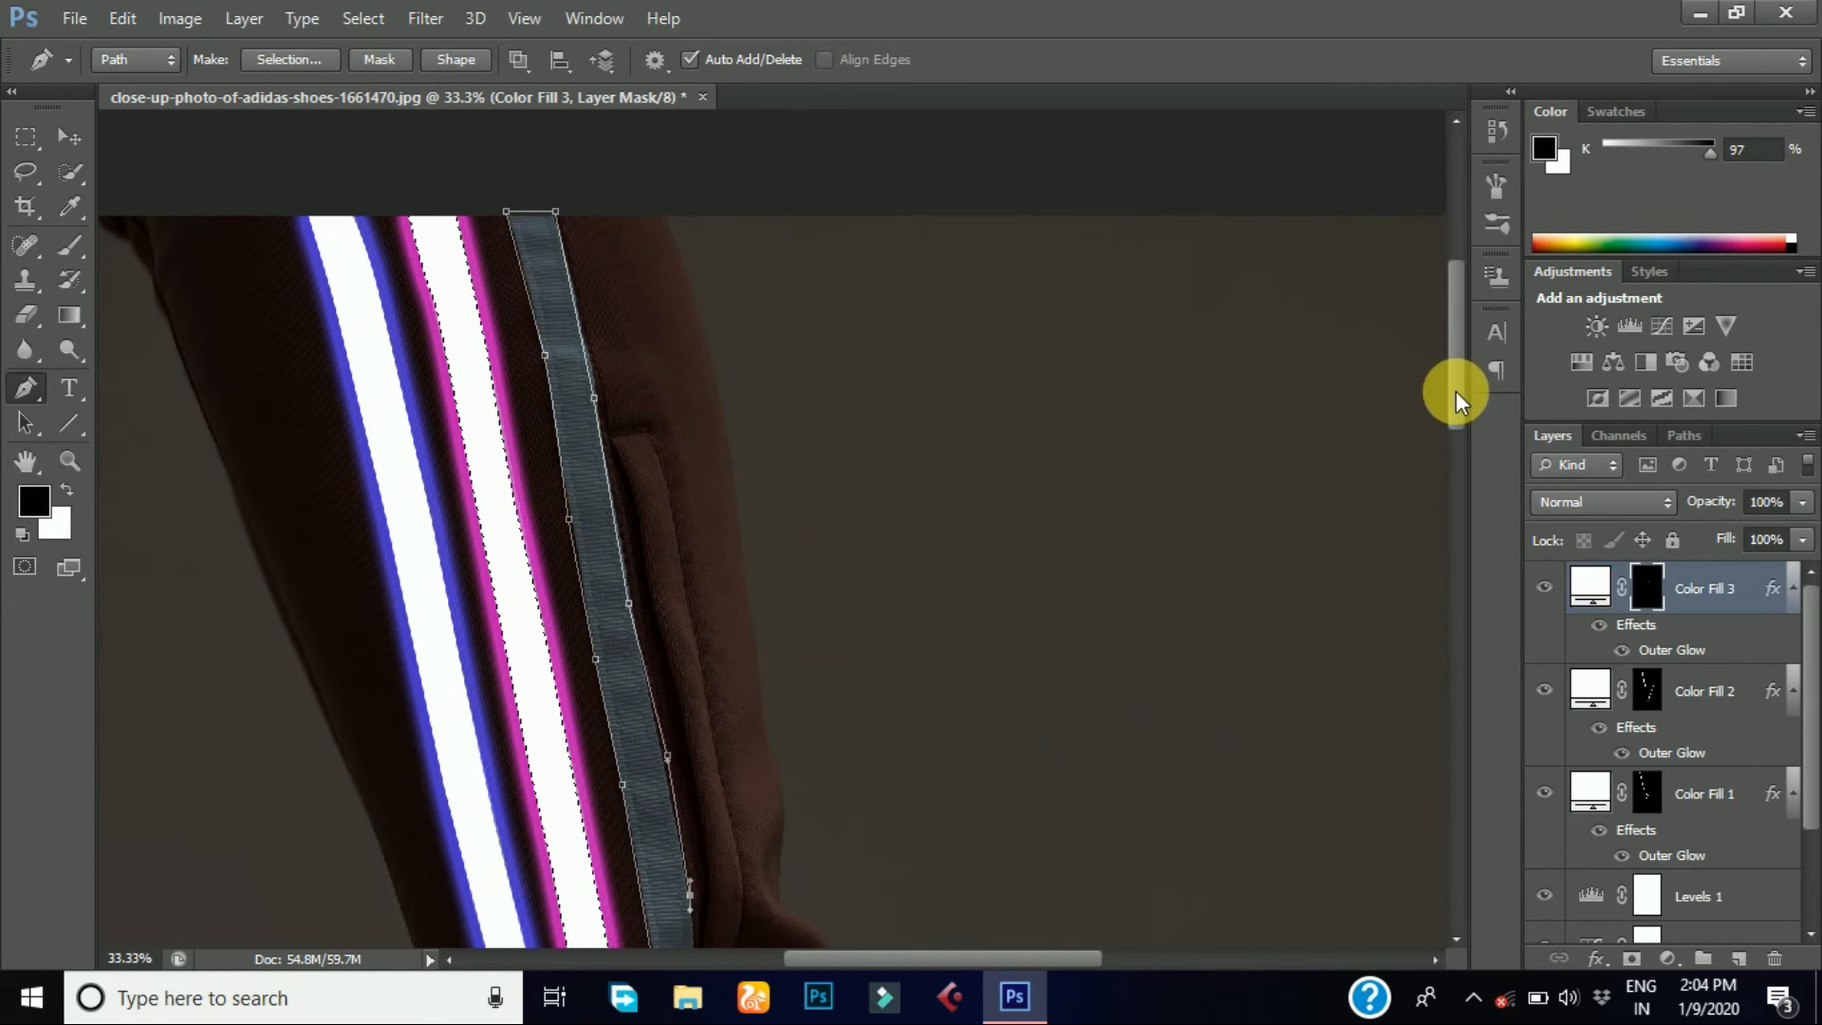
{"action": "left_click_drag", "start_coordinate": [1456, 386], "coordinate": [1456, 467]}
{"action": "left_click", "coordinate": [691, 620]}
{"action": "left_click", "coordinate": [710, 694]}
{"action": "left_click_drag", "start_coordinate": [752, 779], "coordinate": [762, 805]}
{"action": "left_click", "coordinate": [724, 824]}
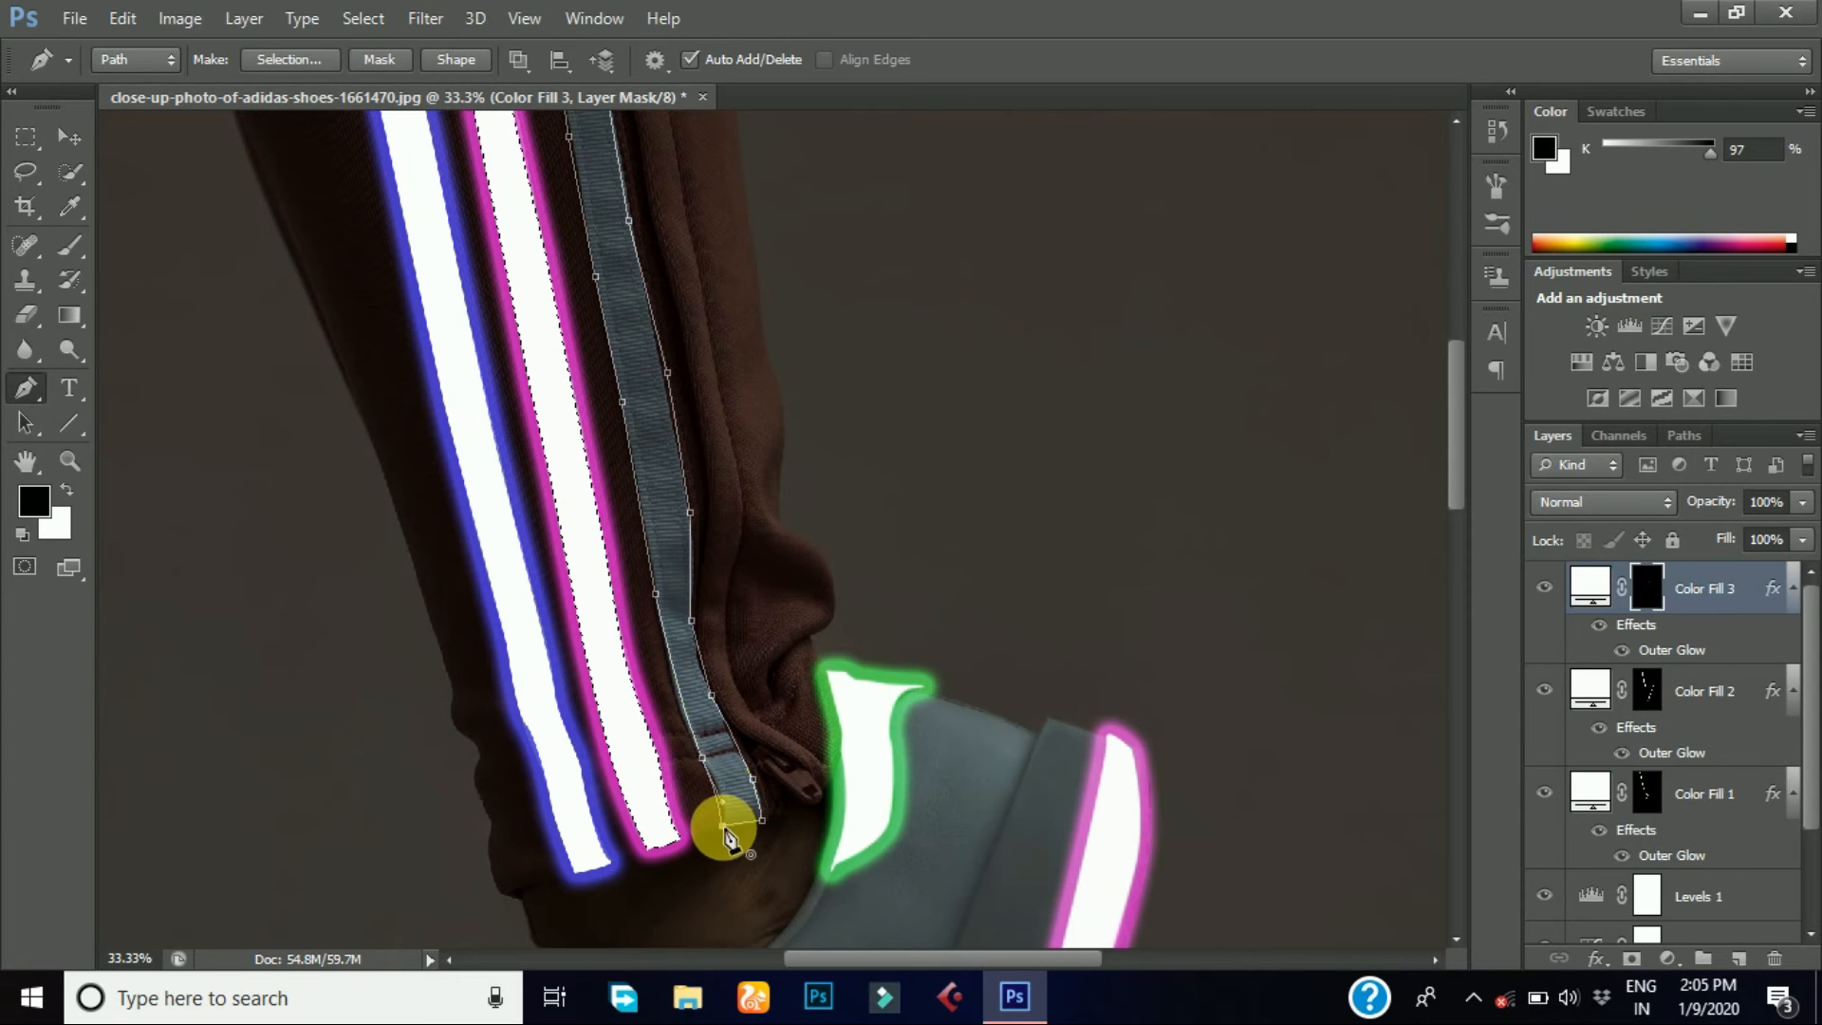
- Convert the rightmost stripe's path to a selection and fill the third fill layer's mask with white inside it
{"action": "key", "text": "ctrl+Return"}
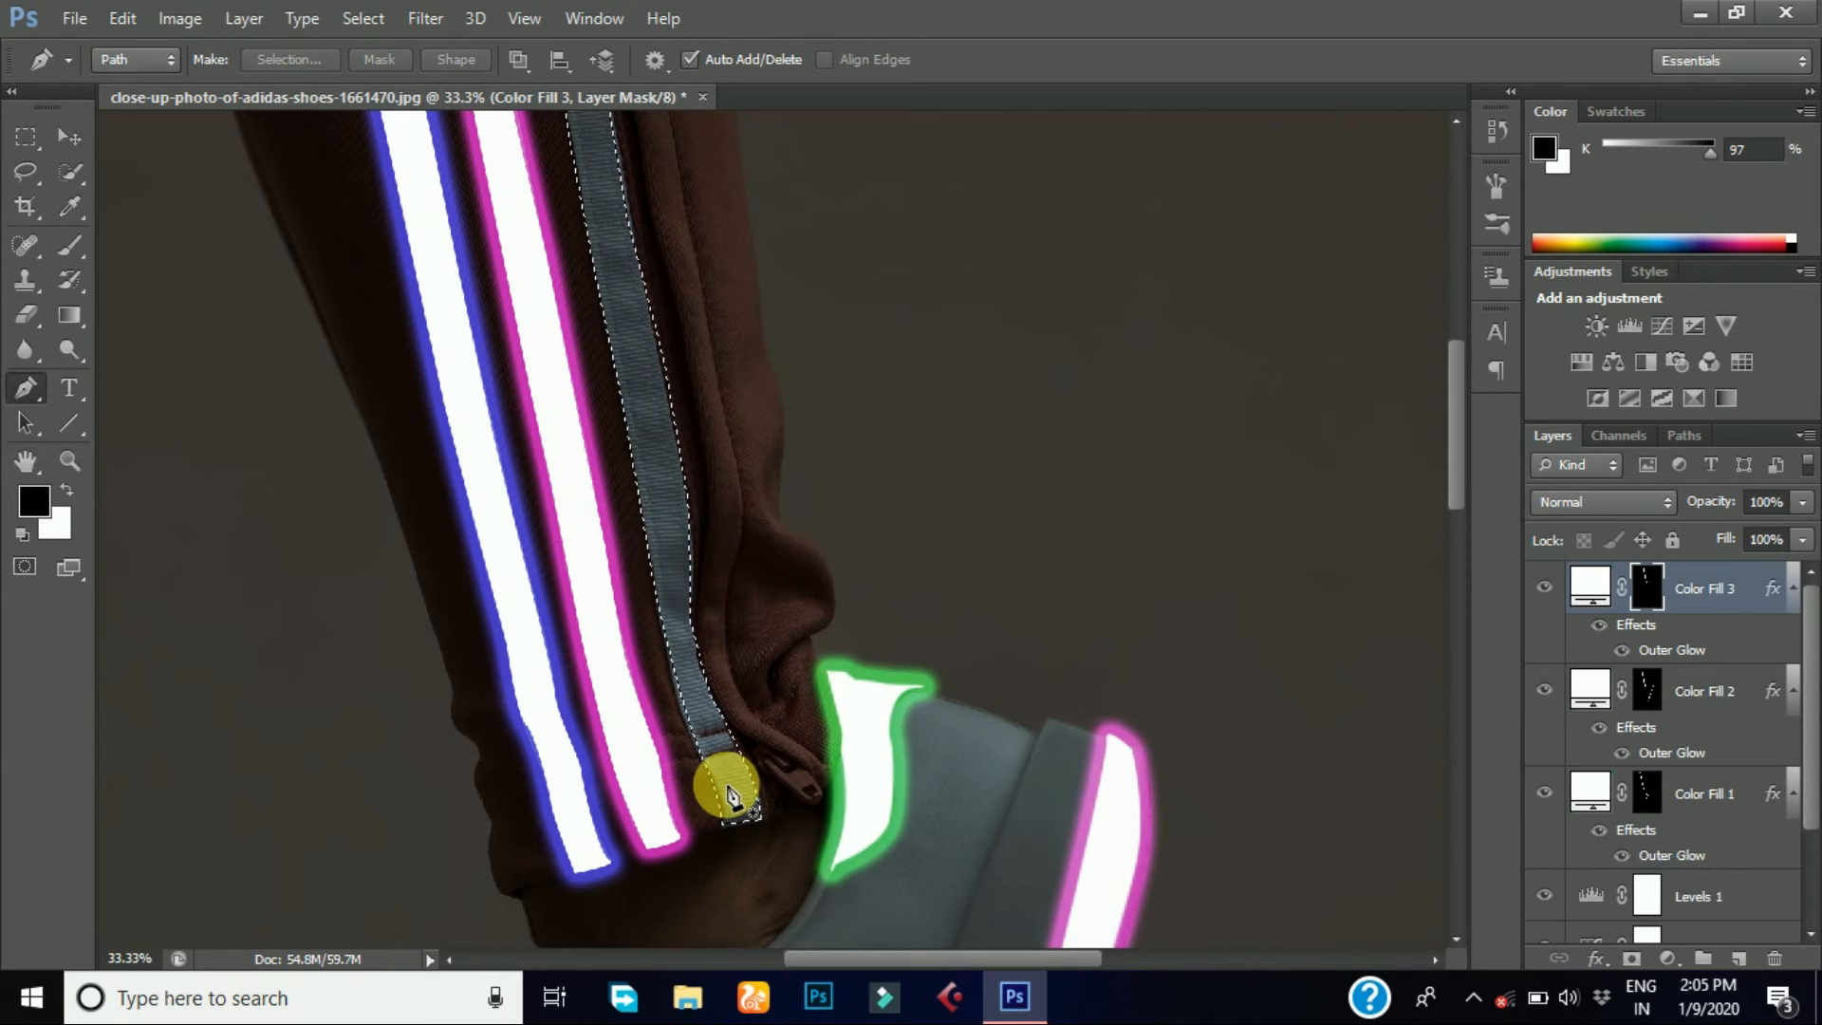
{"action": "key", "text": "ctrl+BackSpace"}
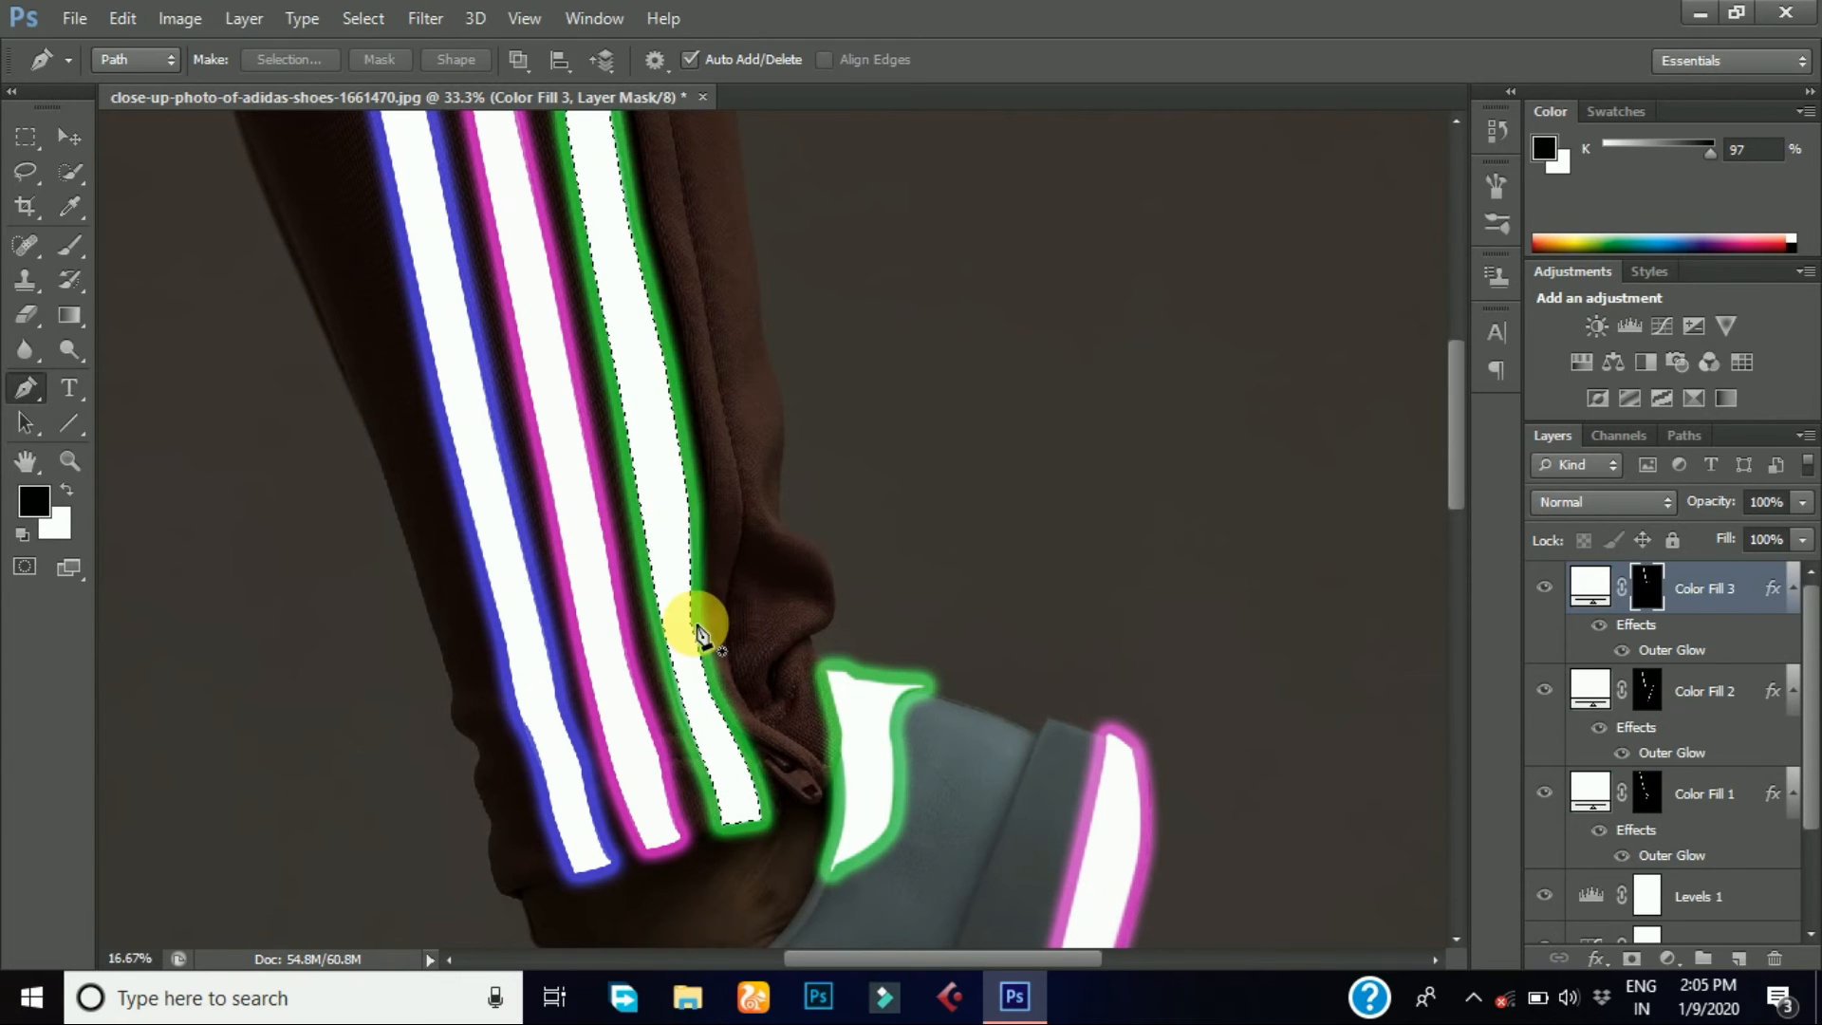
- Add a new empty layer on top of the stack and set the Brush's foreground color to dark blue #282ea5
{"action": "key", "text": "ctrl+minus"}
{"action": "key", "text": "ctrl+minus"}
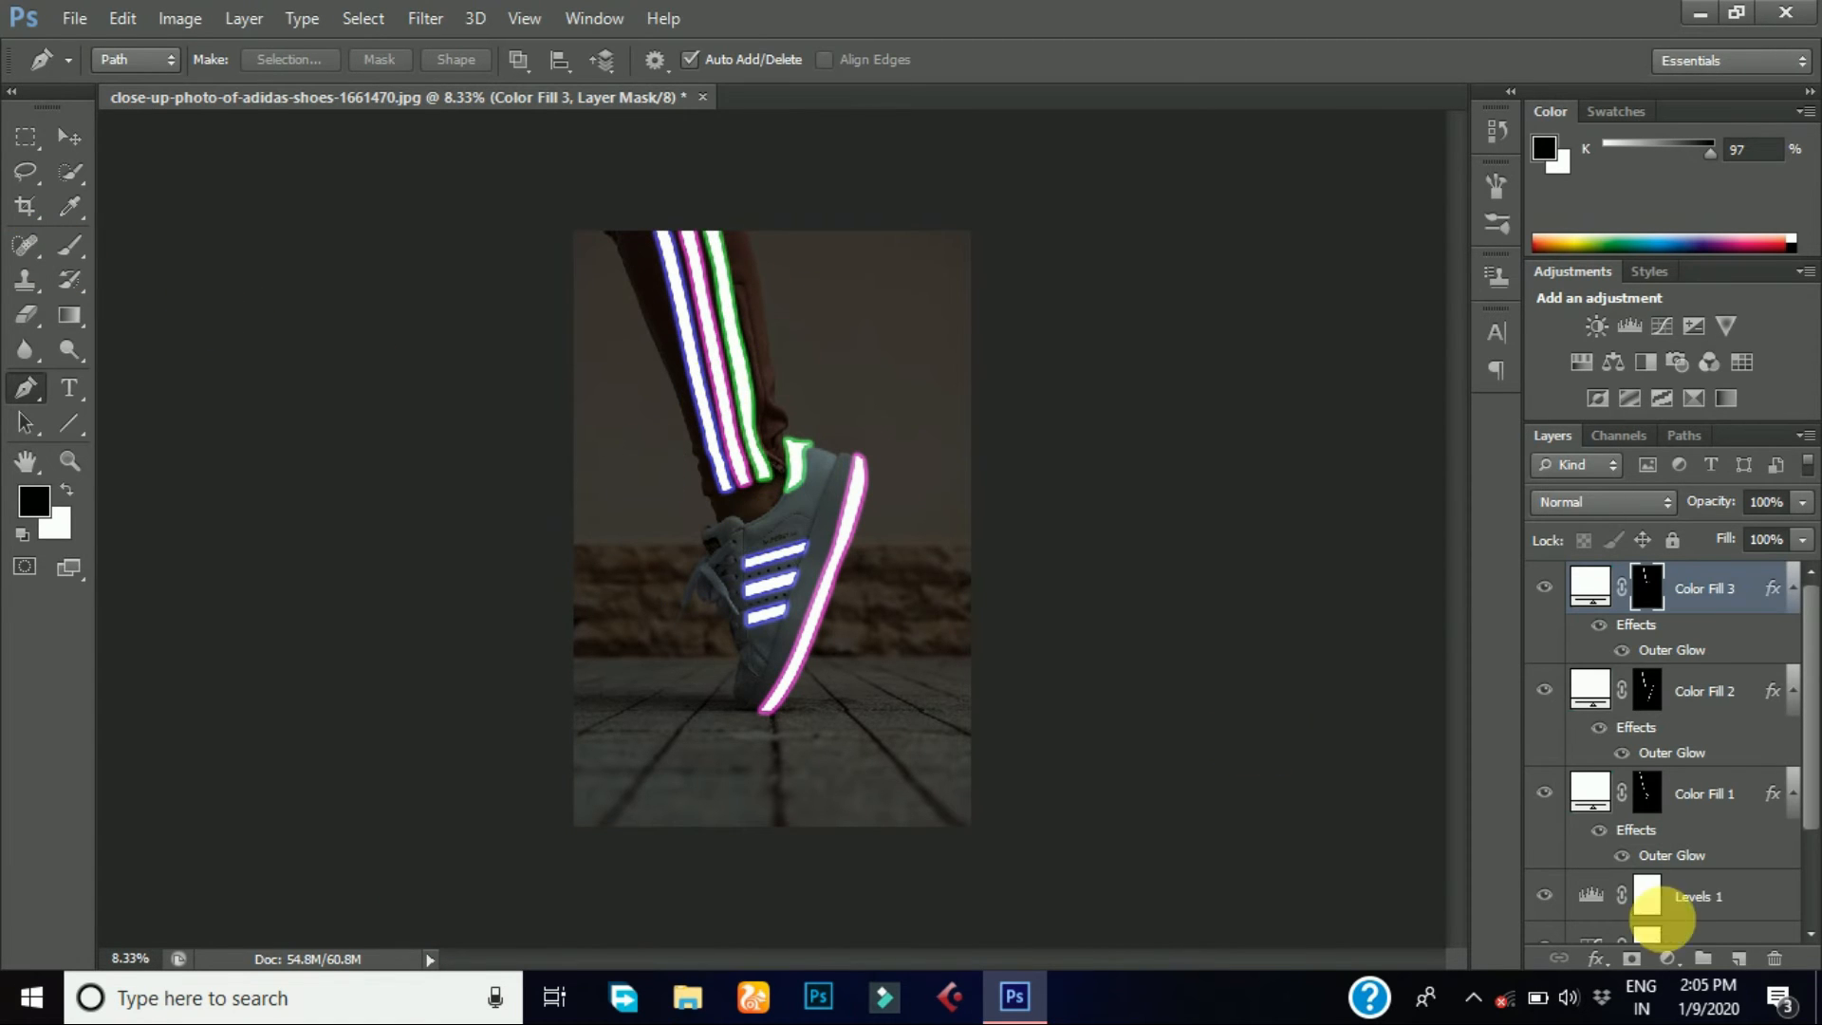
{"action": "left_click", "coordinate": [1739, 958]}
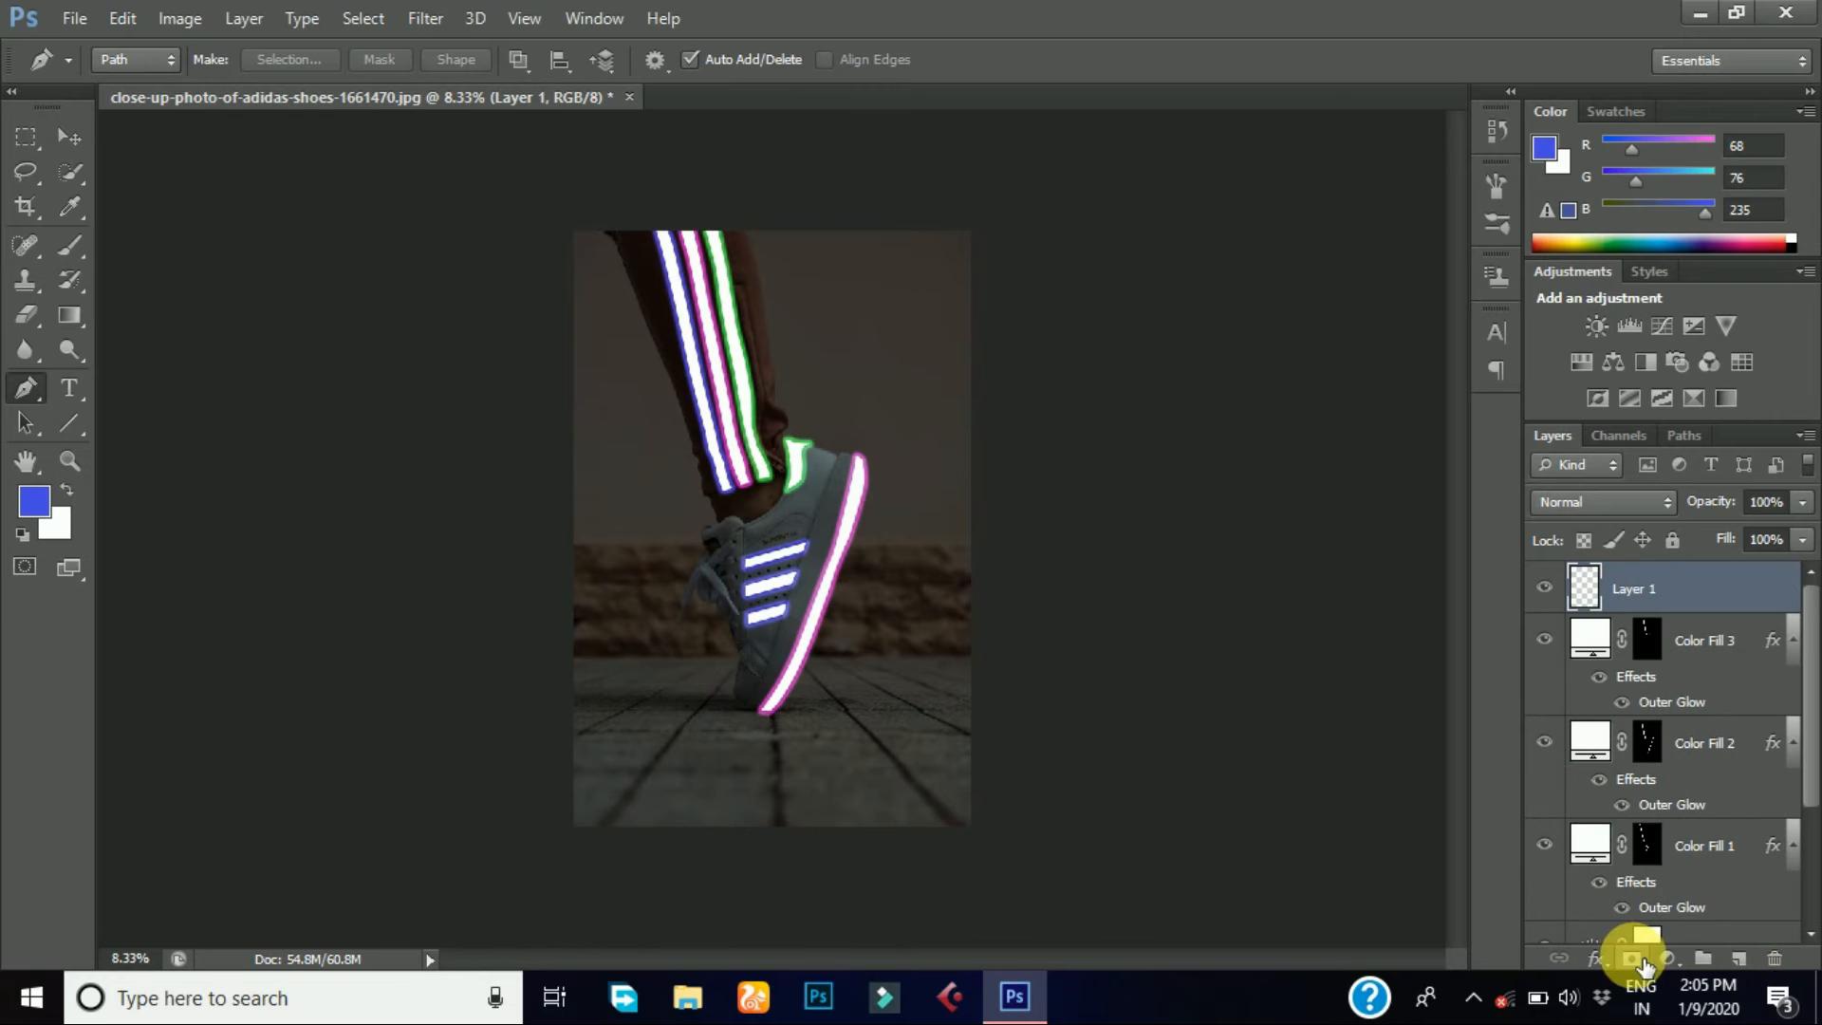
{"action": "left_click", "coordinate": [82, 238]}
{"action": "left_click", "coordinate": [33, 499]}
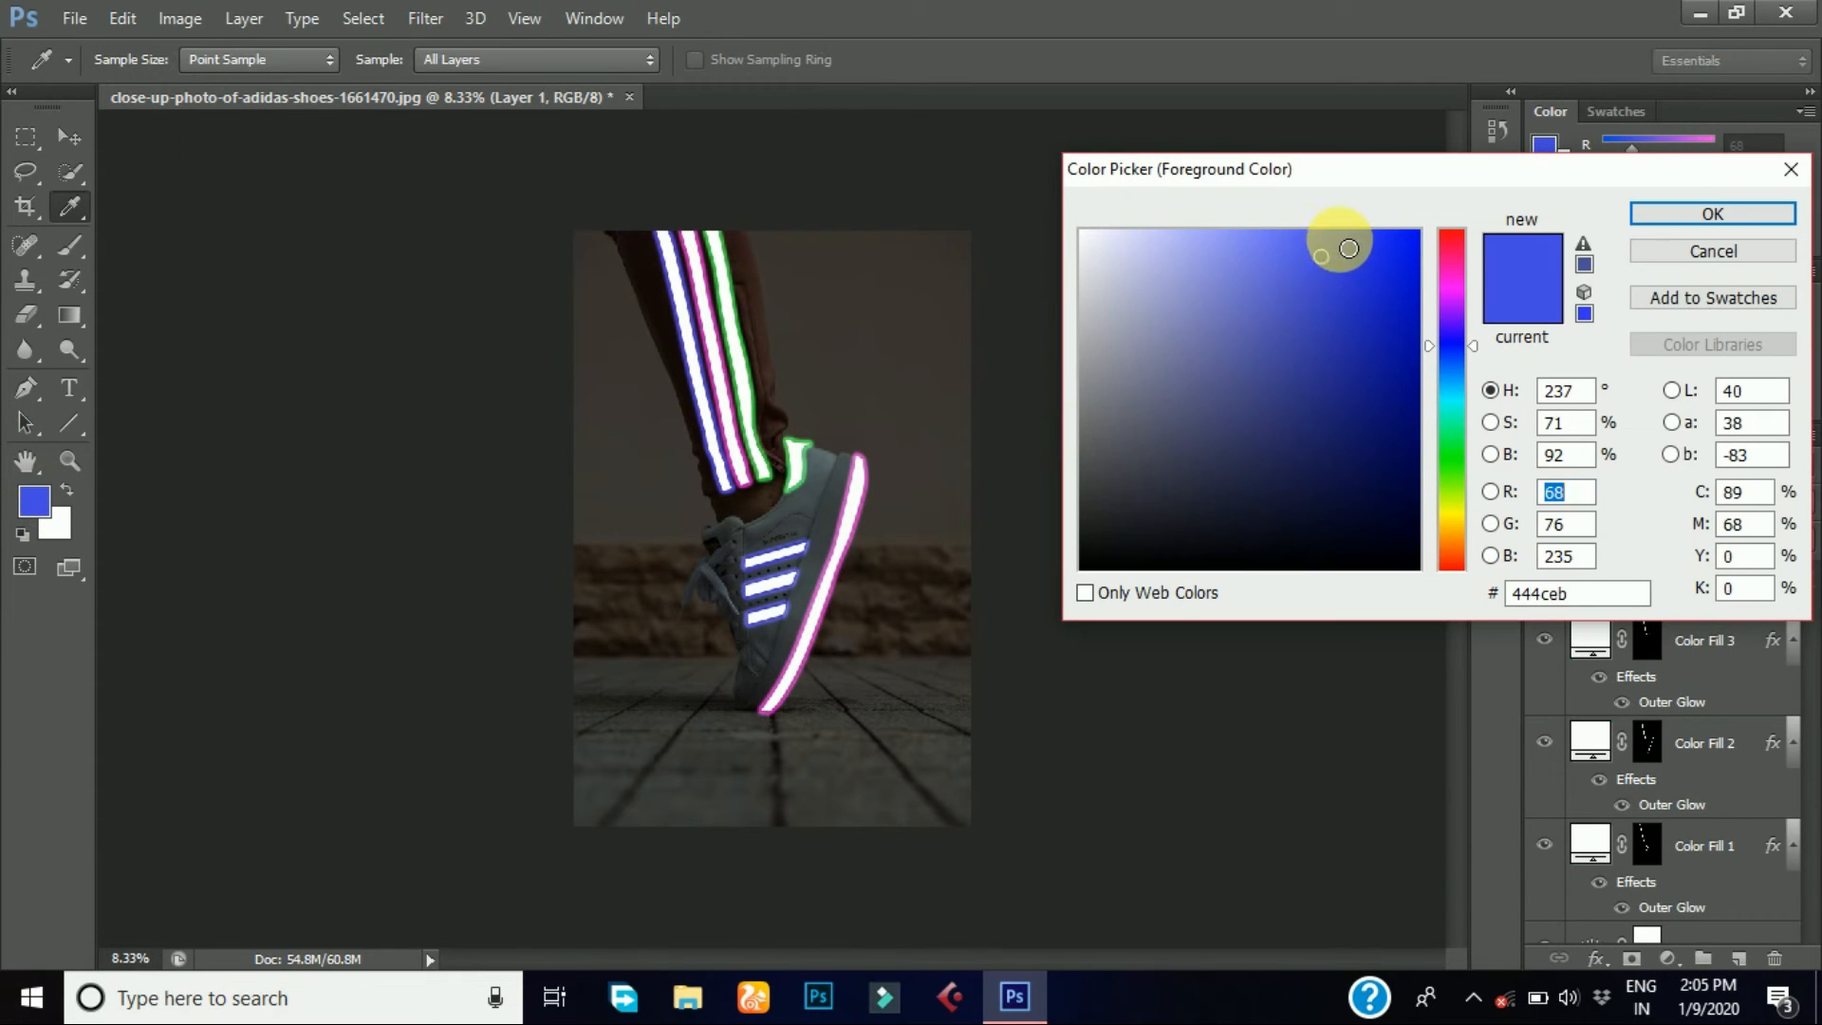
{"action": "left_click_drag", "start_coordinate": [1342, 244], "coordinate": [1345, 357]}
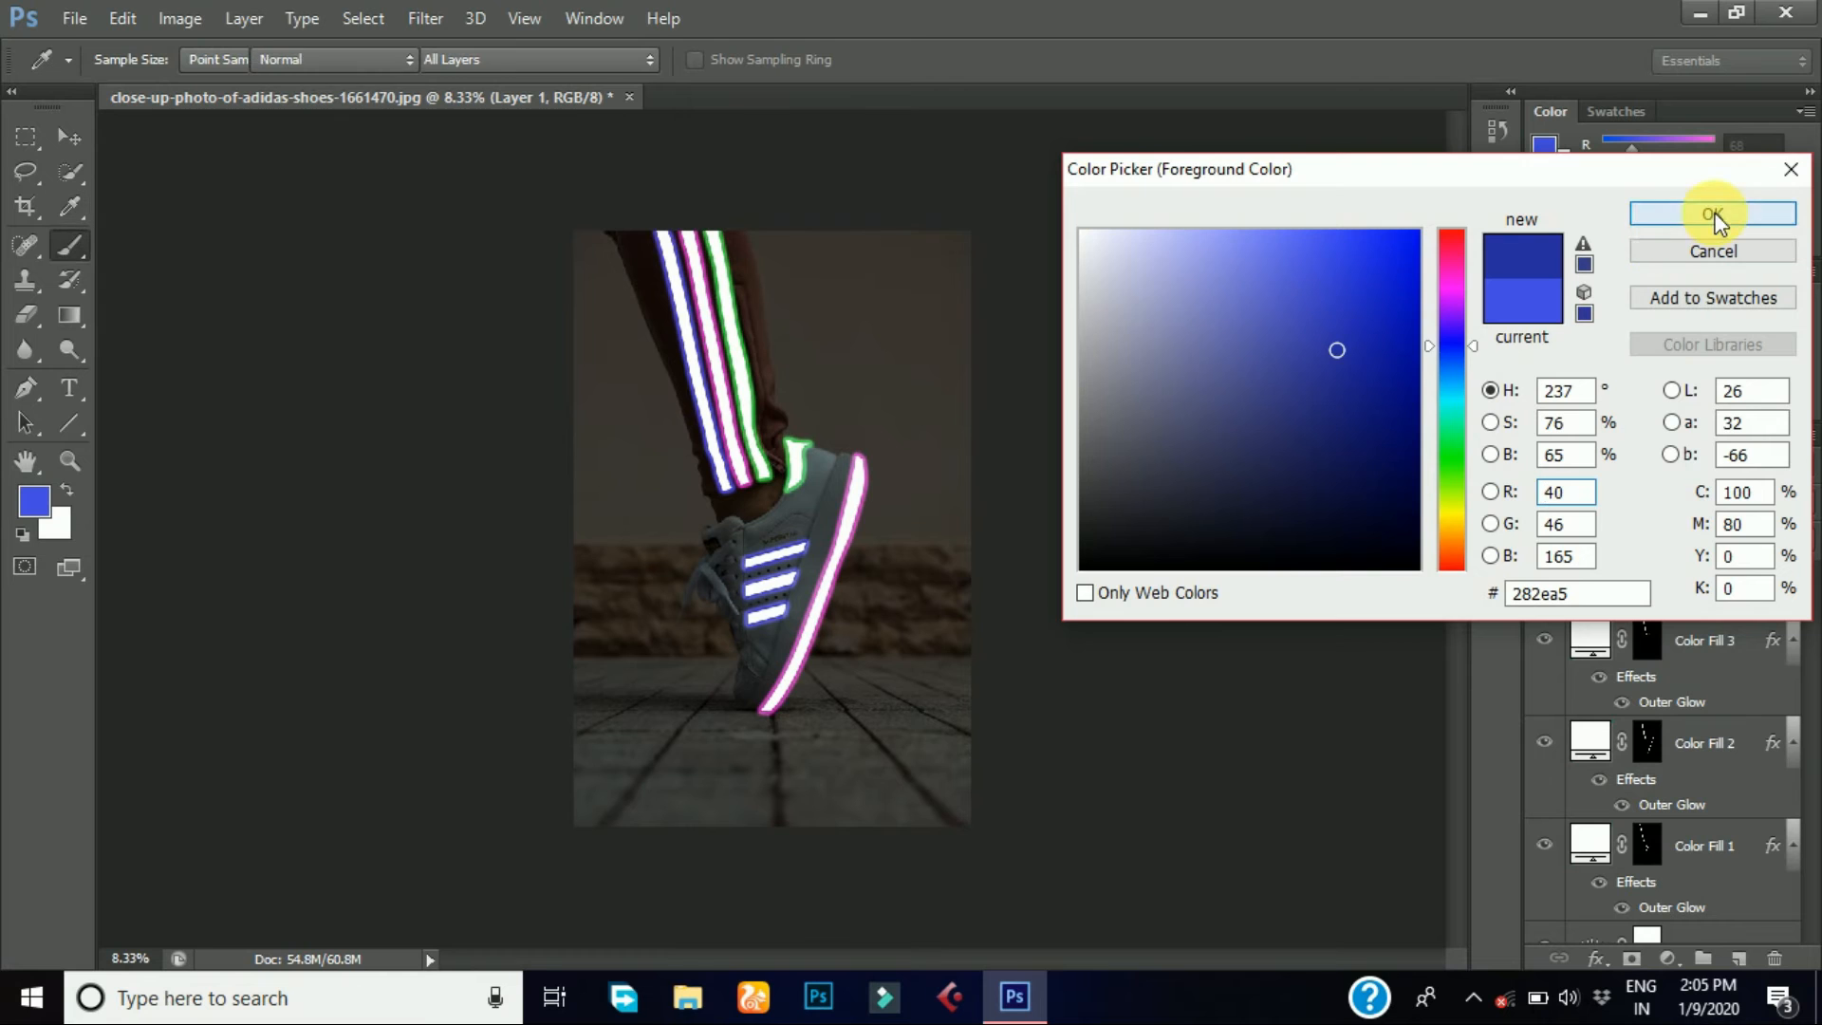
{"action": "left_click", "coordinate": [1712, 215]}
- Paint blue over the shoe's upper with the Brush at 30% opacity and lower the layer's opacity to 48%
{"action": "left_click", "coordinate": [554, 61]}
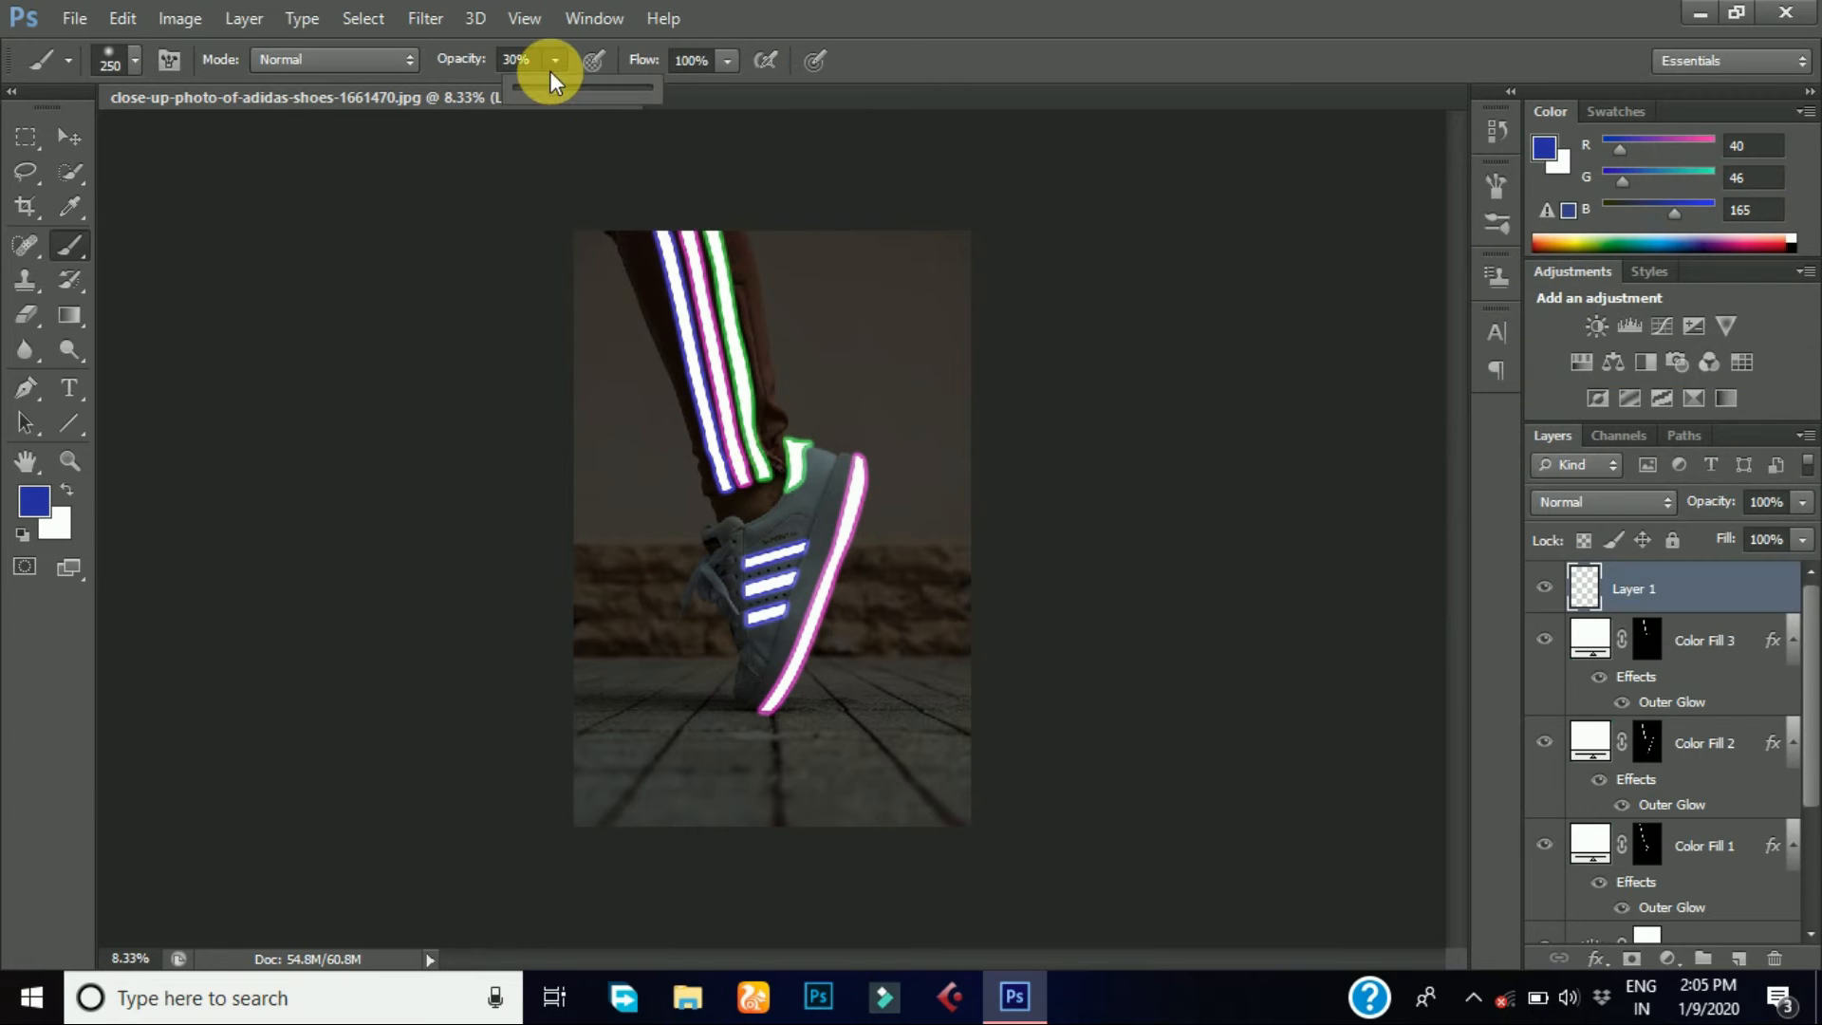
{"action": "key", "text": "ctrl+plus"}
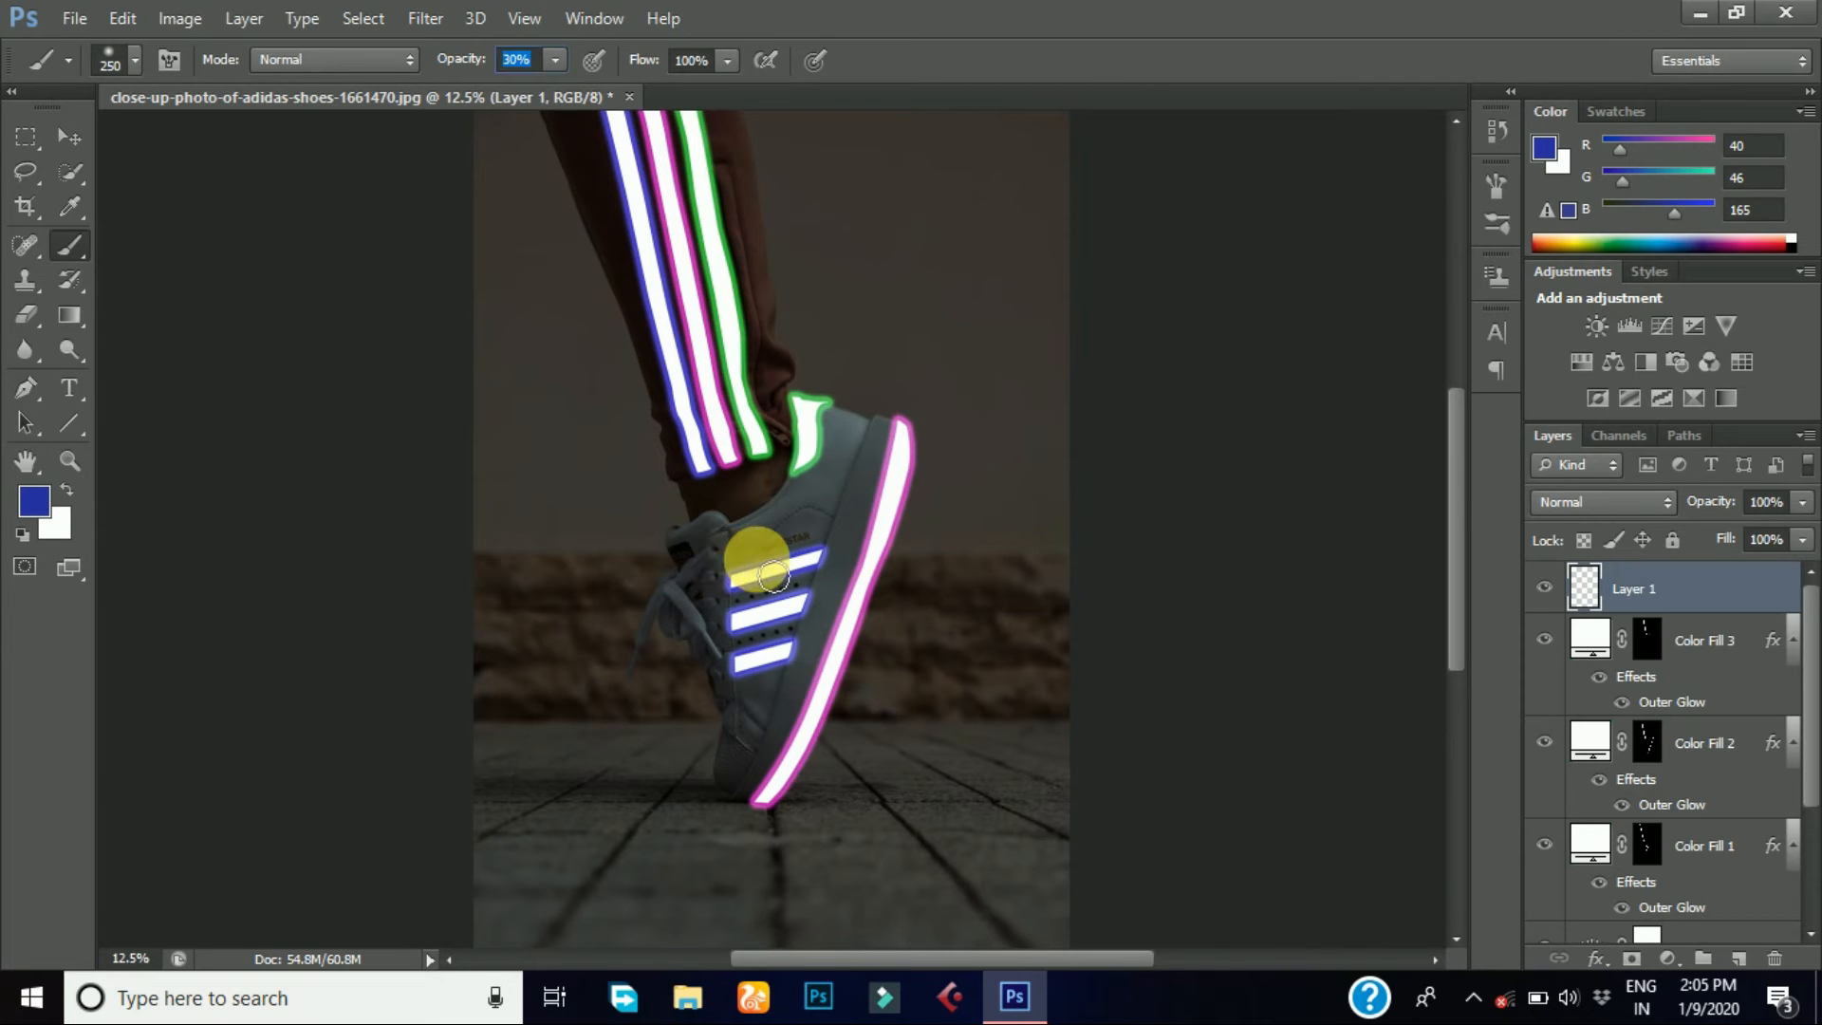
{"action": "key", "text": "ctrl+plus"}
{"action": "key", "text": "ctrl+plus"}
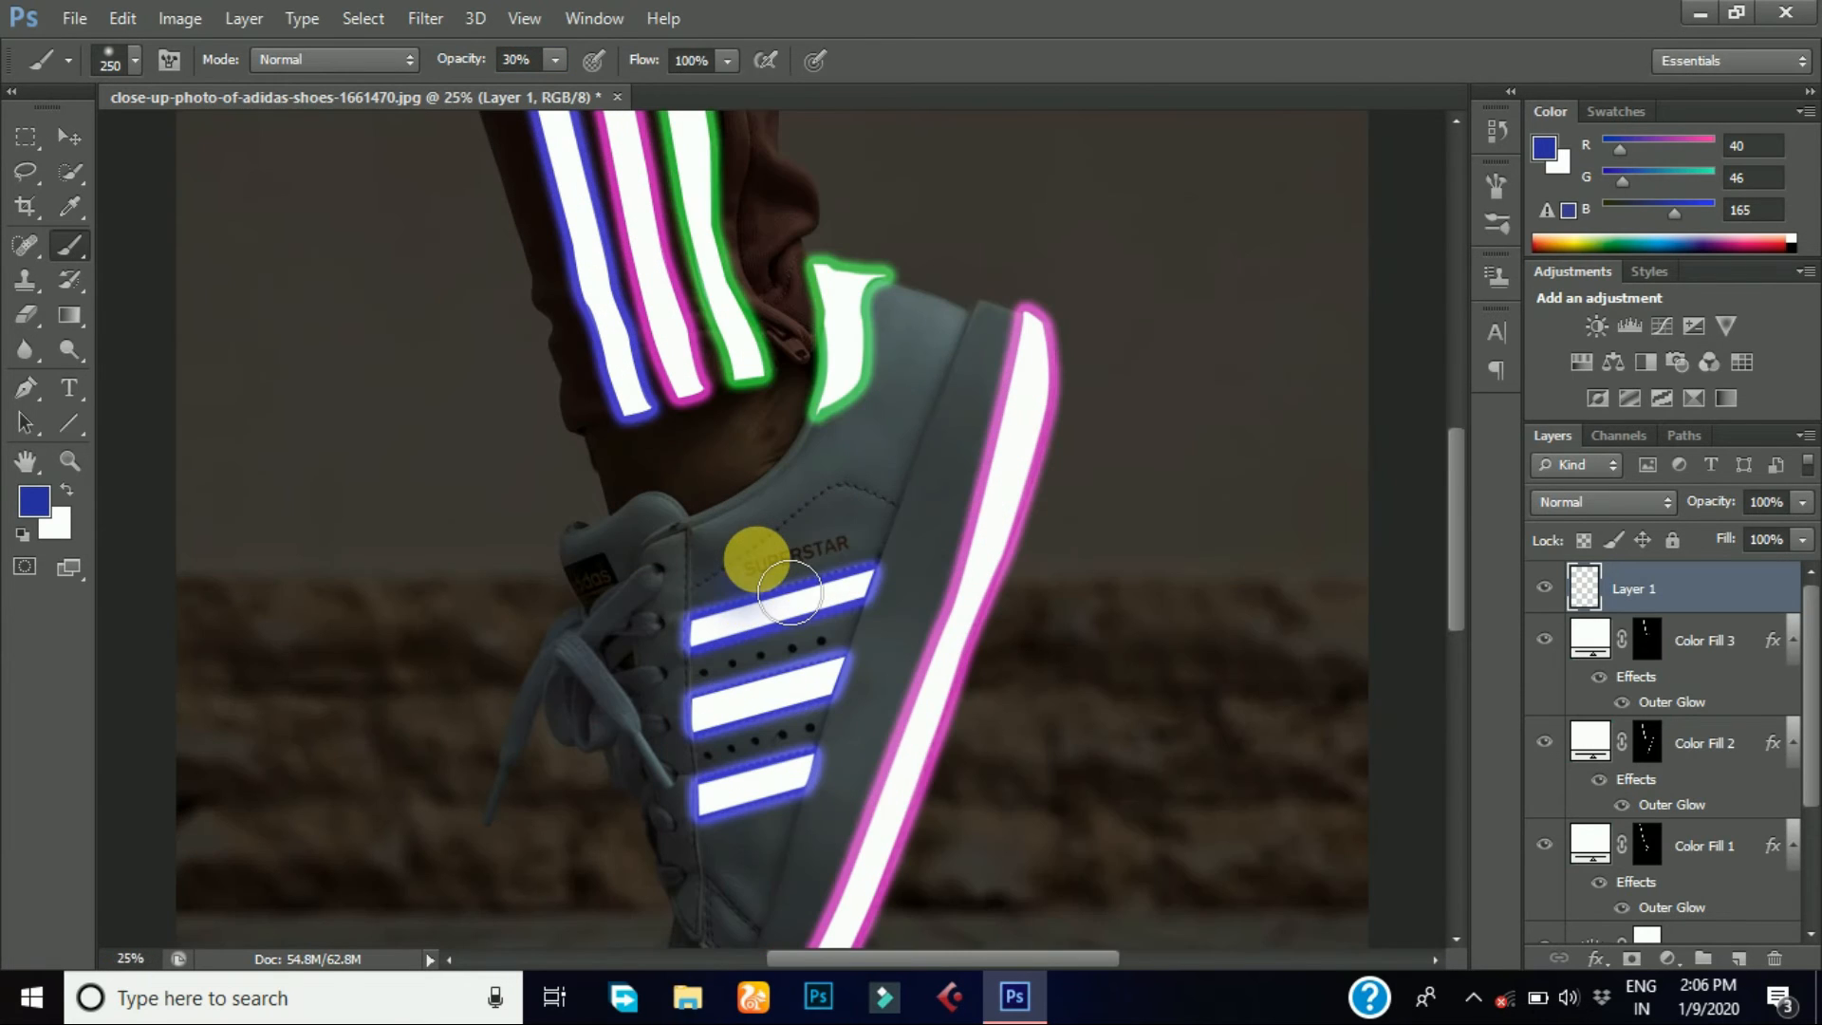
{"action": "mouse_move", "coordinate": [789, 592]}
{"action": "left_mouse_down"}
{"action": "mouse_move", "coordinate": [843, 566]}
{"action": "mouse_move", "coordinate": [773, 598]}
{"action": "mouse_move", "coordinate": [681, 579]}
{"action": "mouse_move", "coordinate": [656, 644]}
{"action": "mouse_move", "coordinate": [688, 667]}
{"action": "mouse_move", "coordinate": [883, 668]}
{"action": "mouse_move", "coordinate": [955, 521]}
{"action": "mouse_move", "coordinate": [968, 378]}
{"action": "mouse_move", "coordinate": [919, 560]}
{"action": "left_mouse_up"}
{"action": "left_click_drag", "start_coordinate": [1696, 509], "coordinate": [1654, 511]}
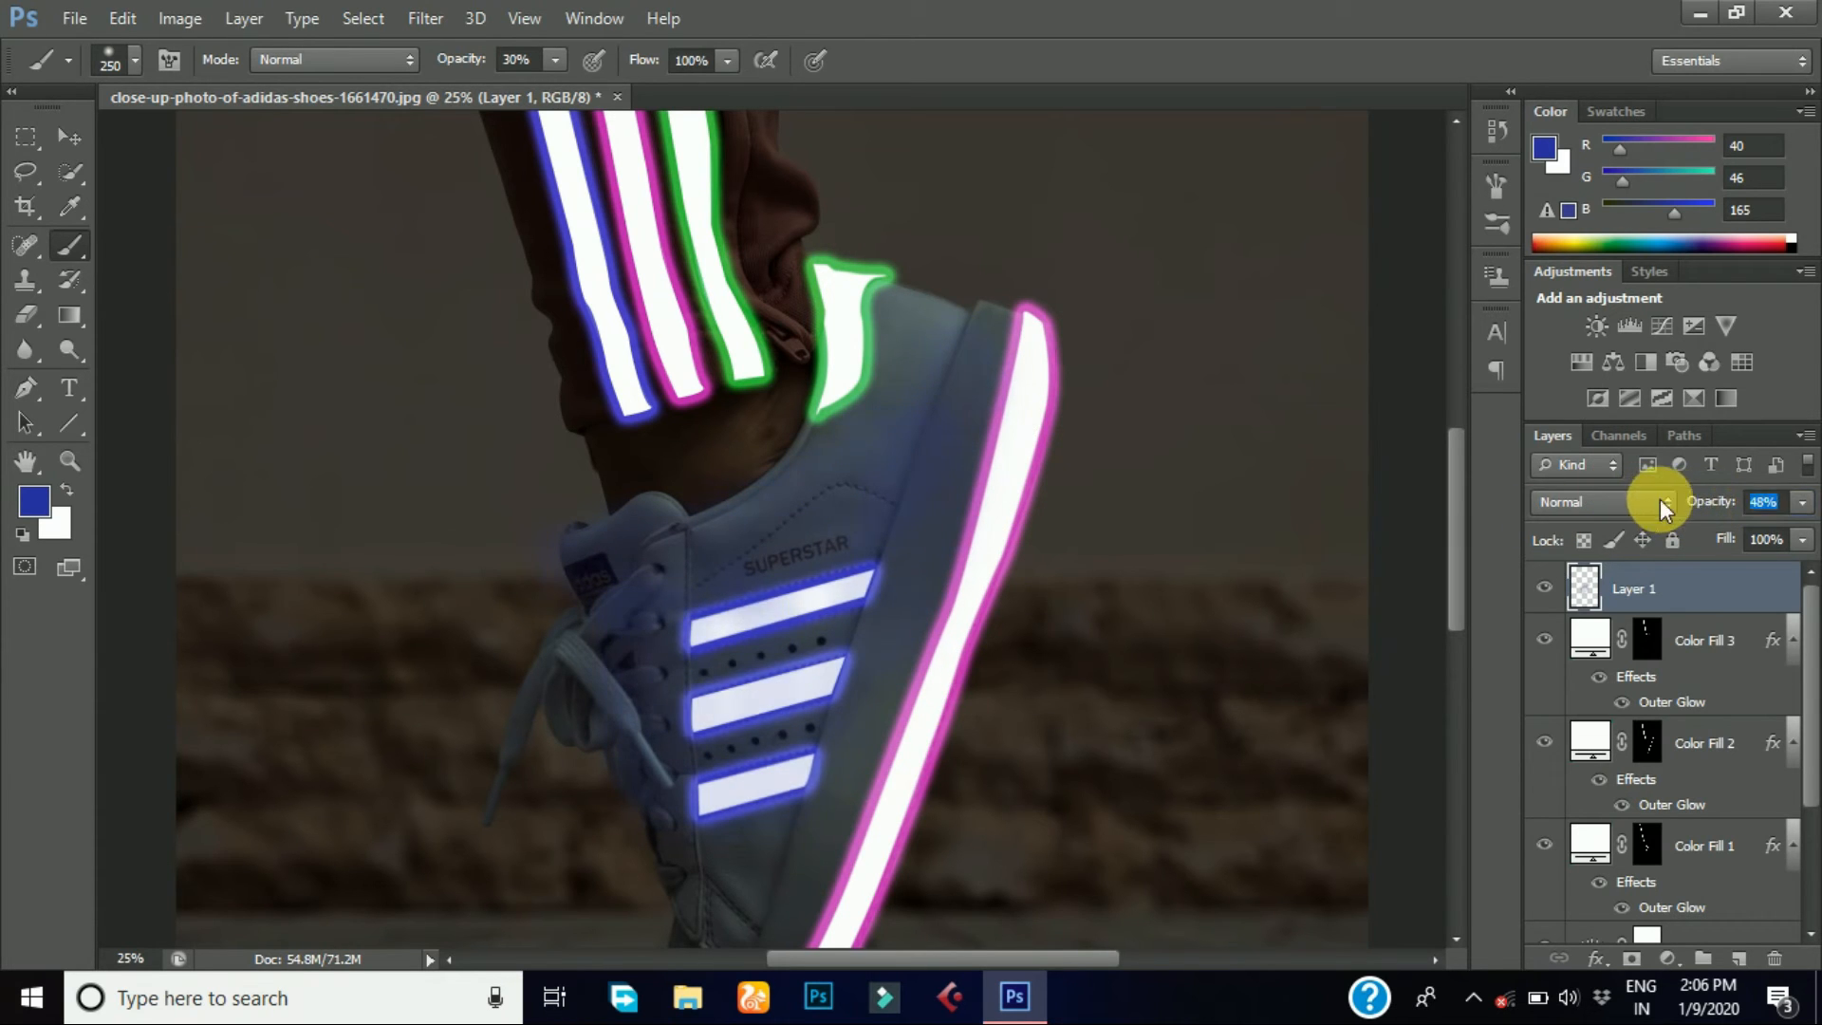
- Paint blue over the shoe's toe and sole side and reduce the layer's opacity to 28%
{"action": "scroll", "coordinate": [1461, 499], "scroll_direction": "down", "scroll_amount": 4}
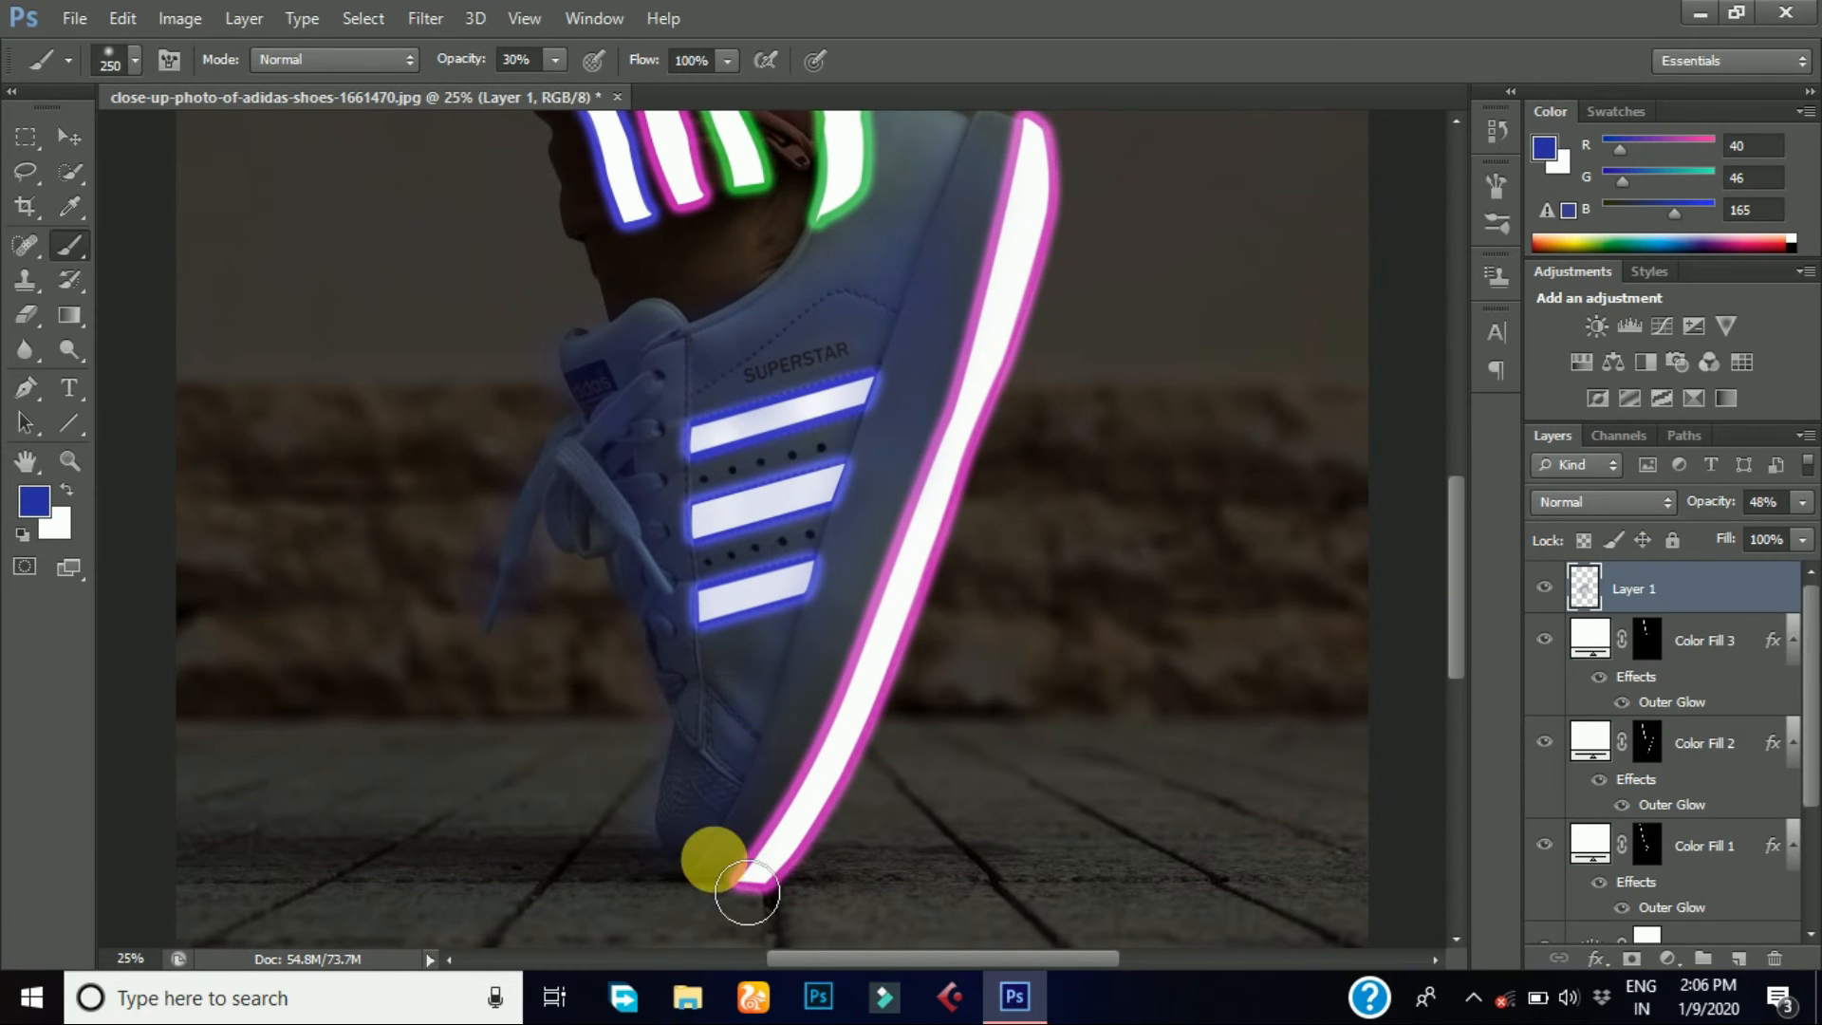
{"action": "mouse_move", "coordinate": [829, 600]}
{"action": "left_mouse_down"}
{"action": "mouse_move", "coordinate": [874, 508]}
{"action": "mouse_move", "coordinate": [696, 691]}
{"action": "left_mouse_up"}
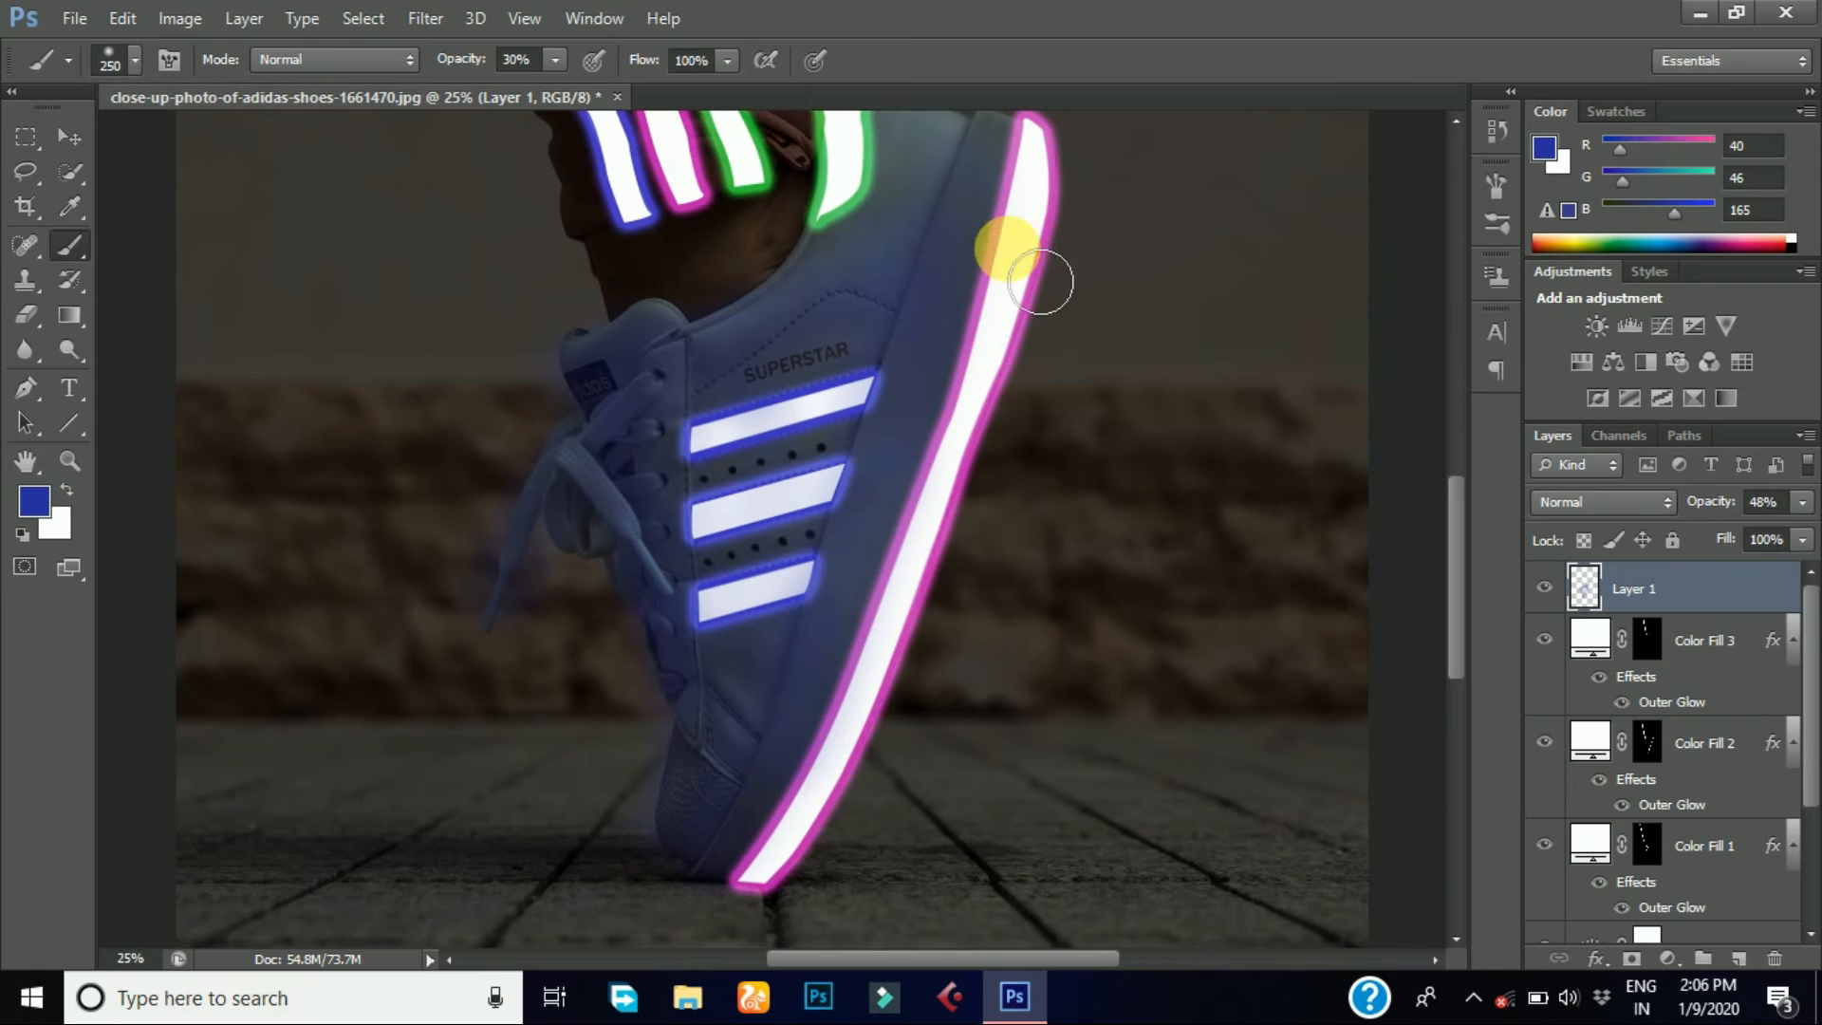
{"action": "left_click_drag", "start_coordinate": [1719, 506], "coordinate": [1712, 509]}
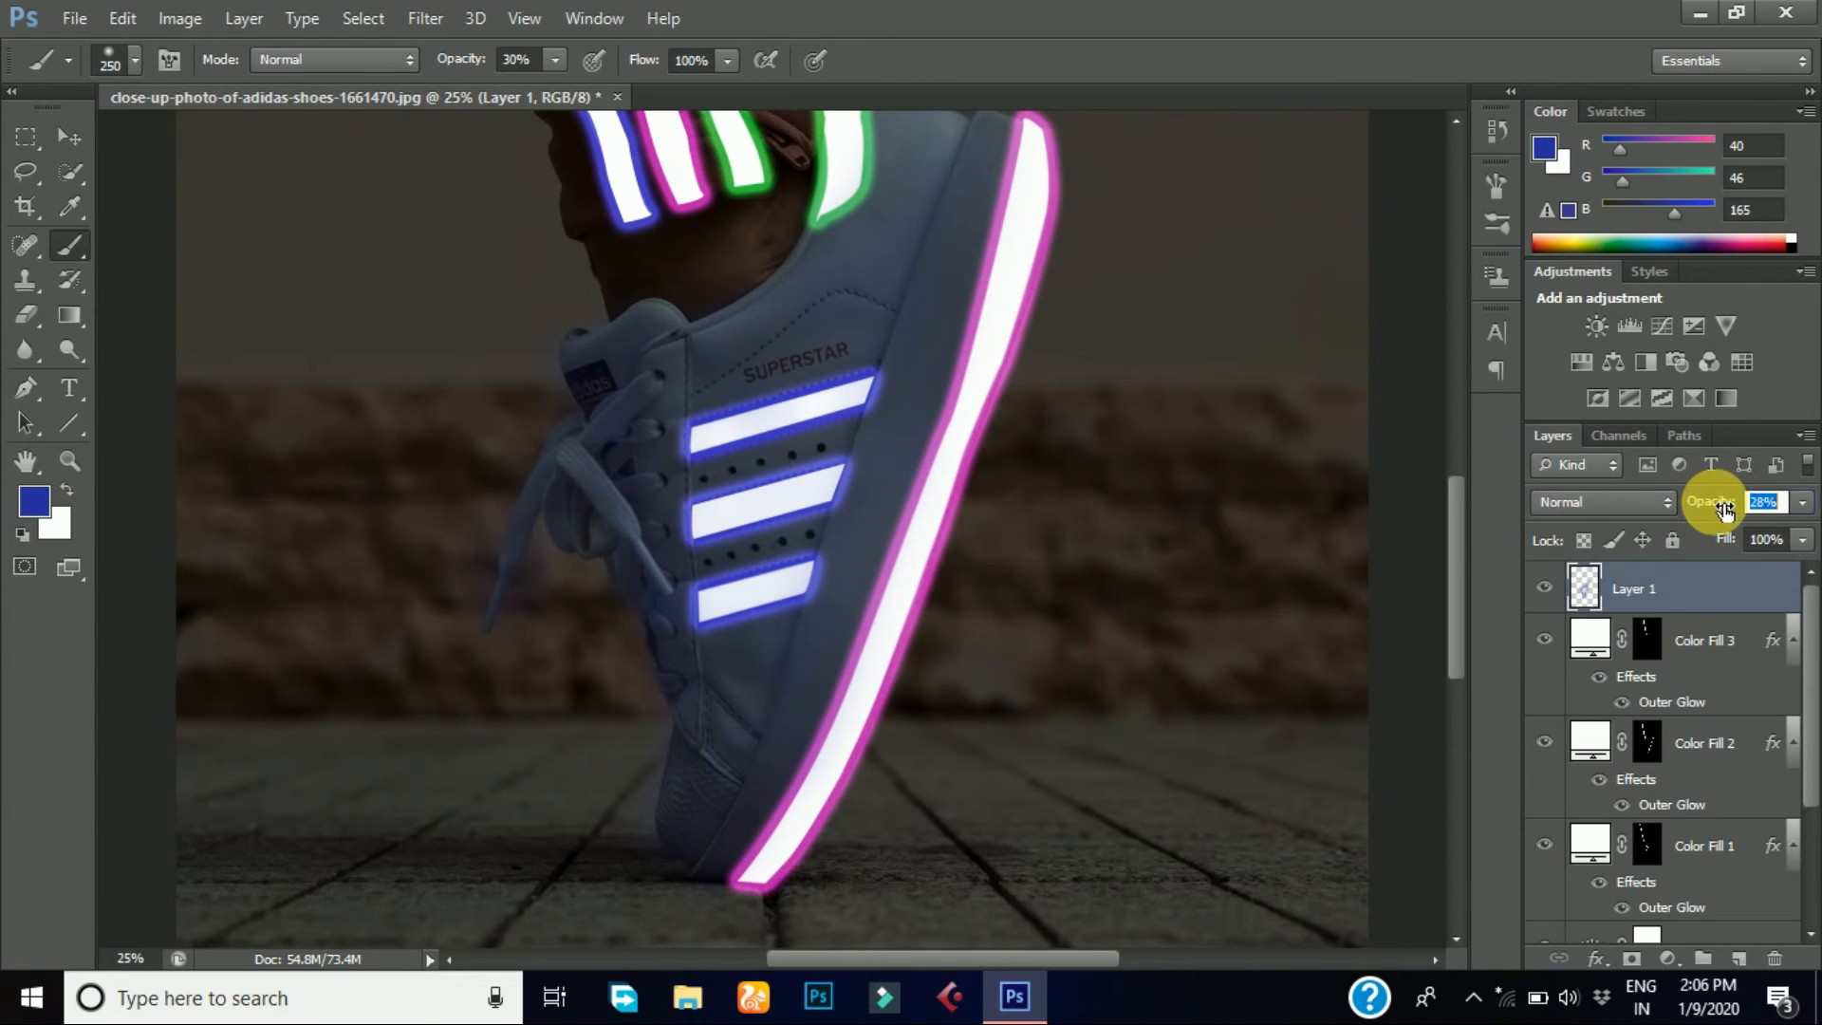
- Set the foreground color to magenta #a5289b and paint over the side of the shoe's sole with the Brush
{"action": "left_click", "coordinate": [31, 503]}
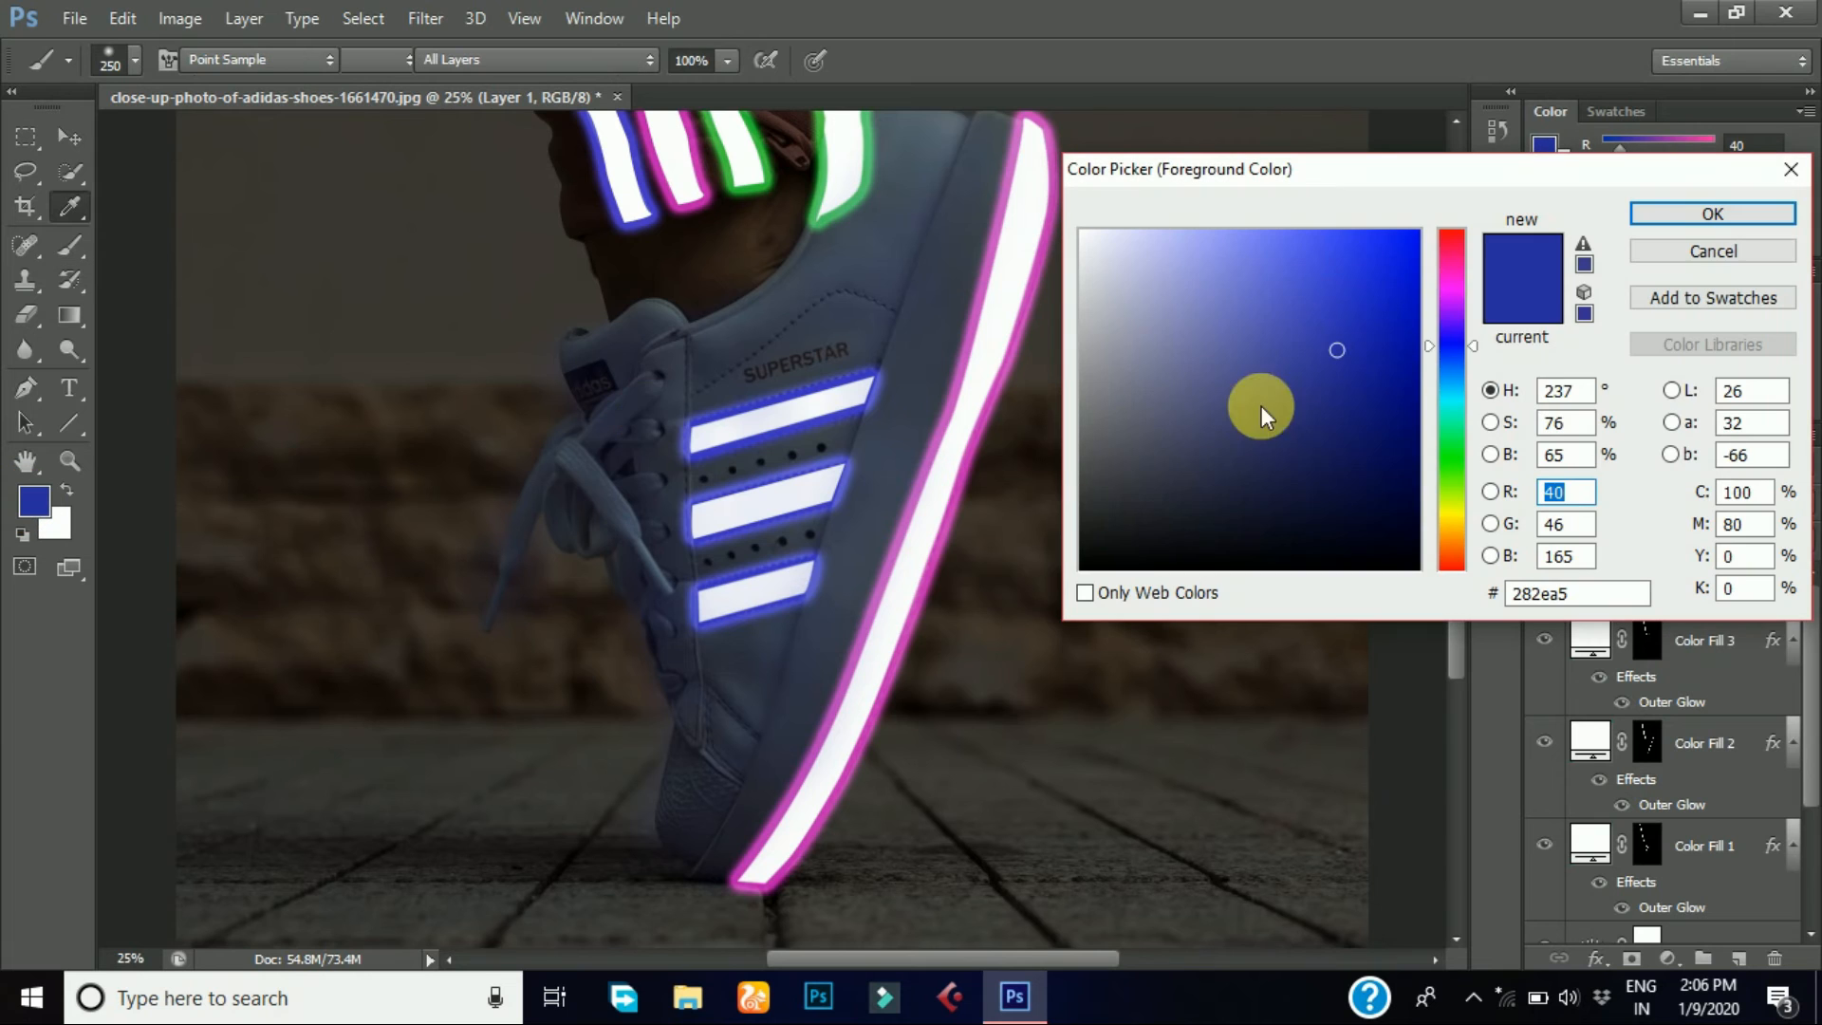
{"action": "left_click", "coordinate": [1455, 275]}
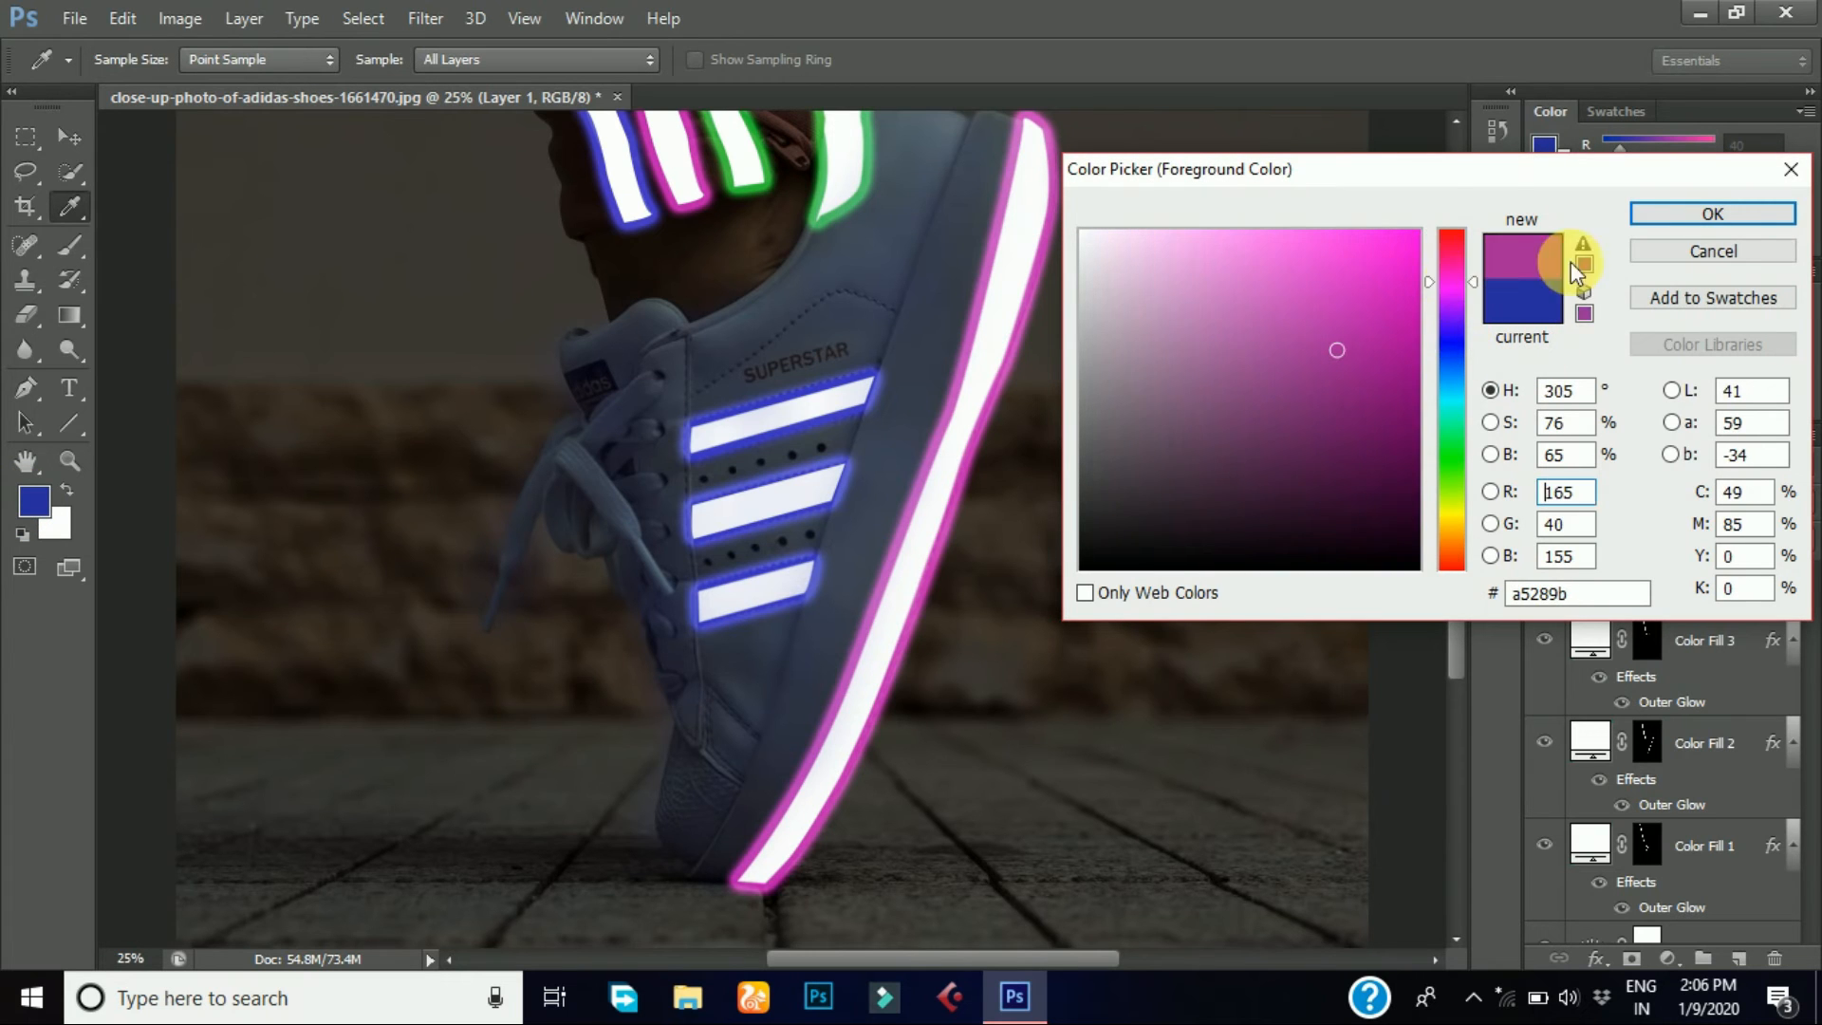
{"action": "left_click", "coordinate": [1734, 220]}
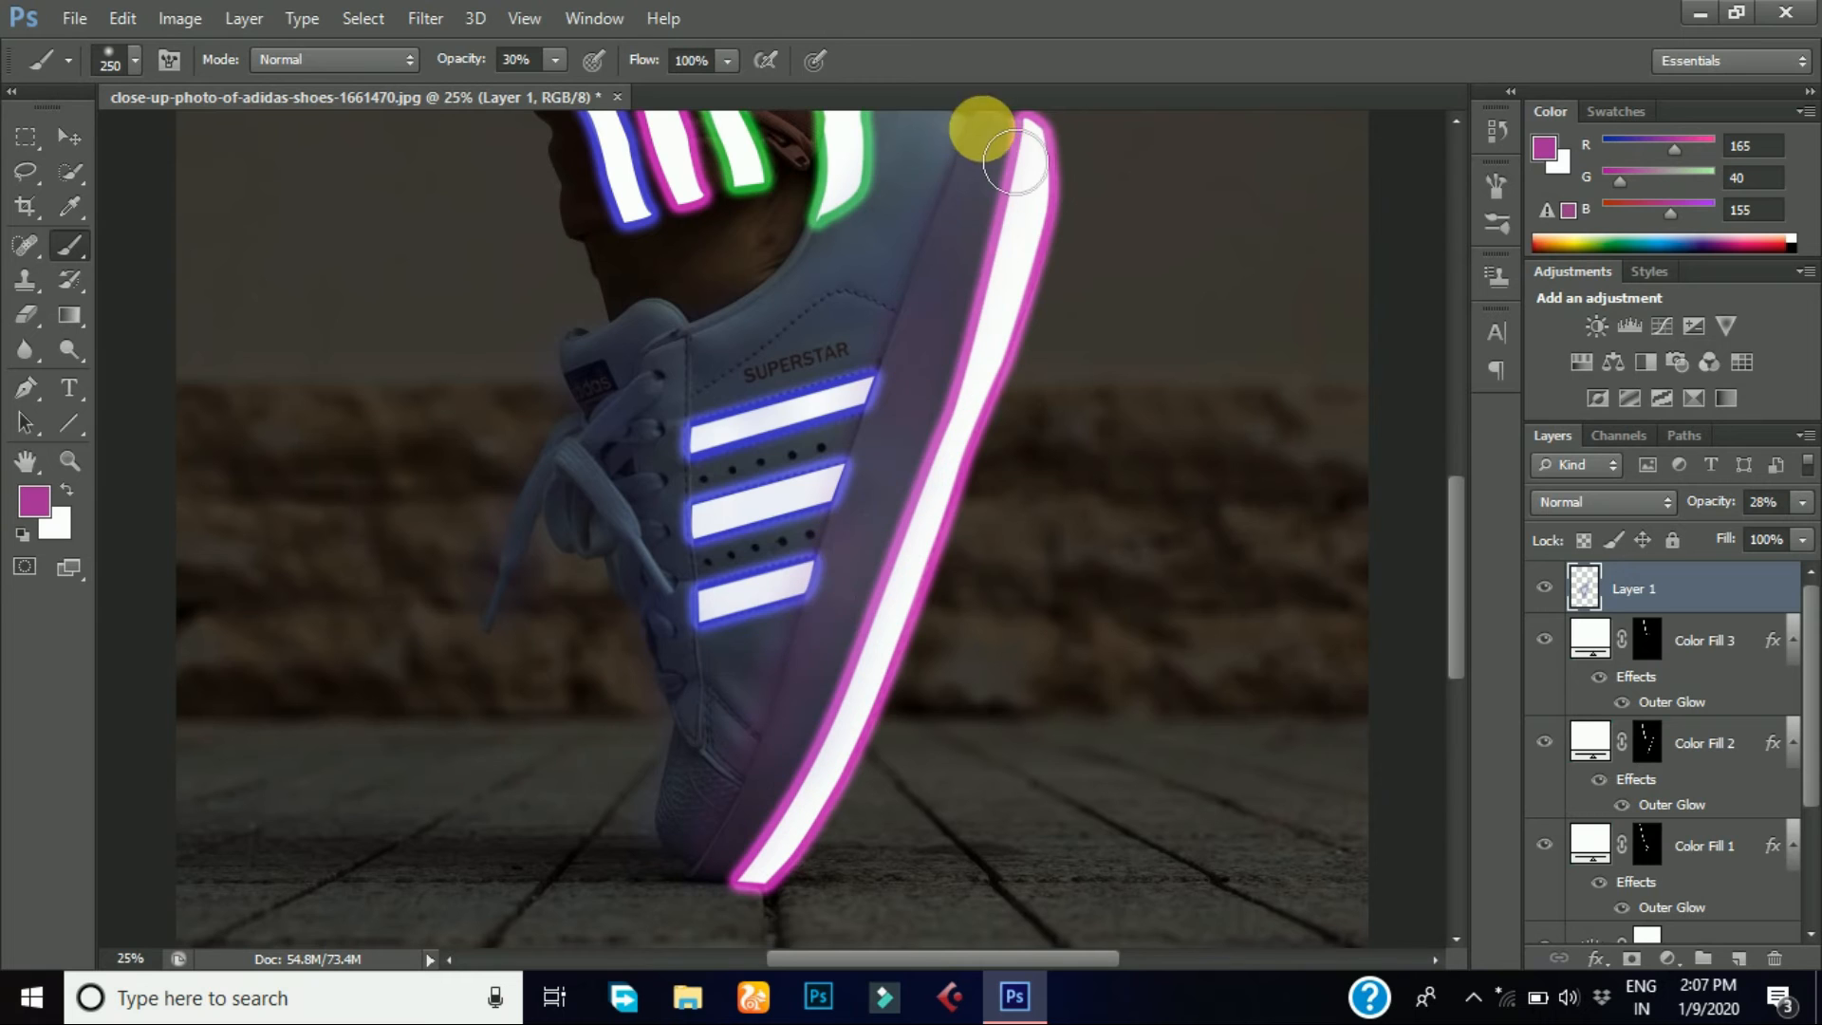
- Set the foreground color to green #38c02d and paint over the shoe's heel and the ankle beside the green glowing lining
{"action": "scroll", "coordinate": [1455, 572], "scroll_direction": "up", "scroll_amount": 2}
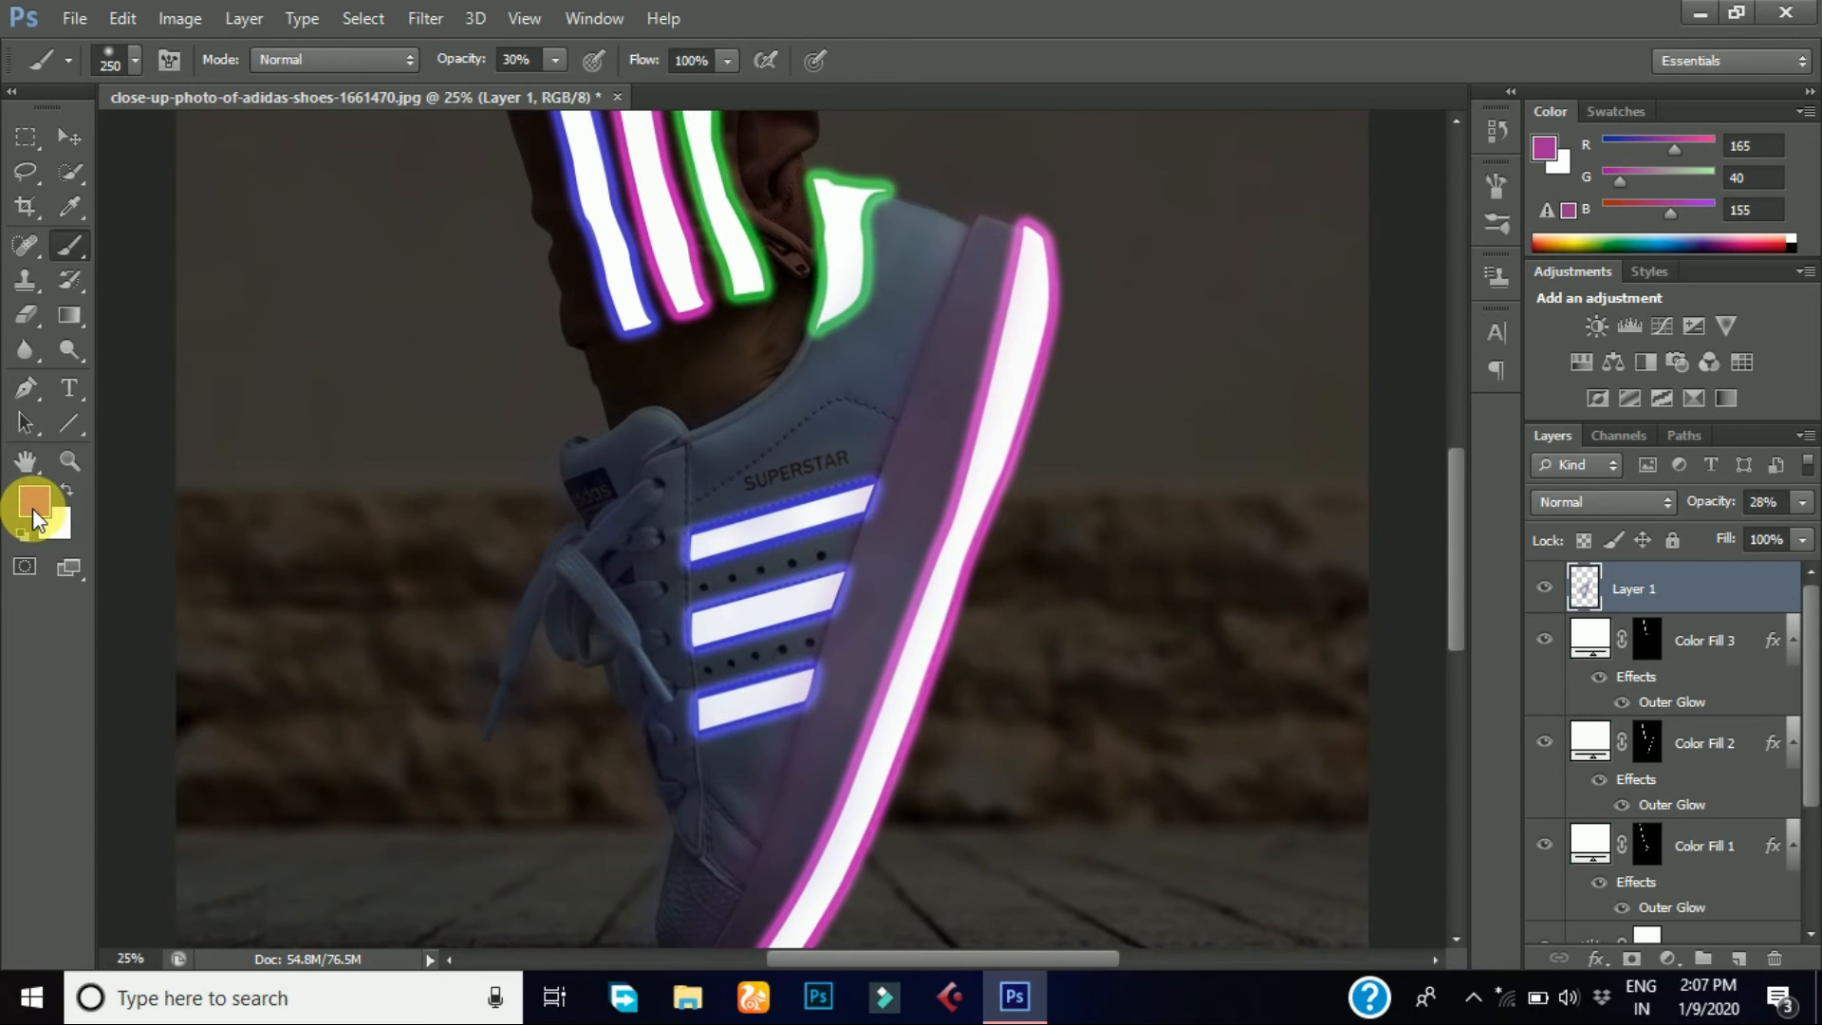
{"action": "left_click", "coordinate": [34, 515]}
{"action": "left_click_drag", "start_coordinate": [1451, 275], "coordinate": [1449, 459]}
{"action": "left_click", "coordinate": [1339, 314]}
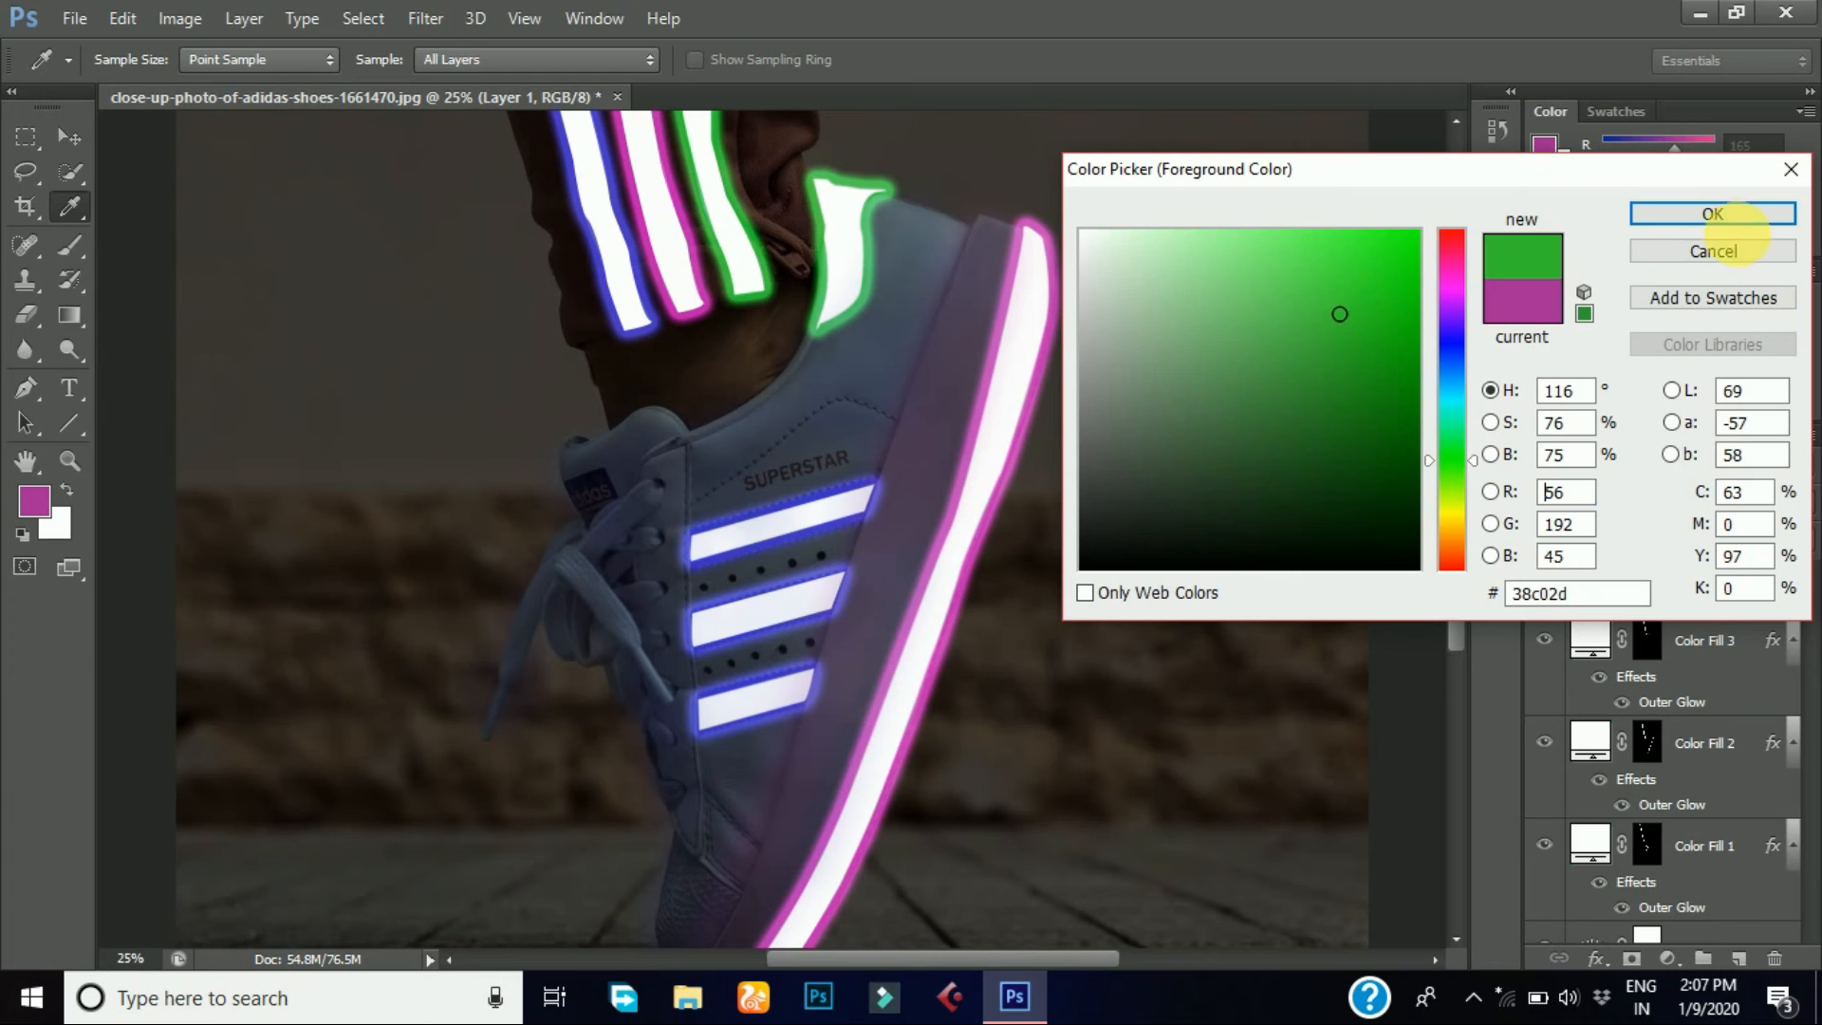
{"action": "key", "text": "b"}
{"action": "left_click", "coordinate": [1745, 214]}
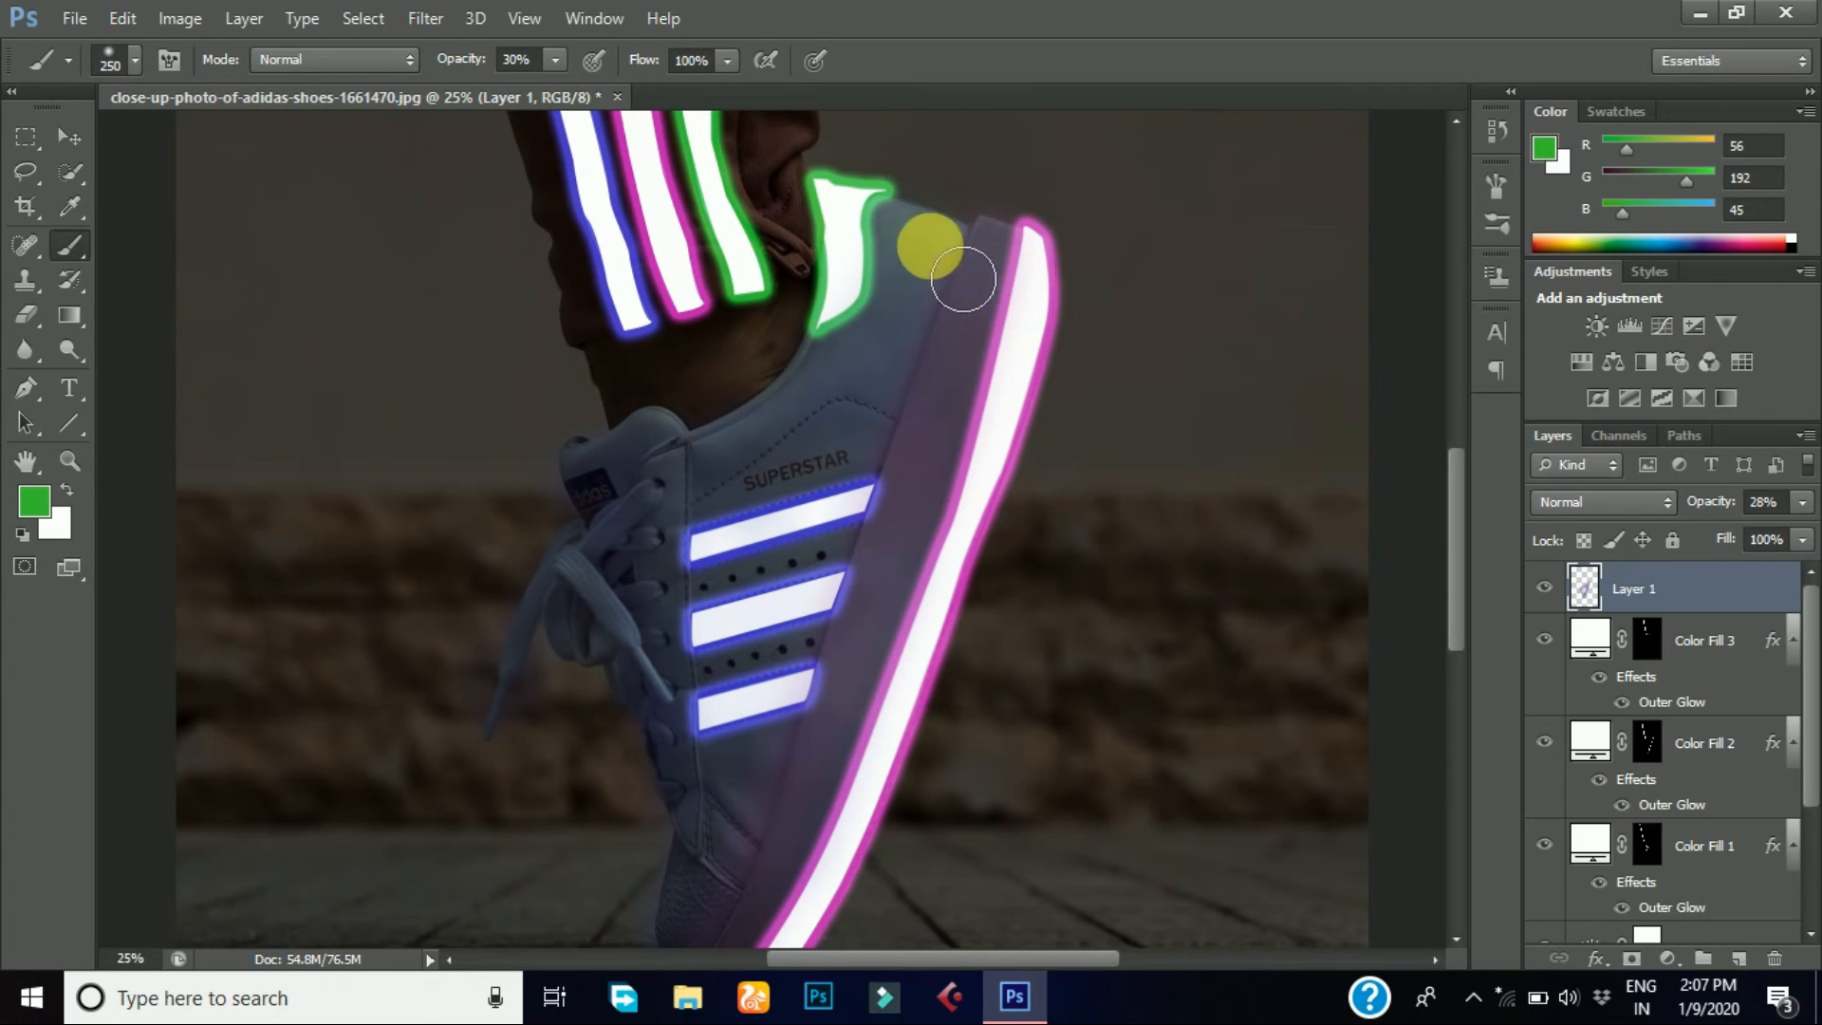
{"action": "mouse_move", "coordinate": [906, 373]}
{"action": "left_mouse_down"}
{"action": "mouse_move", "coordinate": [862, 333]}
{"action": "mouse_move", "coordinate": [878, 252]}
{"action": "mouse_move", "coordinate": [845, 211]}
{"action": "mouse_move", "coordinate": [834, 344]}
{"action": "mouse_move", "coordinate": [882, 378]}
{"action": "mouse_move", "coordinate": [932, 356]}
{"action": "mouse_move", "coordinate": [772, 399]}
{"action": "mouse_move", "coordinate": [760, 264]}
{"action": "left_mouse_up"}
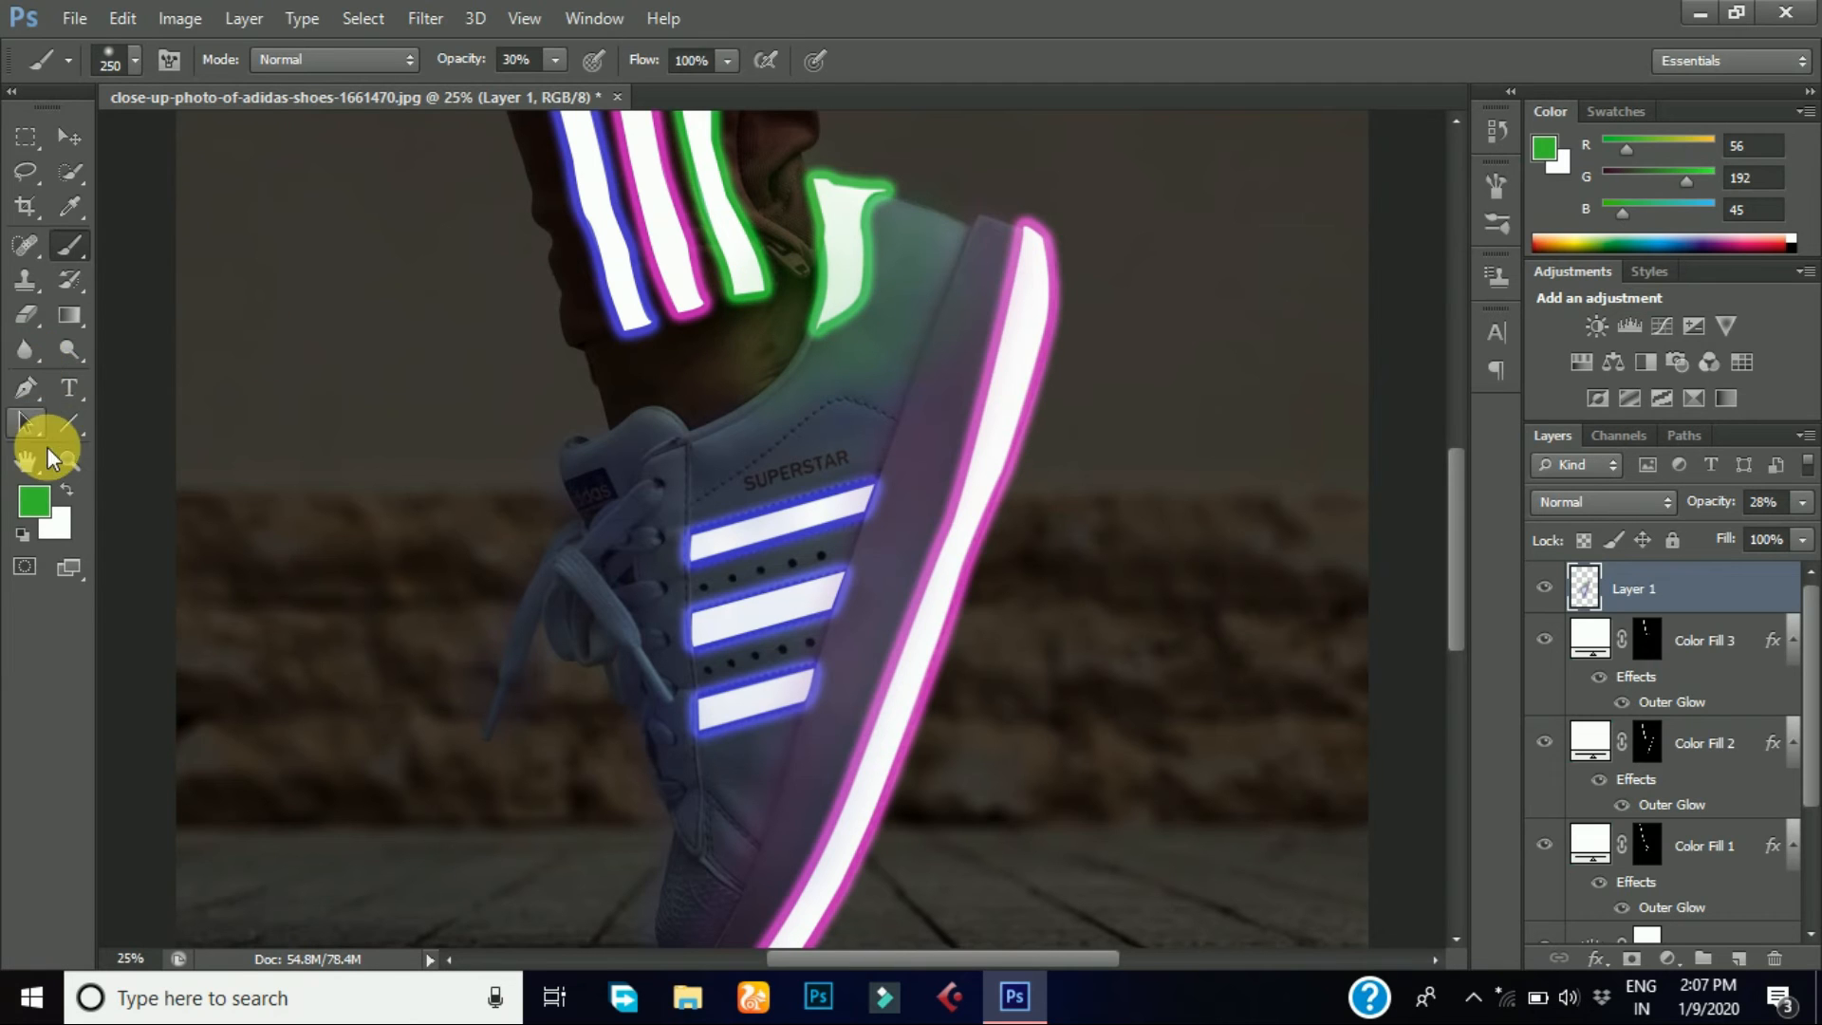
- Set the foreground color to magenta #c02da6 and paint over the ankle below the trouser stripes
{"action": "left_click", "coordinate": [36, 498]}
{"action": "left_click_drag", "start_coordinate": [1447, 391], "coordinate": [1449, 276]}
{"action": "left_click", "coordinate": [1767, 213]}
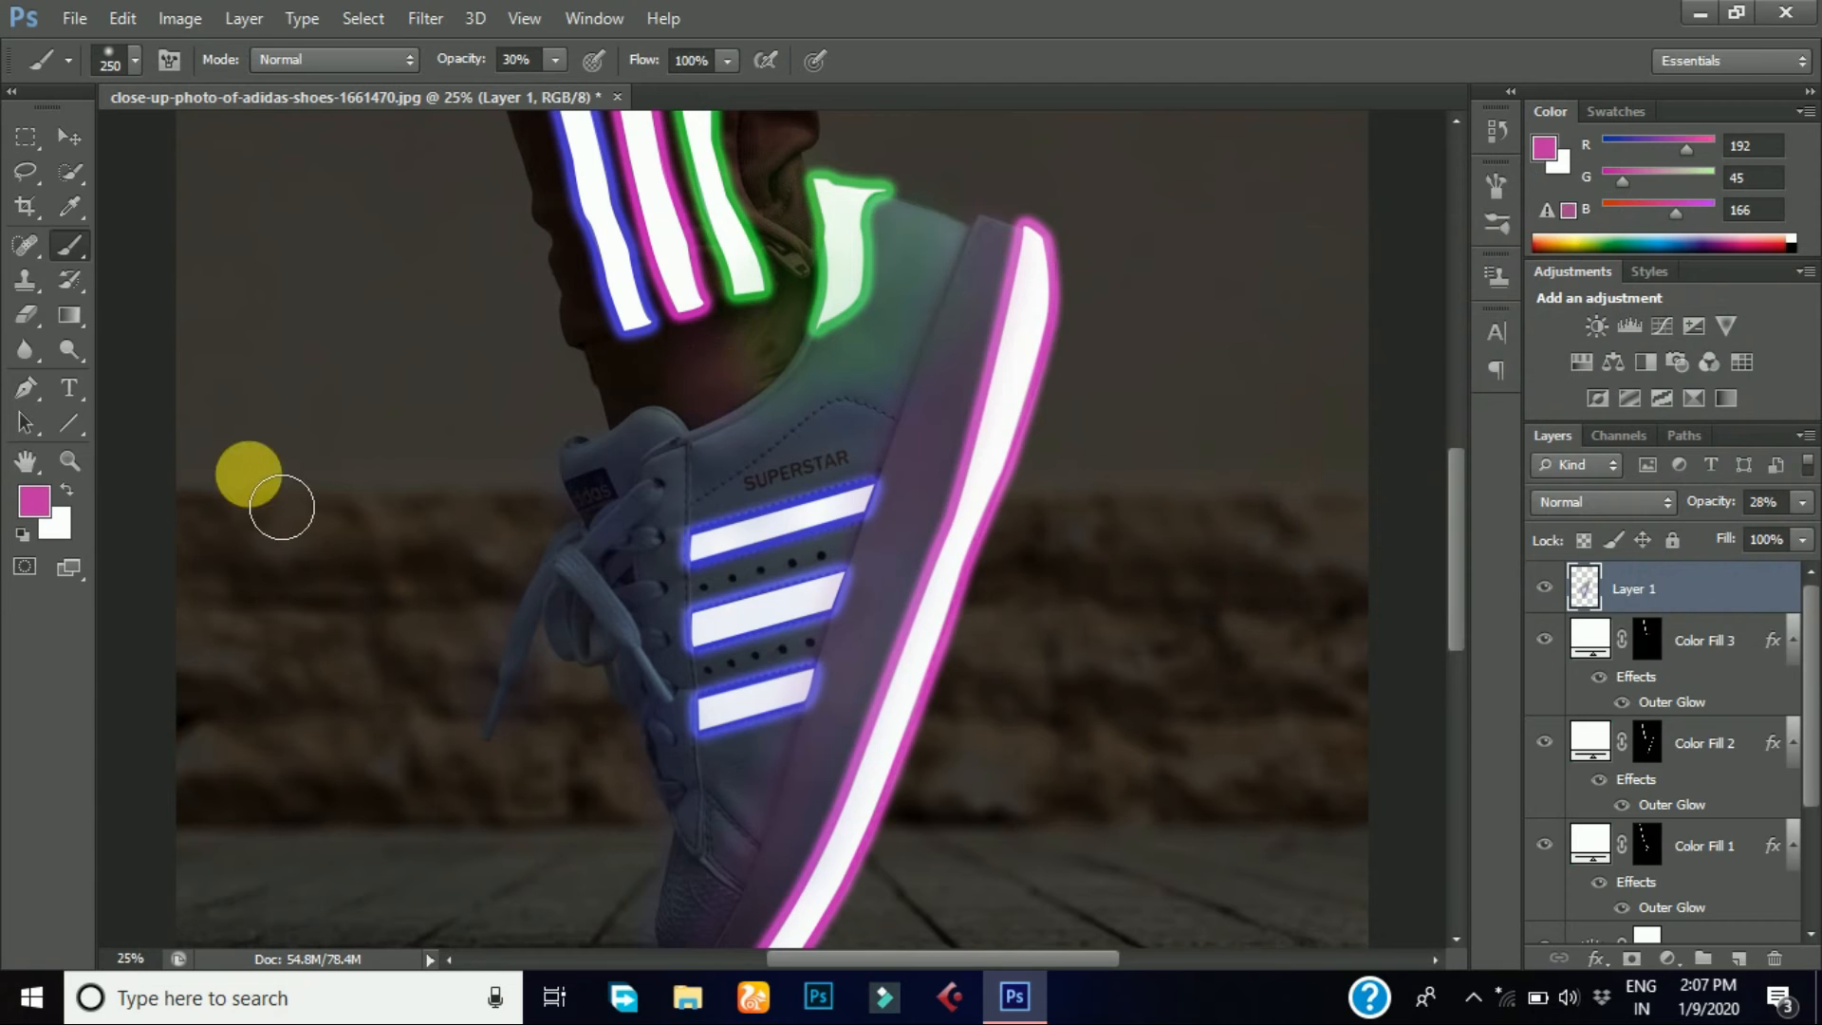
- Set the foreground color to blue (RGB 66, 45, 192) and paint over the ankle beside the shoe's collar
{"action": "left_click", "coordinate": [33, 512]}
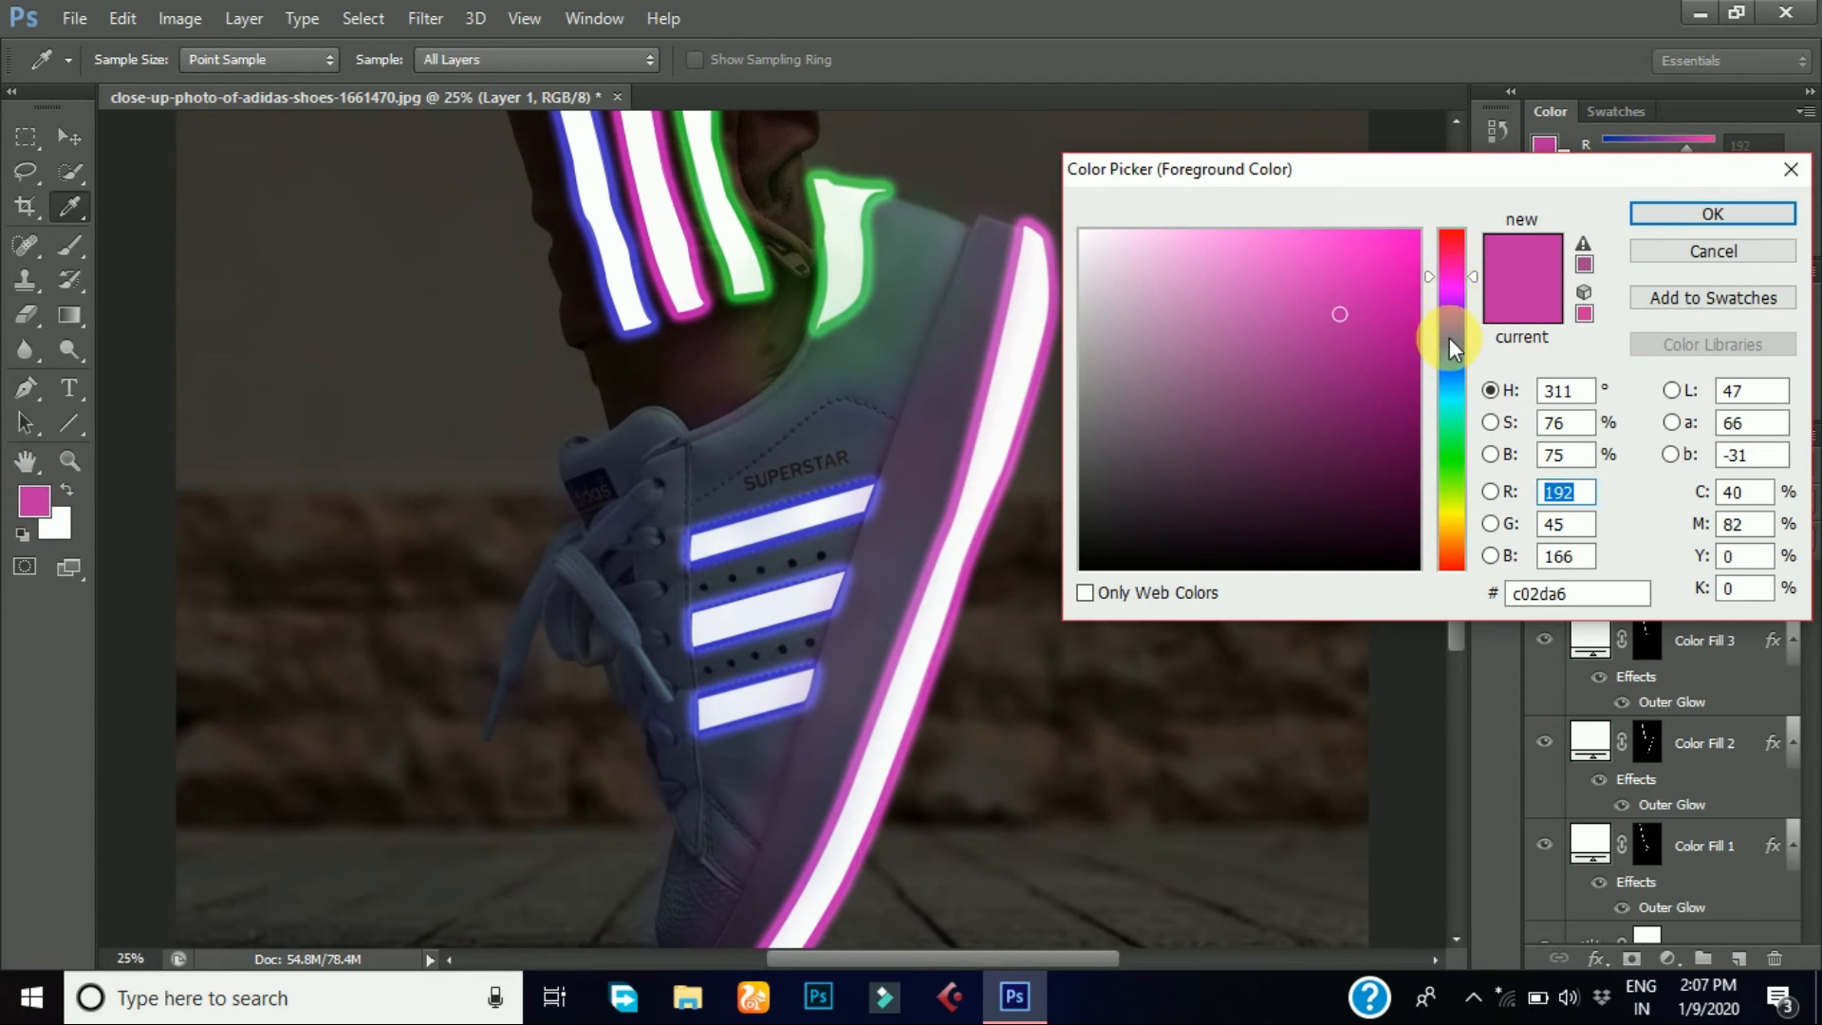
{"action": "left_click", "coordinate": [1449, 338]}
{"action": "left_click", "coordinate": [1698, 226]}
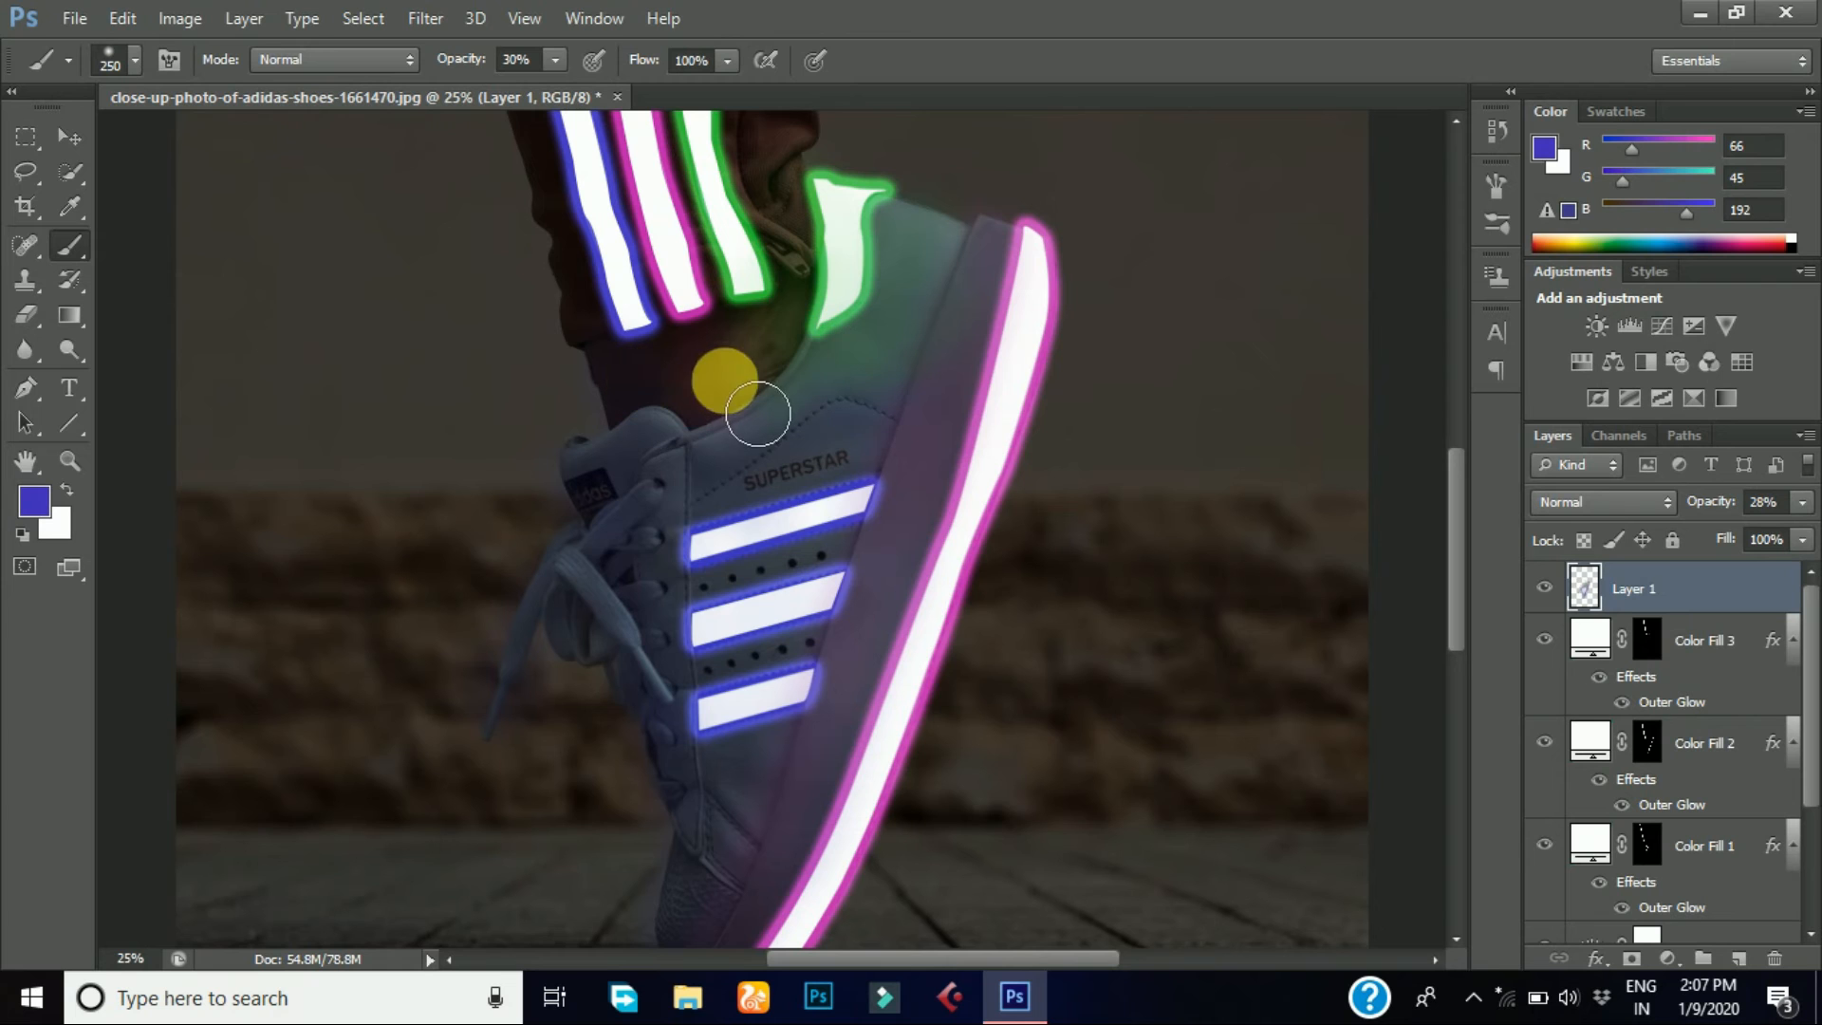
- Enlarge the Brush to 800 and paint blue light over the floor and brick wall on the lace side of the shoe
{"action": "left_click_drag", "start_coordinate": [1471, 490], "coordinate": [1455, 573]}
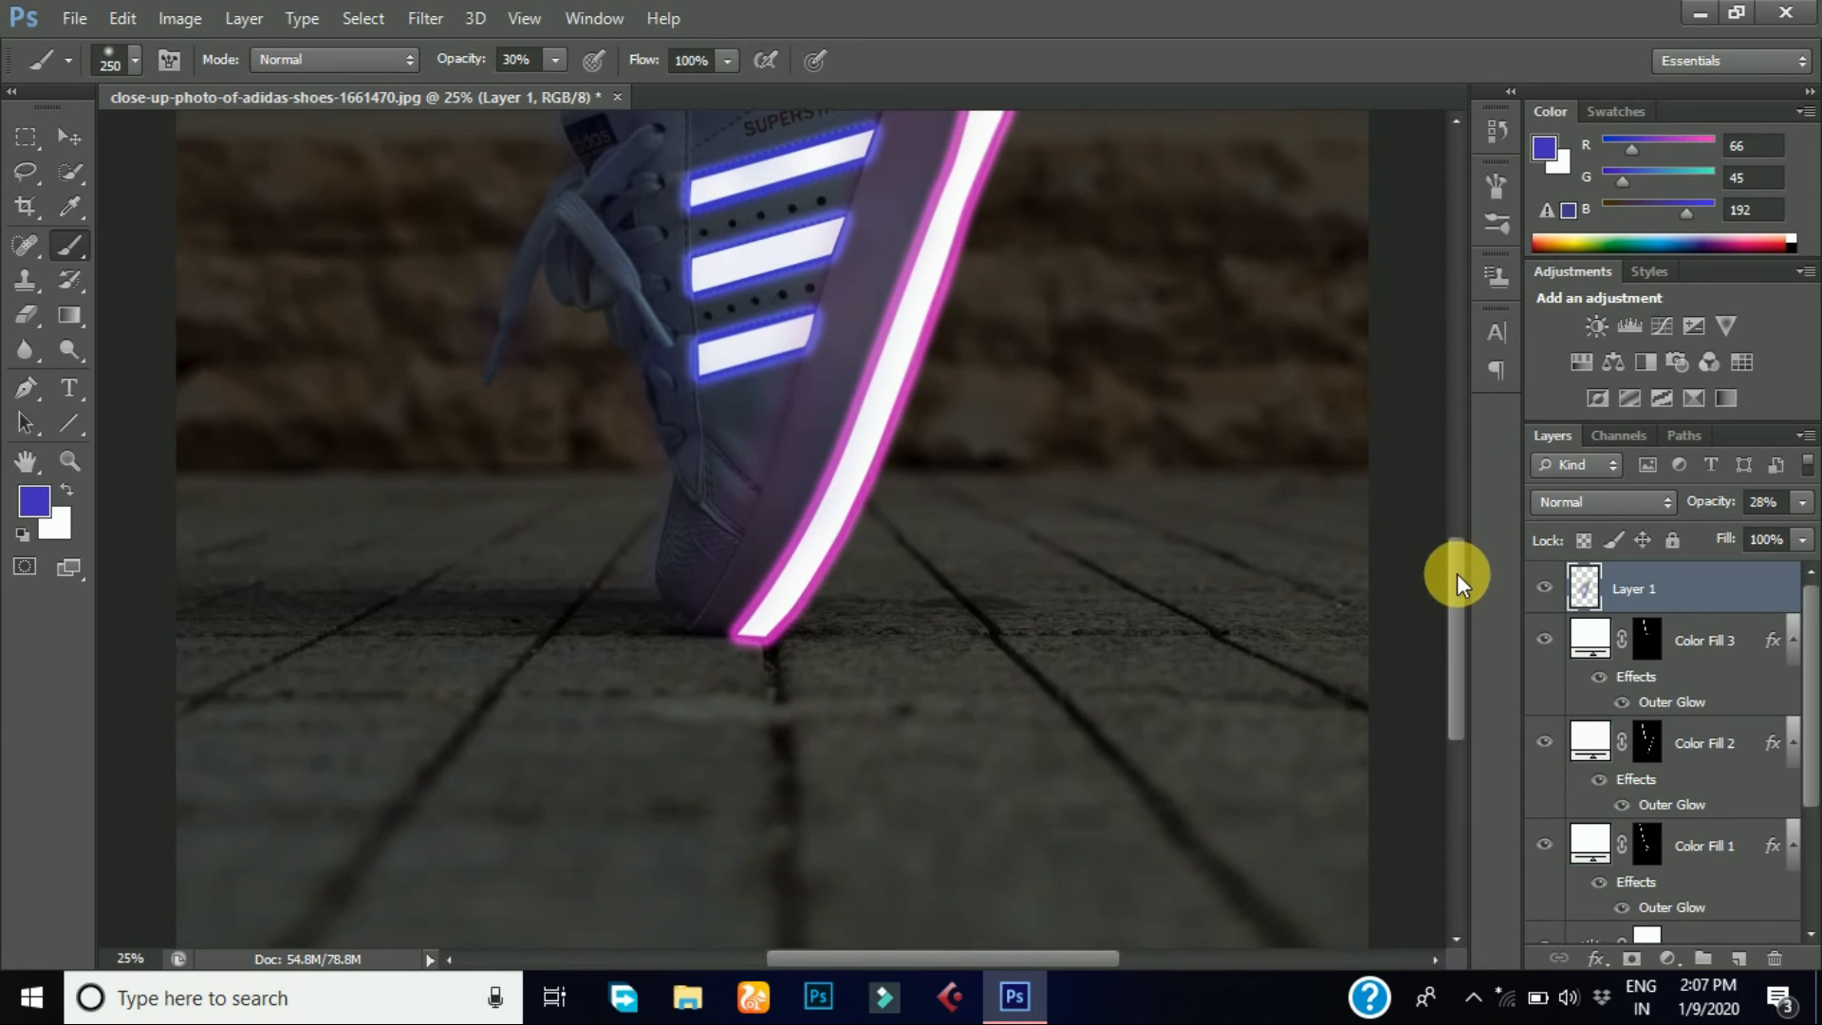
{"action": "scroll", "coordinate": [657, 685], "scroll_direction": "down", "scroll_amount": 1}
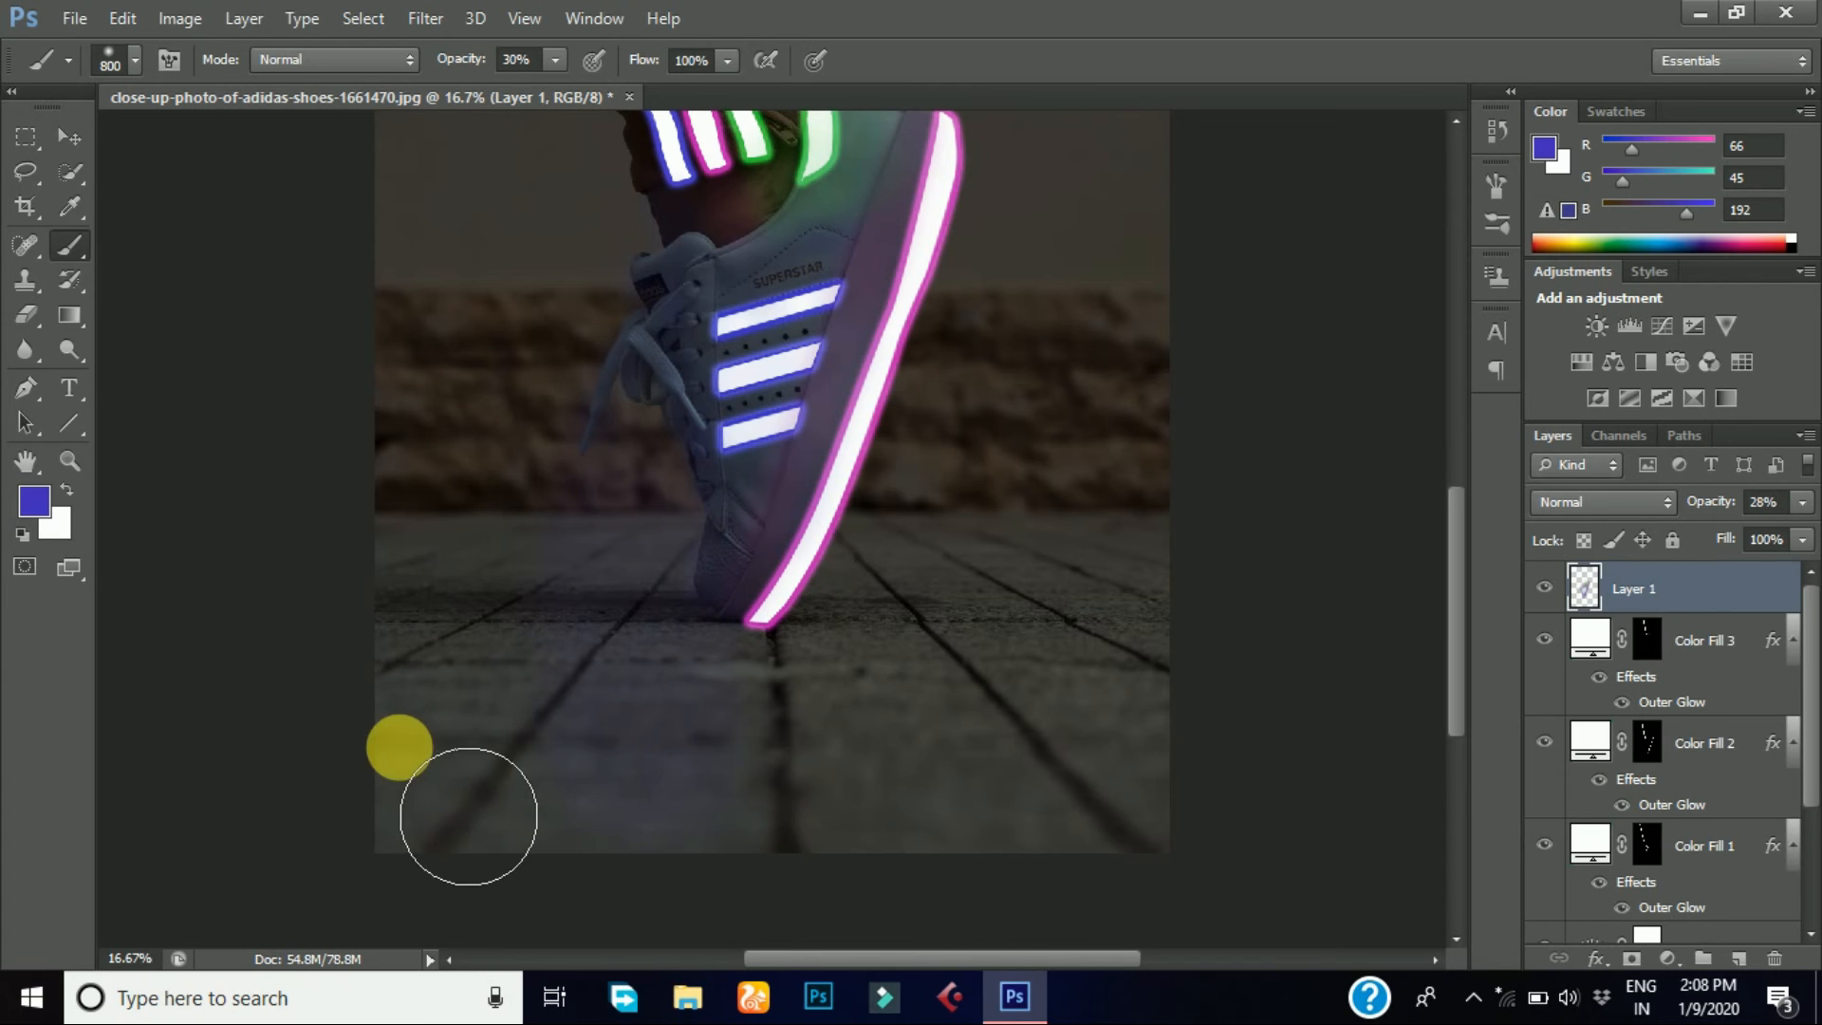
{"action": "left_click", "coordinate": [461, 631]}
{"action": "mouse_move", "coordinate": [459, 620]}
{"action": "left_mouse_down"}
{"action": "mouse_move", "coordinate": [455, 660]}
{"action": "mouse_move", "coordinate": [681, 785]}
{"action": "left_mouse_up"}
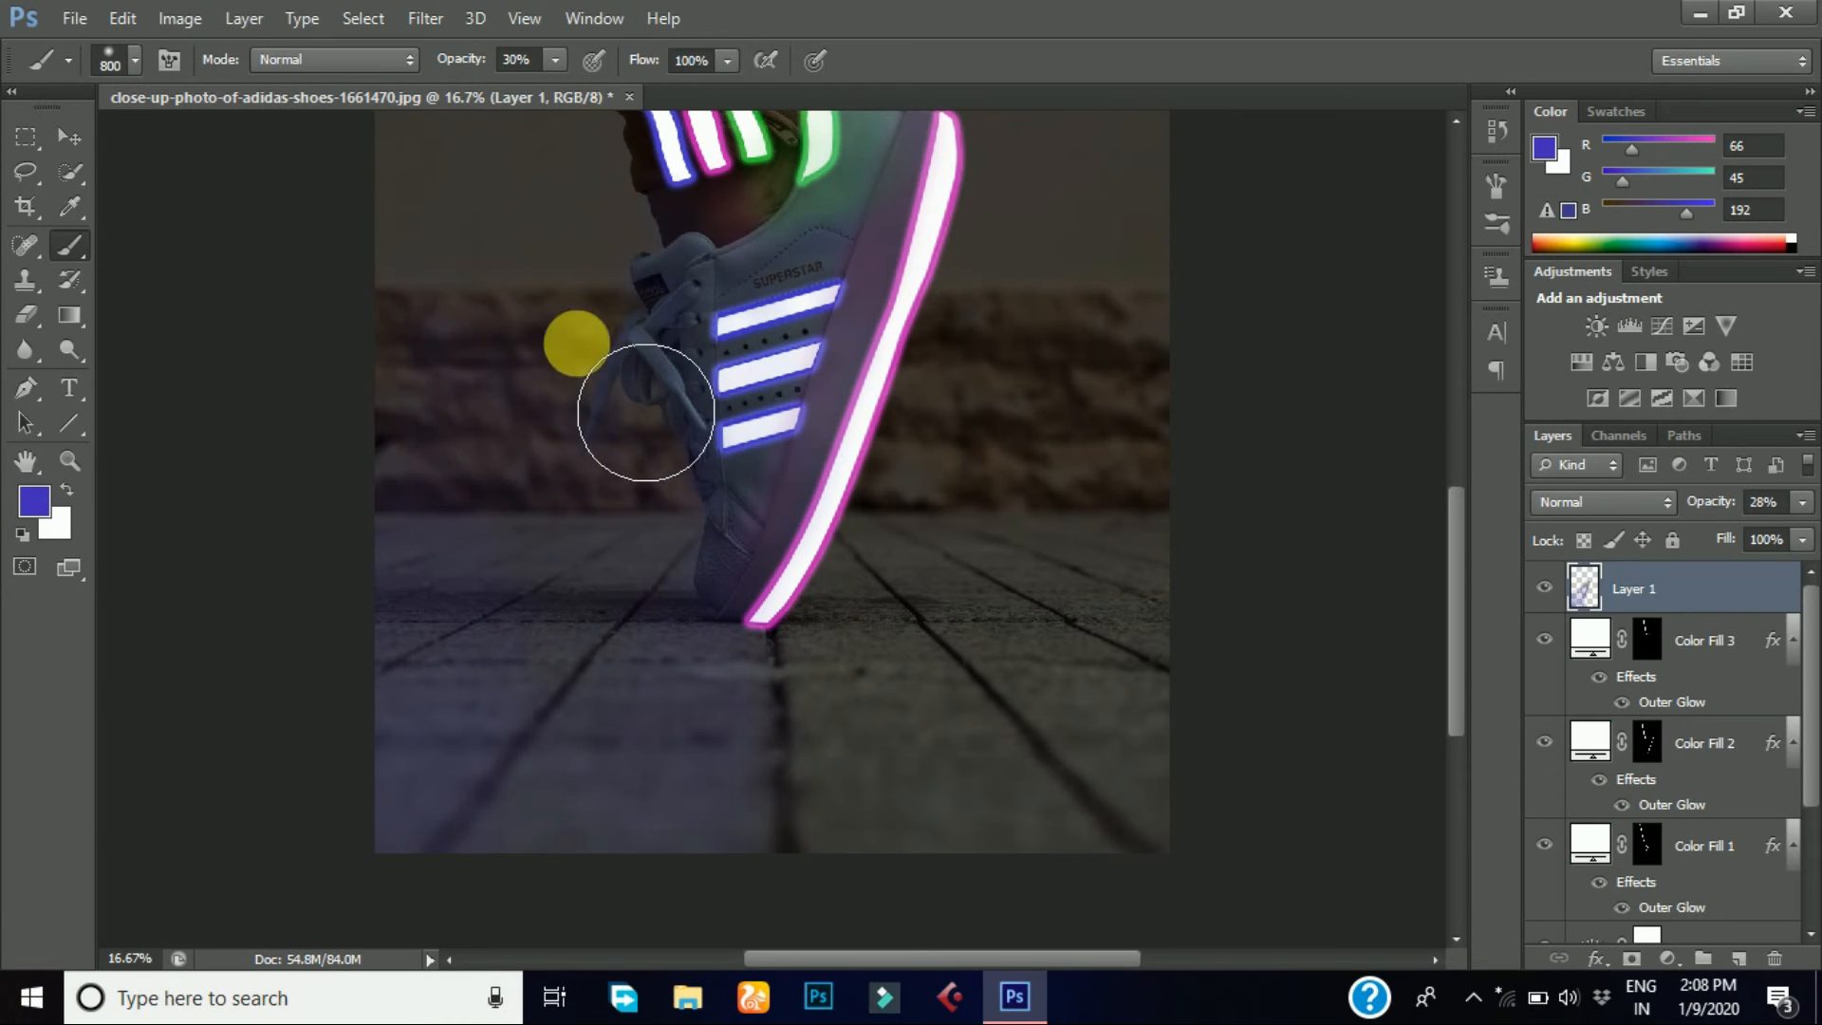
{"action": "mouse_move", "coordinate": [509, 505]}
{"action": "left_mouse_down"}
{"action": "mouse_move", "coordinate": [680, 547]}
{"action": "mouse_move", "coordinate": [538, 518]}
{"action": "mouse_move", "coordinate": [680, 564]}
{"action": "mouse_move", "coordinate": [741, 610]}
{"action": "left_mouse_up"}
- Set the foreground color to magenta #c02dad and paint over the floor and brick wall on the sole side of the shoe
{"action": "left_click", "coordinate": [35, 502]}
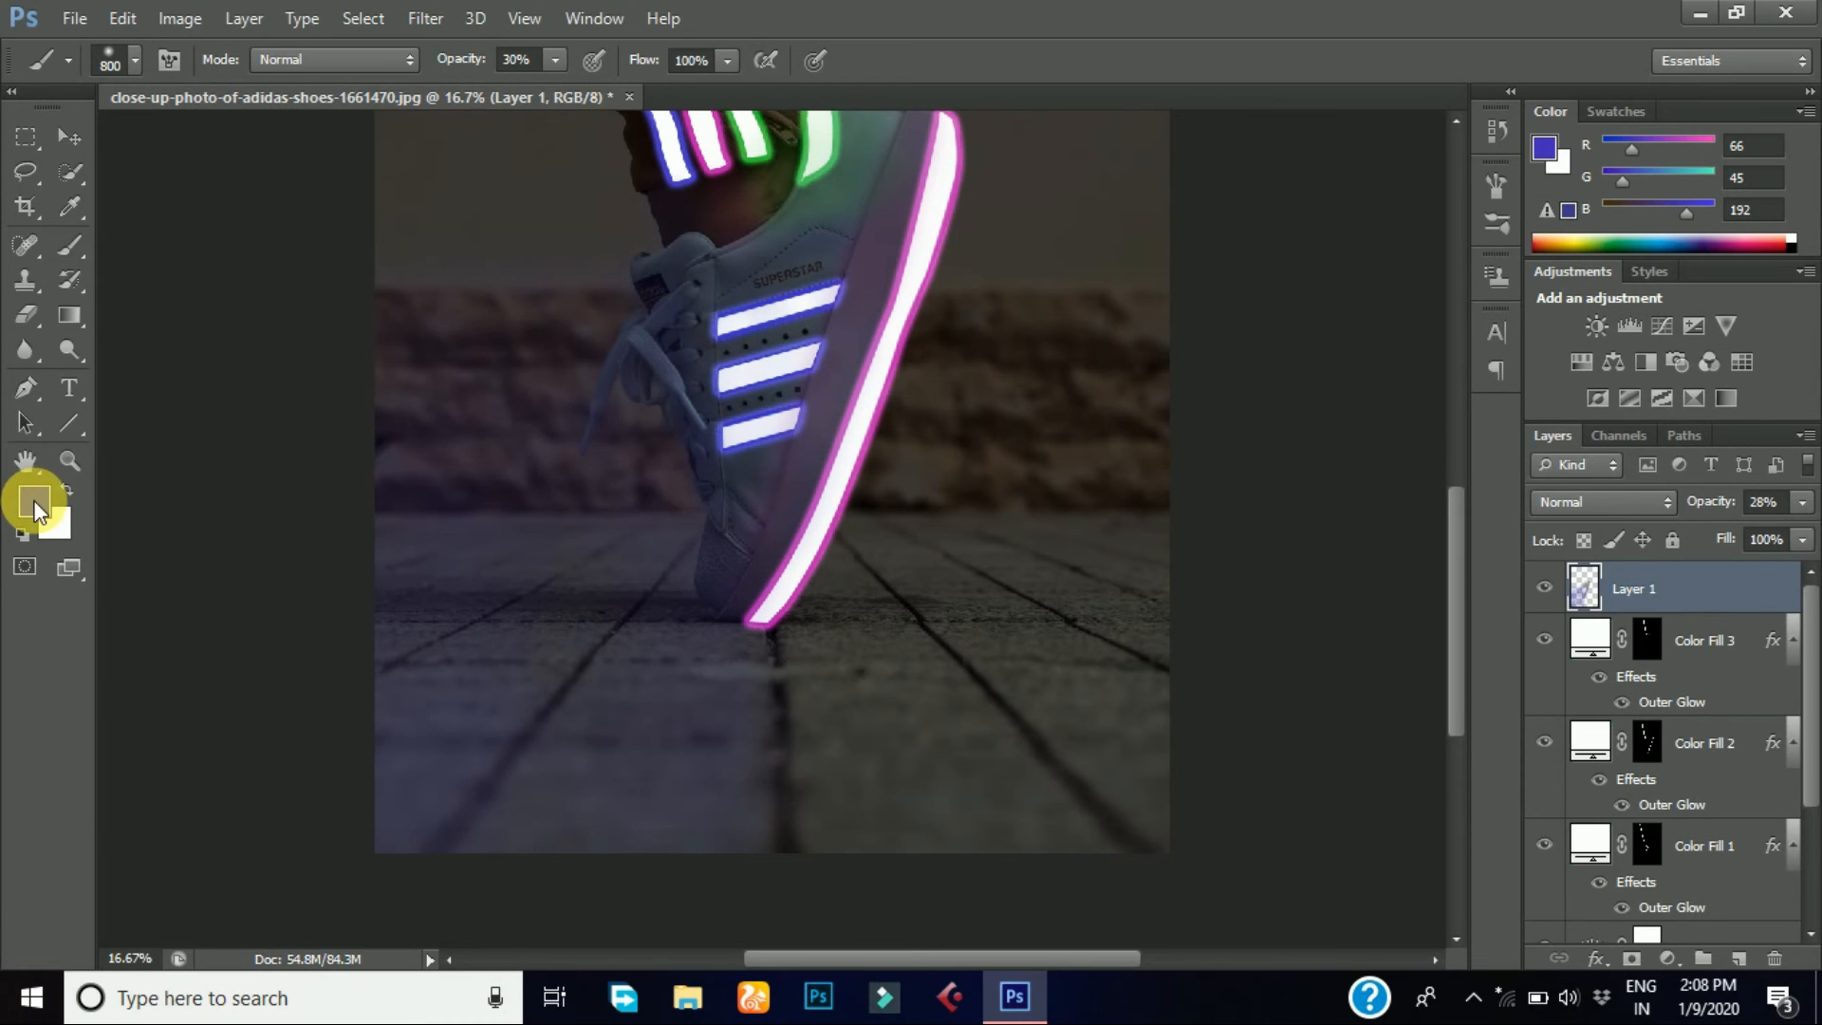
{"action": "left_click", "coordinate": [1449, 279]}
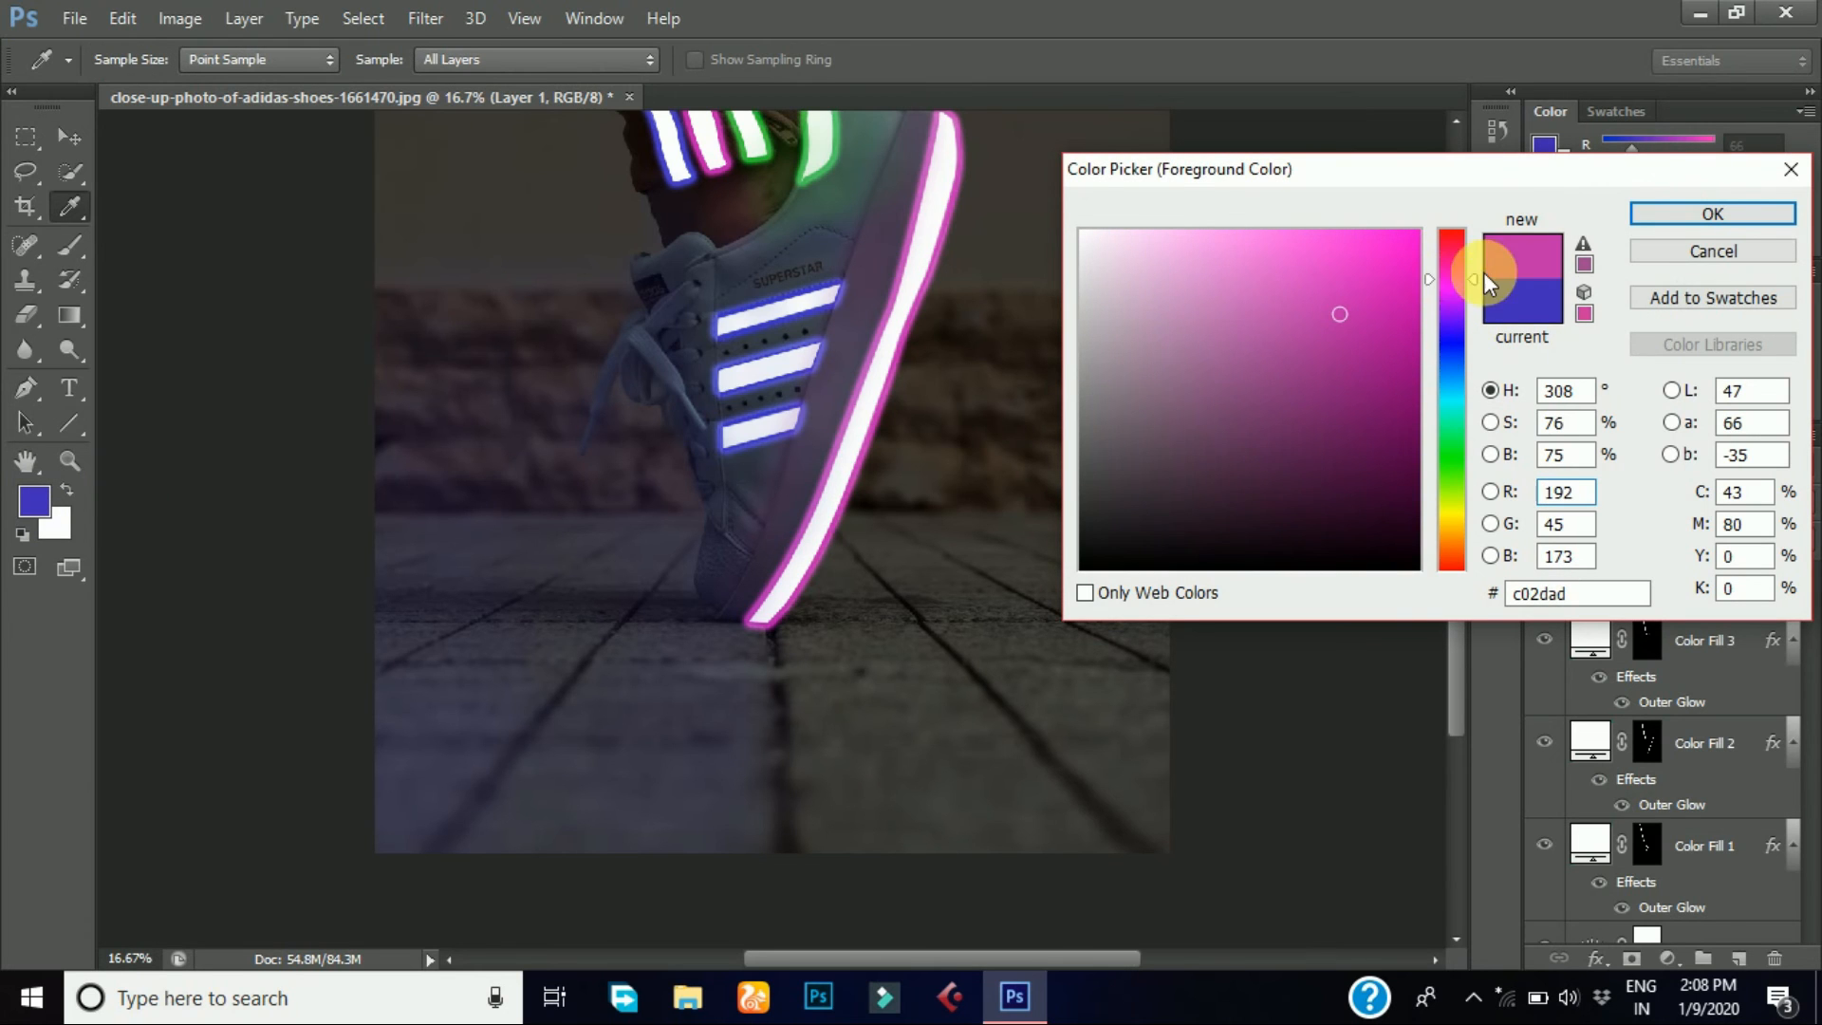
{"action": "left_click", "coordinate": [1694, 218]}
{"action": "mouse_move", "coordinate": [1059, 555]}
{"action": "left_mouse_down"}
{"action": "mouse_move", "coordinate": [1039, 418]}
{"action": "mouse_move", "coordinate": [1213, 425]}
{"action": "mouse_move", "coordinate": [1116, 495]}
{"action": "mouse_move", "coordinate": [1203, 497]}
{"action": "mouse_move", "coordinate": [946, 641]}
{"action": "mouse_move", "coordinate": [1189, 608]}
{"action": "mouse_move", "coordinate": [1146, 793]}
{"action": "mouse_move", "coordinate": [979, 762]}
{"action": "mouse_move", "coordinate": [956, 838]}
{"action": "mouse_move", "coordinate": [921, 682]}
{"action": "mouse_move", "coordinate": [952, 882]}
{"action": "mouse_move", "coordinate": [912, 793]}
{"action": "mouse_move", "coordinate": [996, 898]}
{"action": "mouse_move", "coordinate": [1120, 933]}
{"action": "mouse_move", "coordinate": [1014, 845]}
{"action": "mouse_move", "coordinate": [953, 697]}
{"action": "mouse_move", "coordinate": [1089, 869]}
{"action": "mouse_move", "coordinate": [1186, 733]}
{"action": "left_mouse_up"}
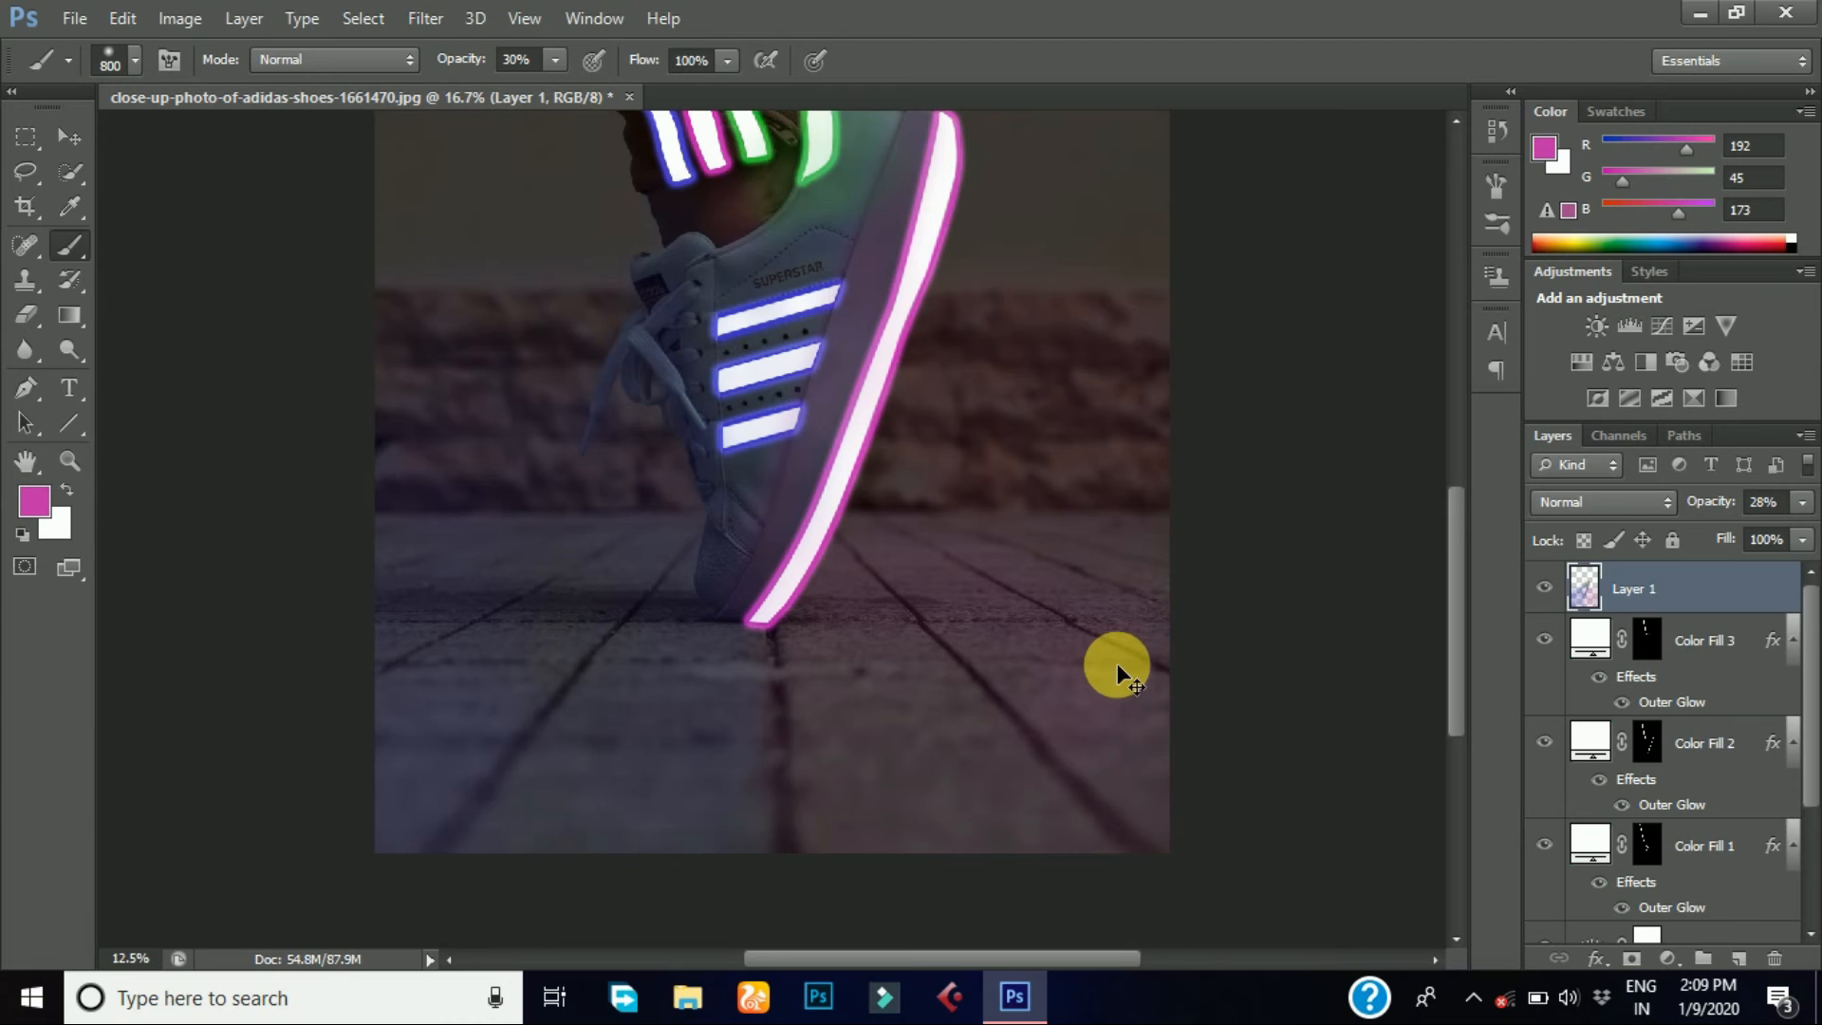
- Lower the paint layer's opacity to 20% and paint magenta over the trouser leg beside the green stripe
{"action": "scroll", "coordinate": [1117, 663], "scroll_direction": "down", "scroll_amount": 2}
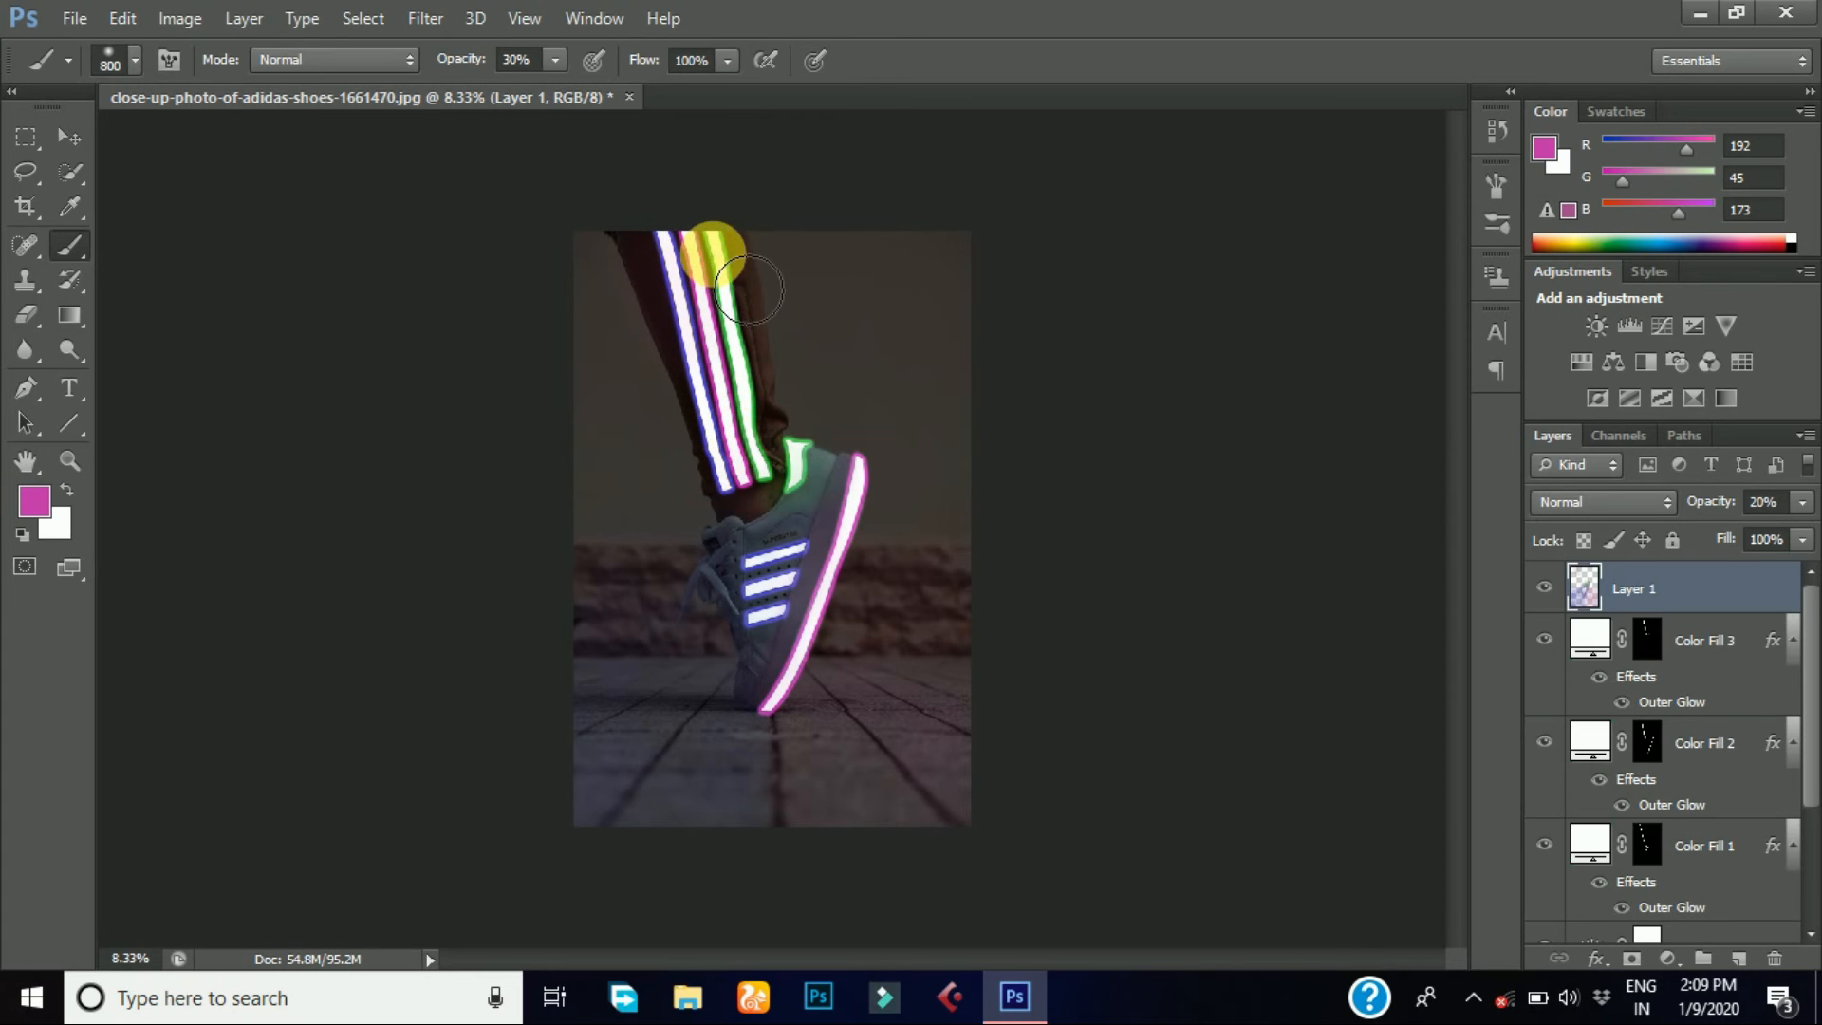
{"action": "left_click", "coordinate": [766, 436]}
{"action": "left_click", "coordinate": [756, 316]}
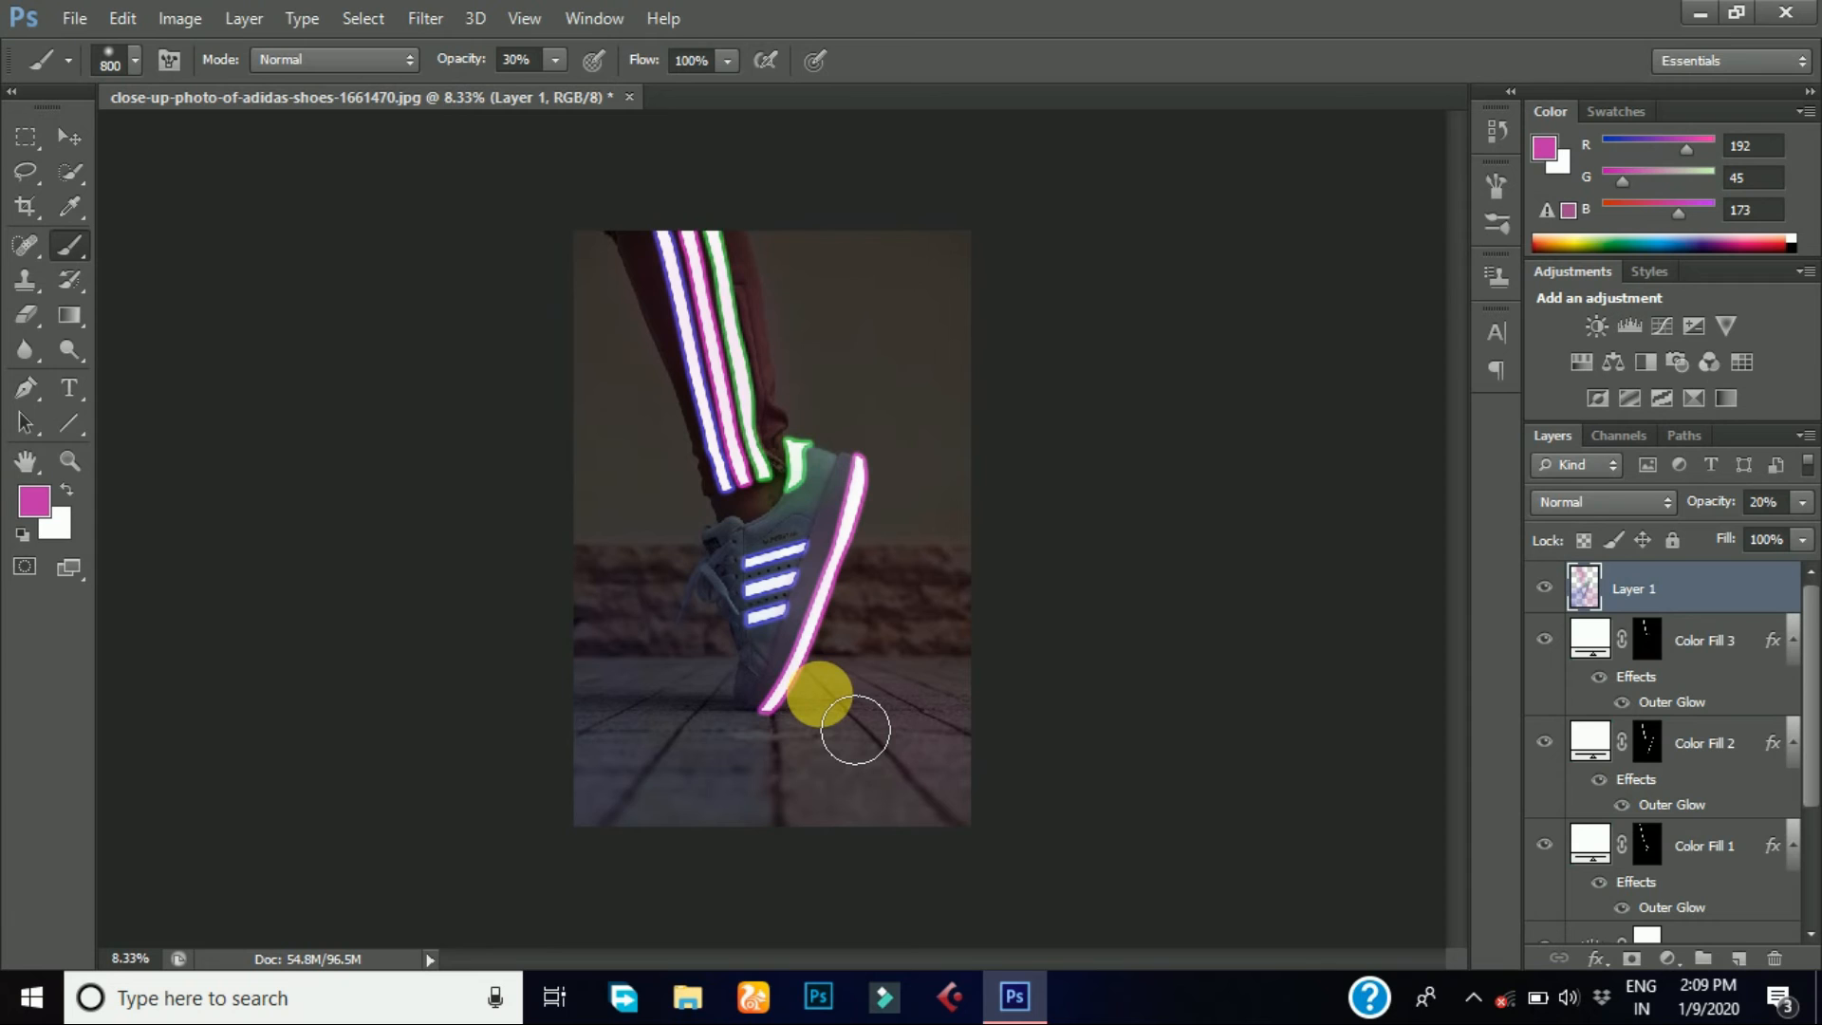
- Add a Gradient Map adjustment layer with its starting color stop set to blue #312dc0, fading to white
{"action": "left_click", "coordinate": [1667, 958]}
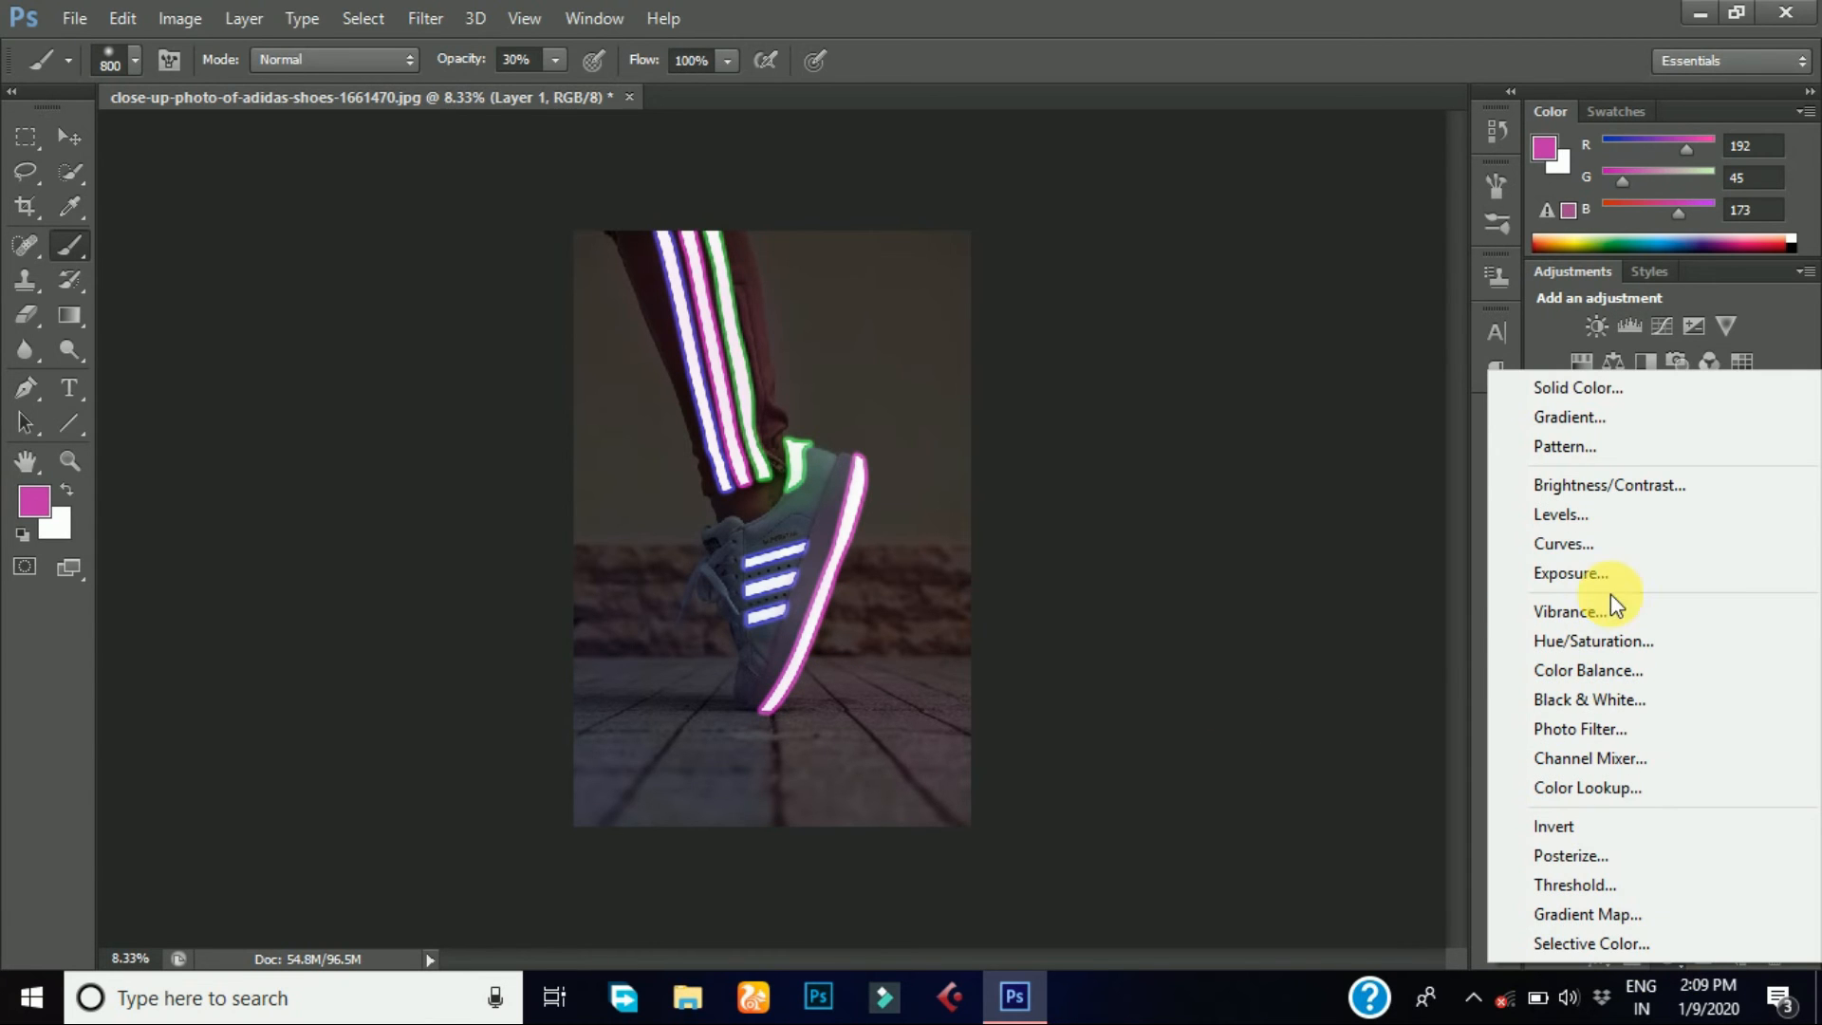
{"action": "left_click", "coordinate": [1603, 914]}
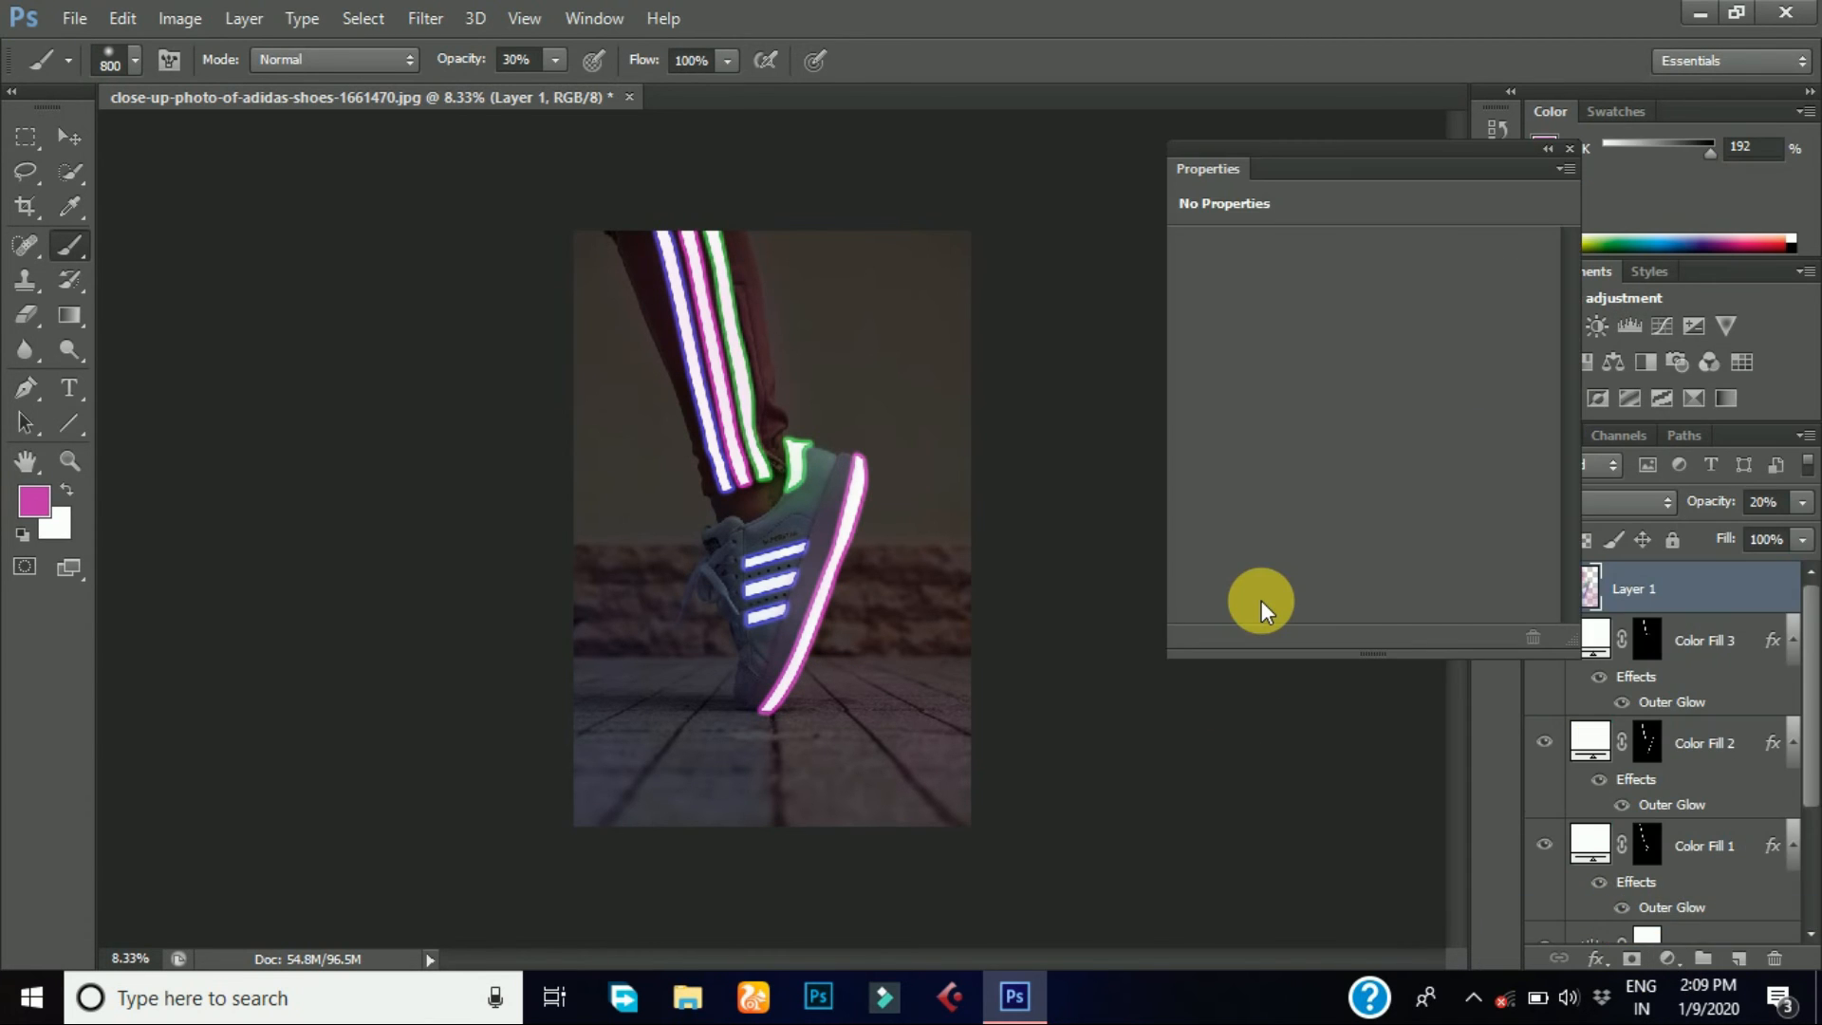
{"action": "left_click", "coordinate": [1279, 256]}
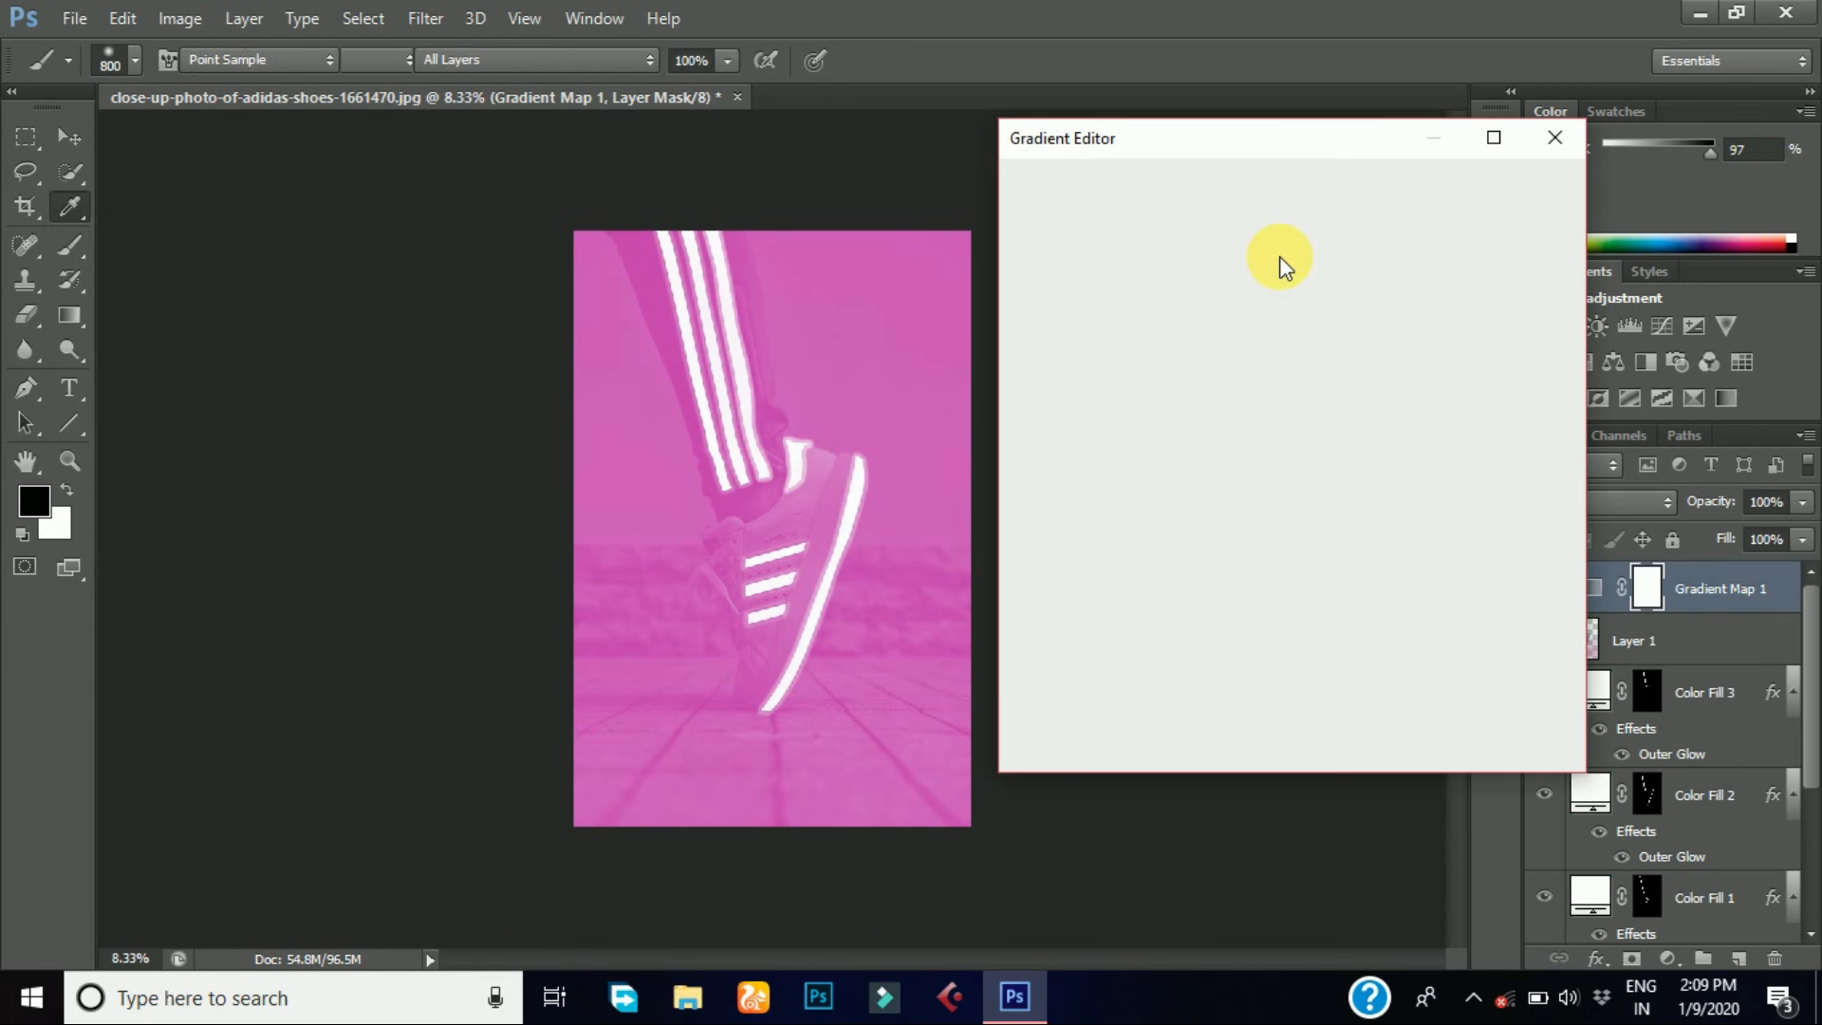
{"action": "left_click", "coordinate": [1035, 598]}
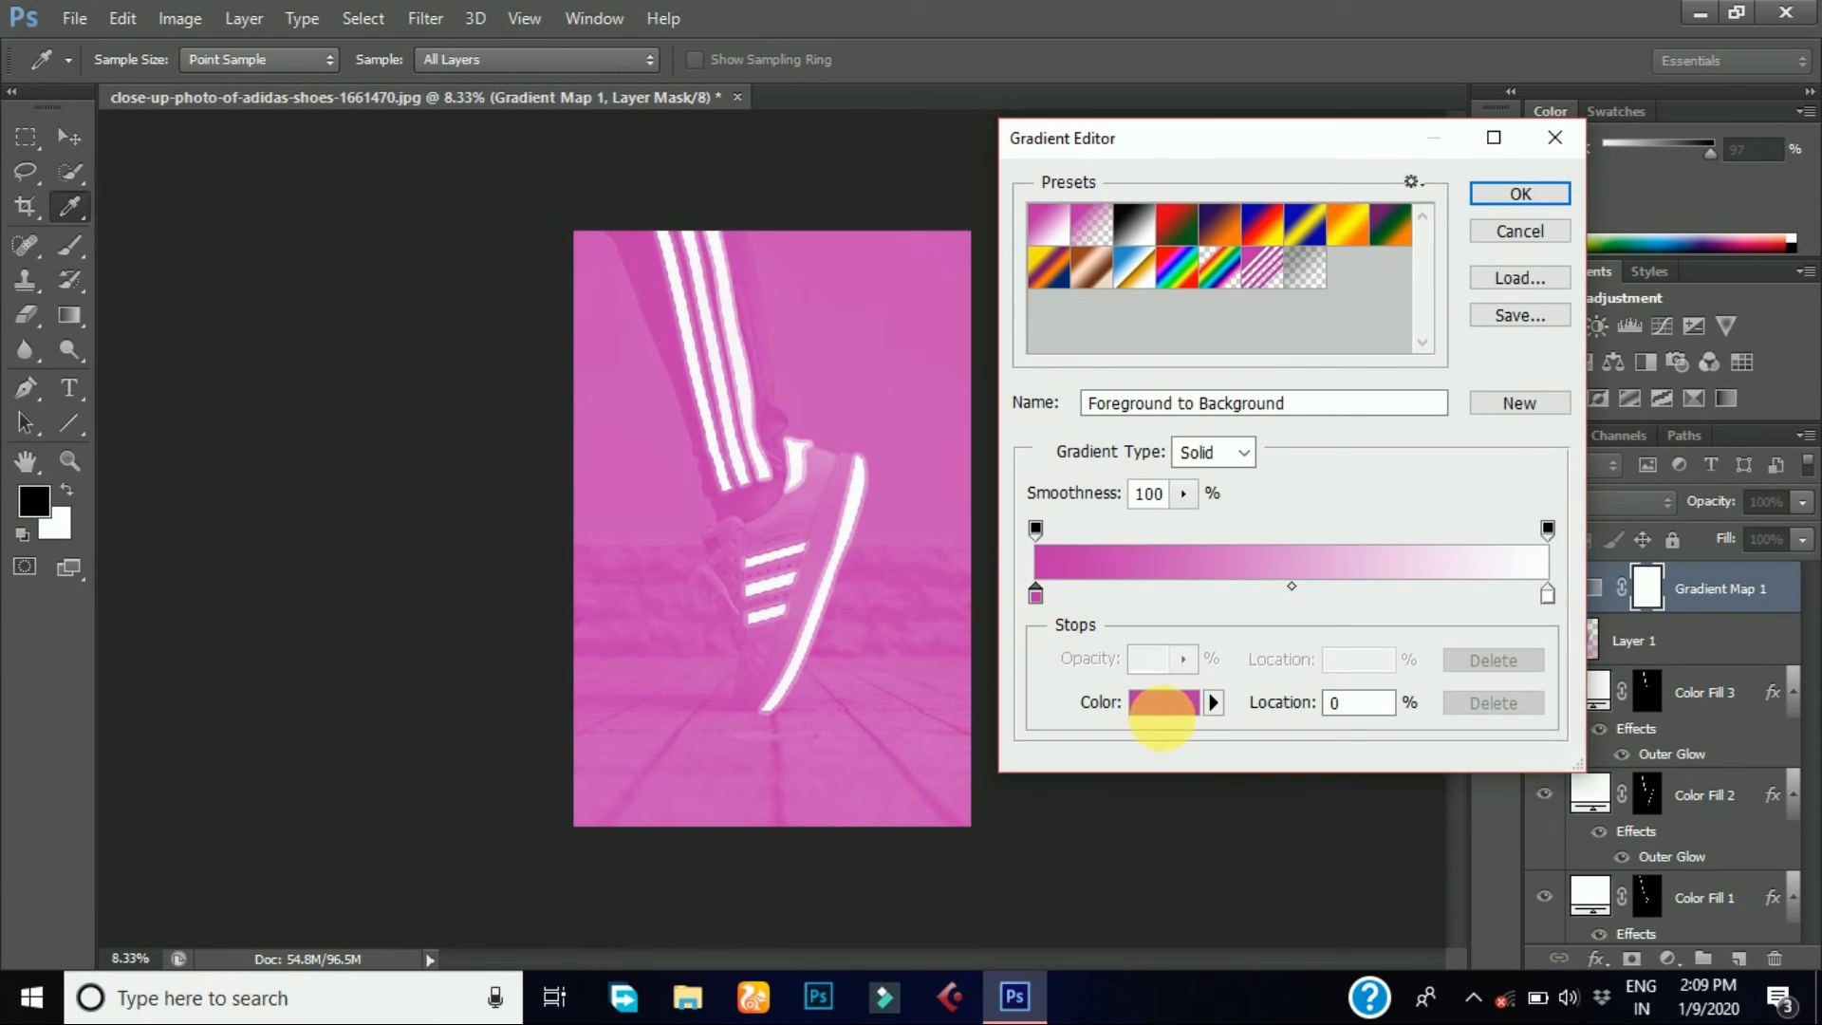
{"action": "left_click", "coordinate": [1177, 718]}
{"action": "left_click_drag", "start_coordinate": [1449, 276], "coordinate": [1450, 341]}
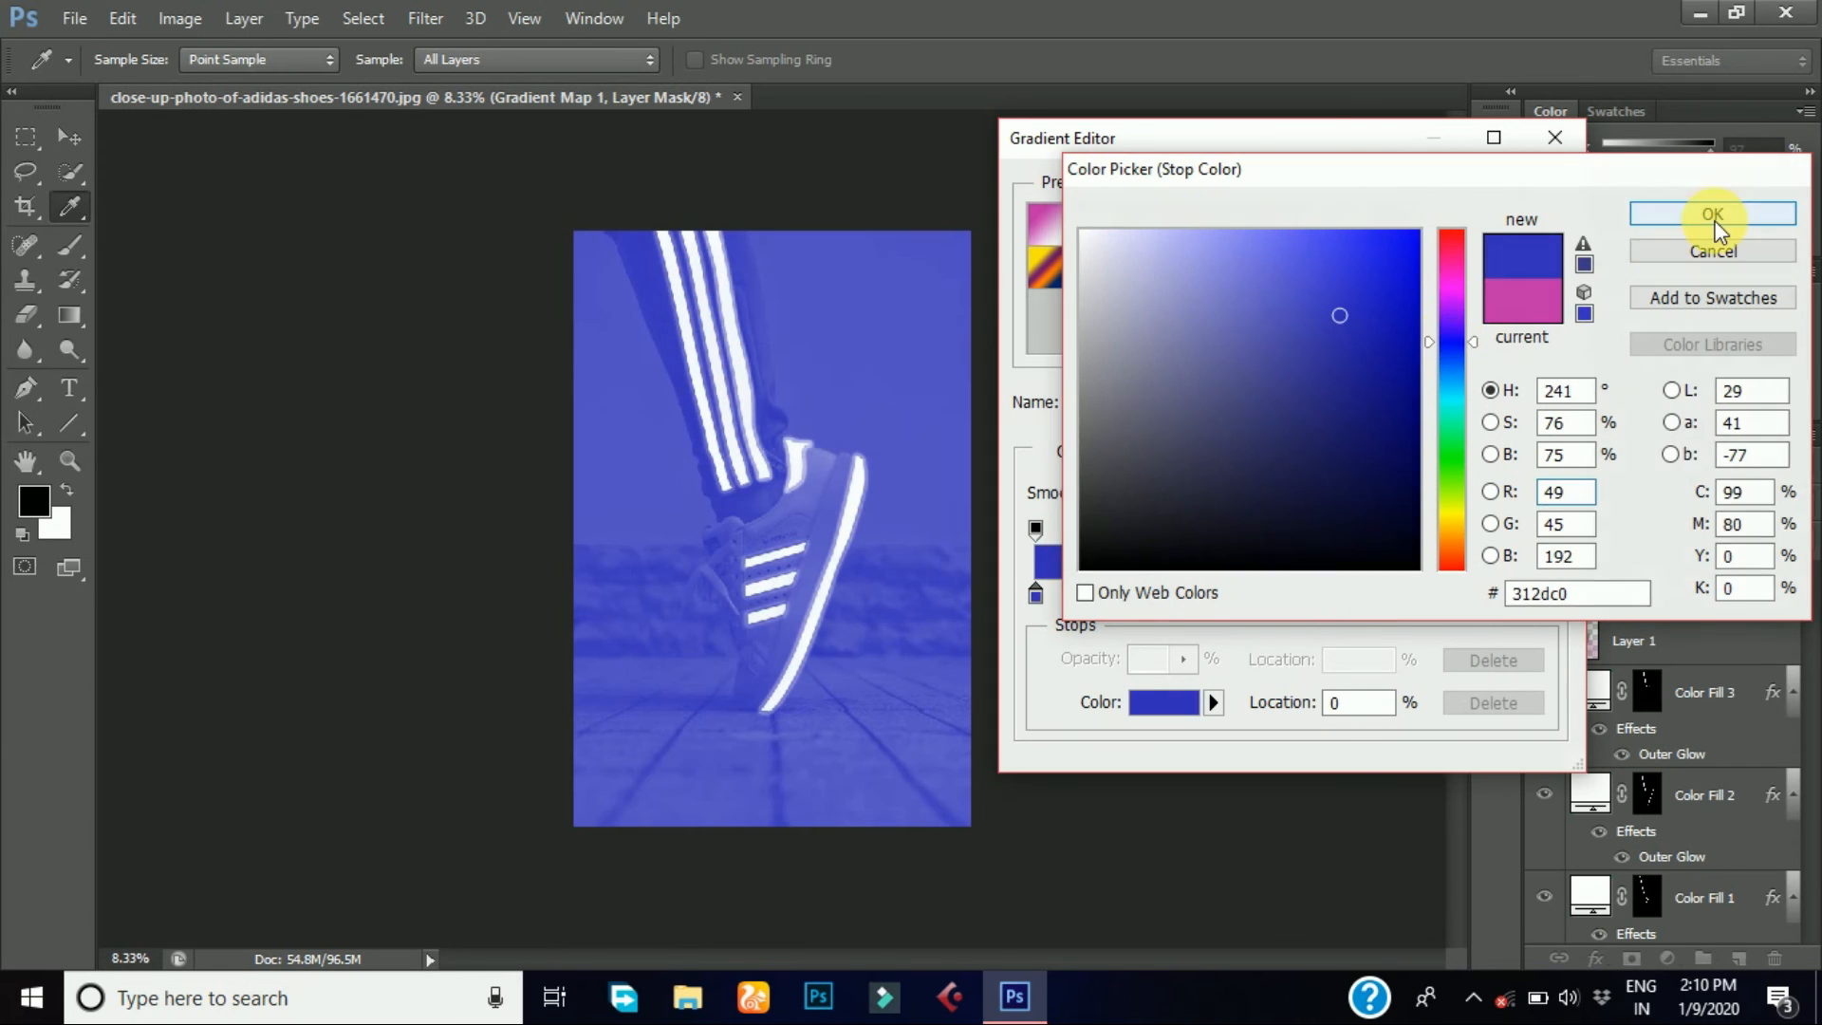
{"action": "left_click", "coordinate": [1713, 216]}
{"action": "left_click", "coordinate": [1534, 201]}
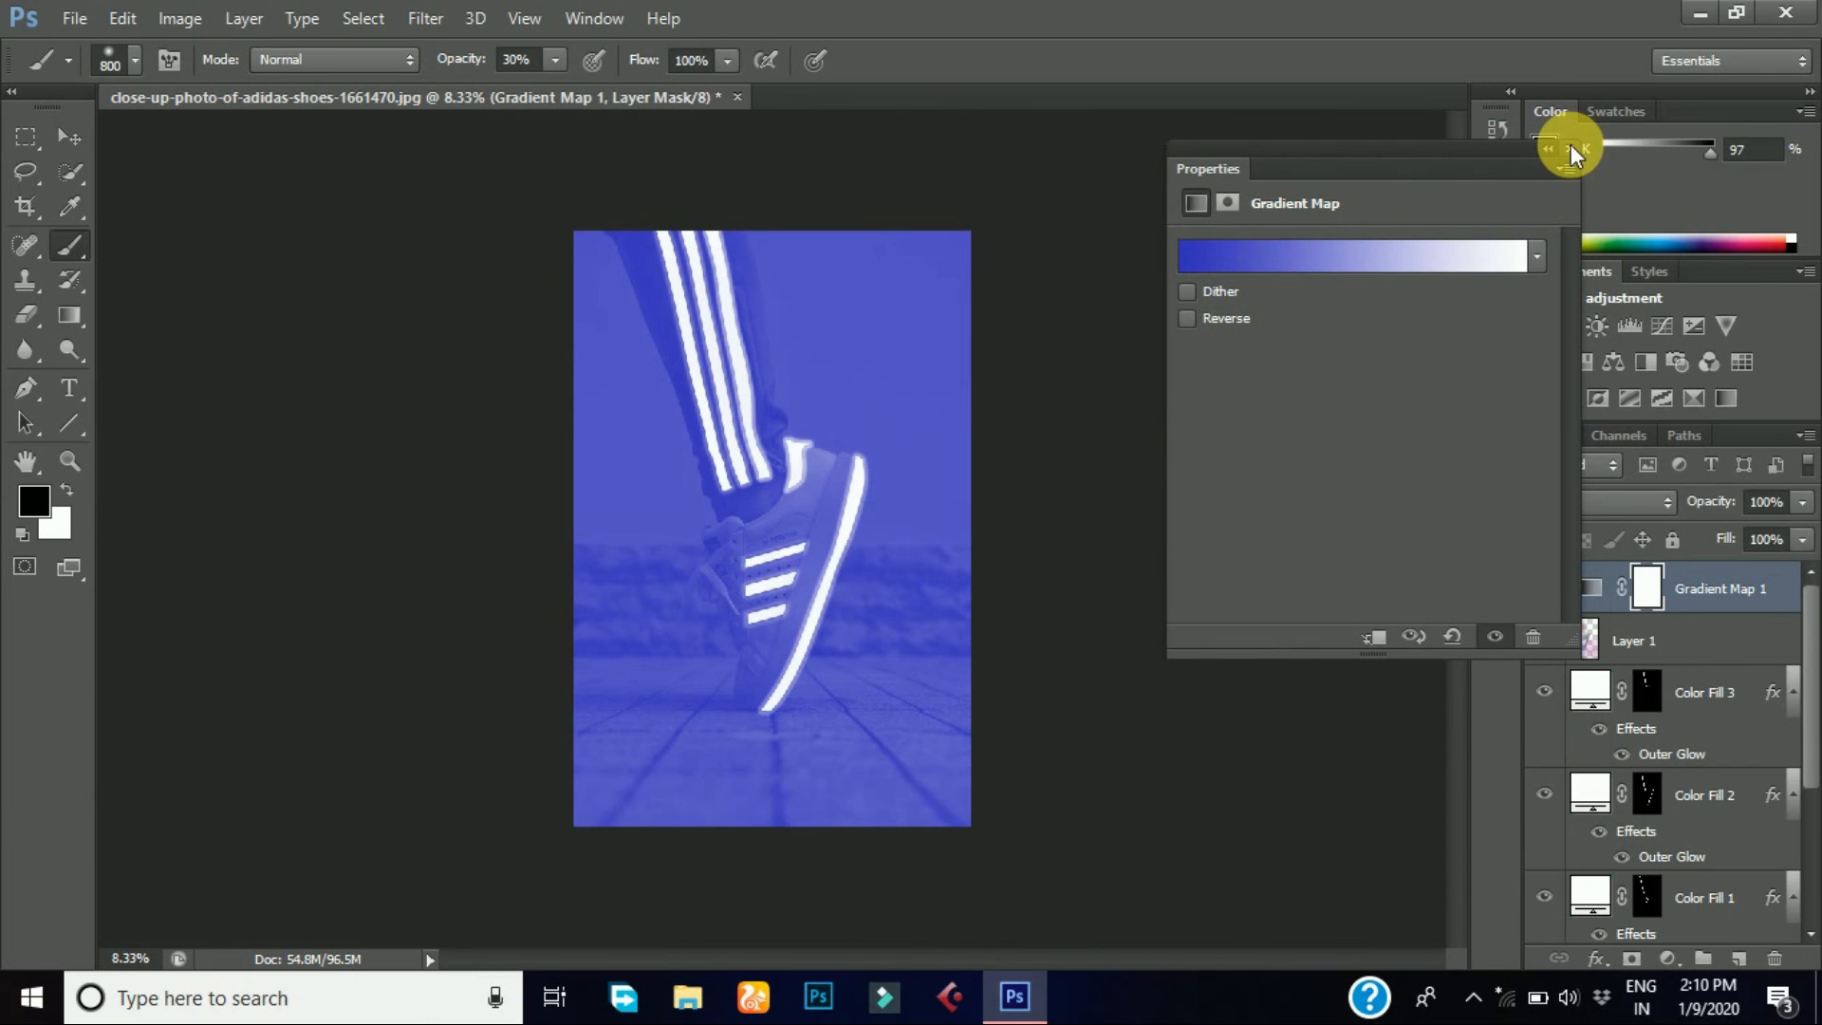
{"action": "left_click", "coordinate": [1569, 147]}
- Set the Gradient Map layer's blend mode to Overlay and its opacity to 26%
{"action": "left_click", "coordinate": [1602, 497]}
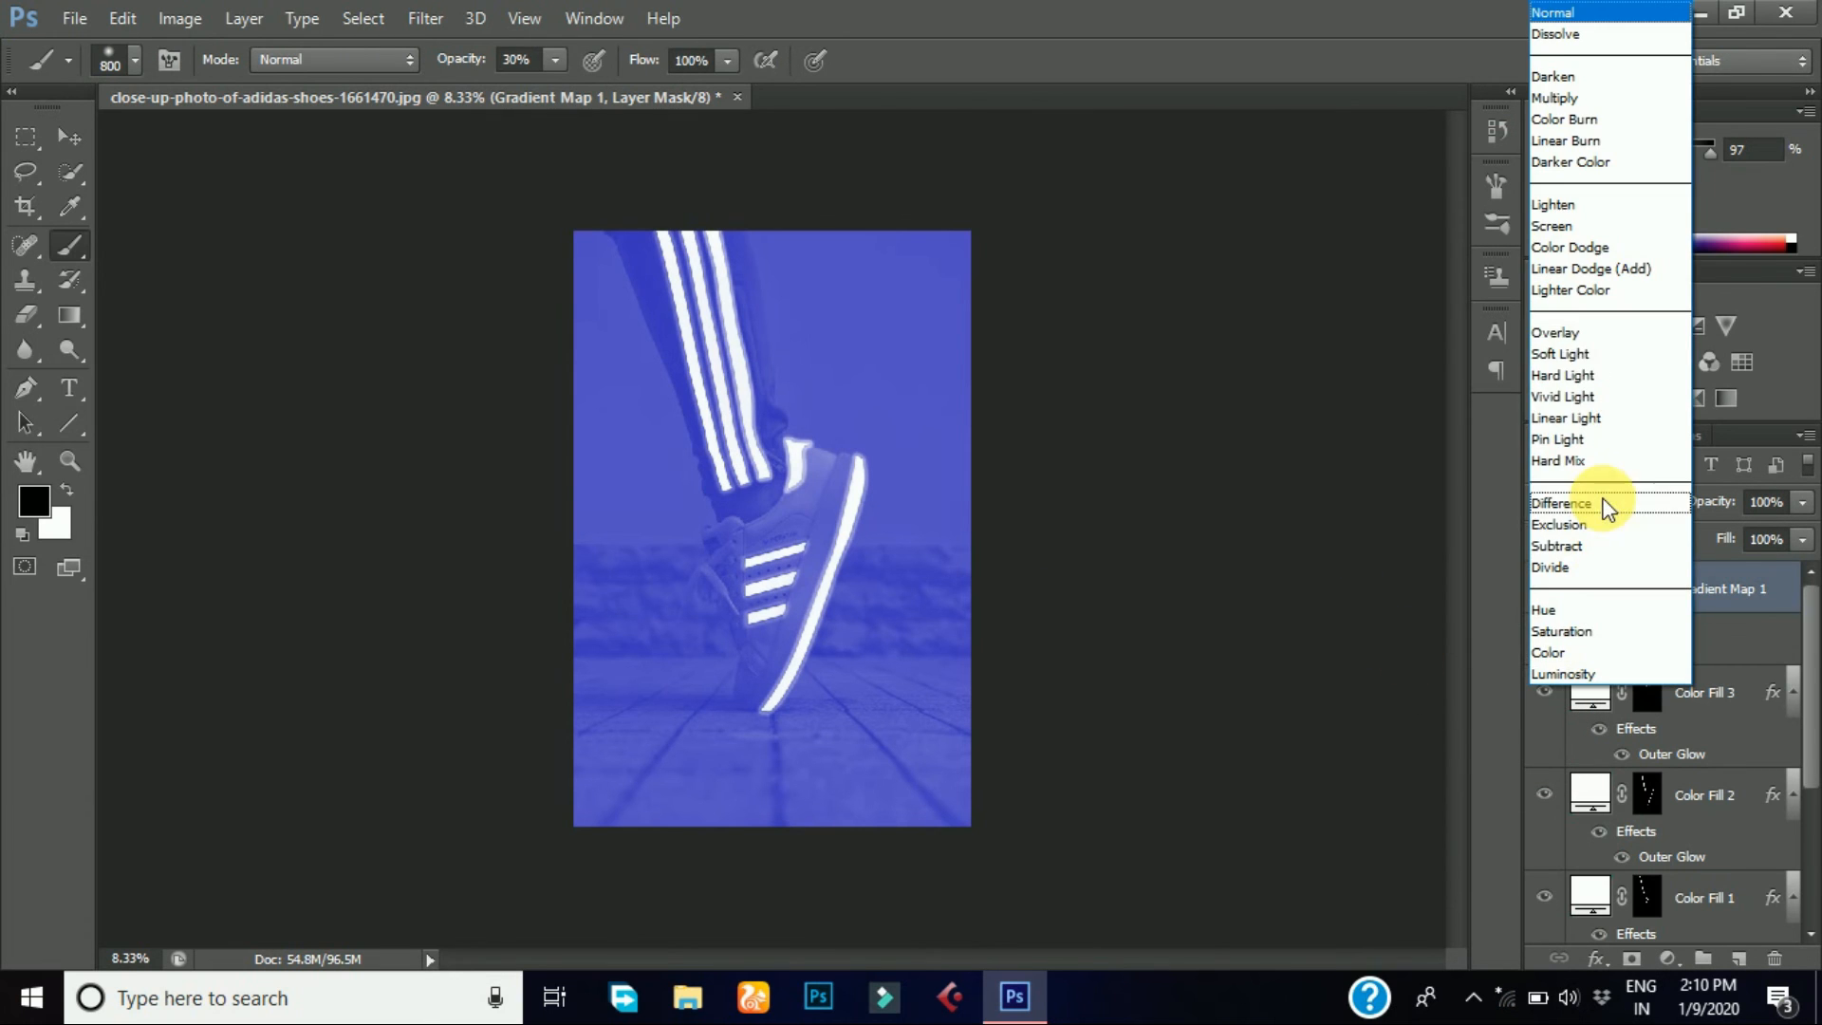
{"action": "left_click", "coordinate": [1588, 322]}
{"action": "mouse_move", "coordinate": [1724, 503]}
{"action": "left_mouse_down"}
{"action": "mouse_move", "coordinate": [1703, 510]}
{"action": "mouse_move", "coordinate": [1753, 508]}
{"action": "mouse_move", "coordinate": [1622, 488]}
{"action": "mouse_move", "coordinate": [1715, 510]}
{"action": "left_mouse_up"}
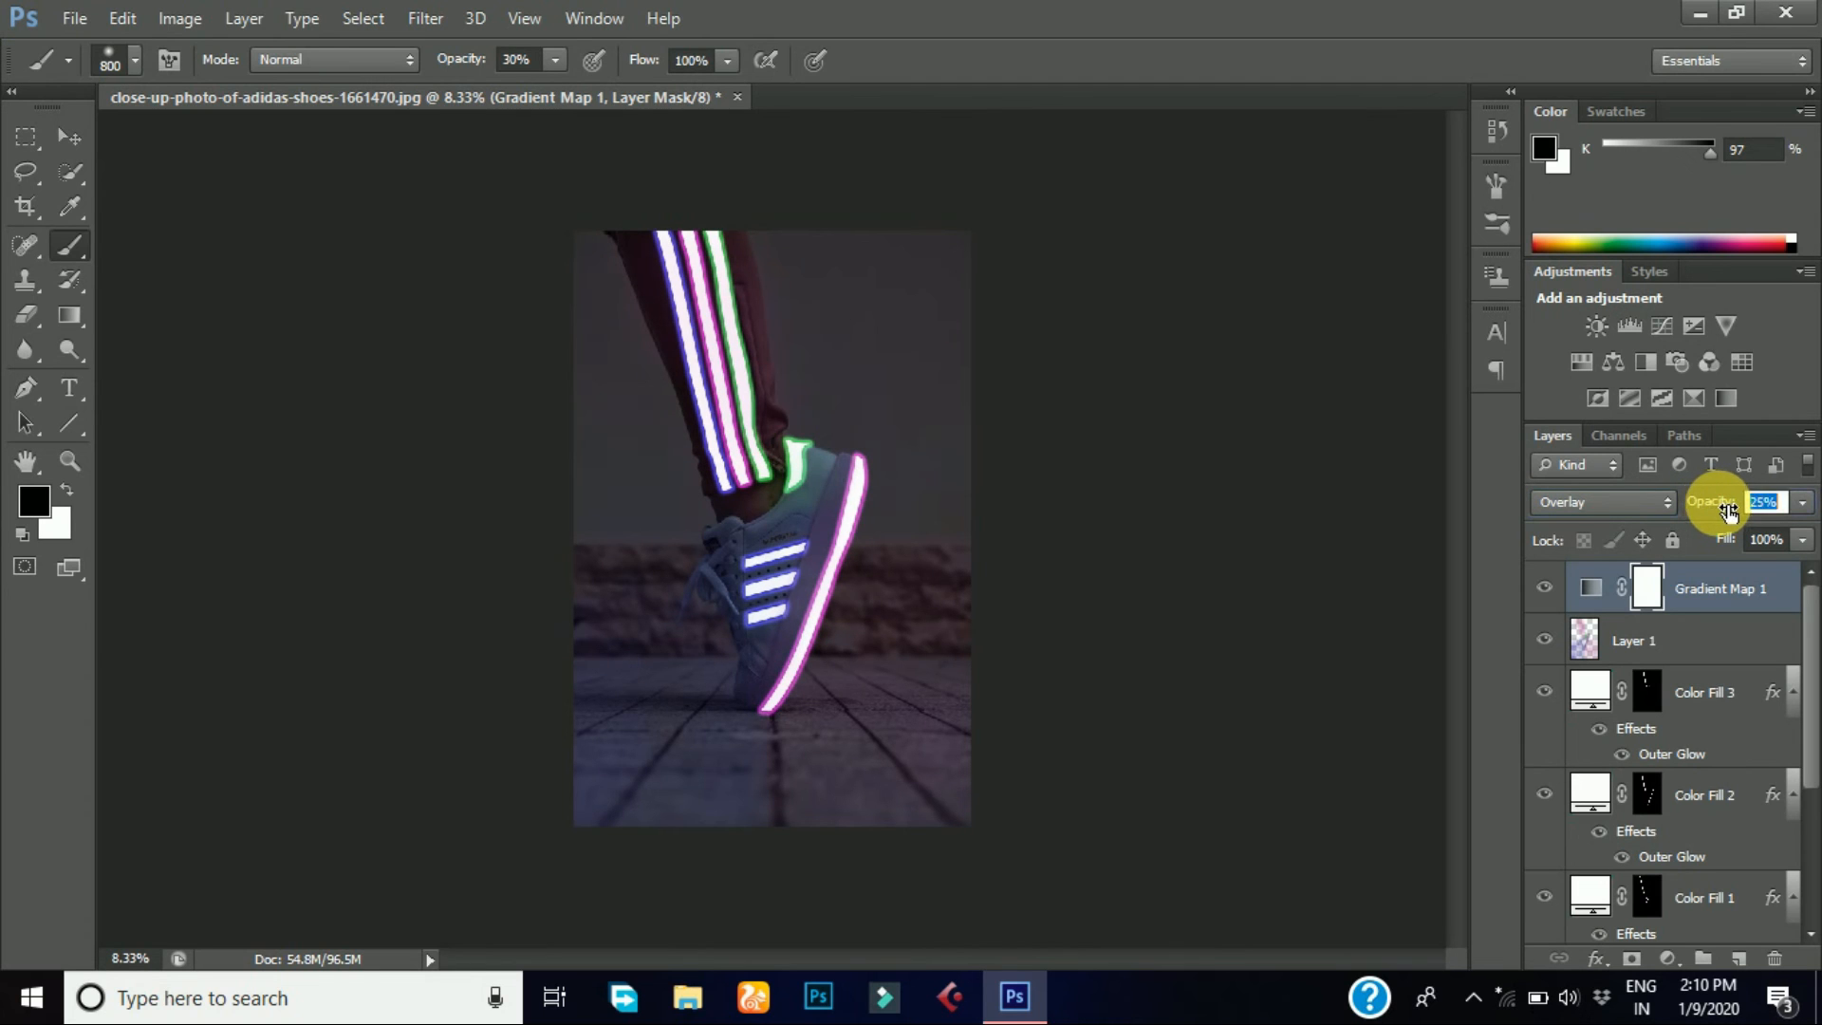
{"action": "left_click_drag", "start_coordinate": [1725, 513], "coordinate": [1729, 514]}
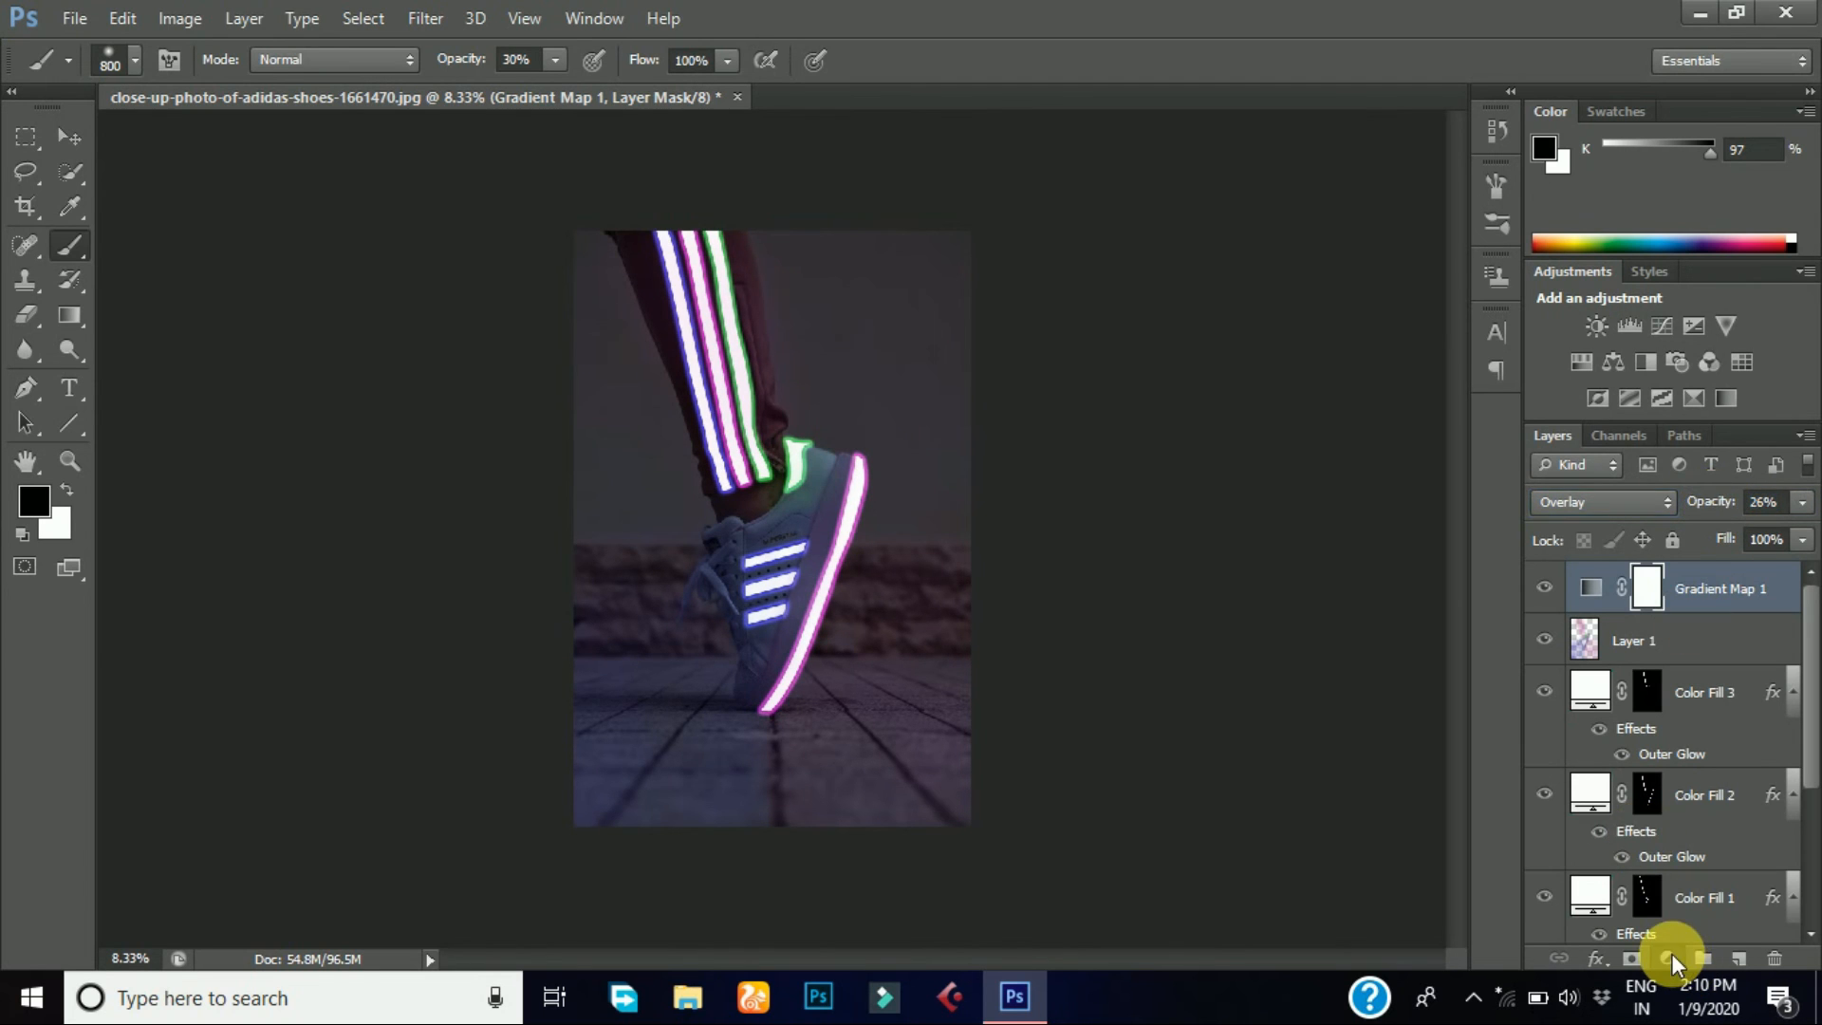
- Add a Levels adjustment layer, set the Red channel's midtone to 0.89 and adjust its black and white output levels
{"action": "left_click", "coordinate": [1672, 954]}
{"action": "left_click", "coordinate": [1630, 497]}
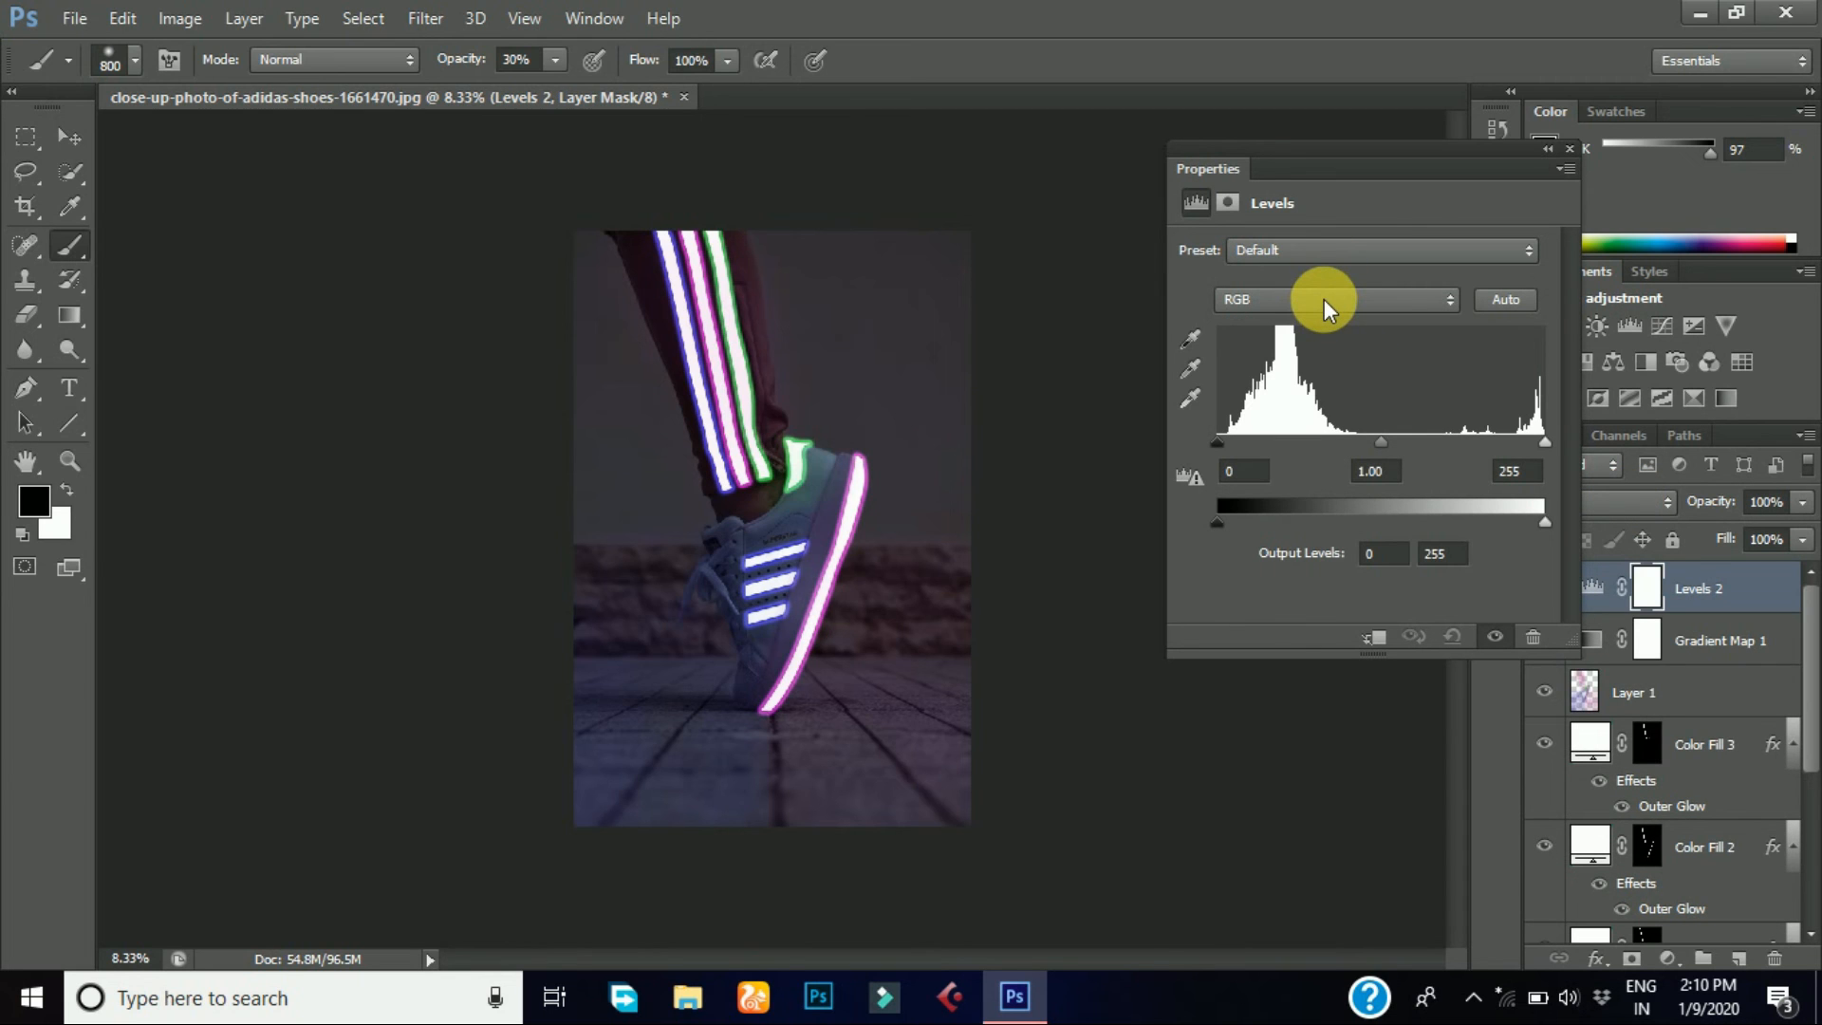
{"action": "key", "text": "ctrl+plus"}
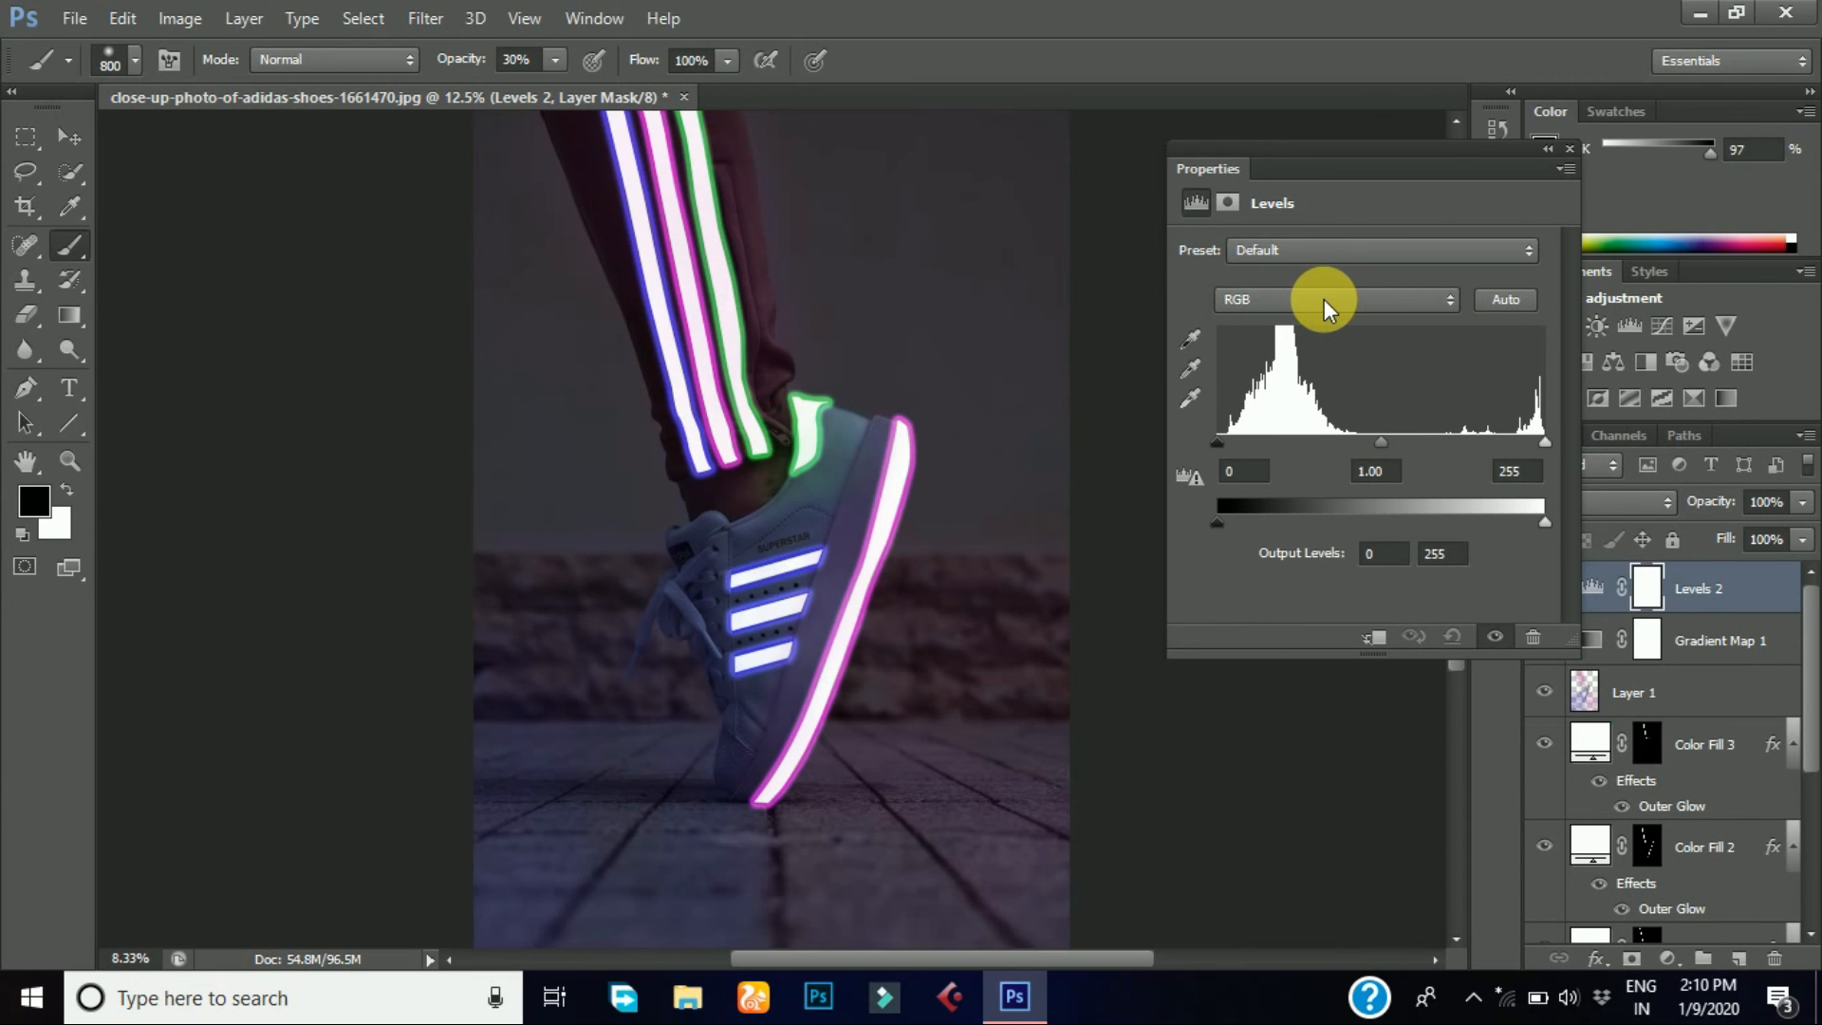
{"action": "key", "text": "ctrl+minus"}
{"action": "left_click", "coordinate": [1323, 299]}
{"action": "left_click", "coordinate": [1313, 332]}
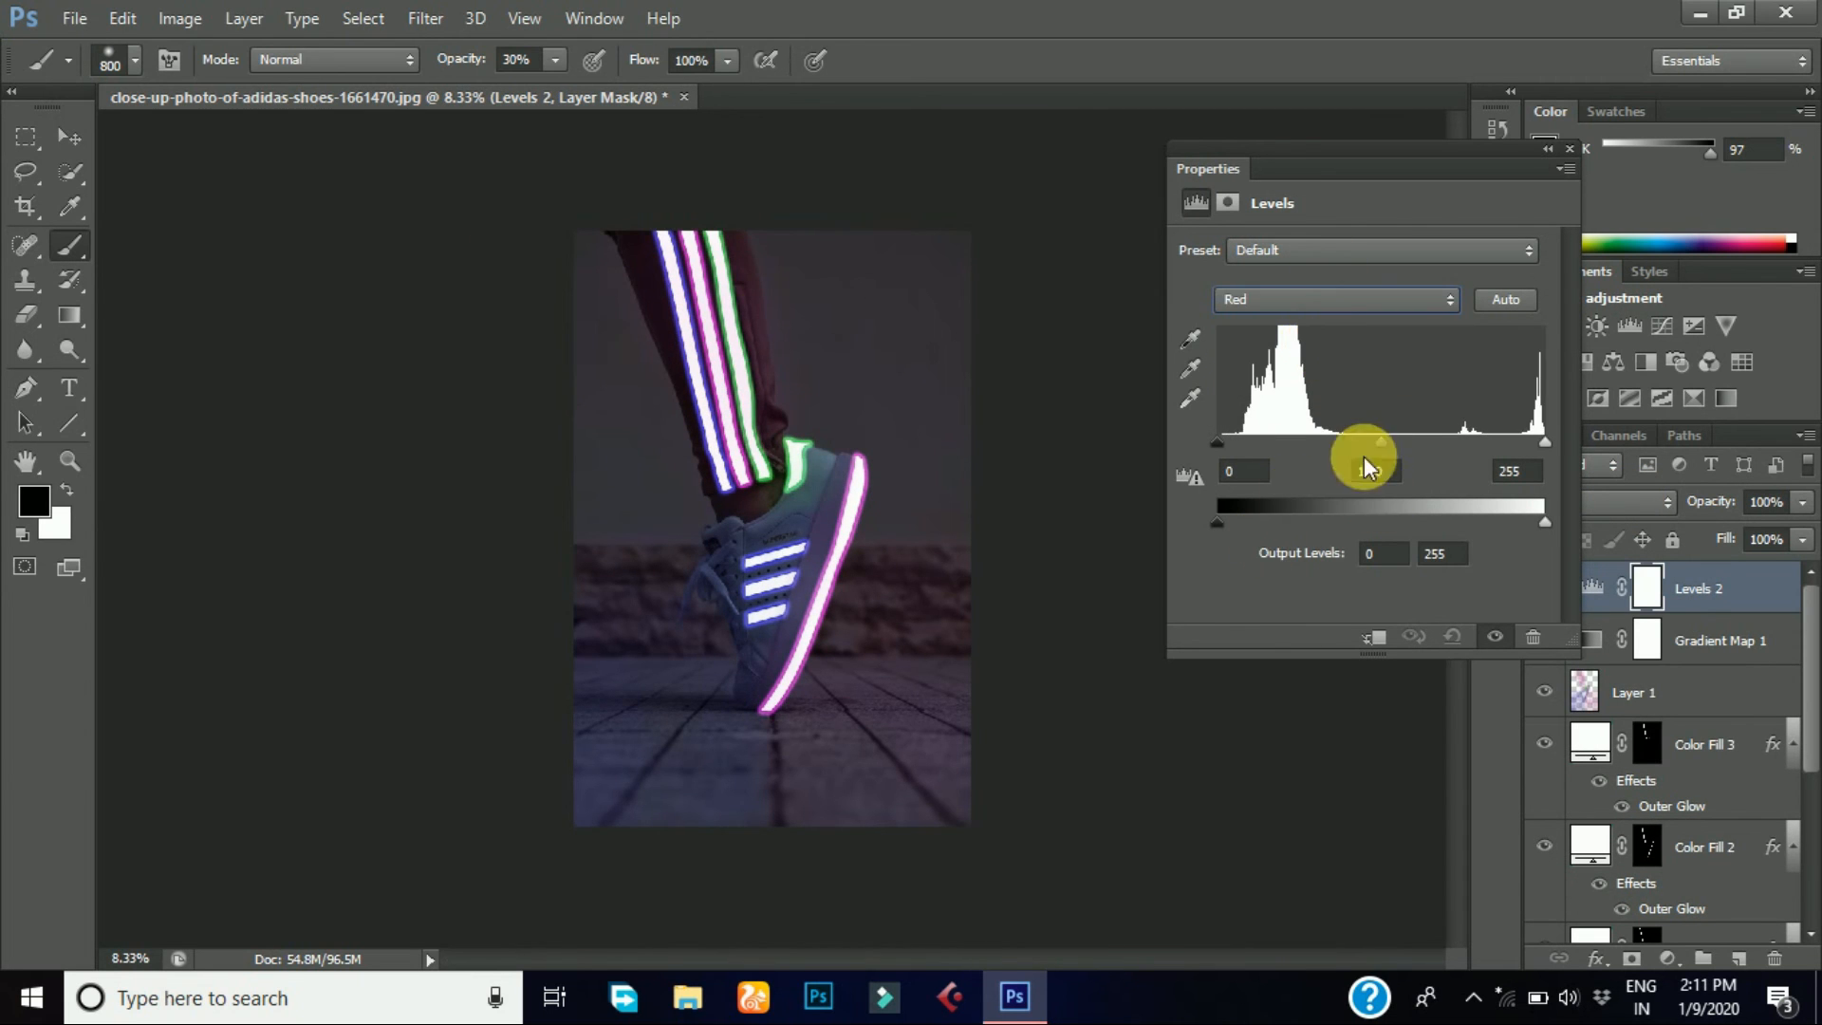
{"action": "mouse_move", "coordinate": [1393, 442]}
{"action": "left_mouse_down"}
{"action": "mouse_move", "coordinate": [1415, 441]}
{"action": "mouse_move", "coordinate": [1392, 441]}
{"action": "left_mouse_up"}
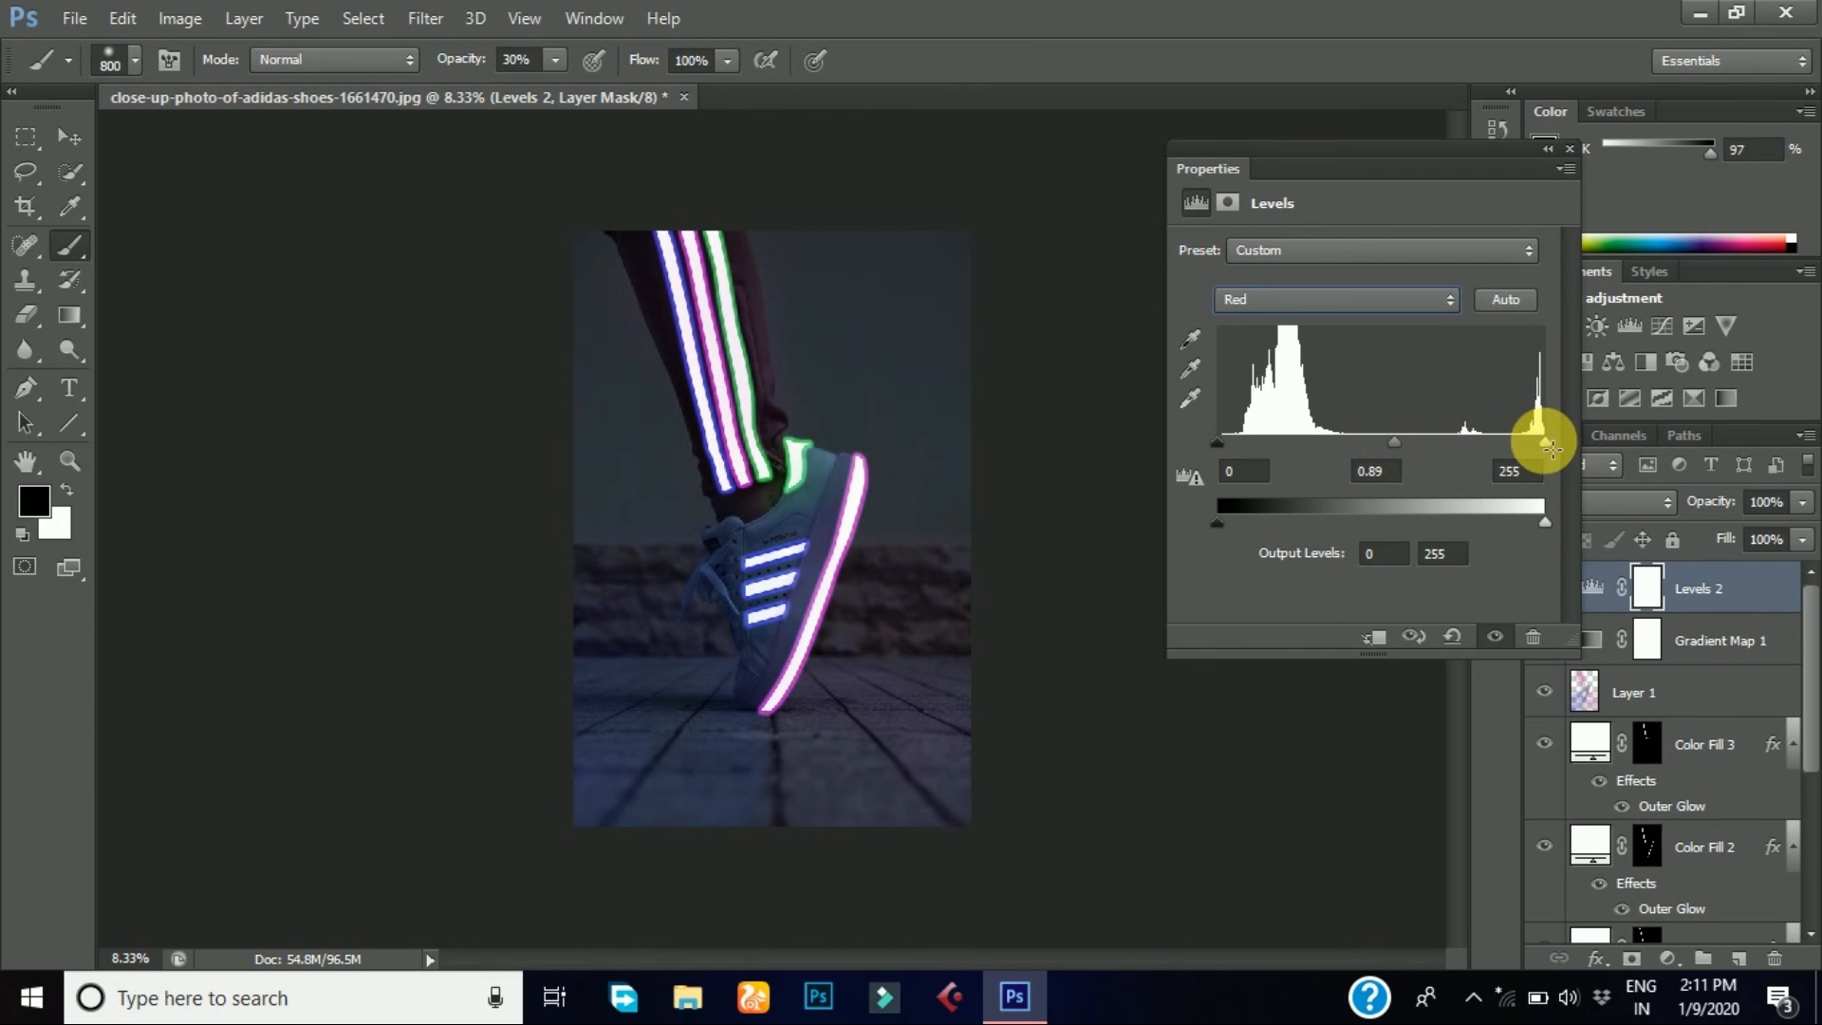
{"action": "left_click_drag", "start_coordinate": [1241, 520], "coordinate": [1186, 520]}
{"action": "left_click_drag", "start_coordinate": [1524, 516], "coordinate": [1534, 516]}
- Darken the Green channel's midtones in the Levels adjustment and slightly lower its white output level
{"action": "left_click", "coordinate": [1387, 301]}
{"action": "left_click", "coordinate": [1347, 362]}
{"action": "left_click_drag", "start_coordinate": [1382, 441], "coordinate": [1394, 454]}
{"action": "left_click_drag", "start_coordinate": [1543, 520], "coordinate": [1537, 522]}
- Set the Levels adjustment's Blue channel midtone to 0.94 and black output level to 5, and lower its white output level
{"action": "left_click", "coordinate": [1331, 300]}
{"action": "left_click", "coordinate": [1331, 392]}
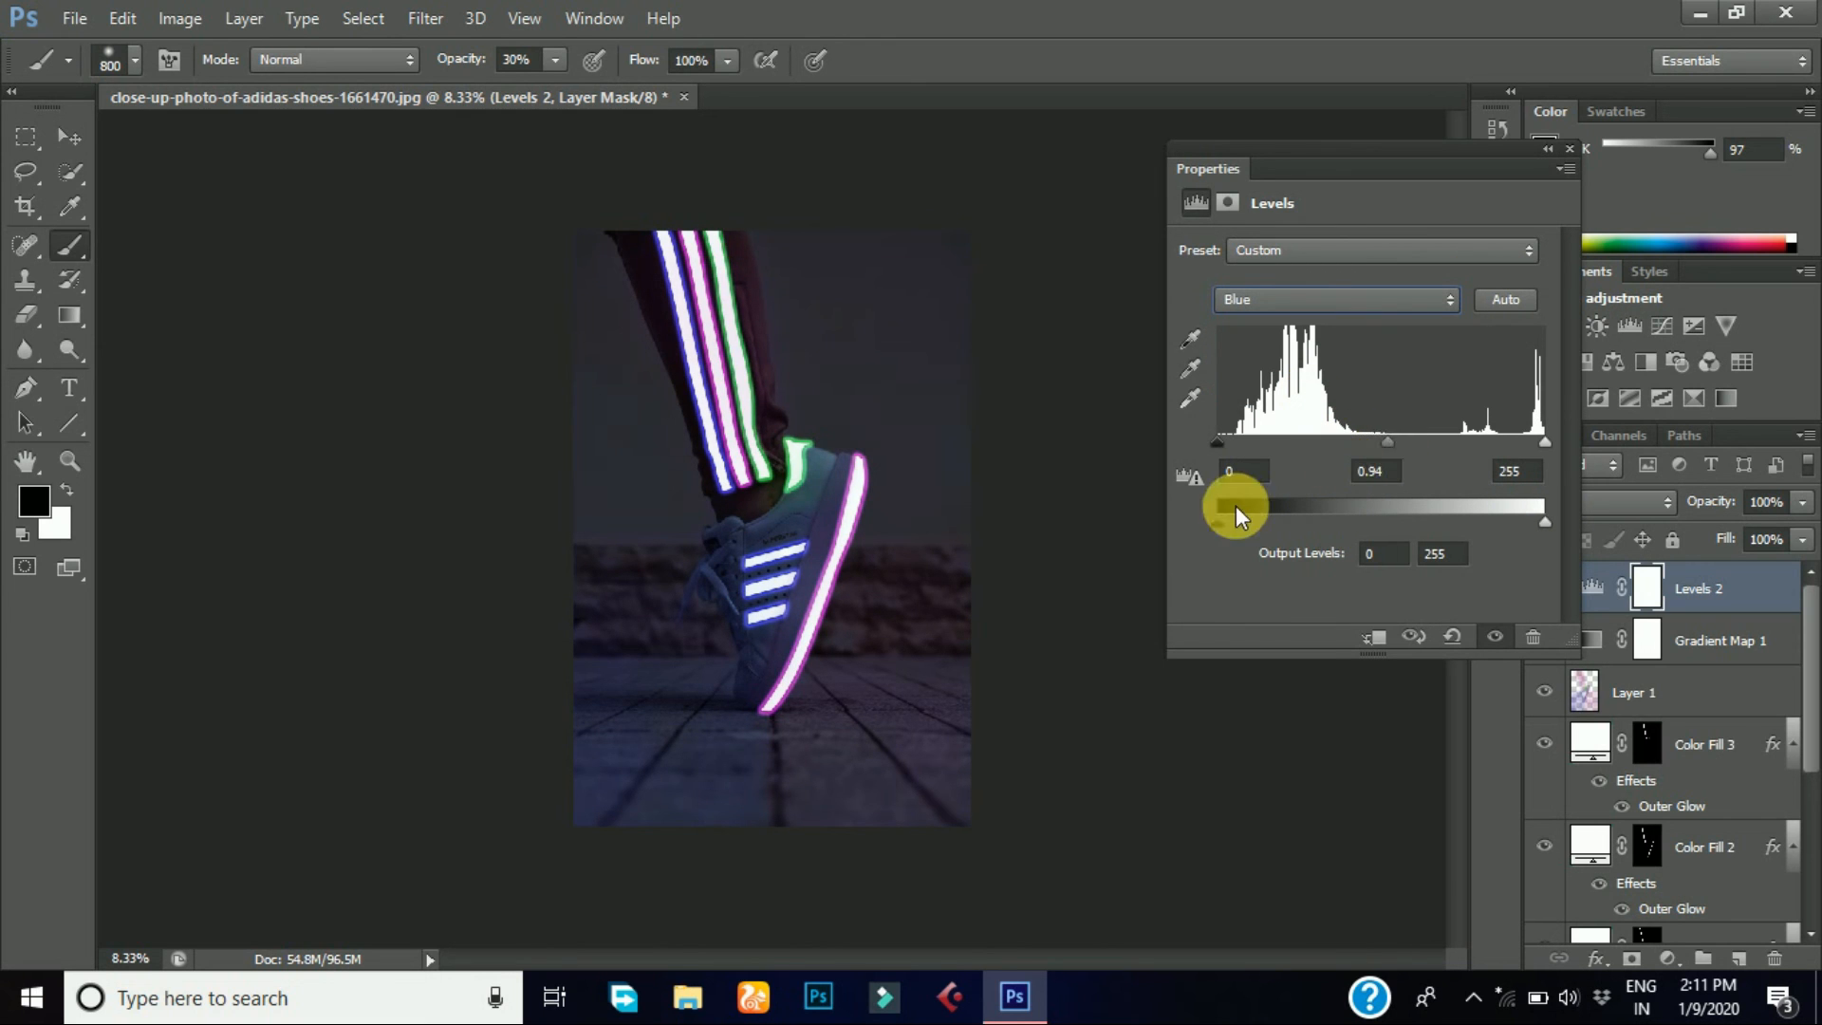
{"action": "left_click", "coordinate": [1545, 523]}
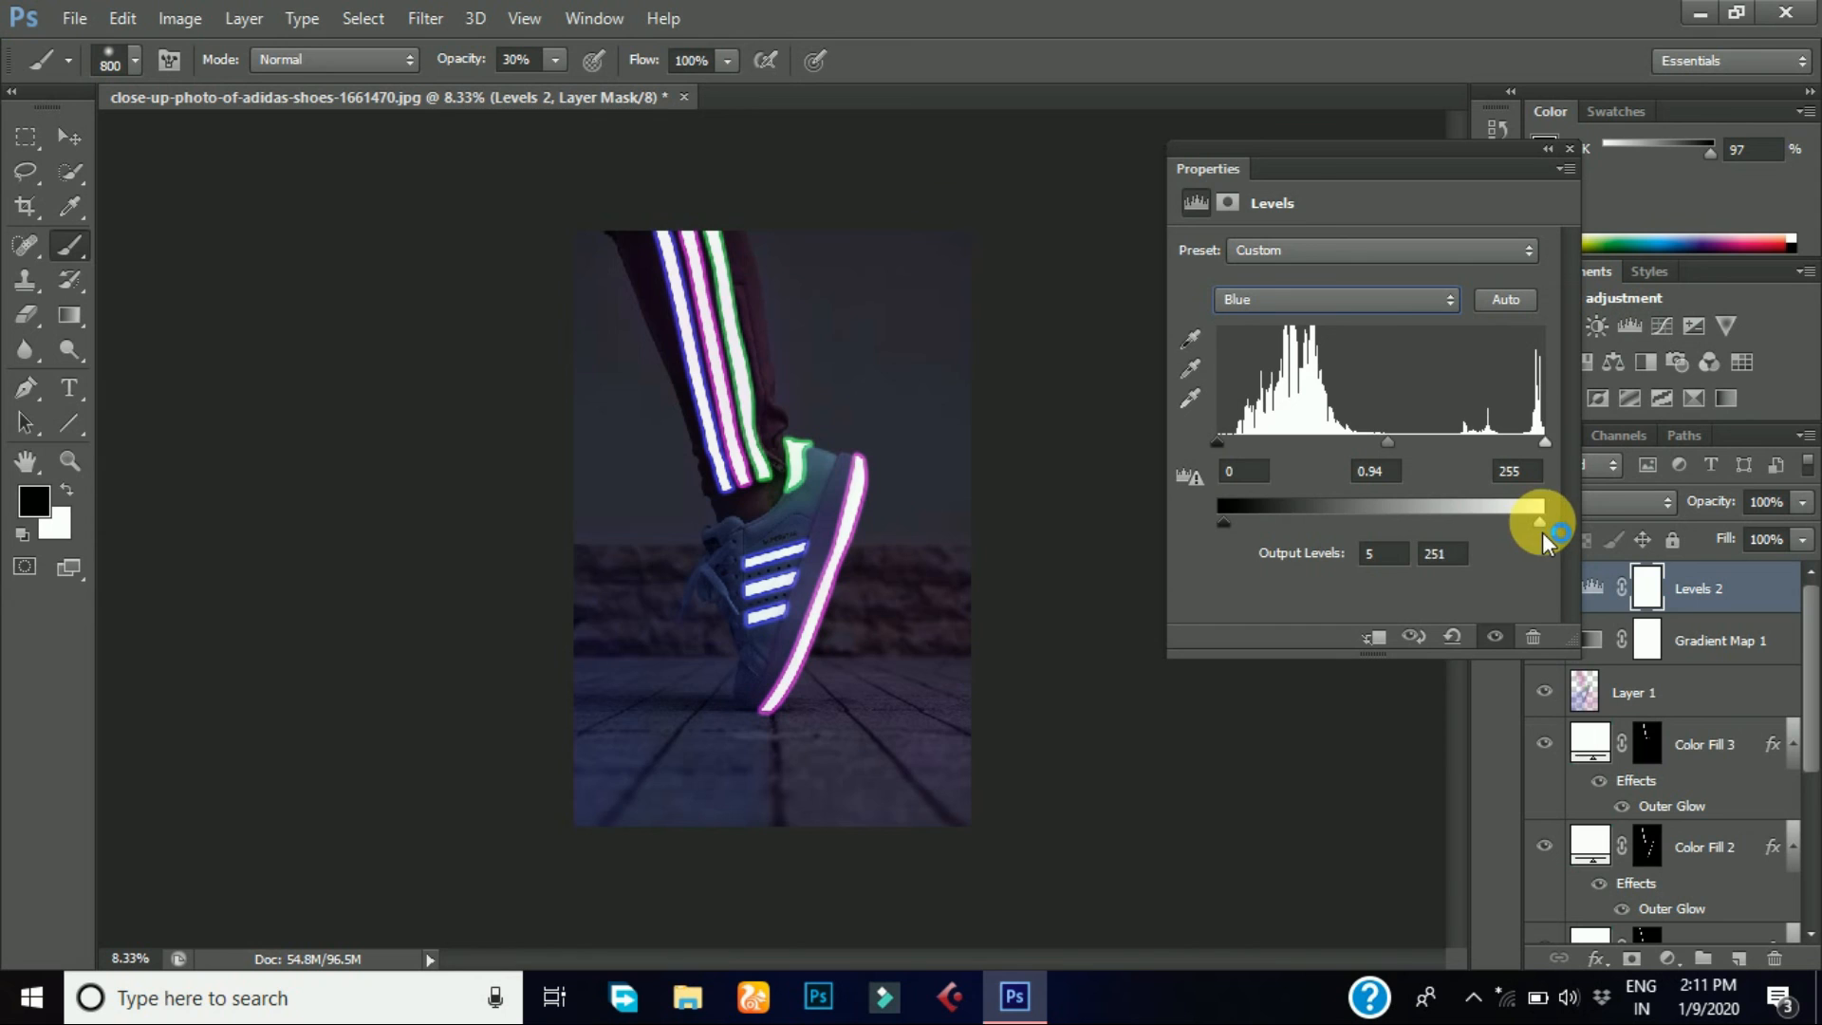
{"action": "mouse_move", "coordinate": [1497, 539]}
{"action": "left_mouse_down"}
{"action": "mouse_move", "coordinate": [1394, 543]}
{"action": "mouse_move", "coordinate": [1508, 524]}
{"action": "left_mouse_up"}
{"action": "left_click", "coordinate": [1570, 148]}
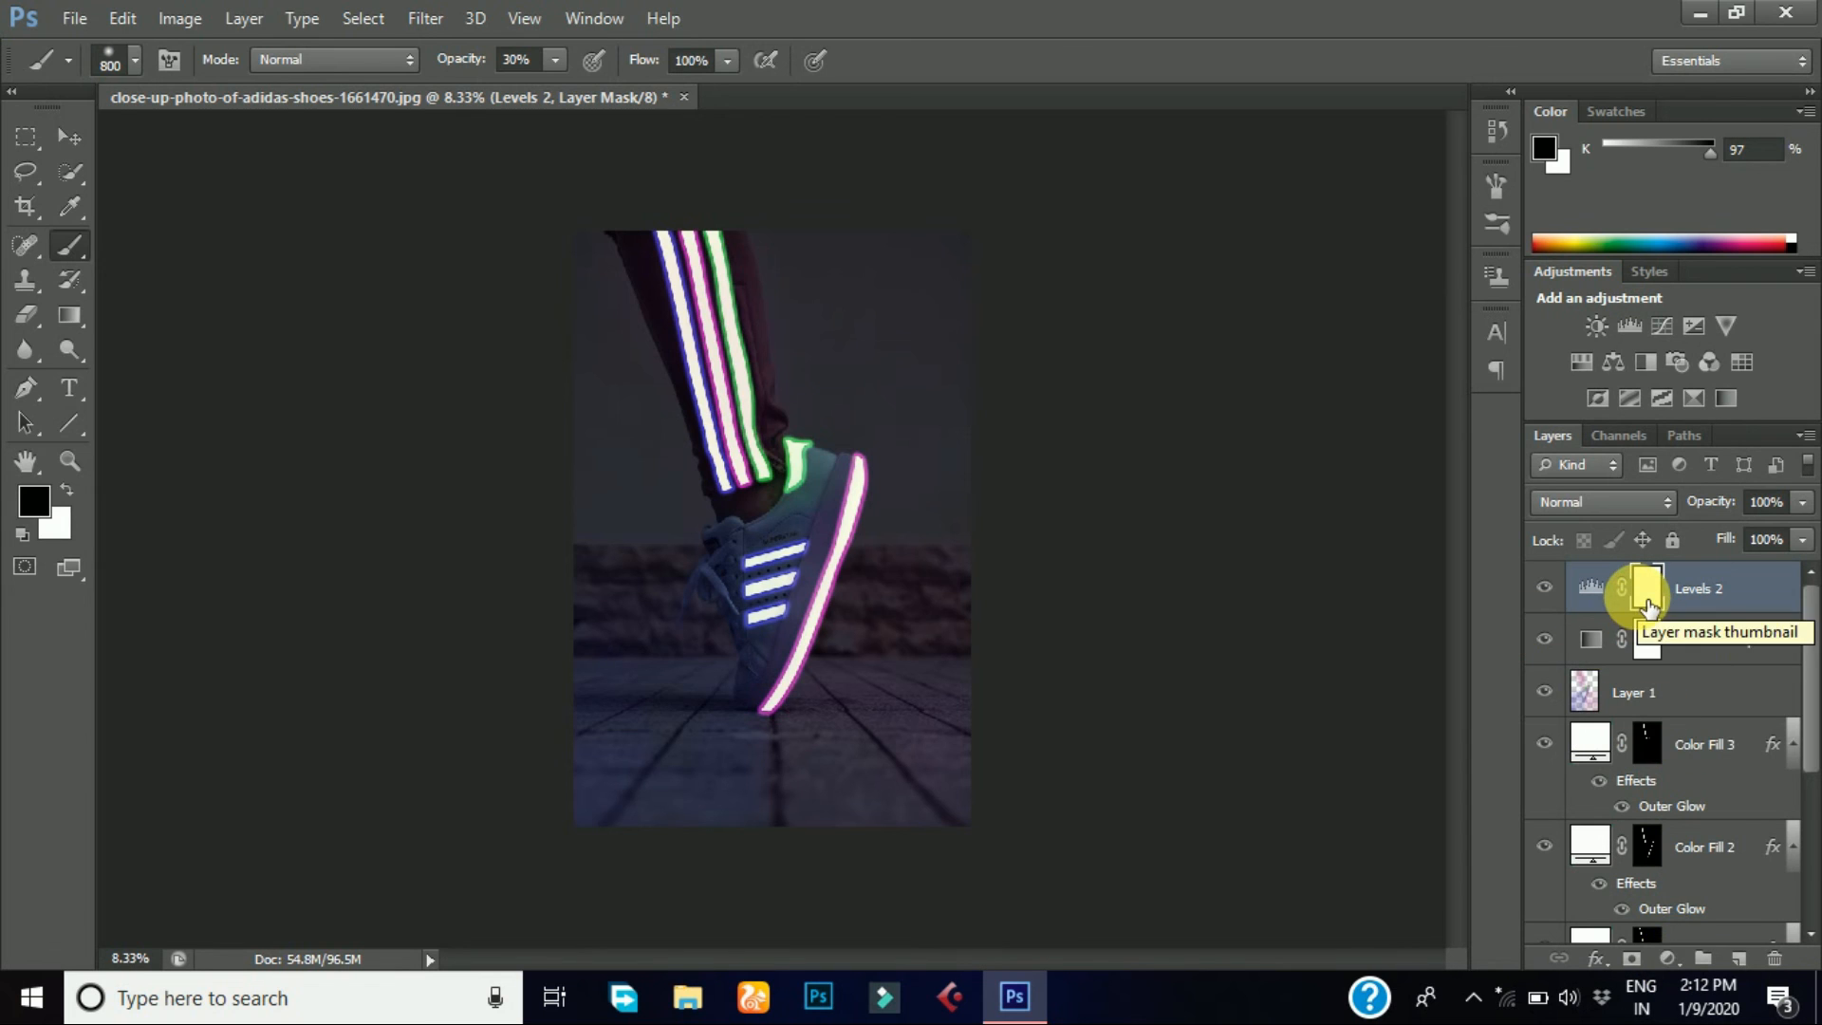
- Add a Curves adjustment layer and shape its RGB curve into a gentle S with lowered shadows and raised highlights
{"action": "left_click", "coordinate": [1667, 958]}
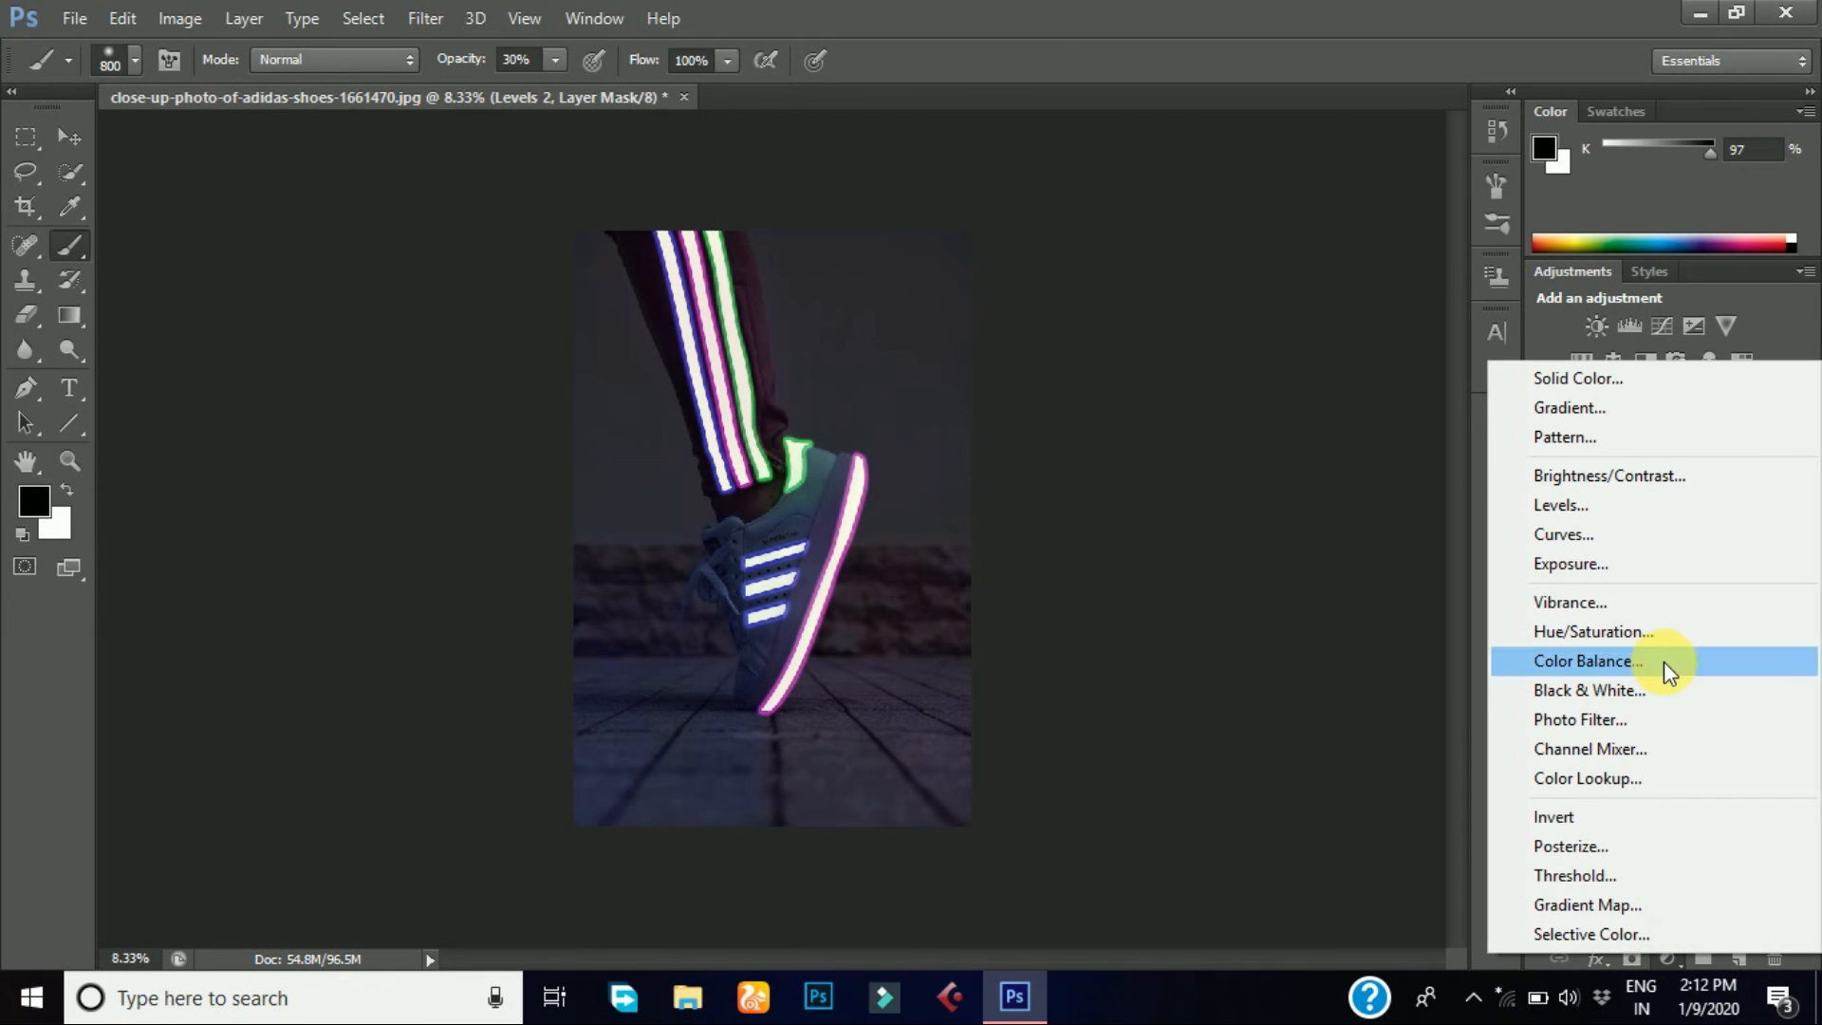
{"action": "left_click", "coordinate": [1613, 541]}
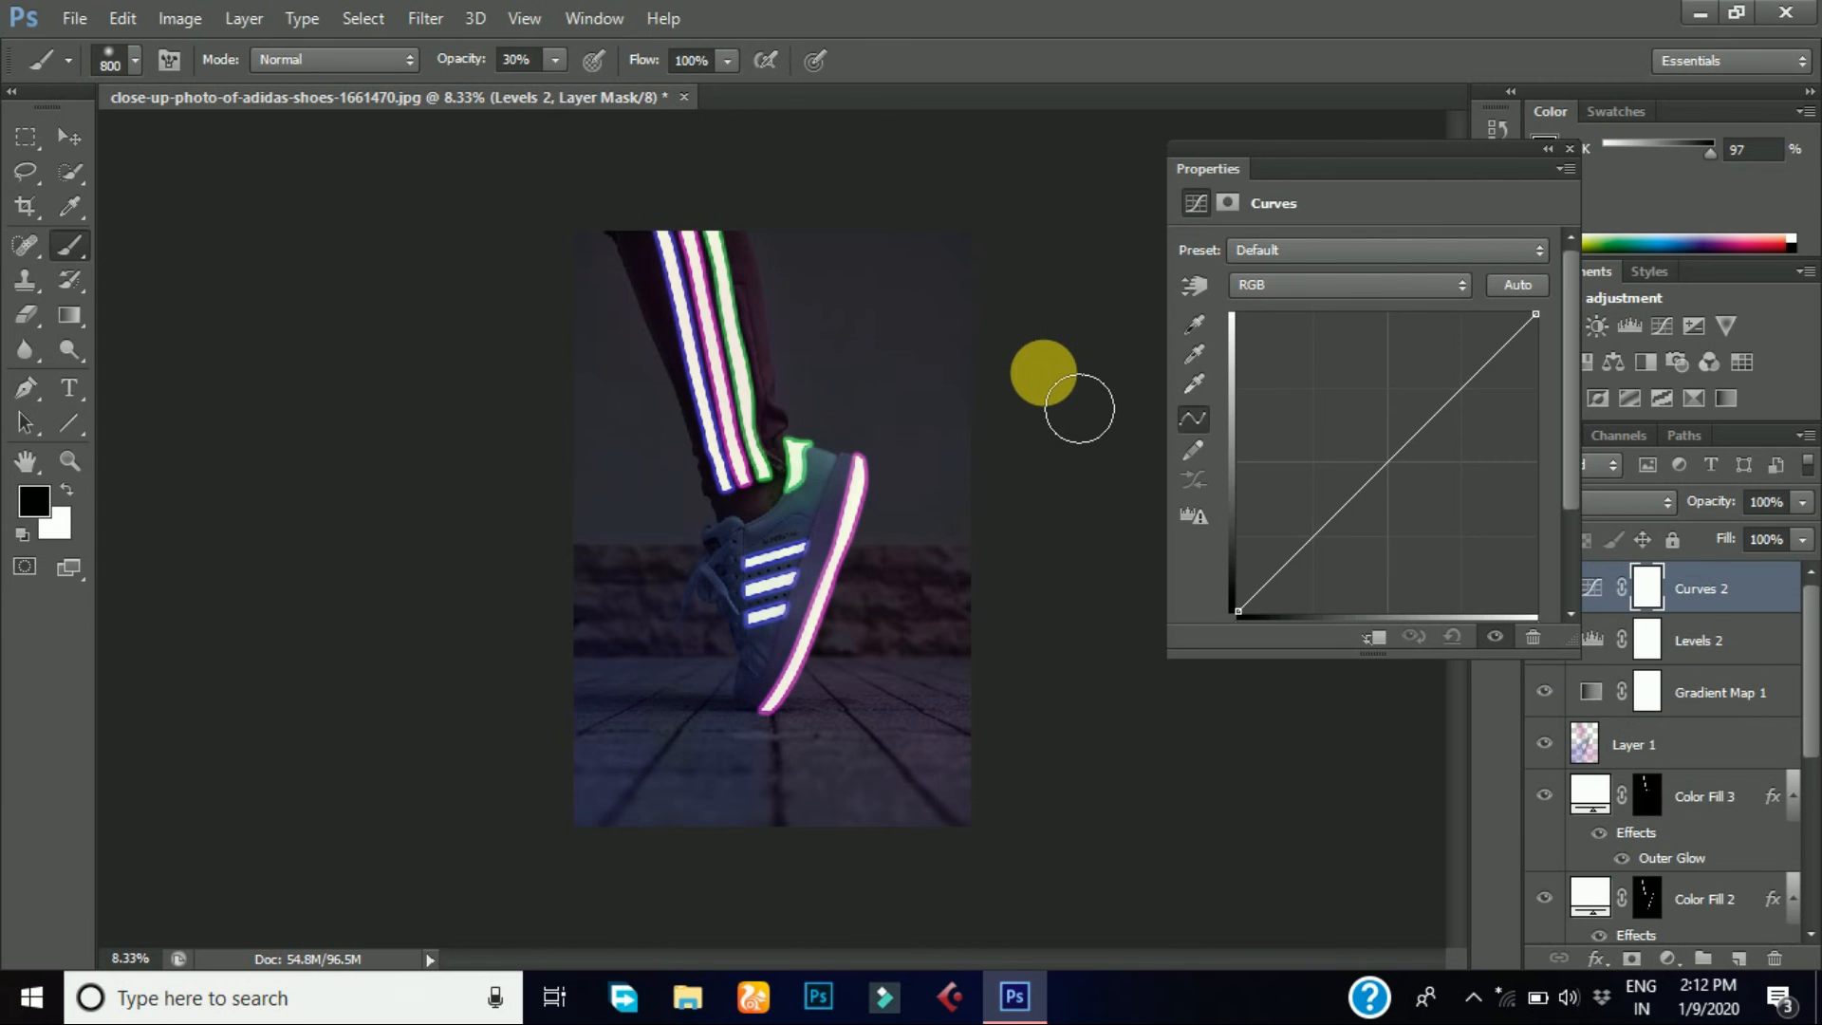
{"action": "left_click", "coordinate": [1327, 554]}
{"action": "left_click_drag", "start_coordinate": [1448, 459], "coordinate": [1451, 409]}
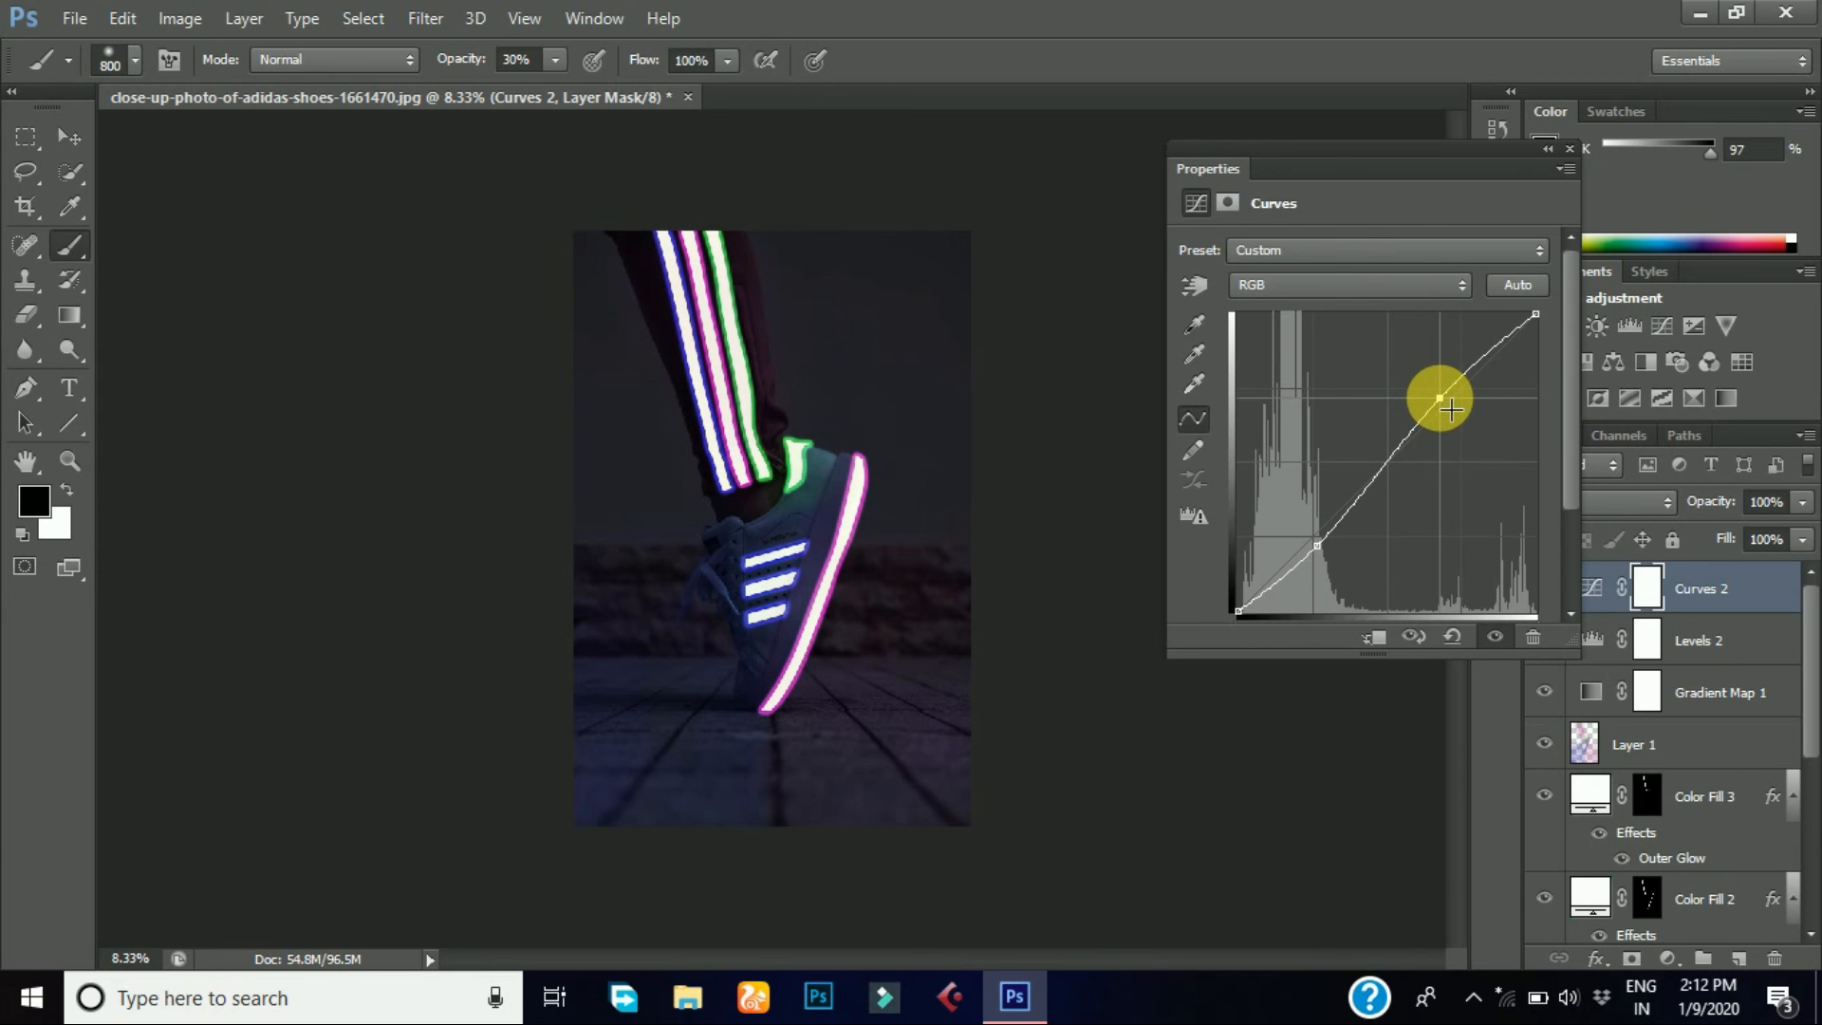
{"action": "left_click", "coordinate": [1564, 150]}
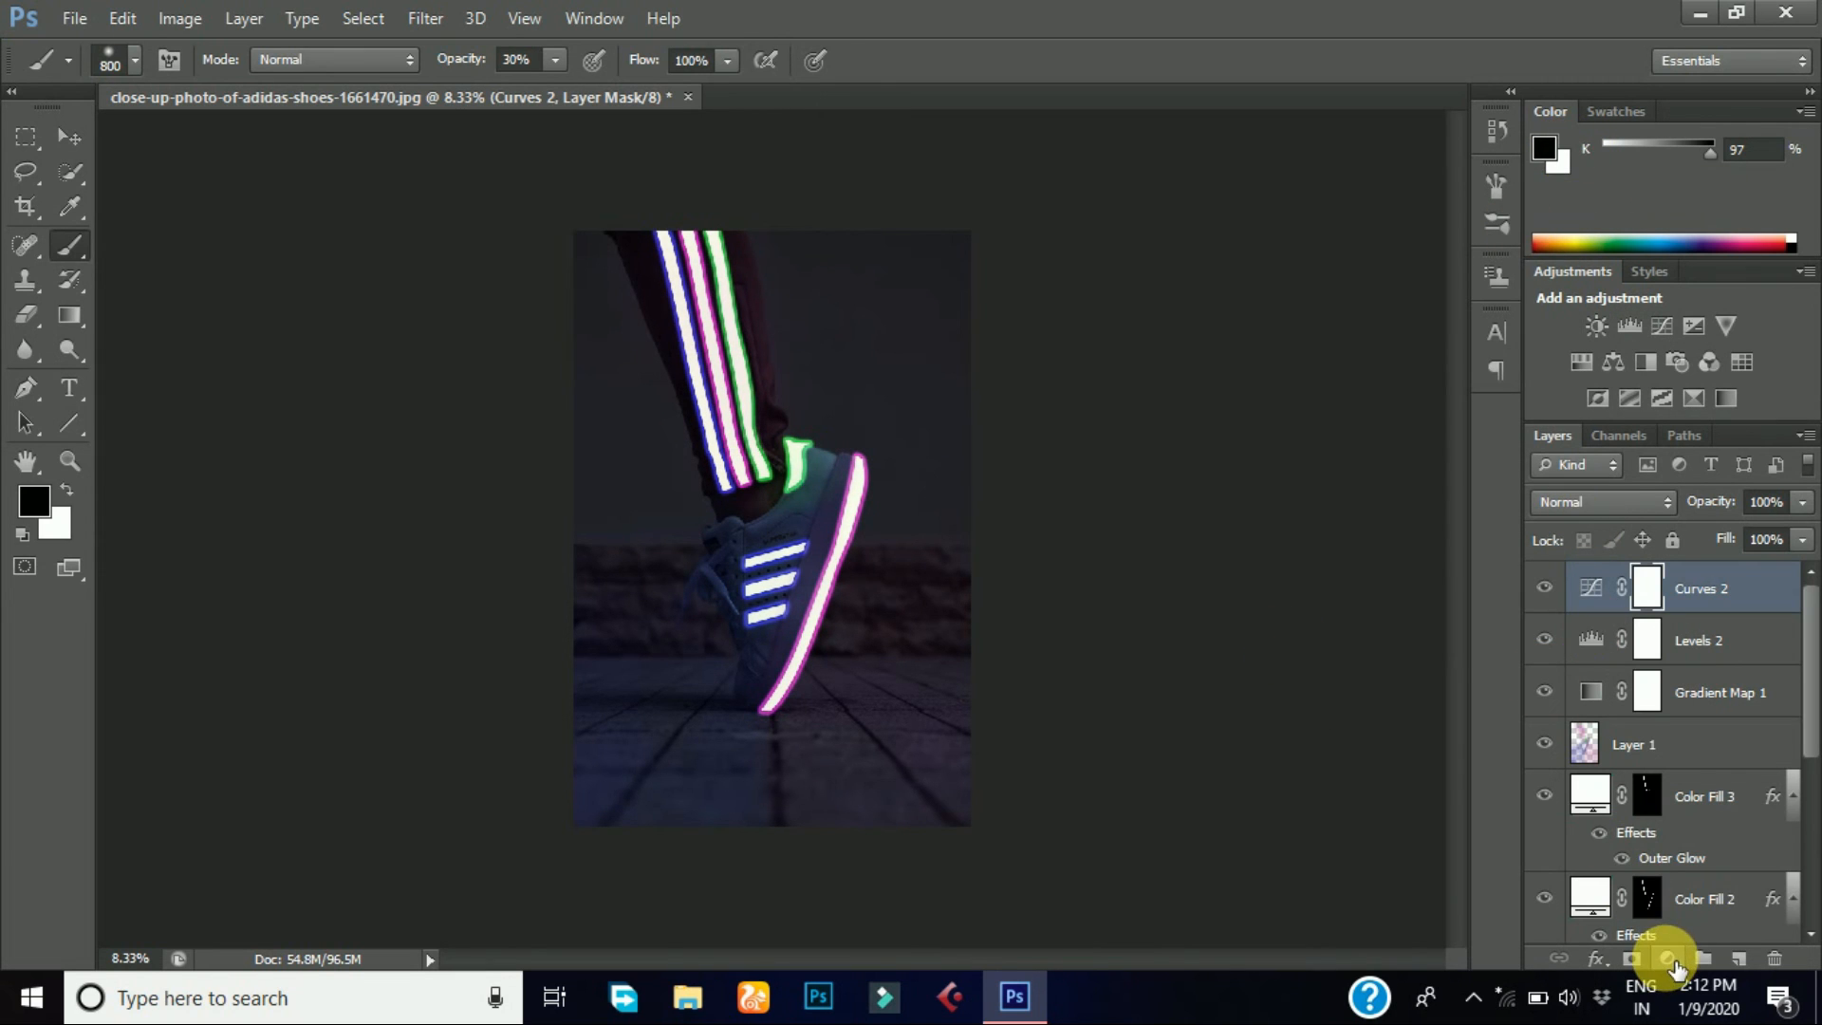
- Reopen the Curves adjustment and fine-tune the Red channel's curve with a point in the shadows
{"action": "double_click", "coordinate": [1599, 607]}
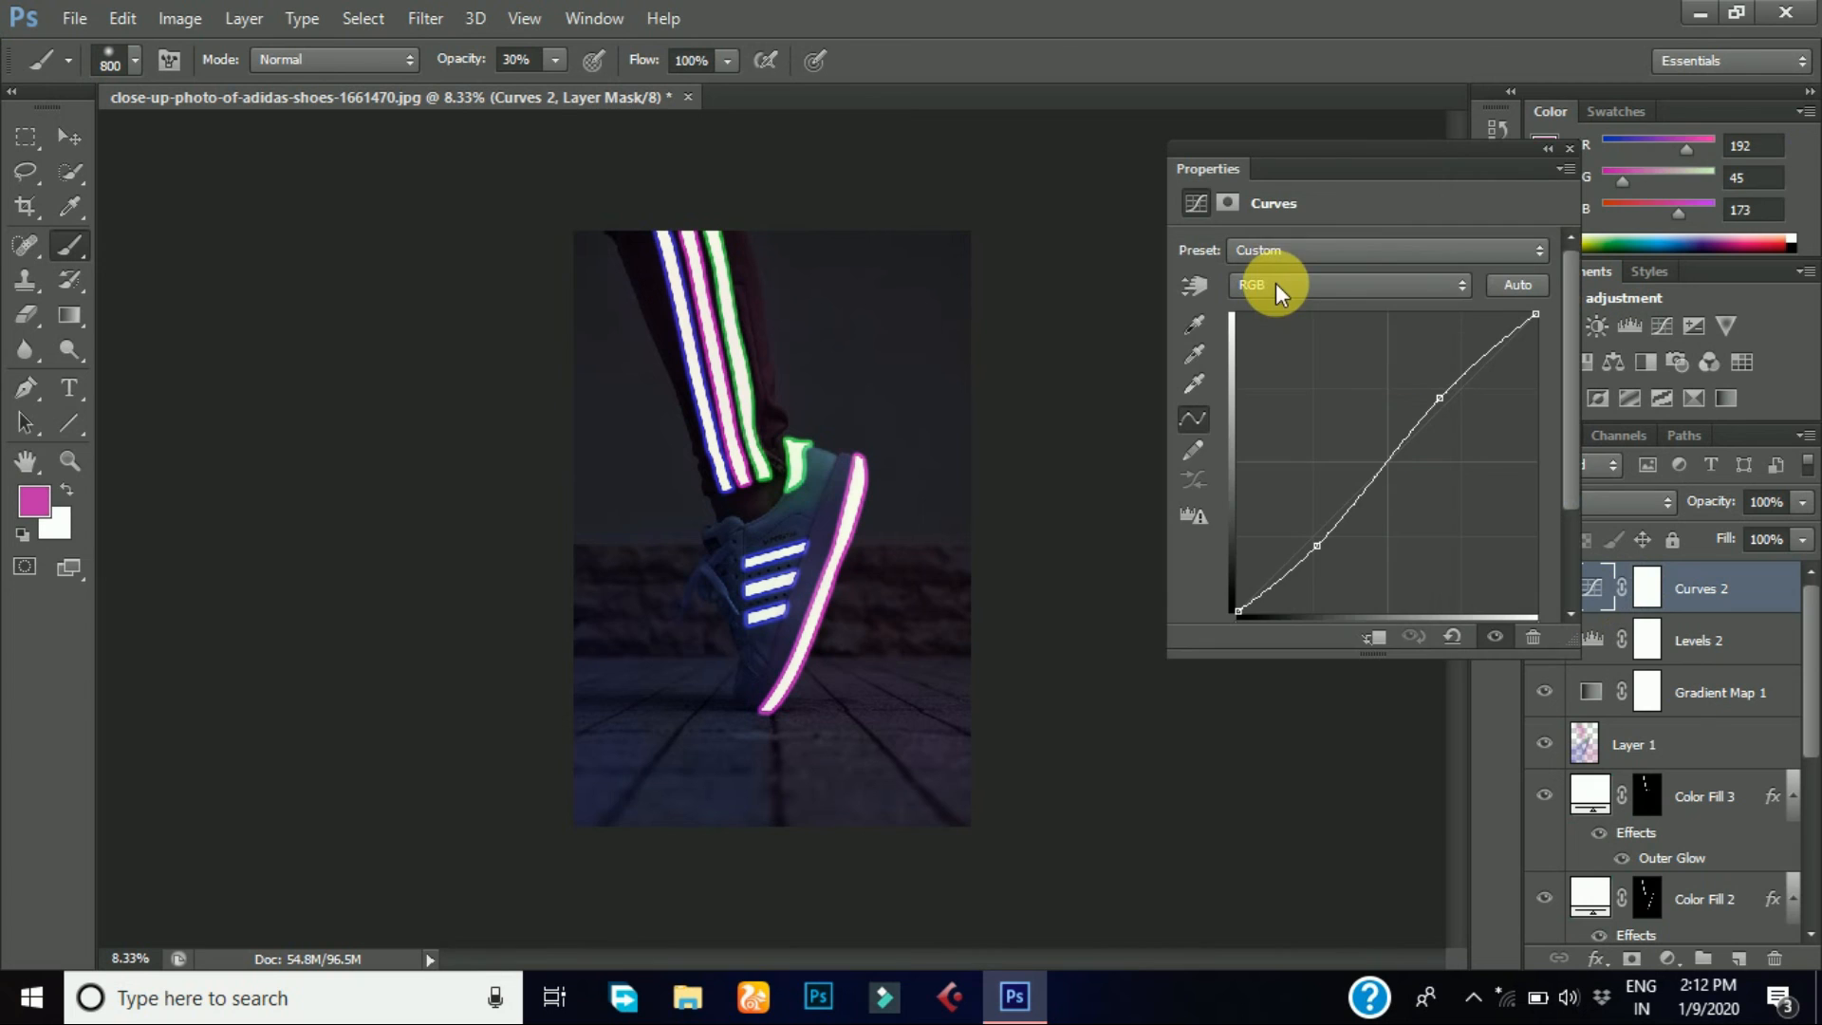
{"action": "left_click", "coordinate": [1275, 283]}
{"action": "left_click", "coordinate": [1292, 332]}
{"action": "left_click", "coordinate": [1313, 536]}
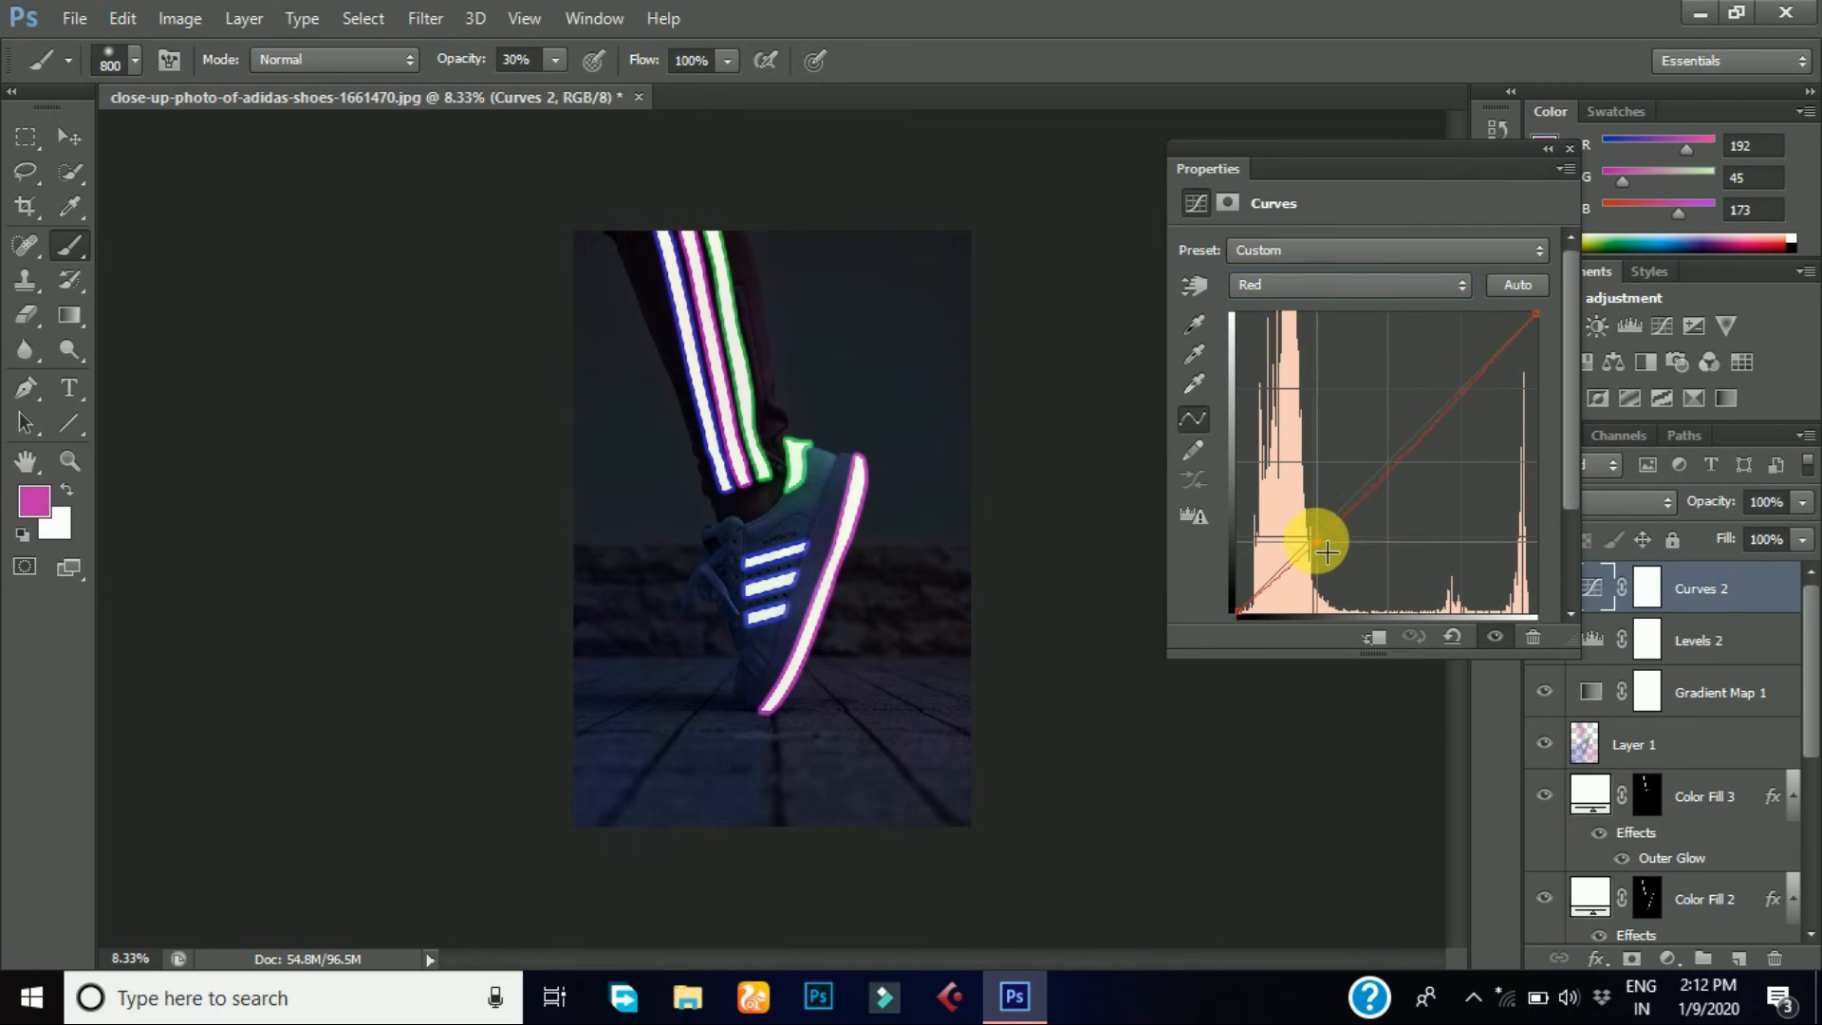
{"action": "left_click", "coordinate": [1302, 297]}
{"action": "left_click", "coordinate": [1296, 306]}
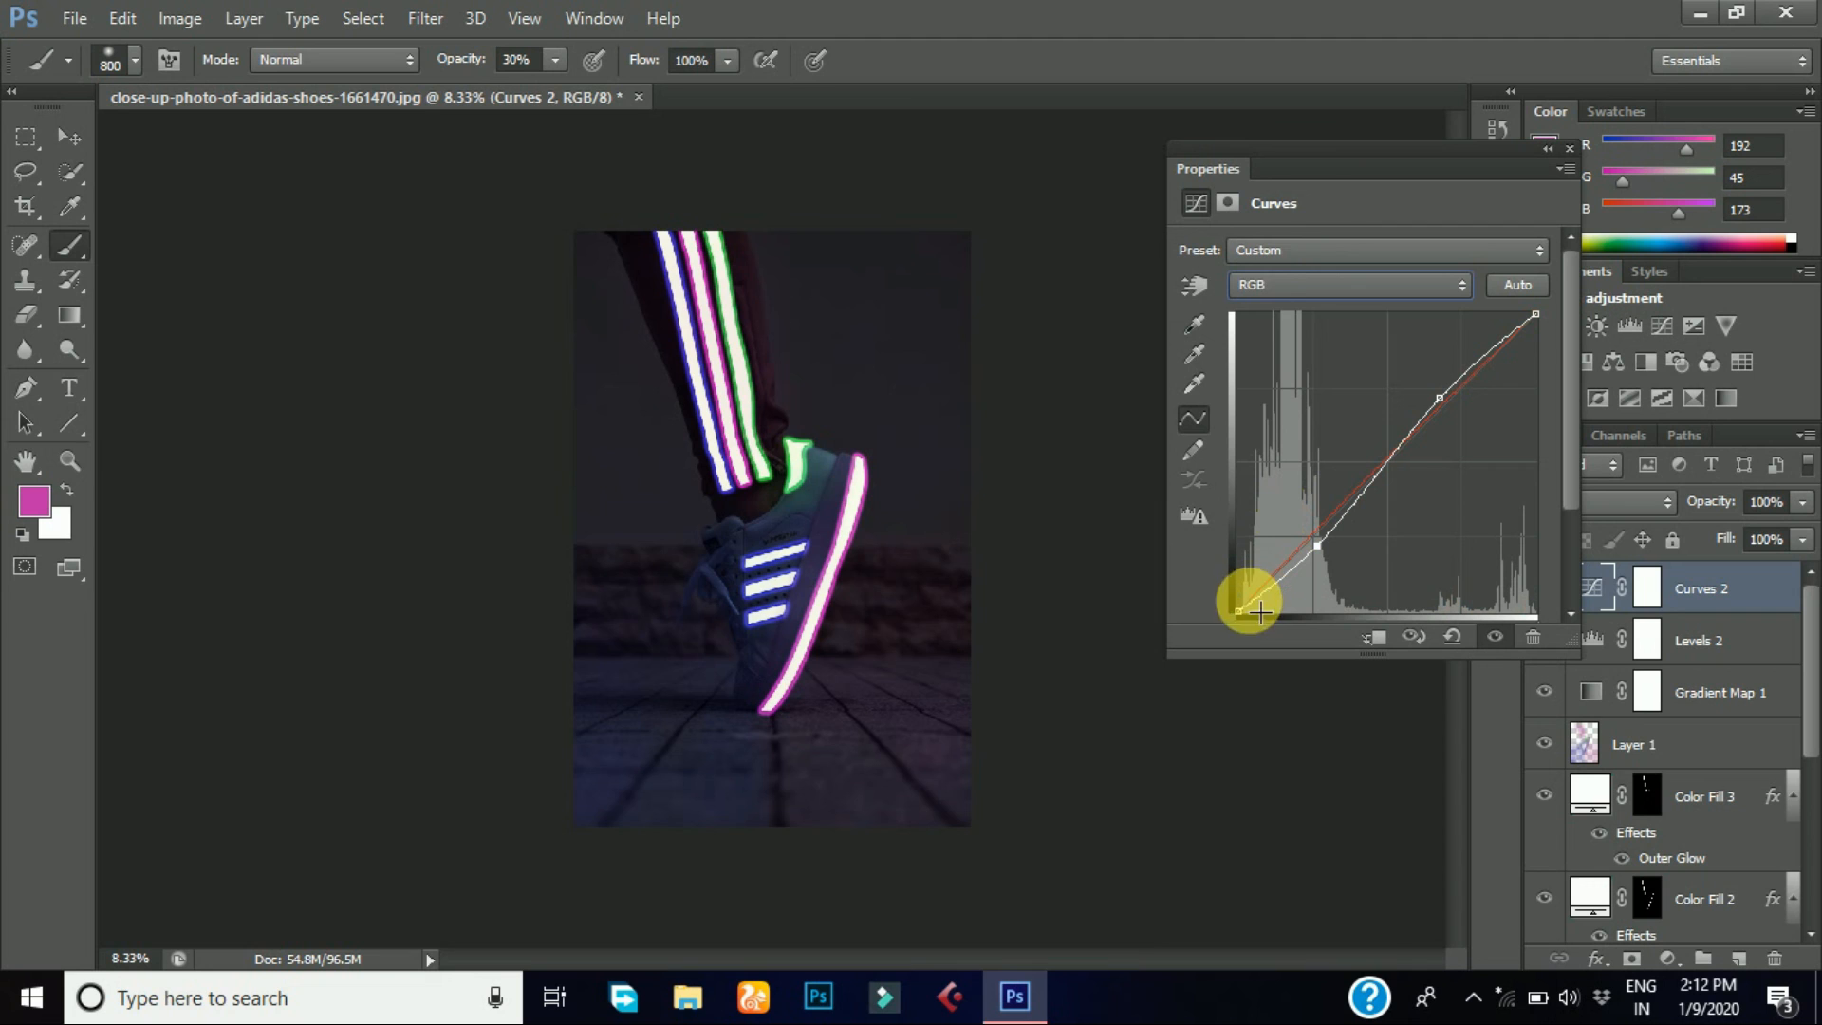
- Add a shadow point to the Green channel's curve and pull it slightly down
{"action": "left_click", "coordinate": [1279, 281]}
{"action": "left_click", "coordinate": [1285, 357]}
{"action": "mouse_move", "coordinate": [1329, 563]}
{"action": "left_mouse_down"}
{"action": "mouse_move", "coordinate": [1309, 528]}
{"action": "mouse_move", "coordinate": [1323, 551]}
{"action": "left_mouse_up"}
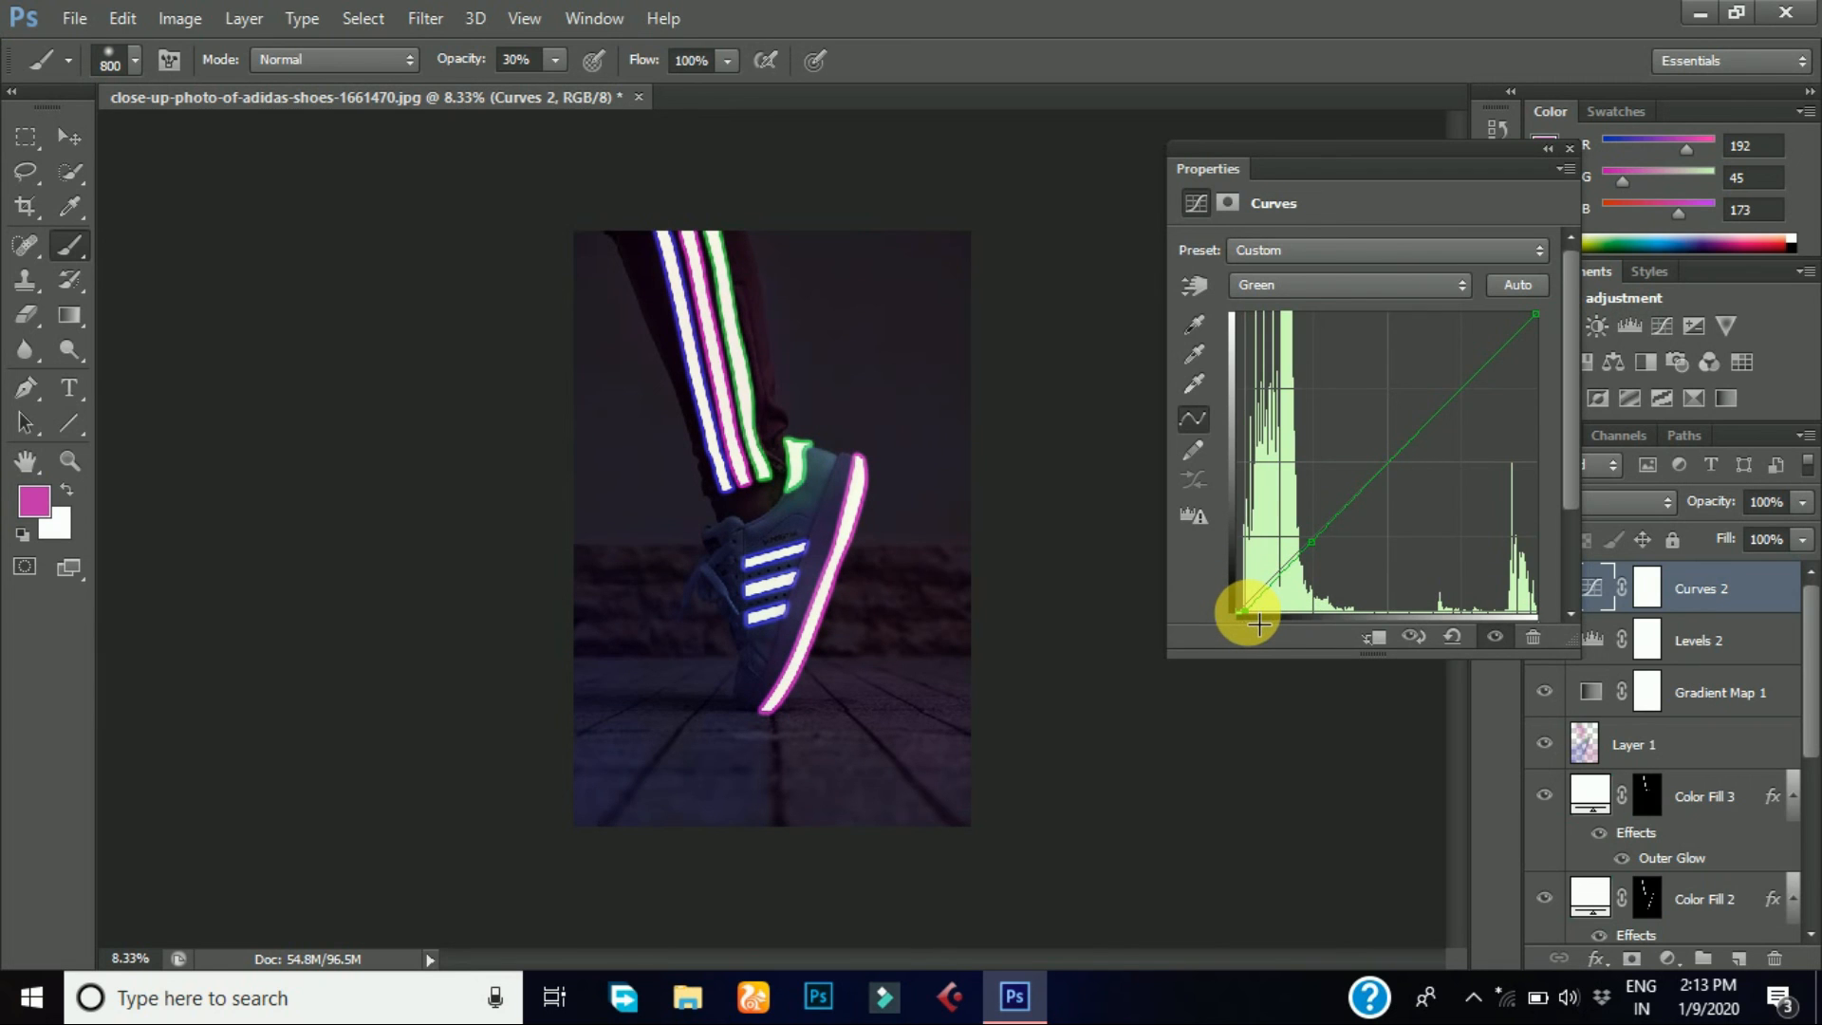
- Add a shadow point to the Blue channel's curve and raise it slightly
{"action": "left_click", "coordinate": [1319, 284]}
{"action": "left_click", "coordinate": [1324, 383]}
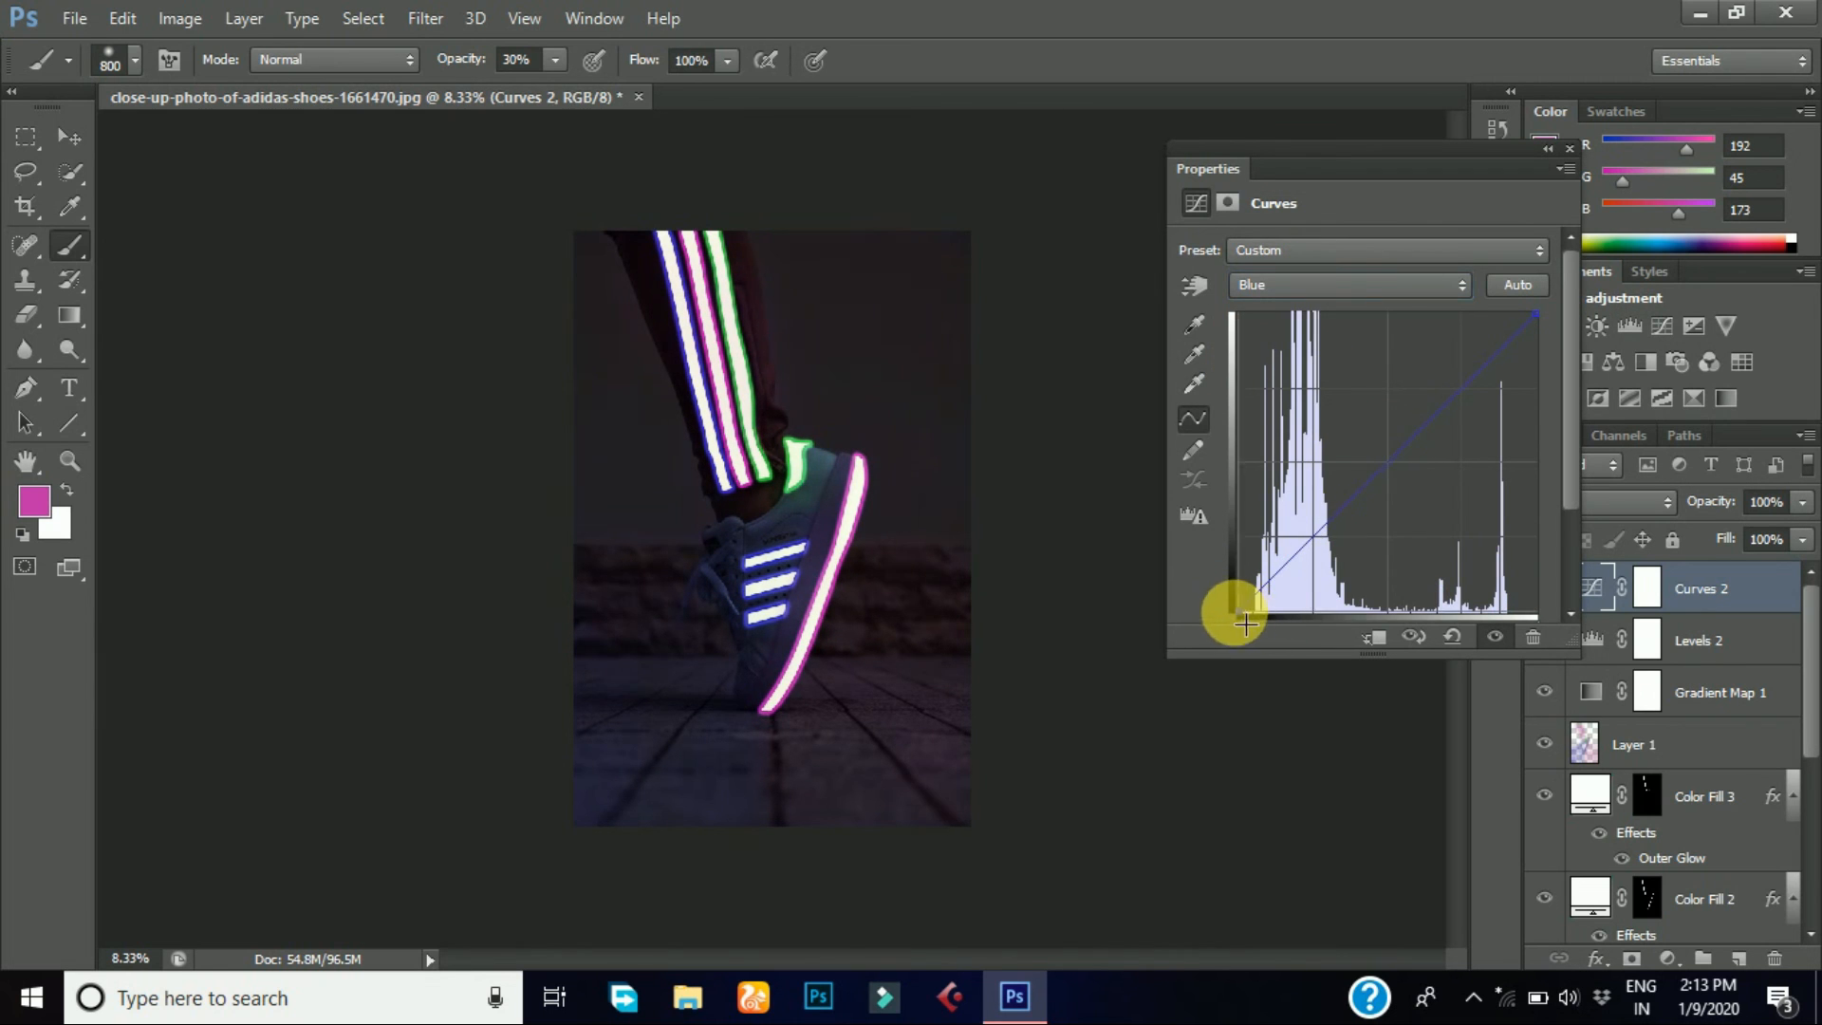
{"action": "left_click_drag", "start_coordinate": [1280, 567], "coordinate": [1309, 531]}
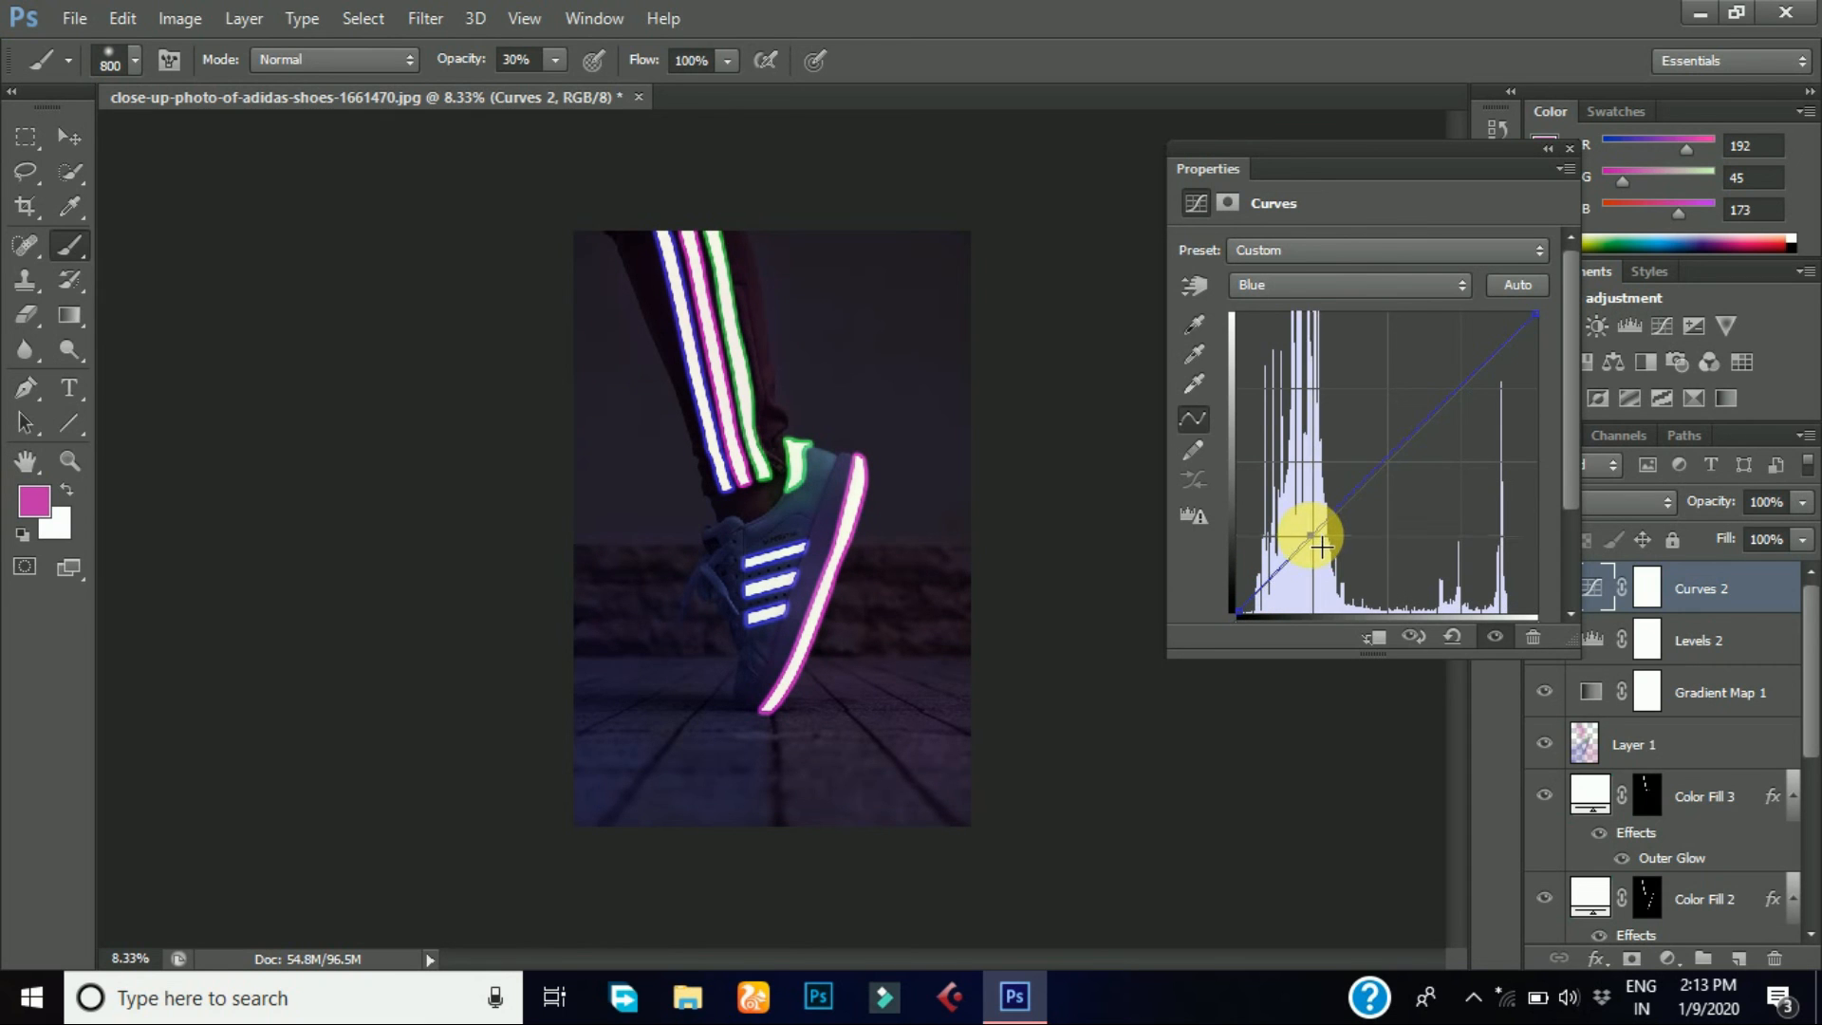
{"action": "left_click", "coordinate": [1569, 148]}
- Add an Exposure adjustment layer with exposure +0.05, offset +0.0075 and gamma correction 0.98
{"action": "left_click", "coordinate": [1668, 958]}
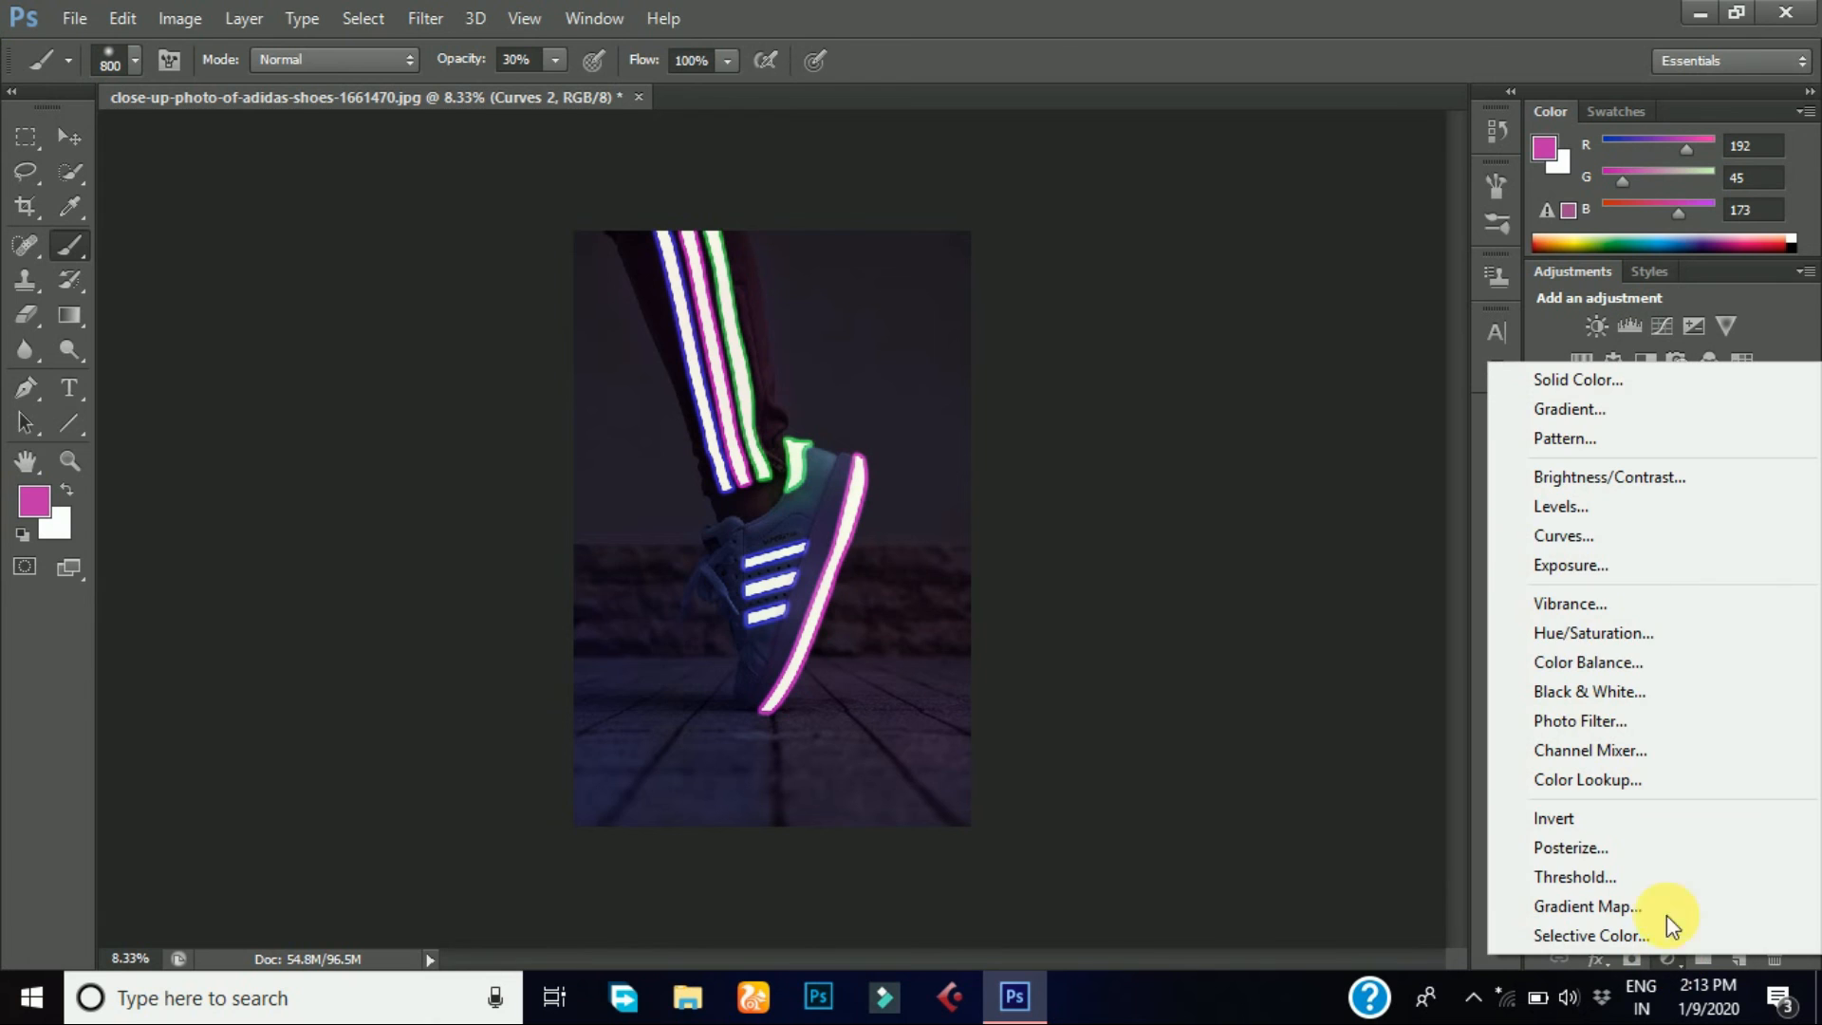
{"action": "left_click", "coordinate": [1624, 562]}
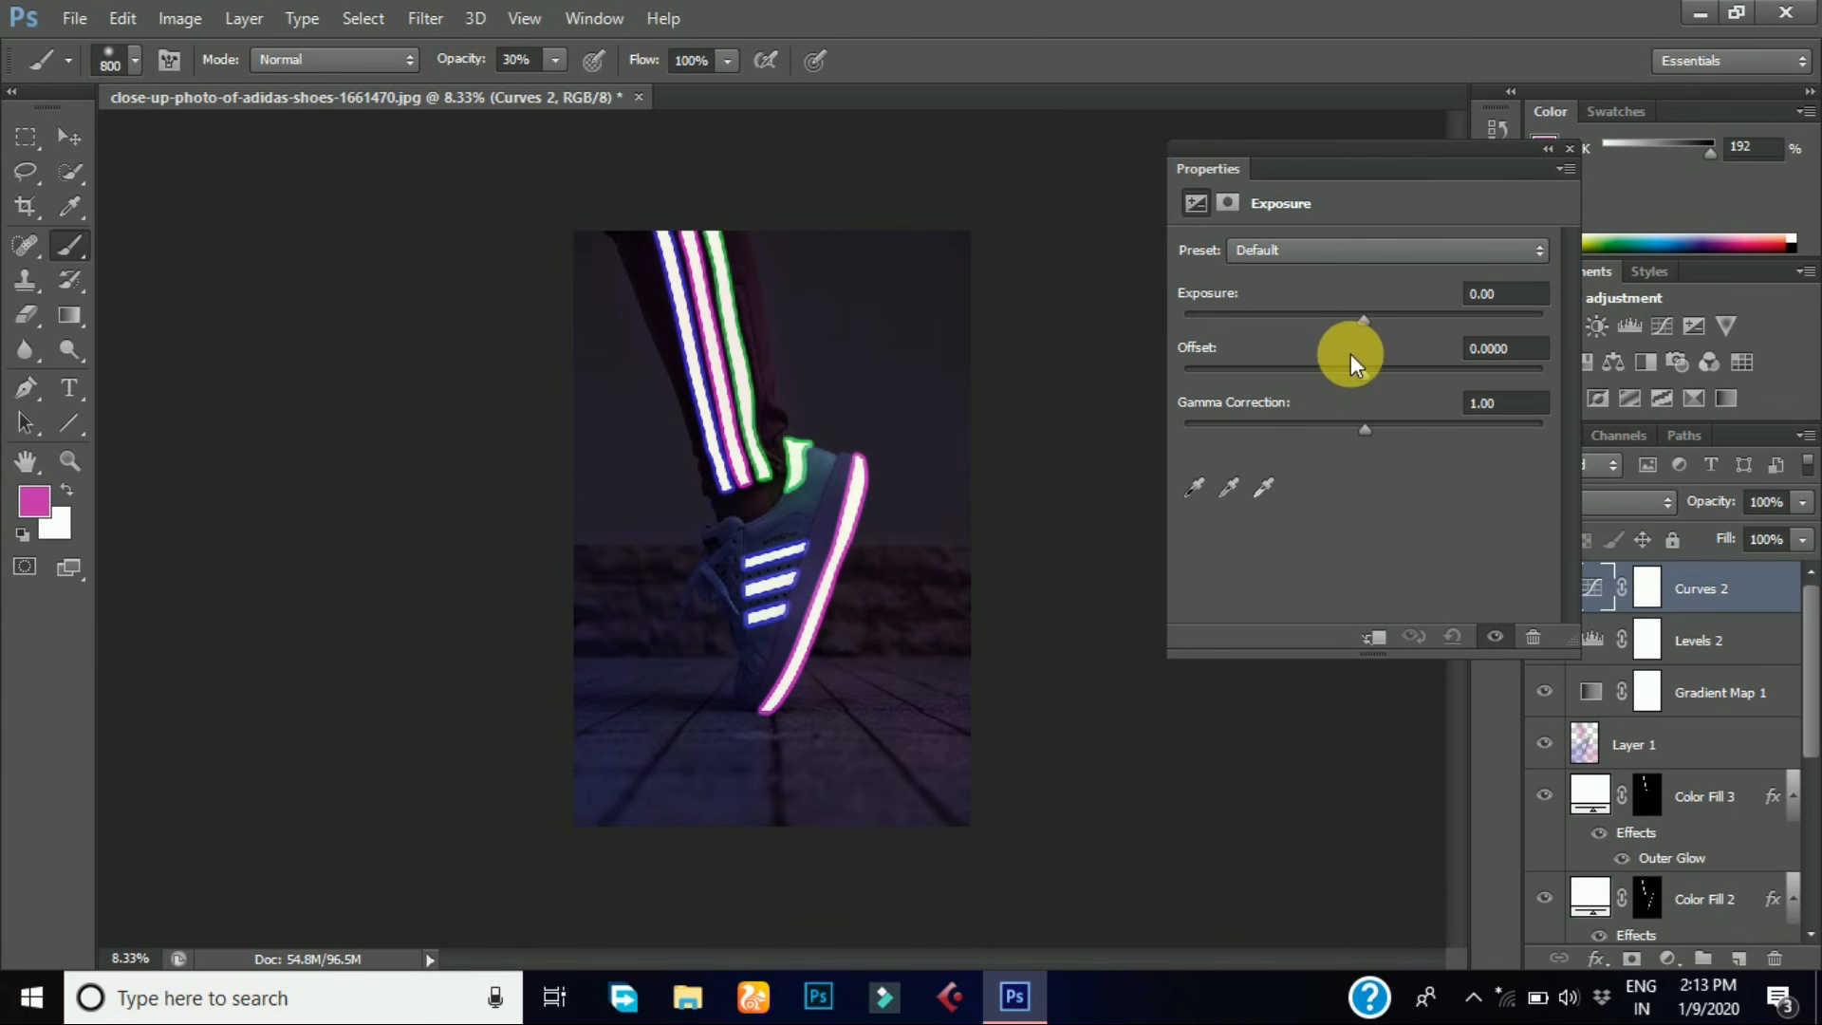
{"action": "left_click_drag", "start_coordinate": [1364, 373], "coordinate": [1367, 374]}
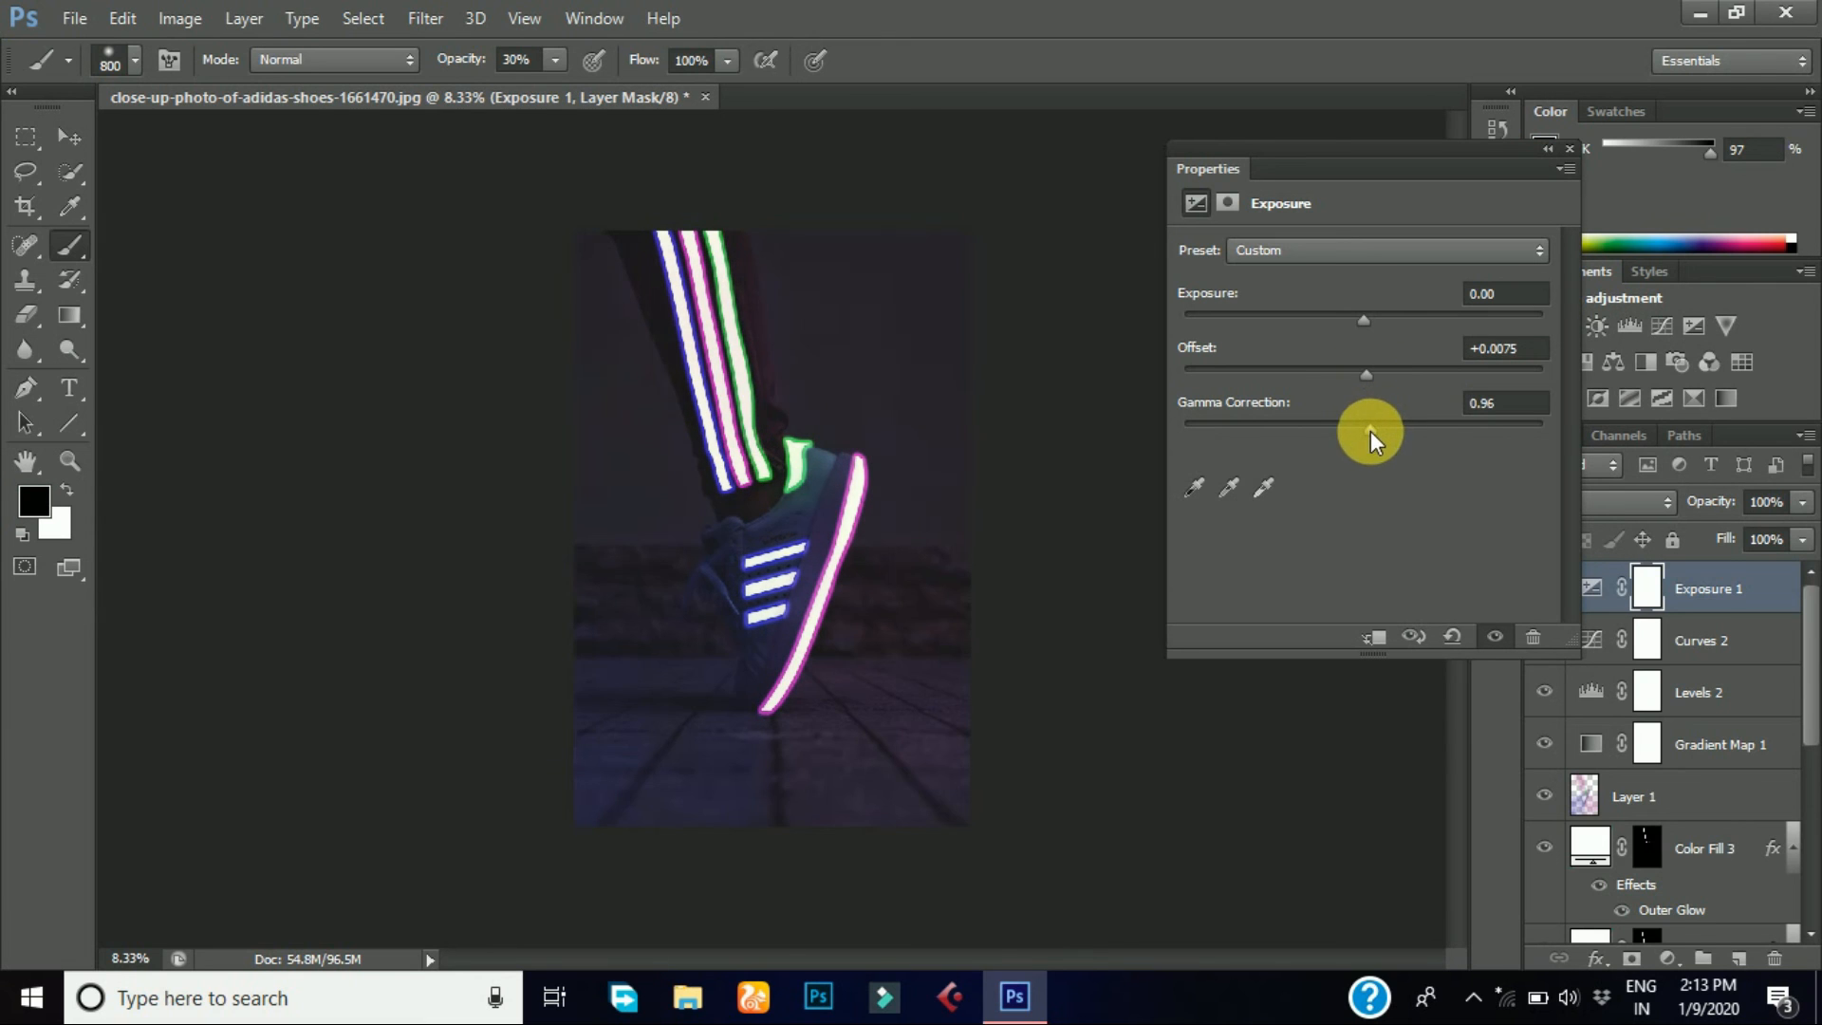
{"action": "left_click_drag", "start_coordinate": [1363, 309], "coordinate": [1364, 316]}
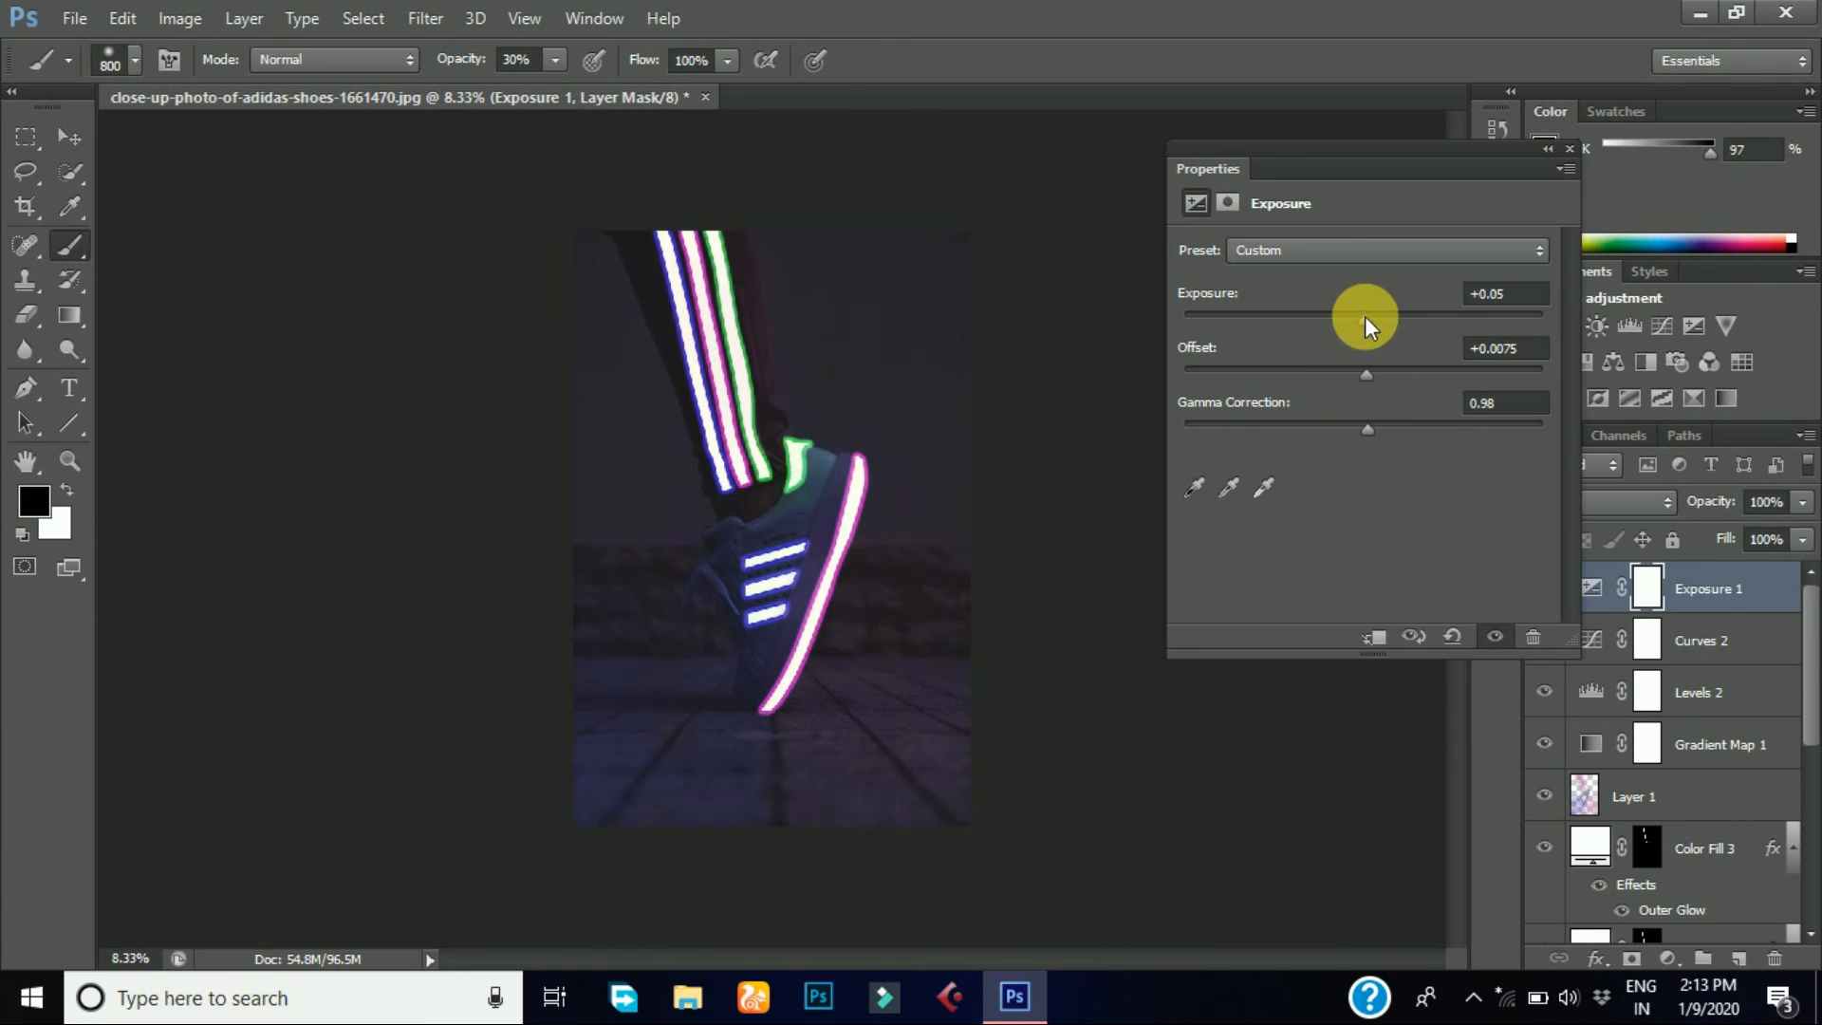
{"action": "left_click", "coordinate": [1571, 145]}
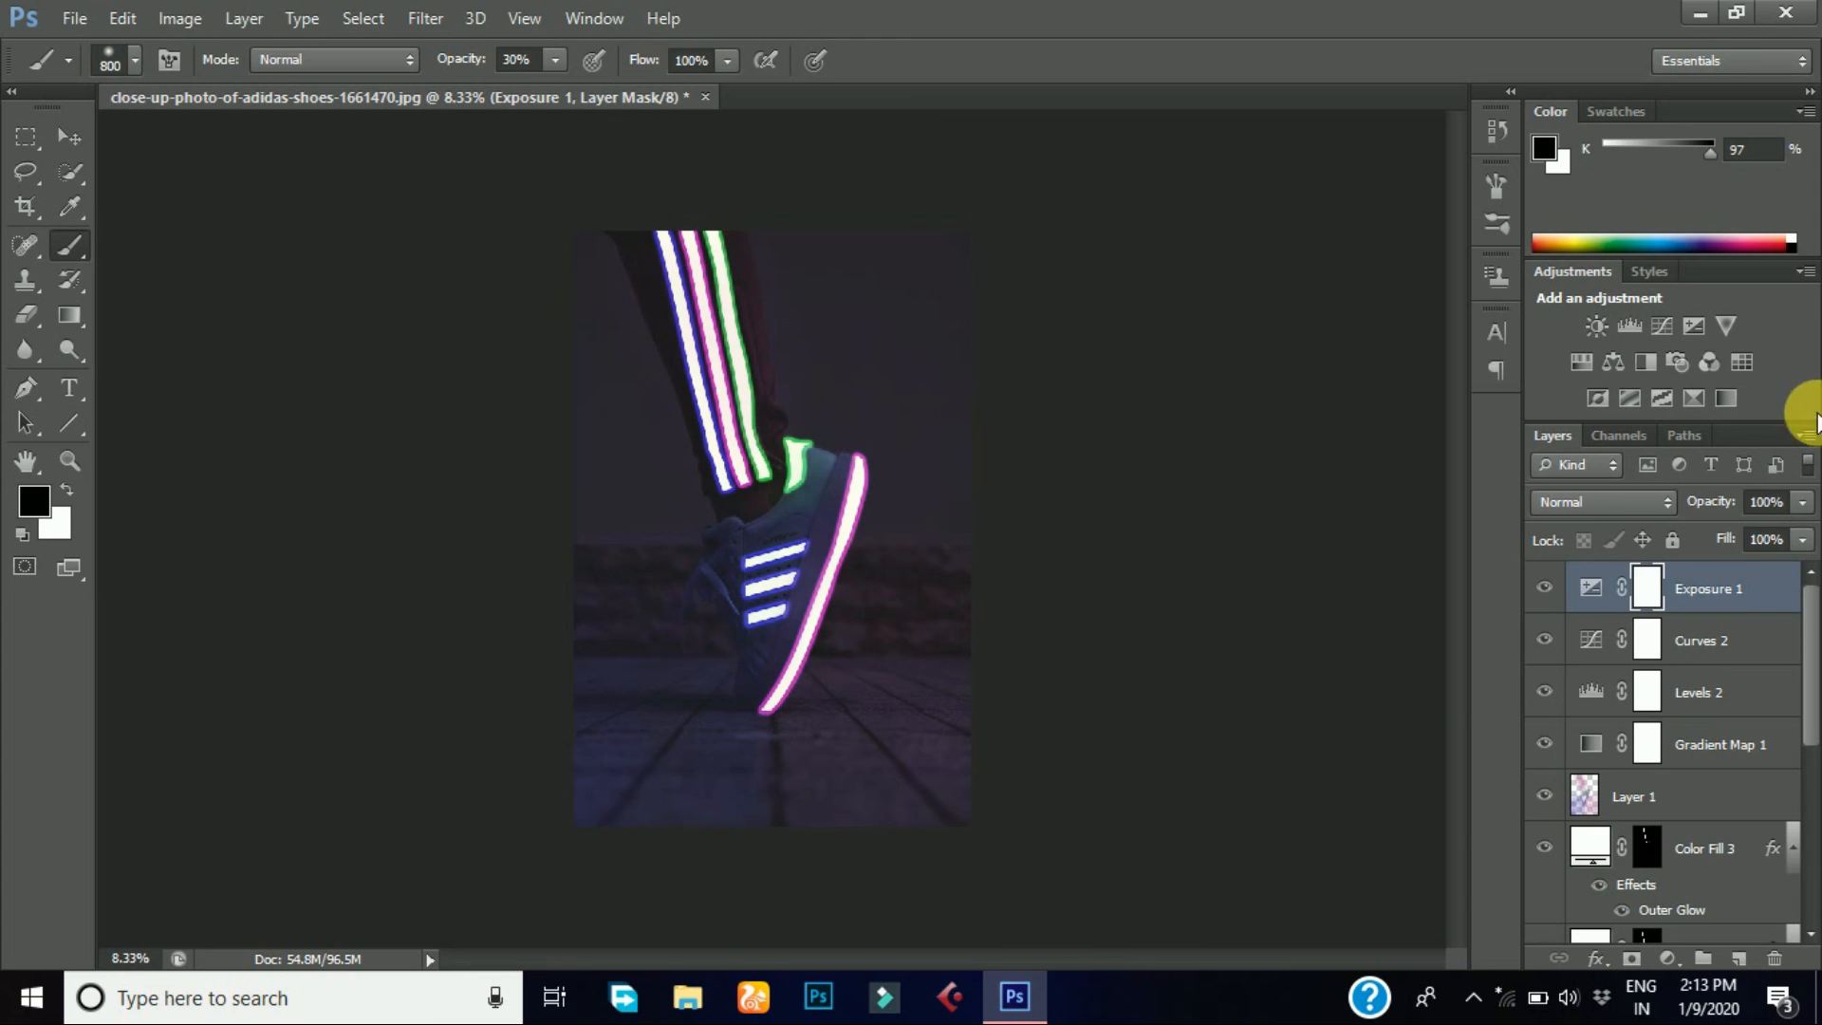
- Lower the Exposure adjustment layer's opacity to 5%, checking its effect by toggling the layer's visibility
{"action": "mouse_move", "coordinate": [1728, 500]}
{"action": "left_mouse_down"}
{"action": "mouse_move", "coordinate": [1642, 508]}
{"action": "mouse_move", "coordinate": [1710, 505]}
{"action": "left_mouse_up"}
{"action": "left_click", "coordinate": [1544, 588]}
{"action": "left_click_drag", "start_coordinate": [1720, 504], "coordinate": [1712, 510]}
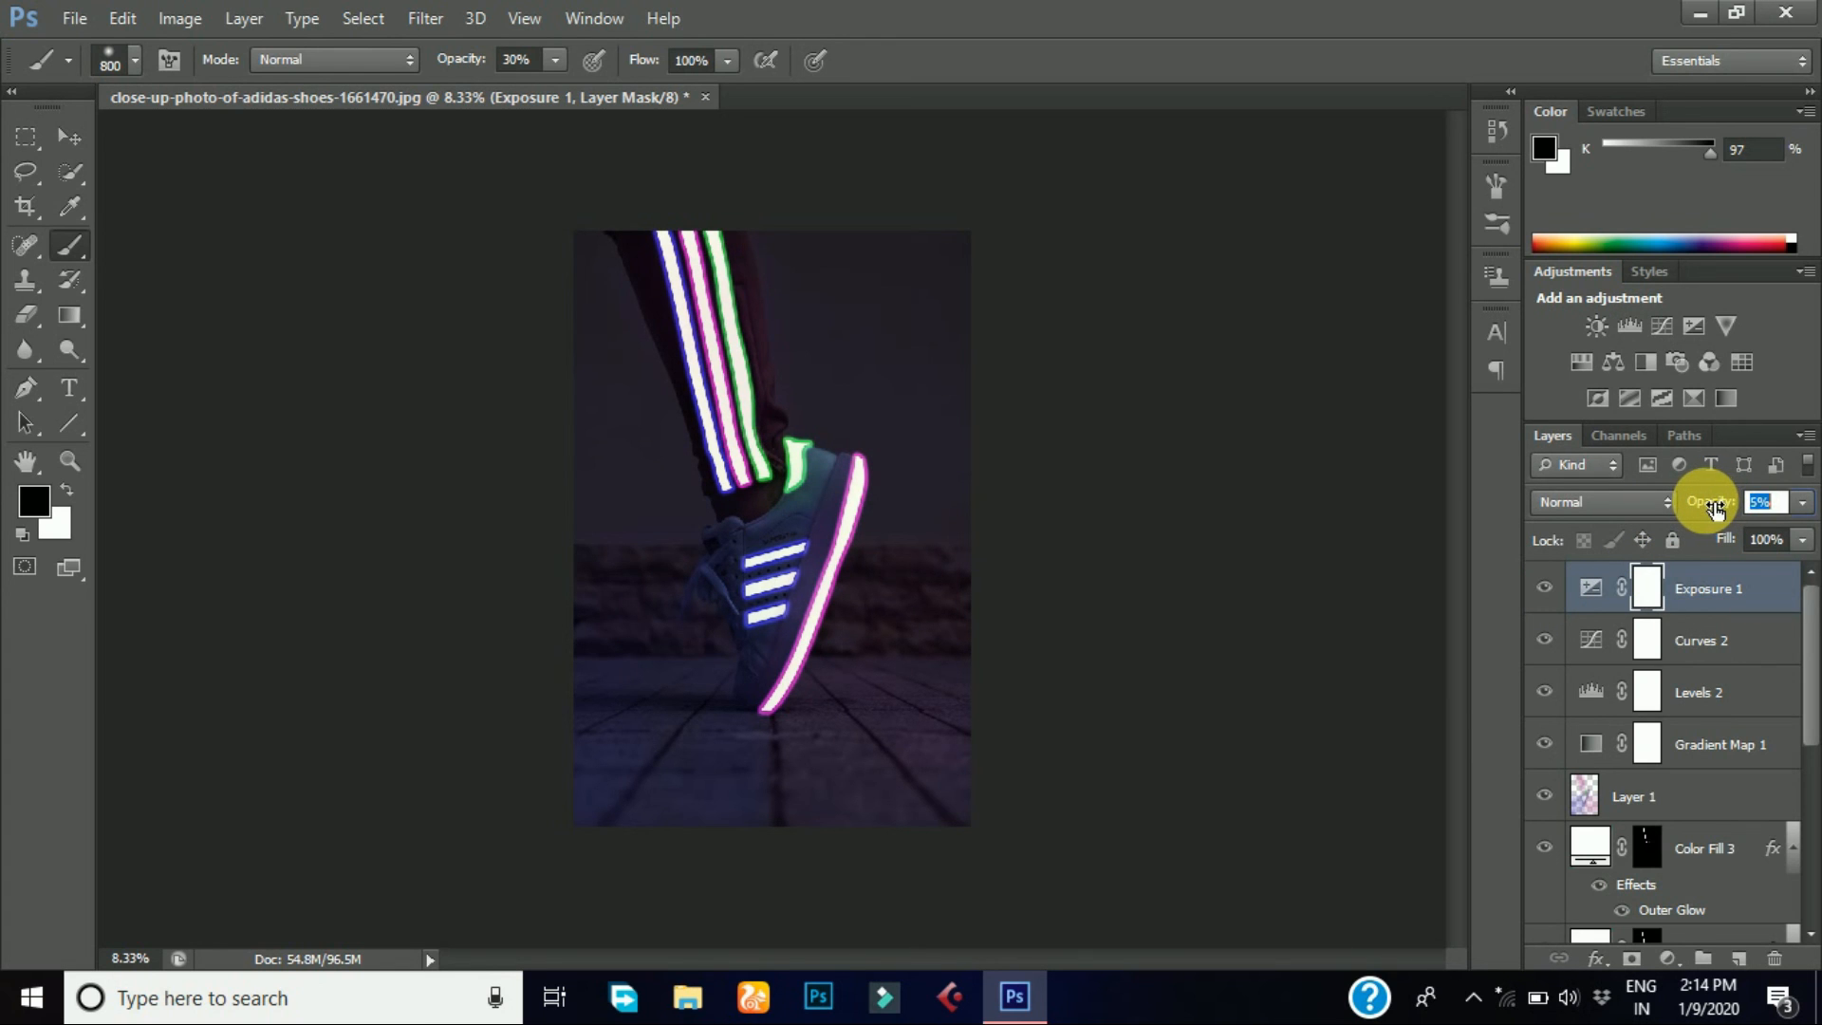
- Compare the original photo with the finished edit using the first and last history states
{"action": "left_click", "coordinate": [1512, 91]}
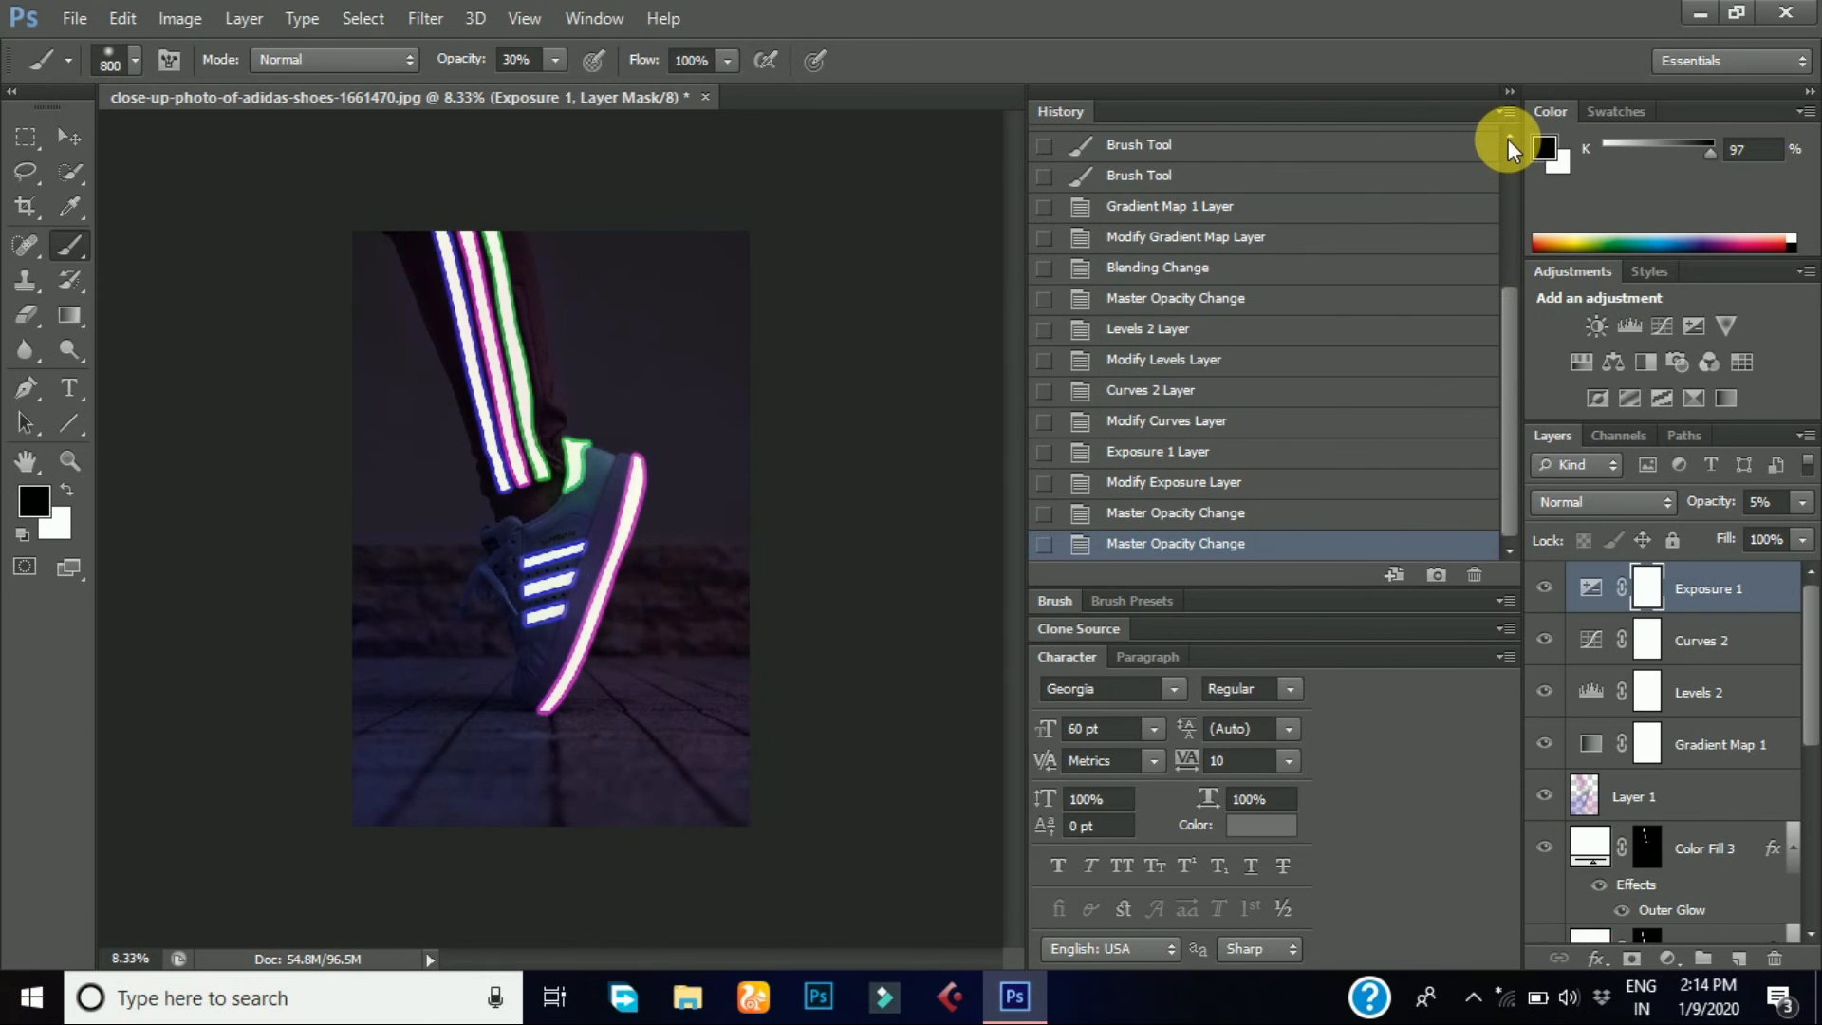
{"action": "left_click", "coordinate": [1510, 193]}
{"action": "left_click", "coordinate": [1420, 158]}
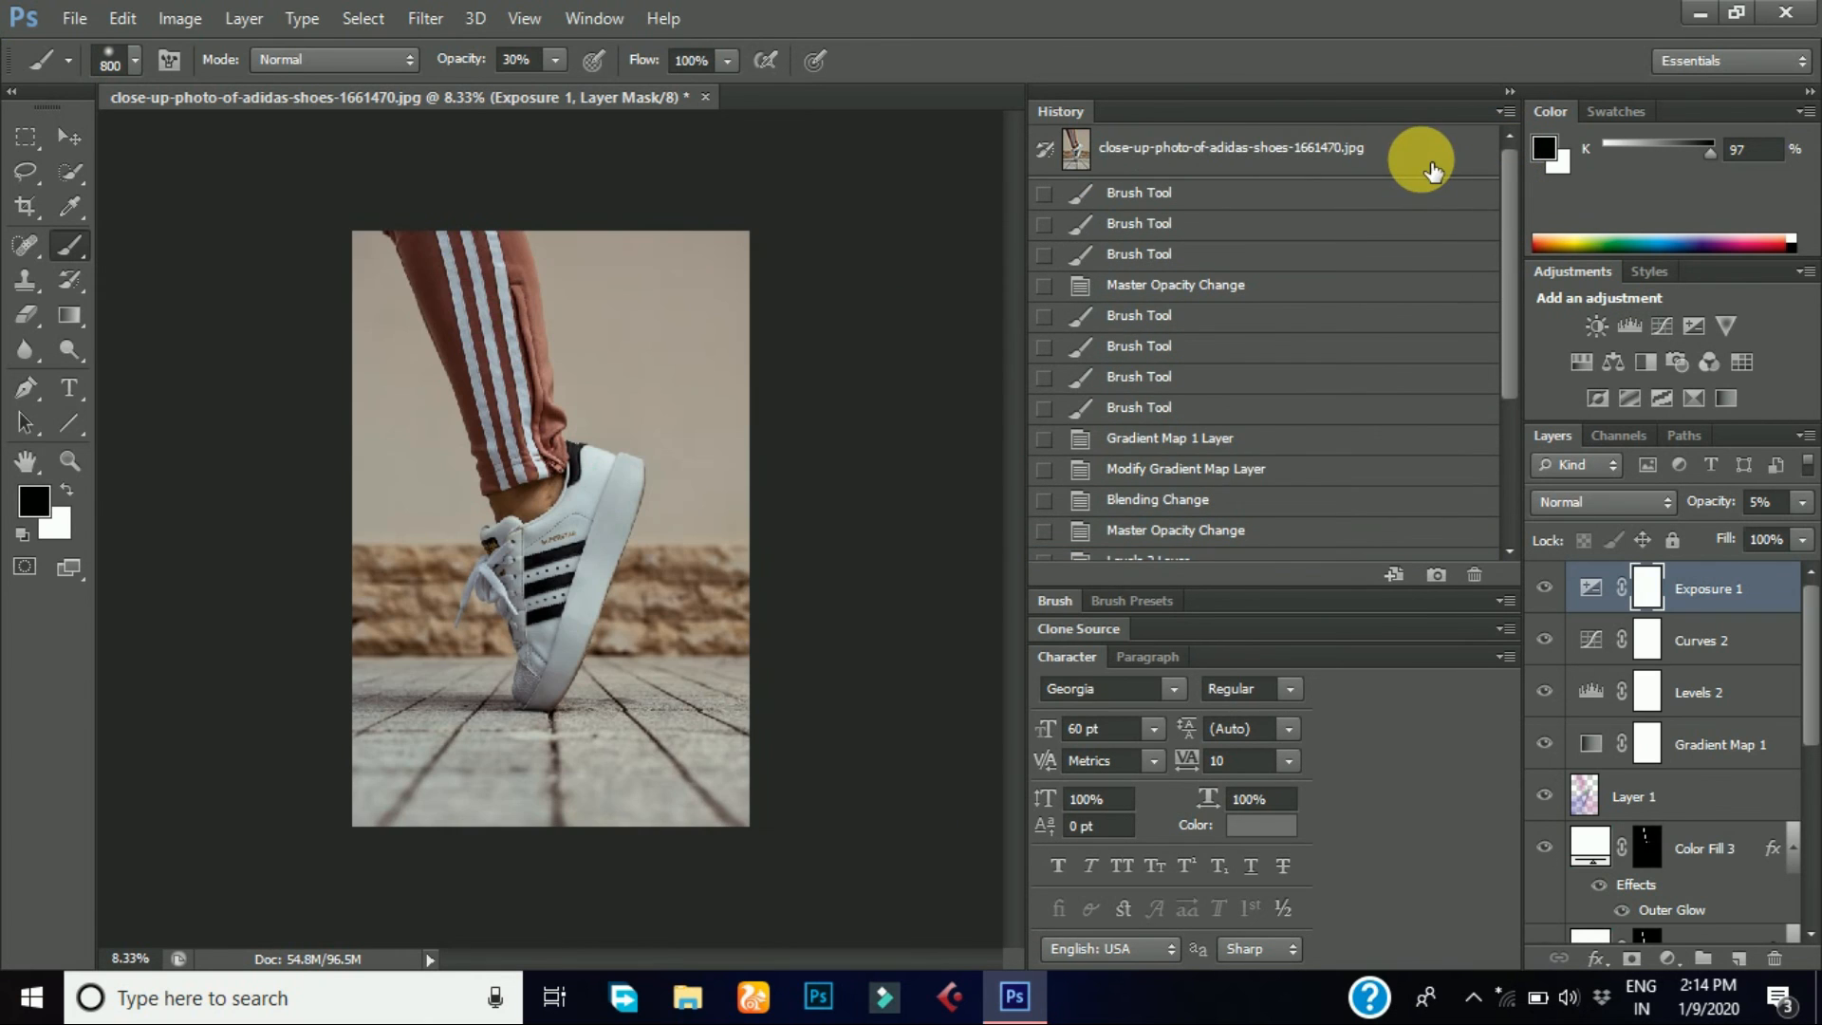
{"action": "left_click_drag", "start_coordinate": [1512, 224], "coordinate": [1346, 516]}
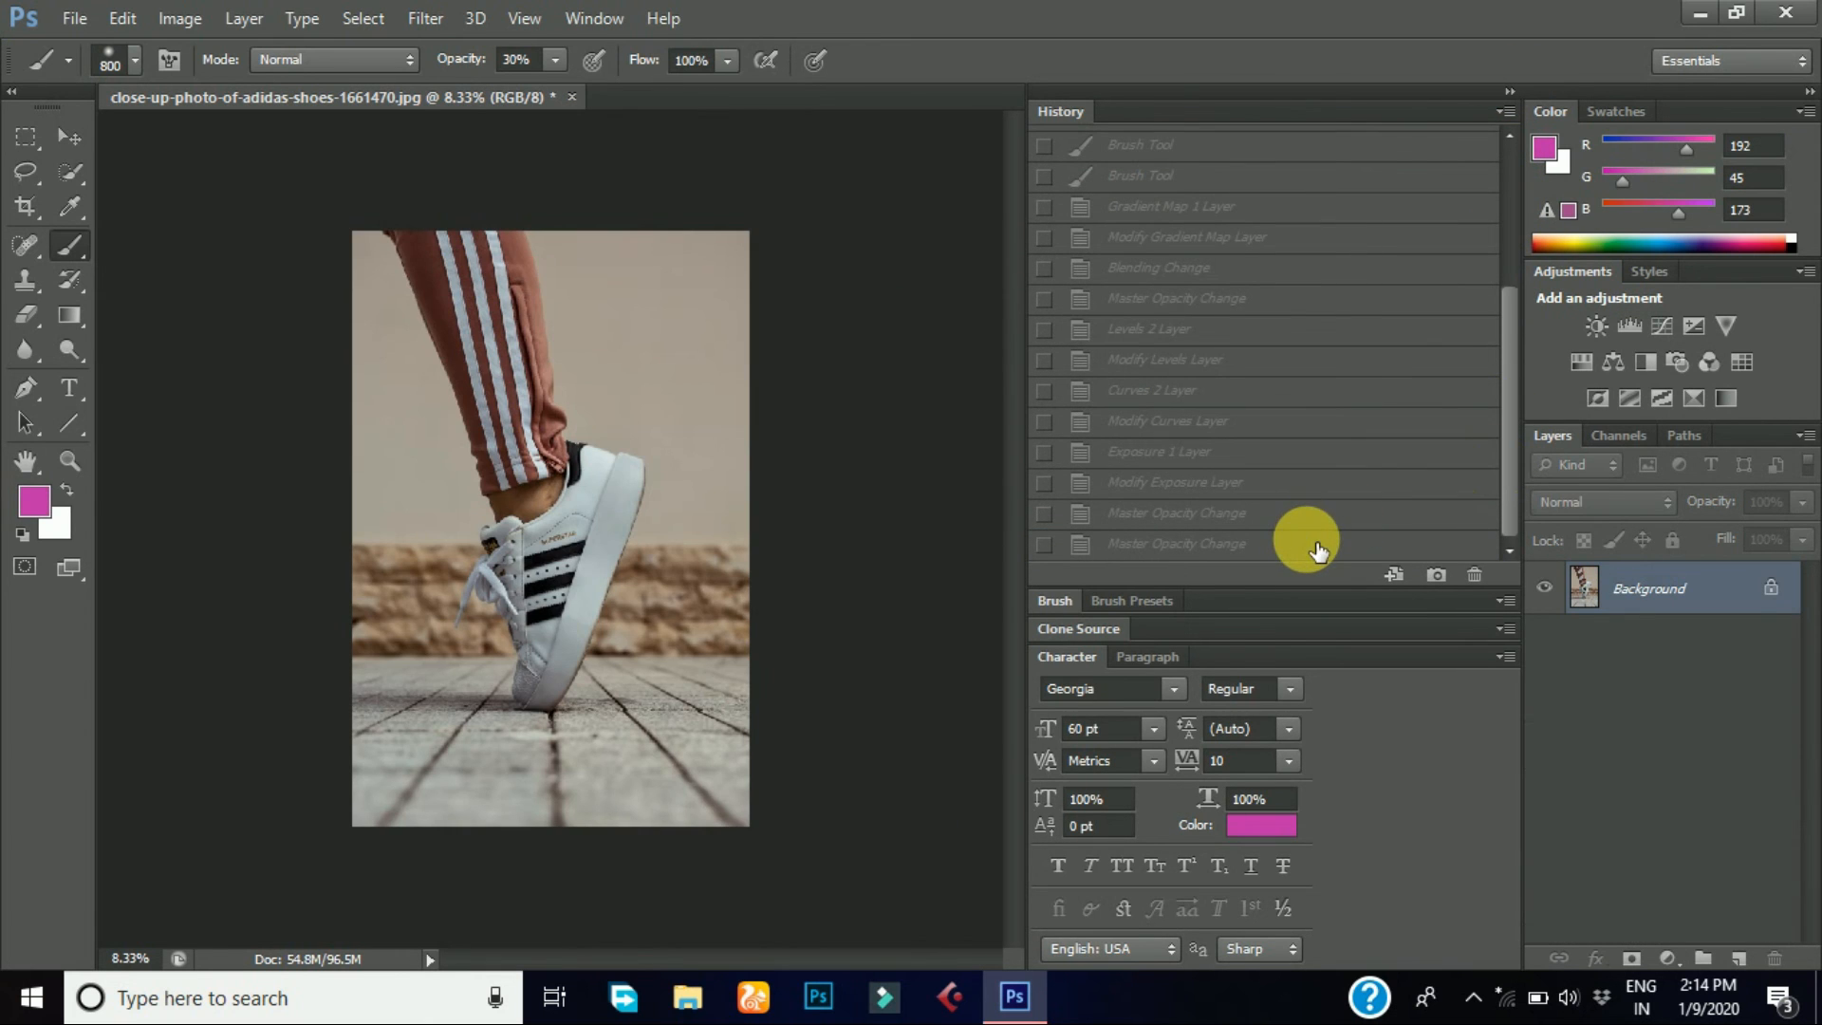
{"action": "left_click", "coordinate": [1317, 543]}
{"action": "left_click", "coordinate": [1510, 91]}
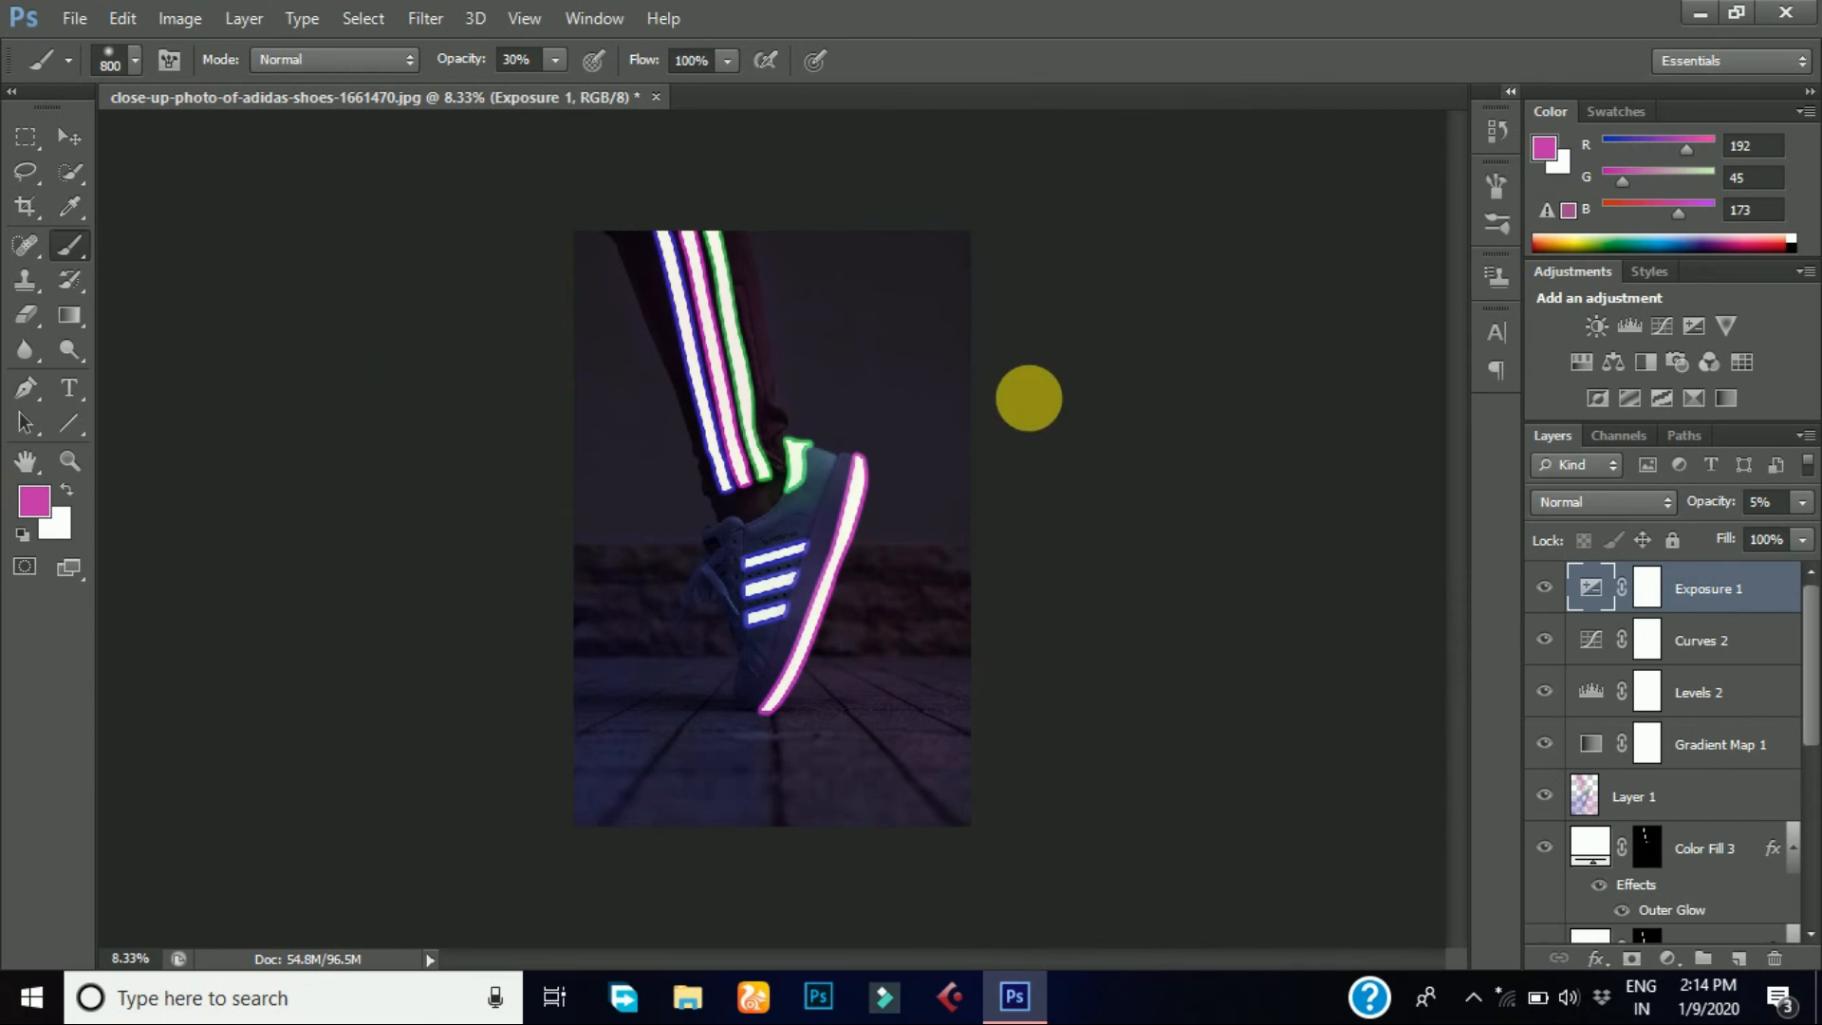